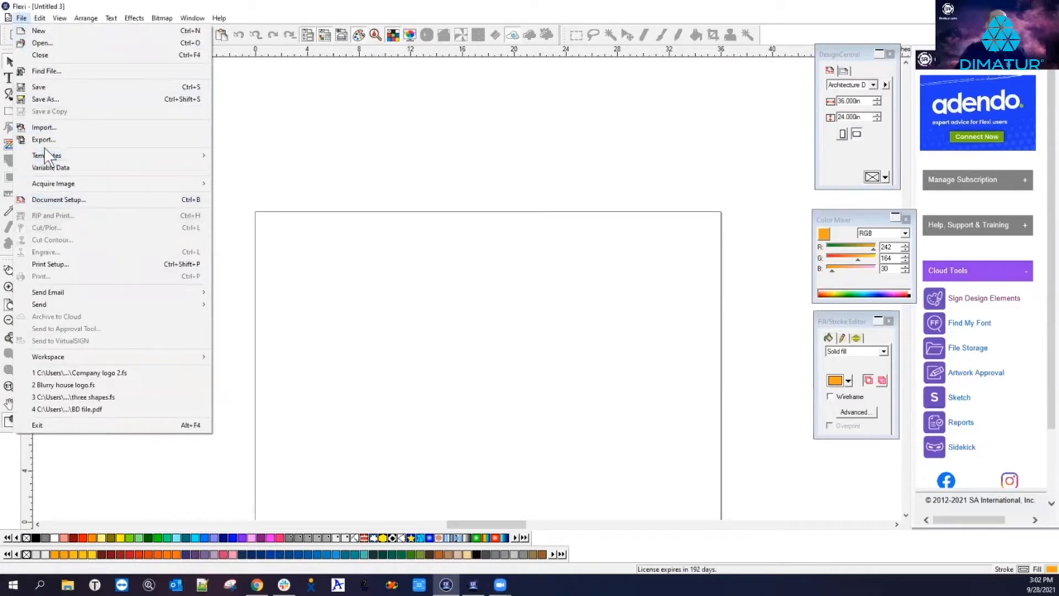
Step: Import the images Dolls.tif, Indian.tif and Leaf.tif from the Tiffs sample folder
click(46, 126)
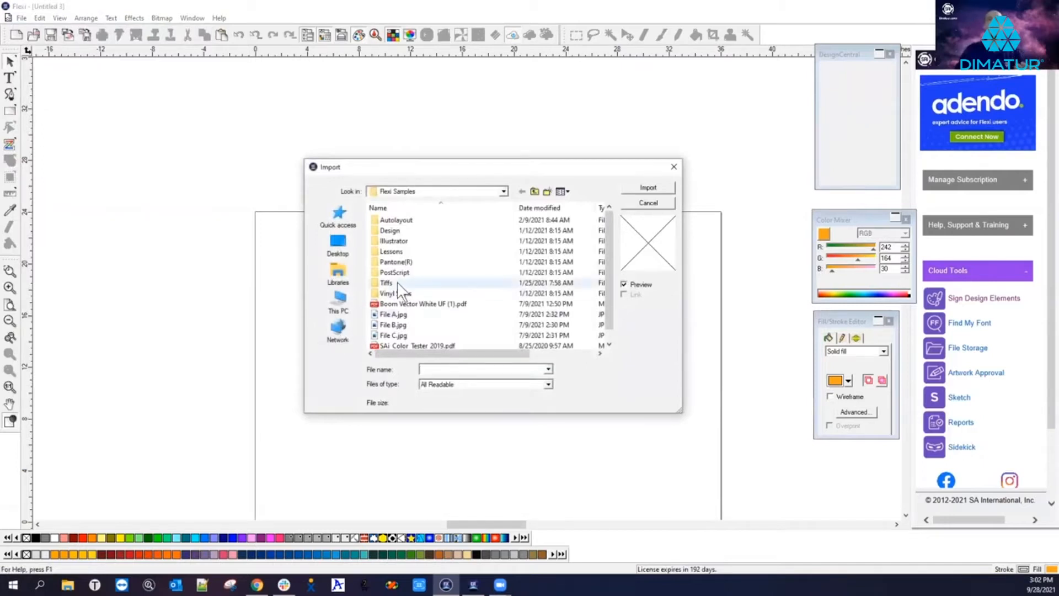
double_click(398, 283)
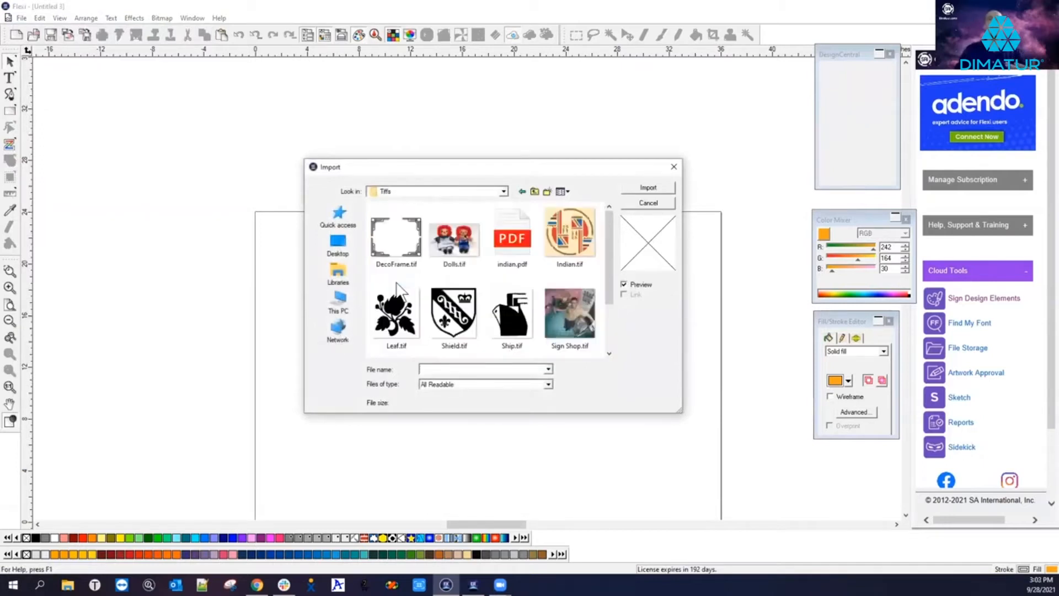
click(402, 334)
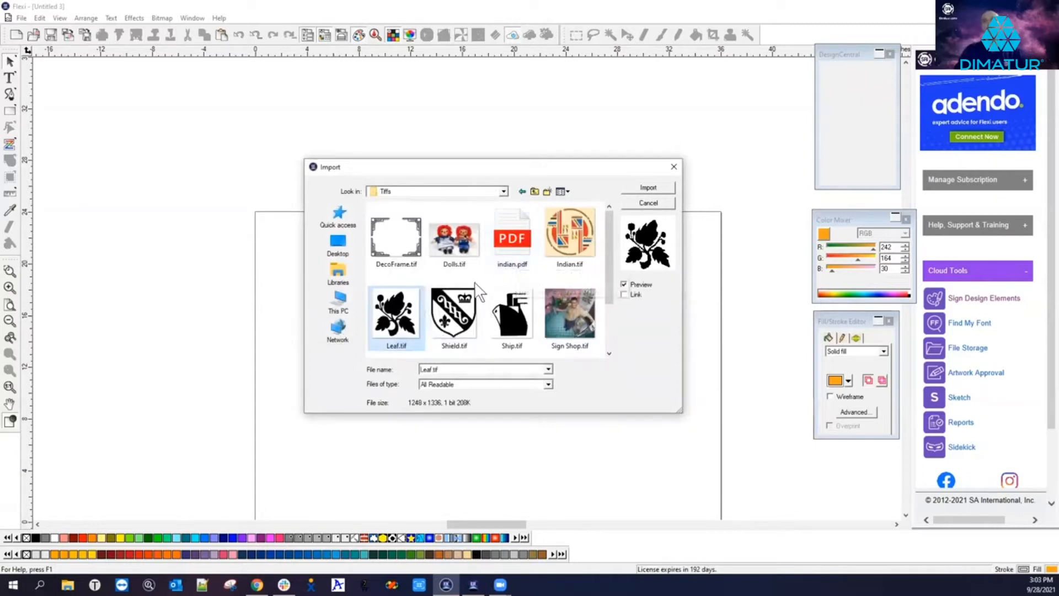
ctrl+click(579, 251)
ctrl+click(464, 251)
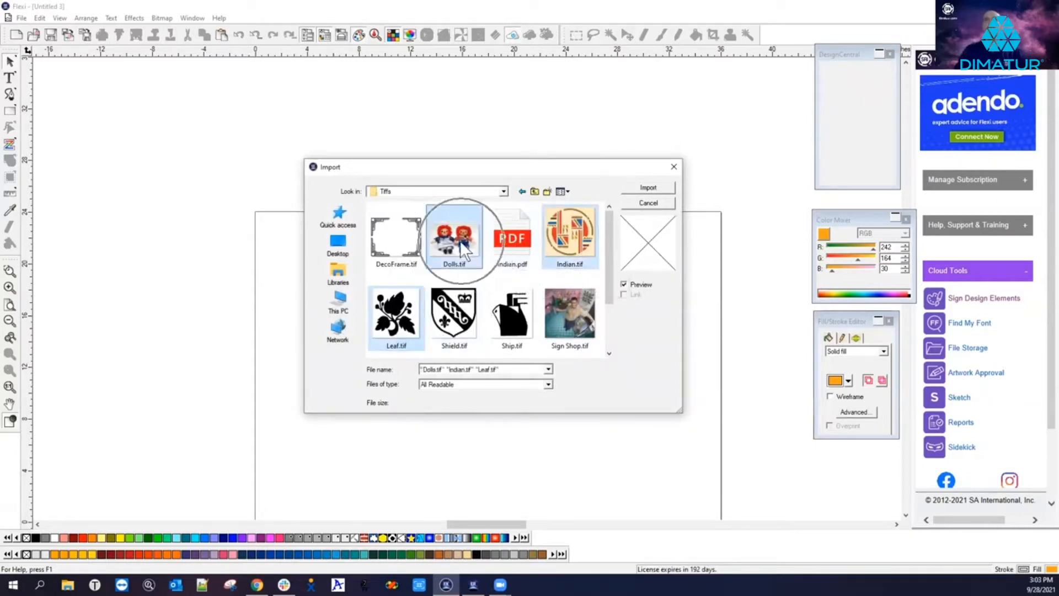
click(649, 188)
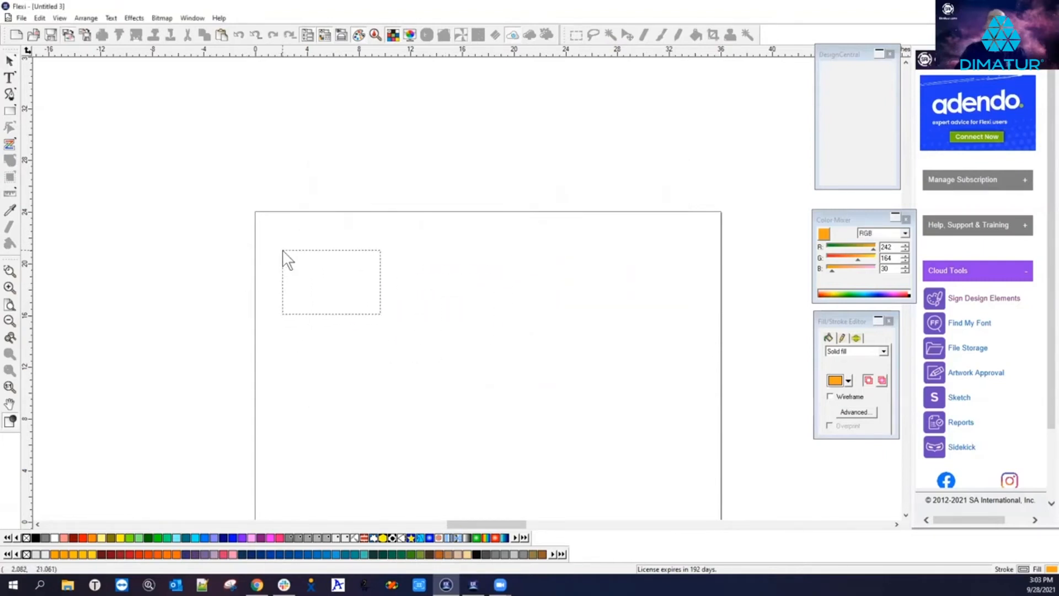
Step: Place the dolls image near the page's upper-left corner, with the round emblem and the leaf side by side beneath it
click(283, 251)
click(280, 324)
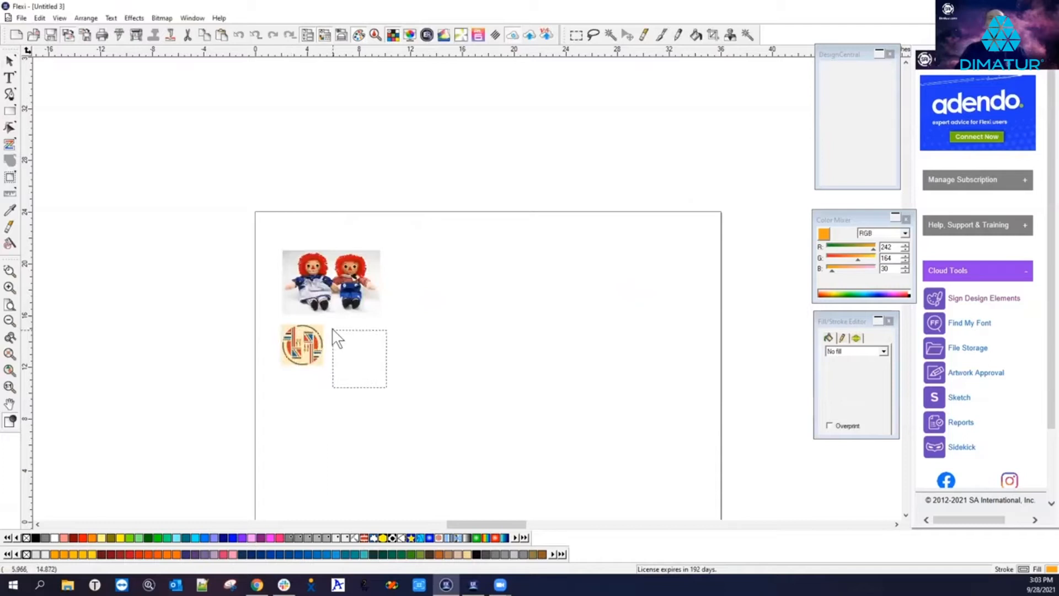
click(333, 329)
click(441, 347)
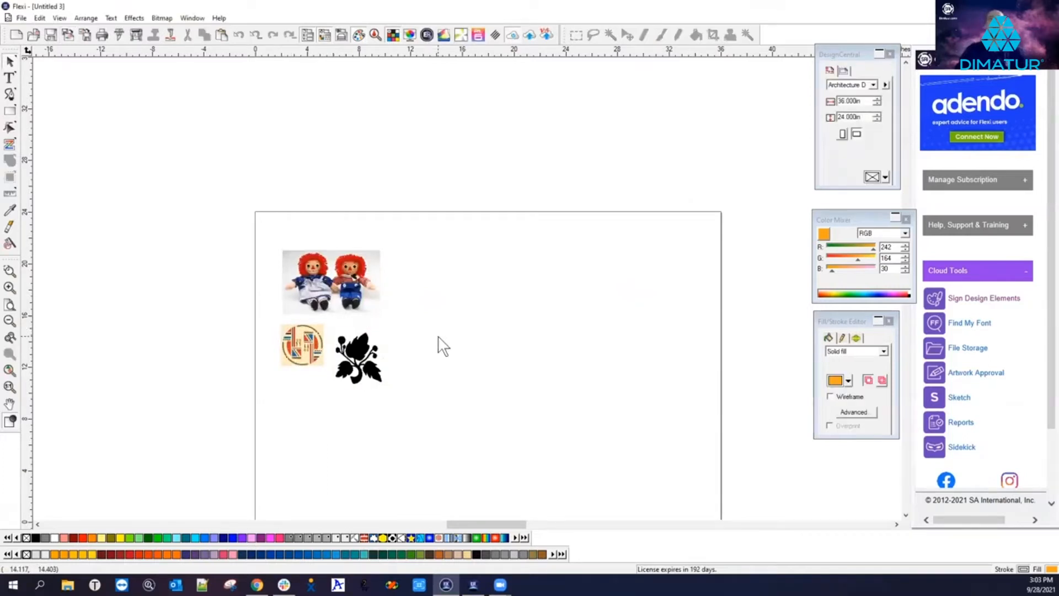
Step: Inspect the round emblem image's size, pixel dimensions and resolution
click(299, 352)
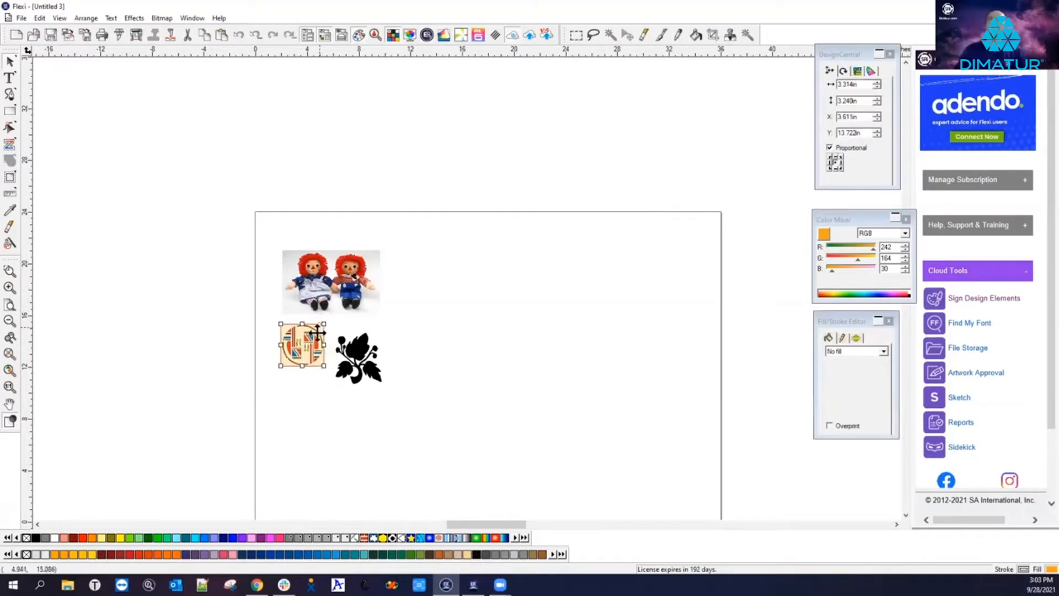
click(857, 72)
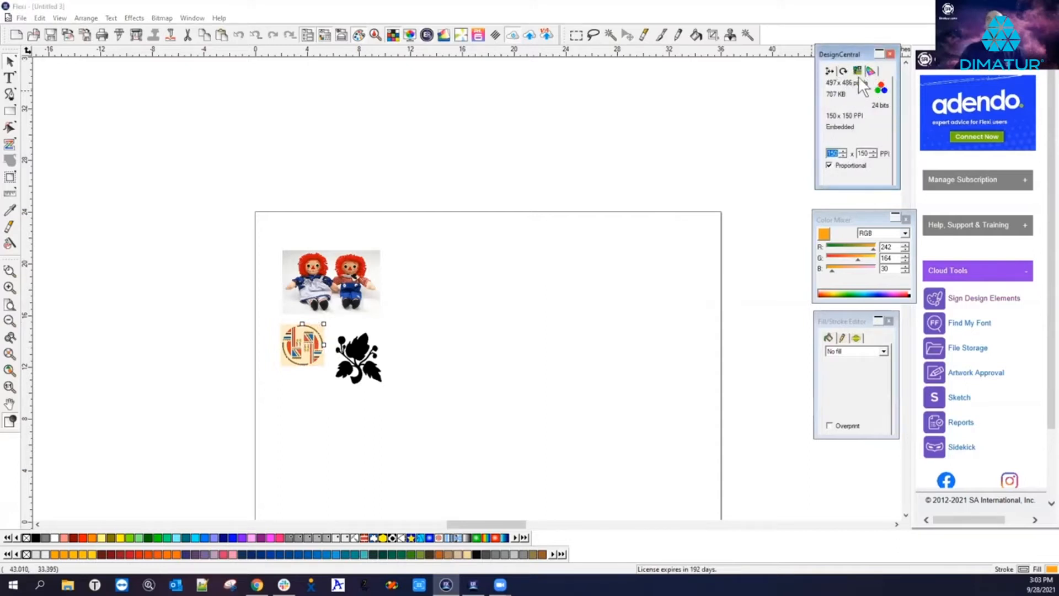
click(871, 72)
click(857, 70)
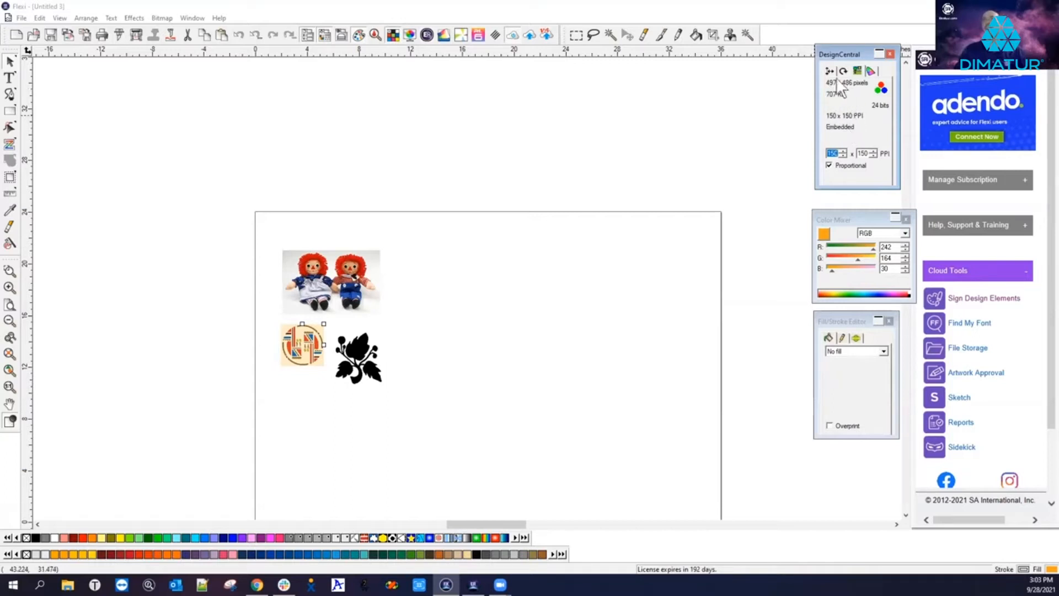
Step: Move the round emblem away from the other images to the middle of the page and examine its pixelated edges up close
drag(300, 346, 516, 329)
scroll(516, 329, up, 5)
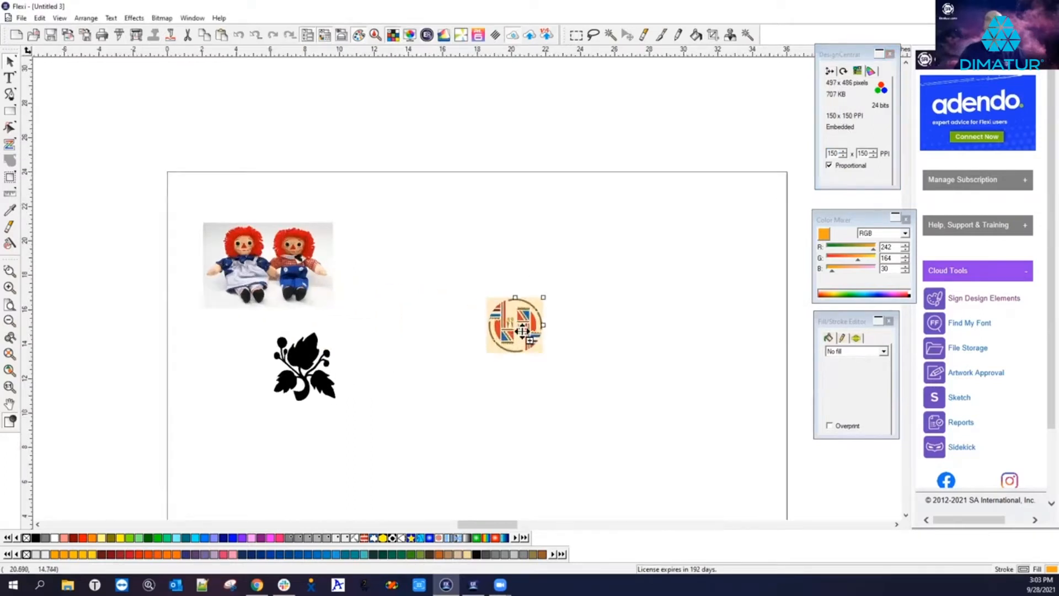
scroll(522, 330, up, 3)
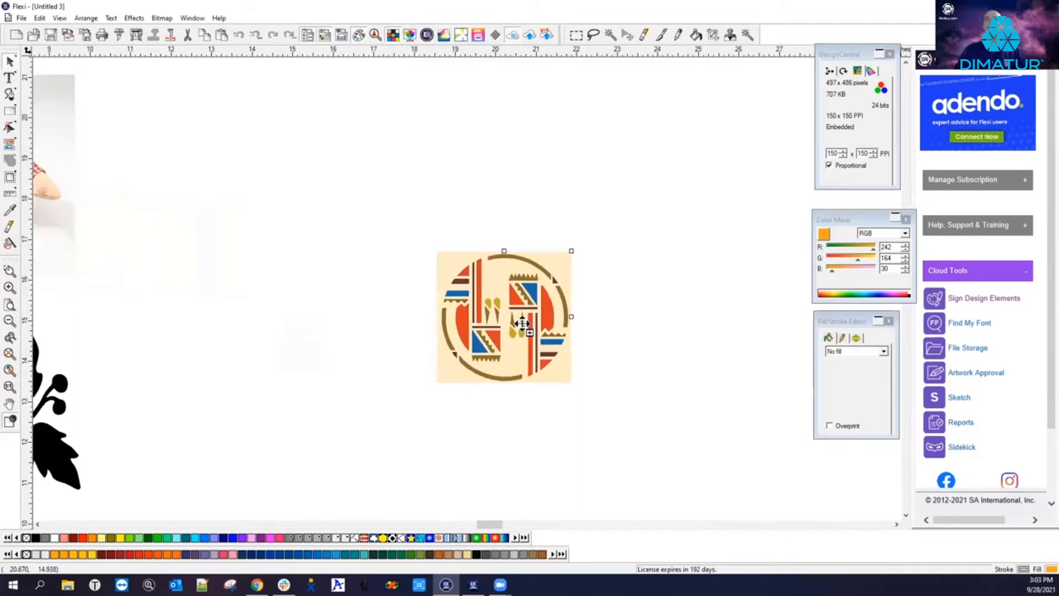
scroll(522, 323, up, 5)
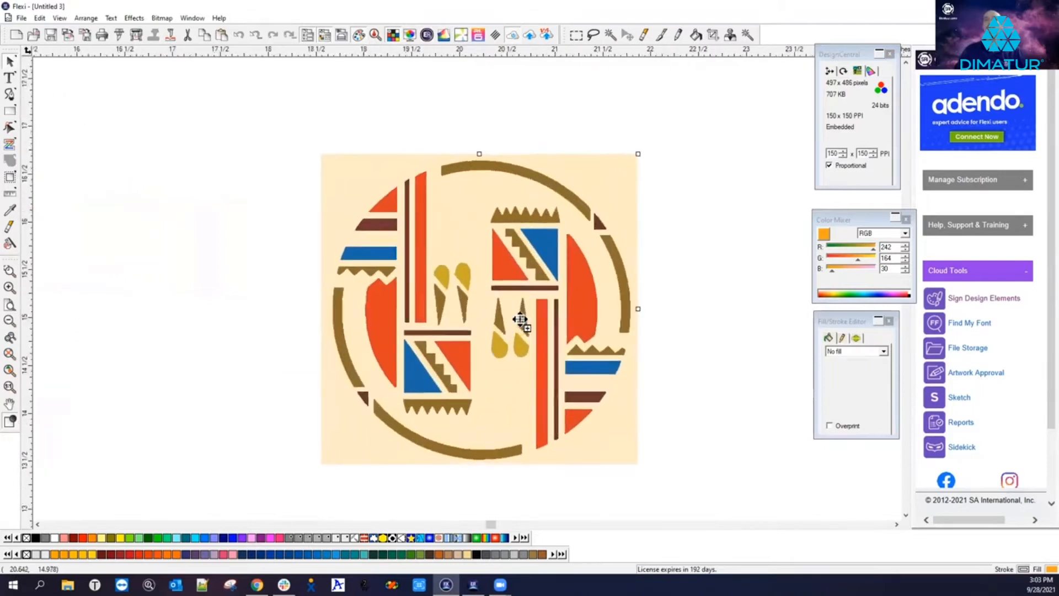
scroll(521, 320, up, 3)
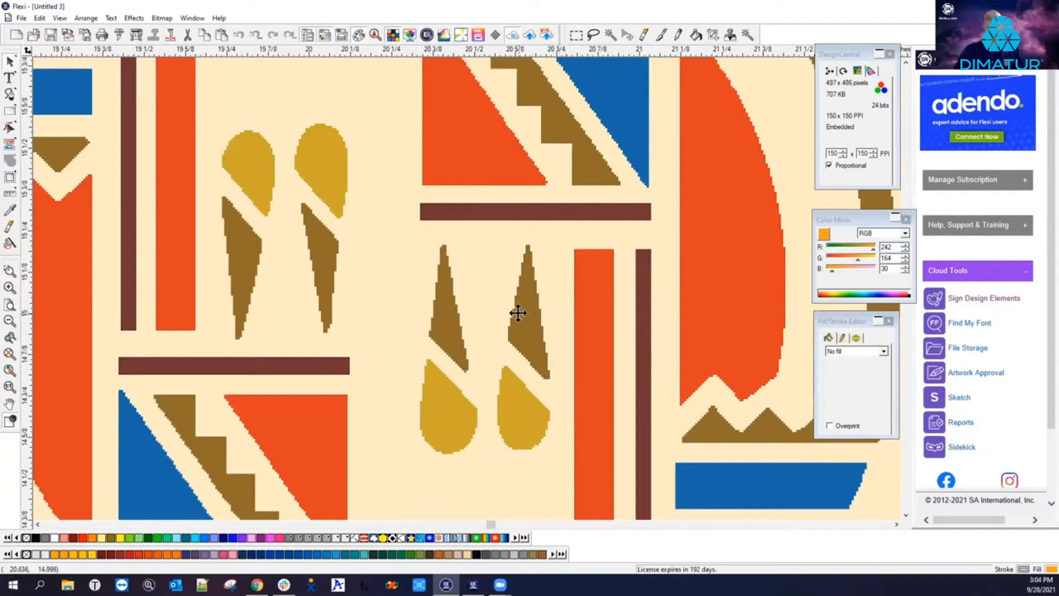
scroll(511, 300, down, 5)
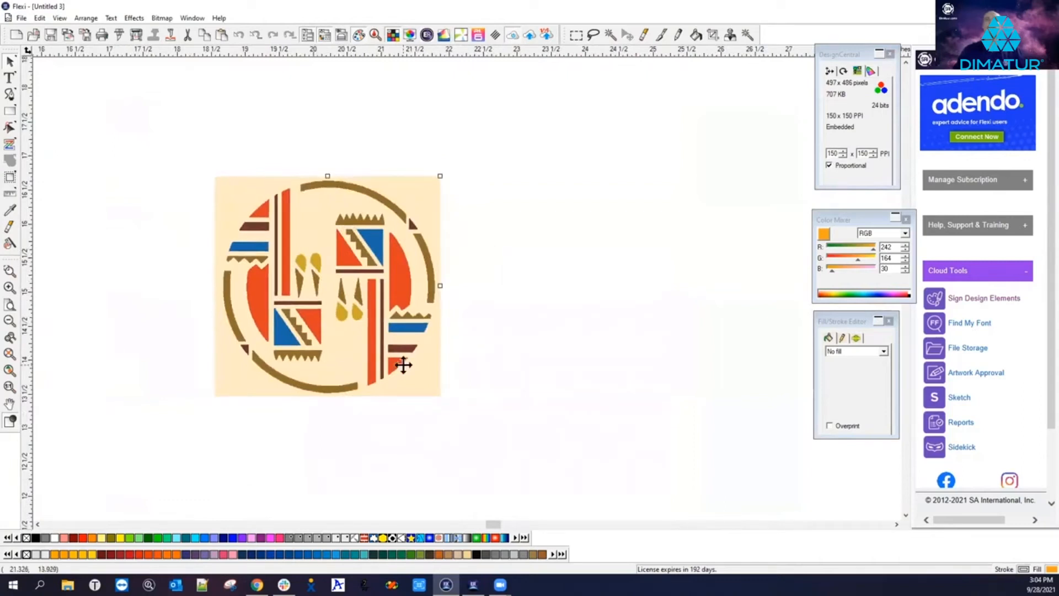
scroll(408, 356, down, 3)
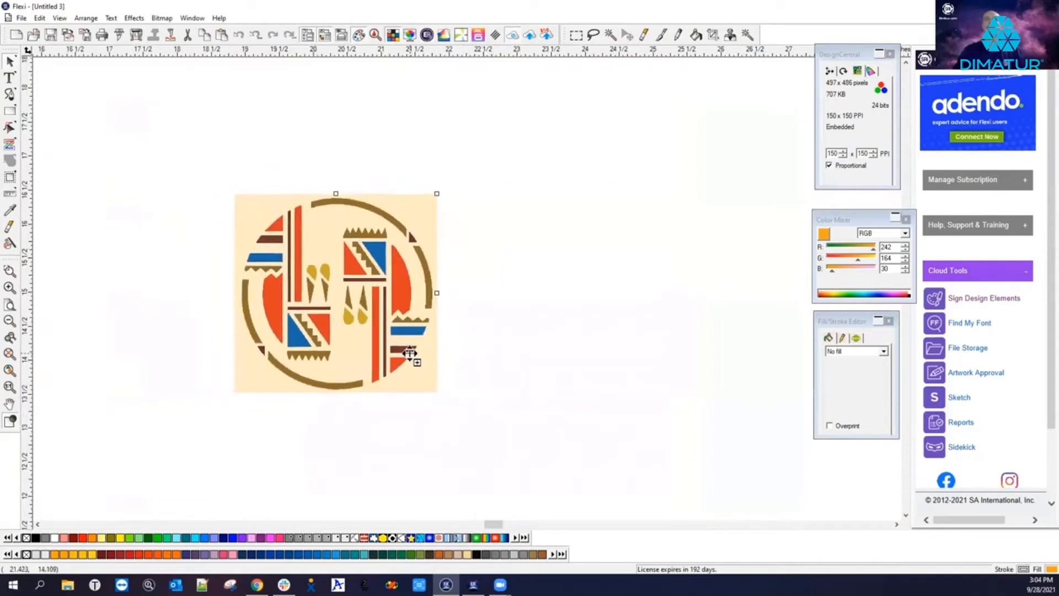
Step: Enlarge the round emblem proportionally to about 40.6 x 39.7 in, move it up and to the left, and undo both changes
click(829, 72)
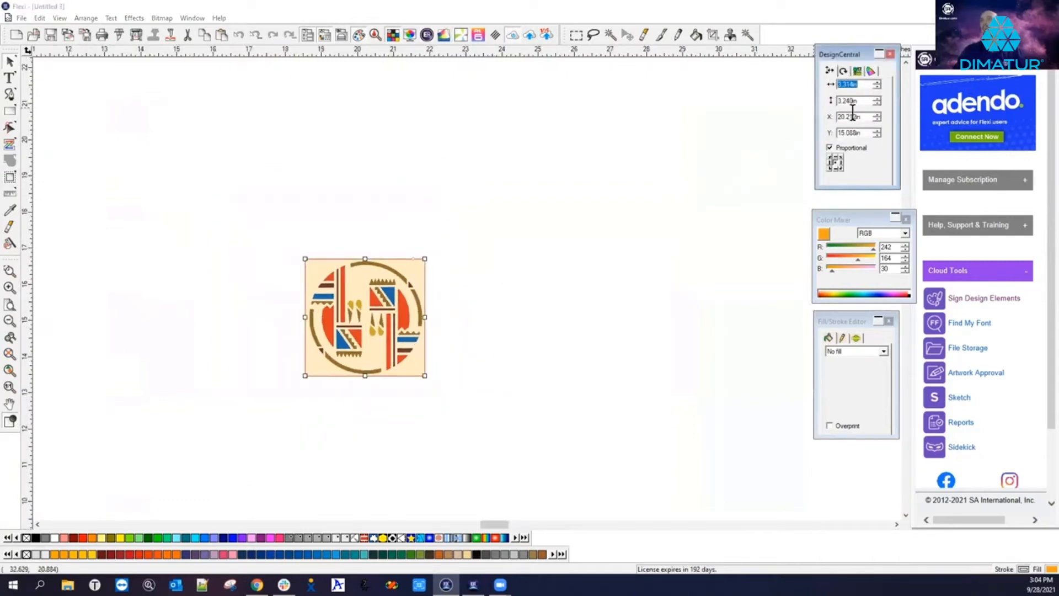
scroll(368, 389, down, 3)
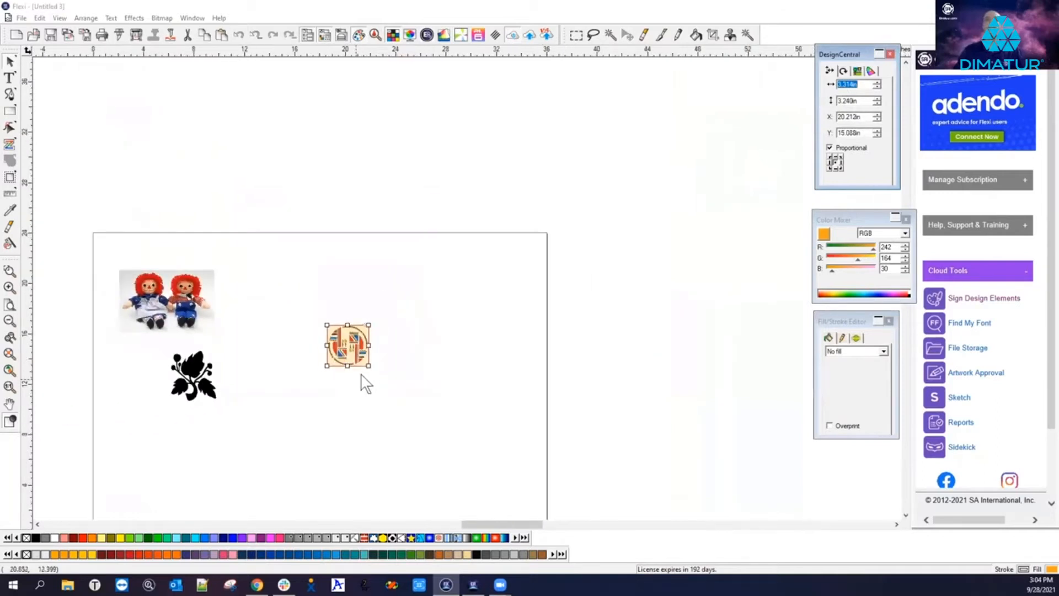
drag(367, 367, 833, 423)
drag(601, 428, 511, 193)
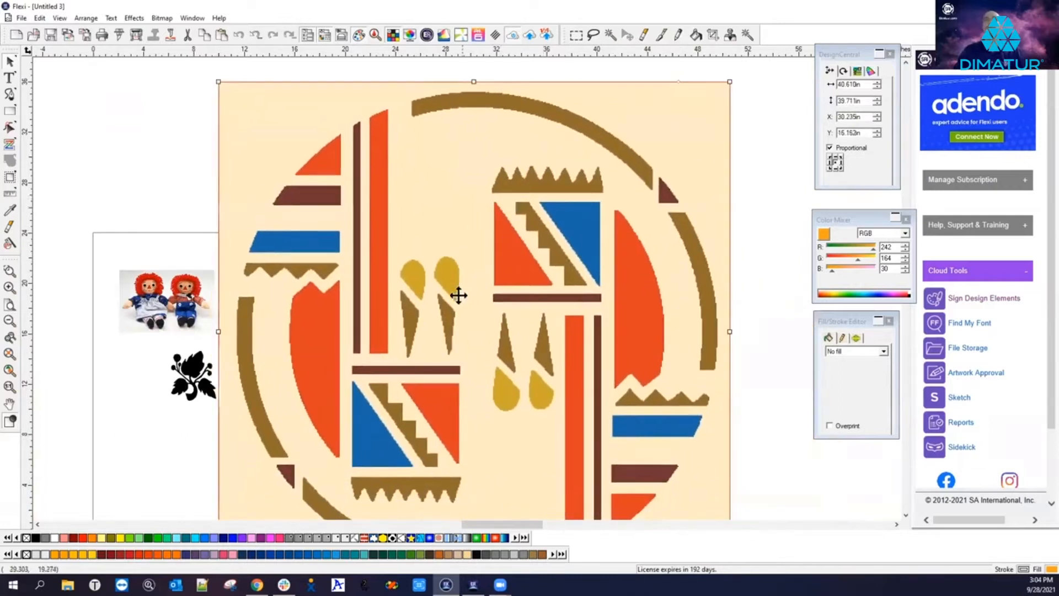
scroll(365, 297, down, 1)
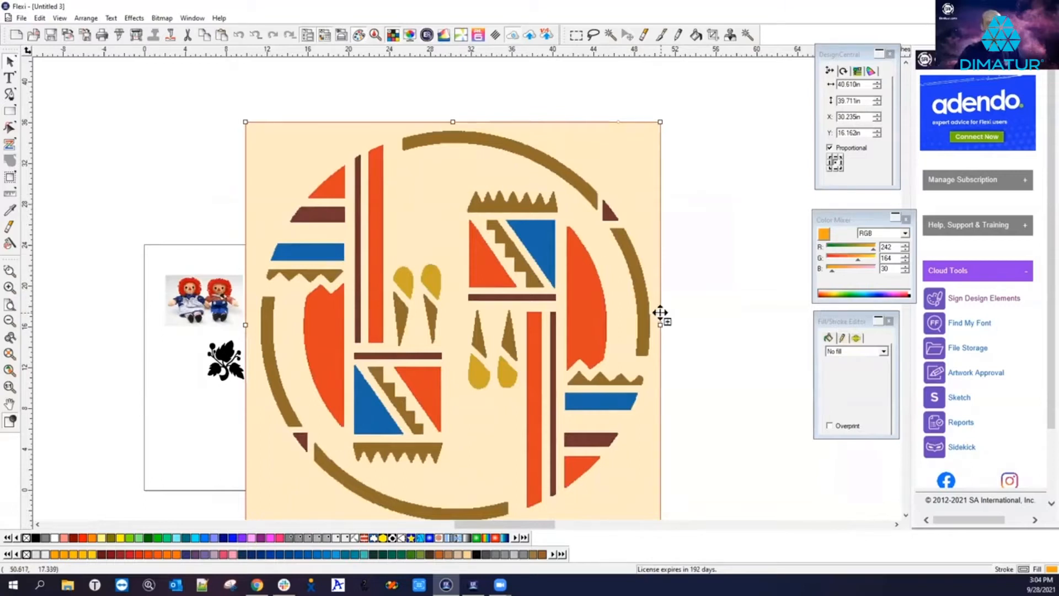
key(ctrl+z)
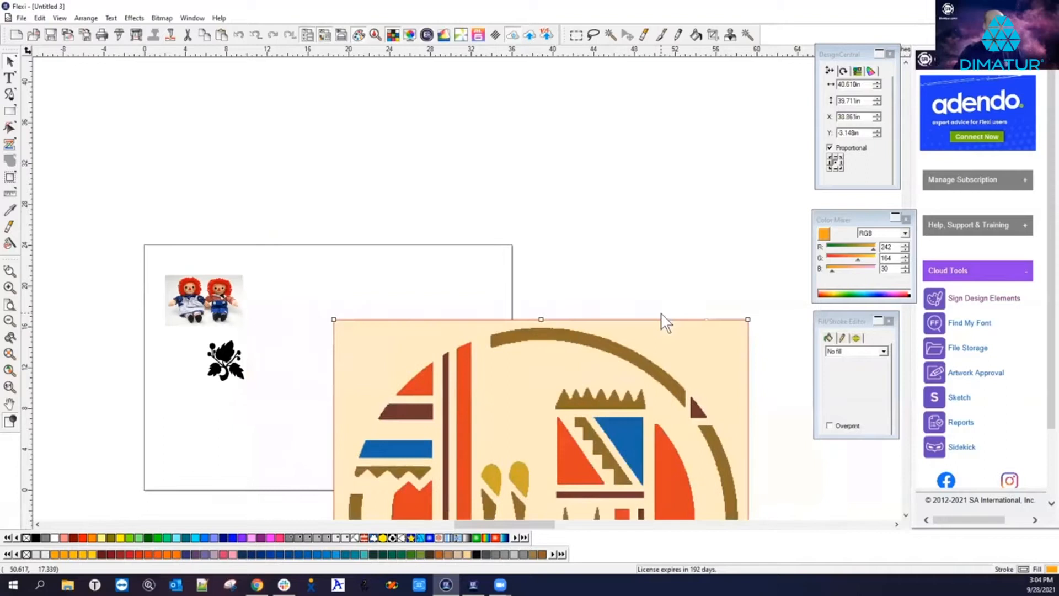
key(ctrl+z)
Step: Arrange the three images in one row, with the leaf to the right of the dolls and the round emblem right of the leaf
drag(353, 331, 261, 298)
scroll(212, 294, up, 2)
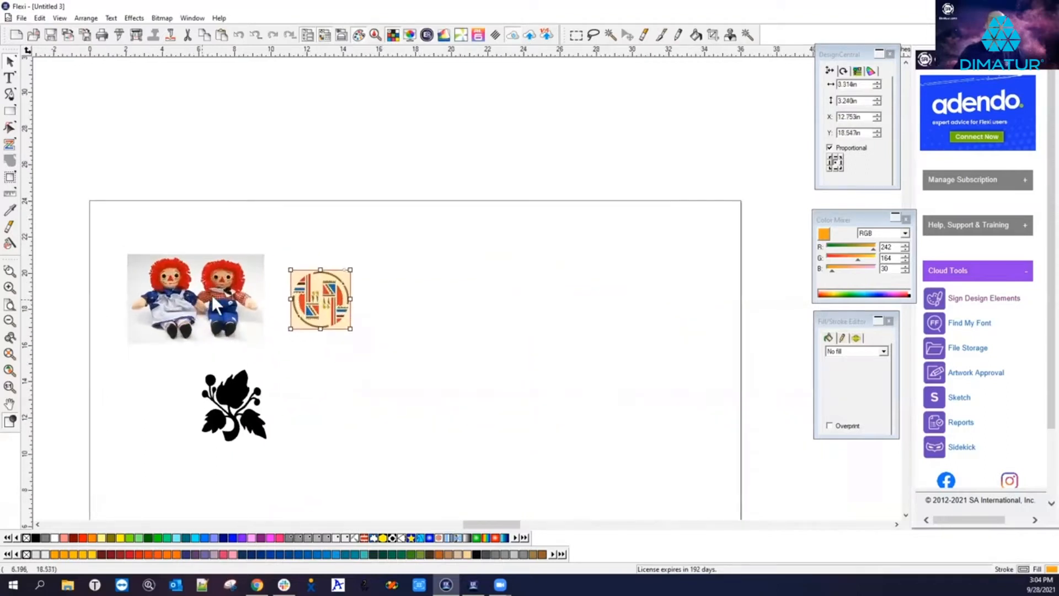
scroll(239, 293, up, 1)
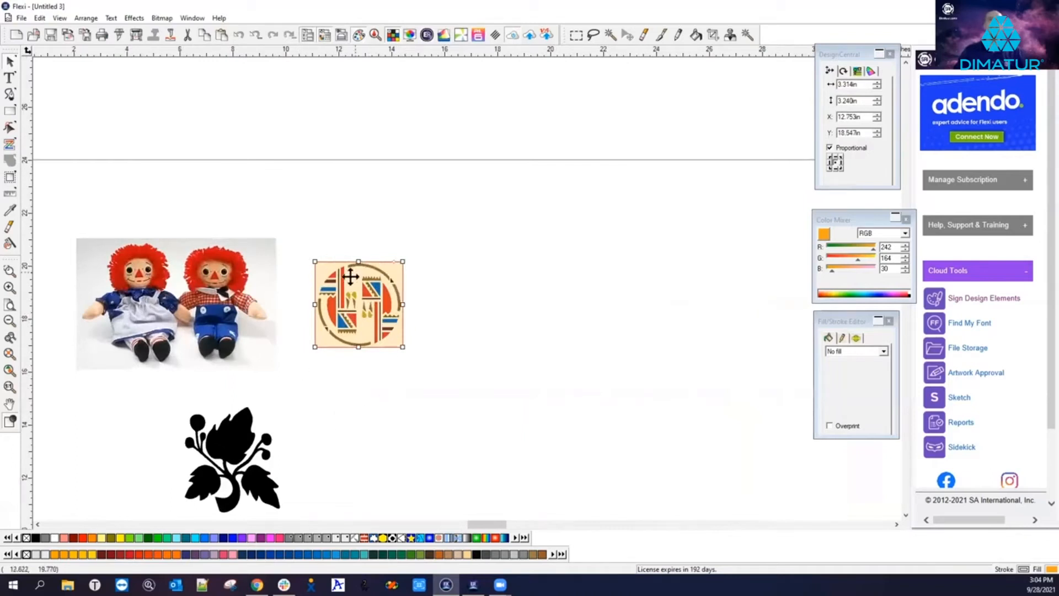
drag(237, 436, 522, 276)
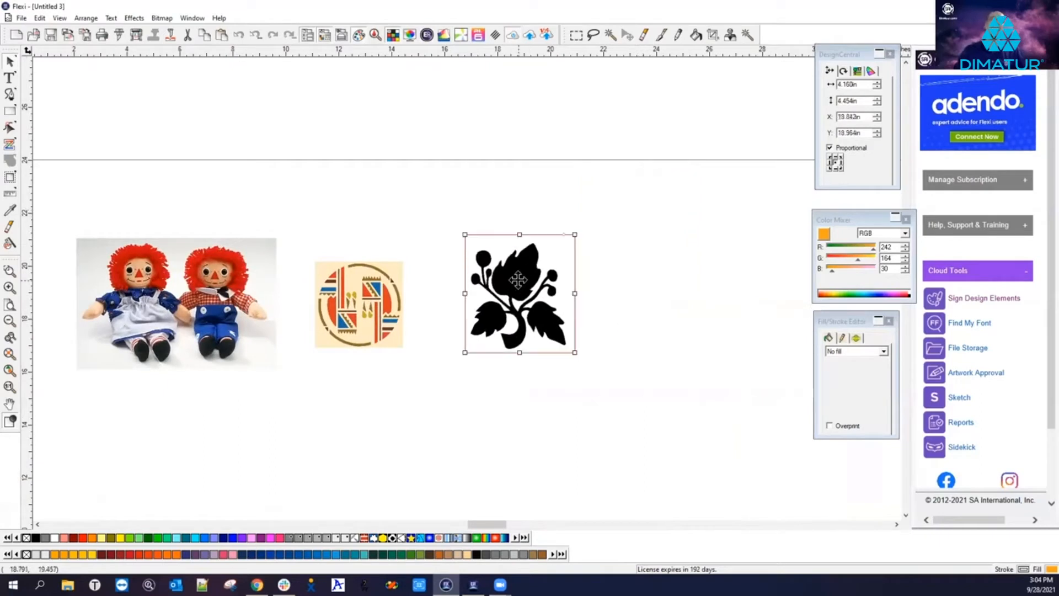
click(366, 308)
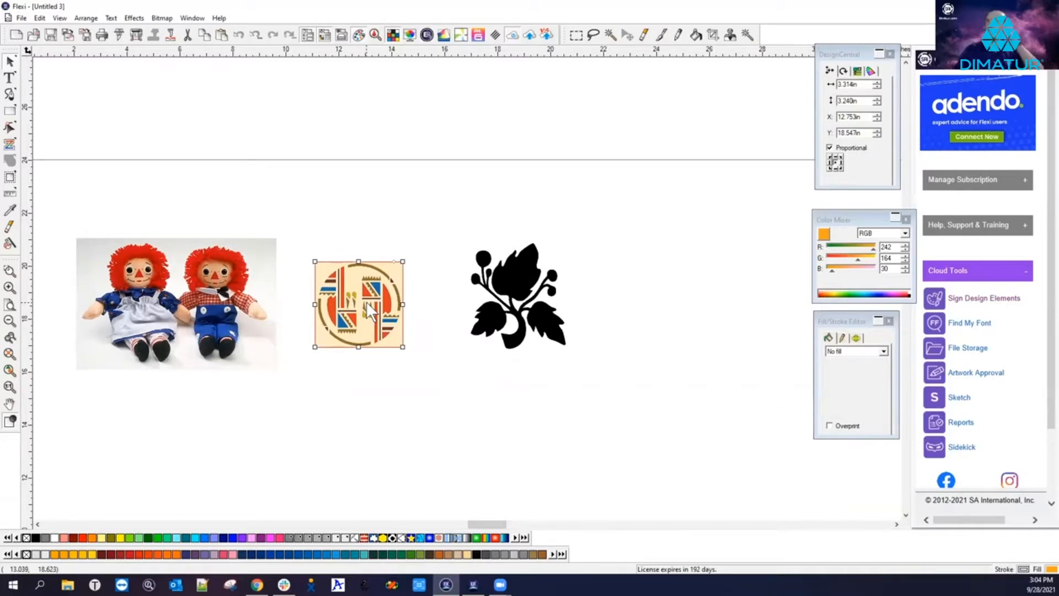
drag(366, 301, 623, 293)
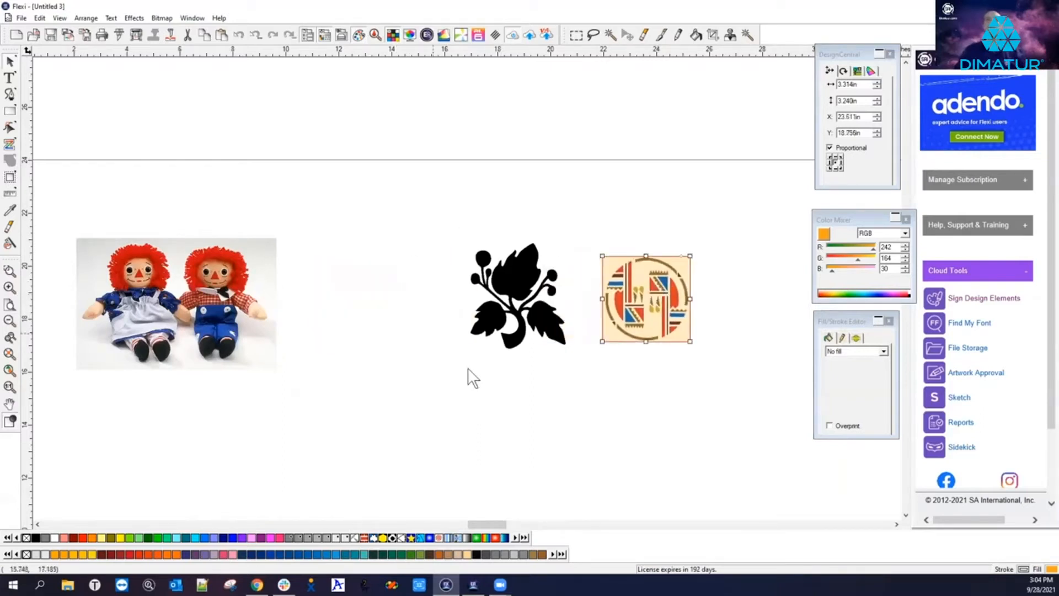
click(645, 216)
click(651, 298)
Step: Examine the edges of the black leaf image up close
click(521, 271)
scroll(514, 305, up, 5)
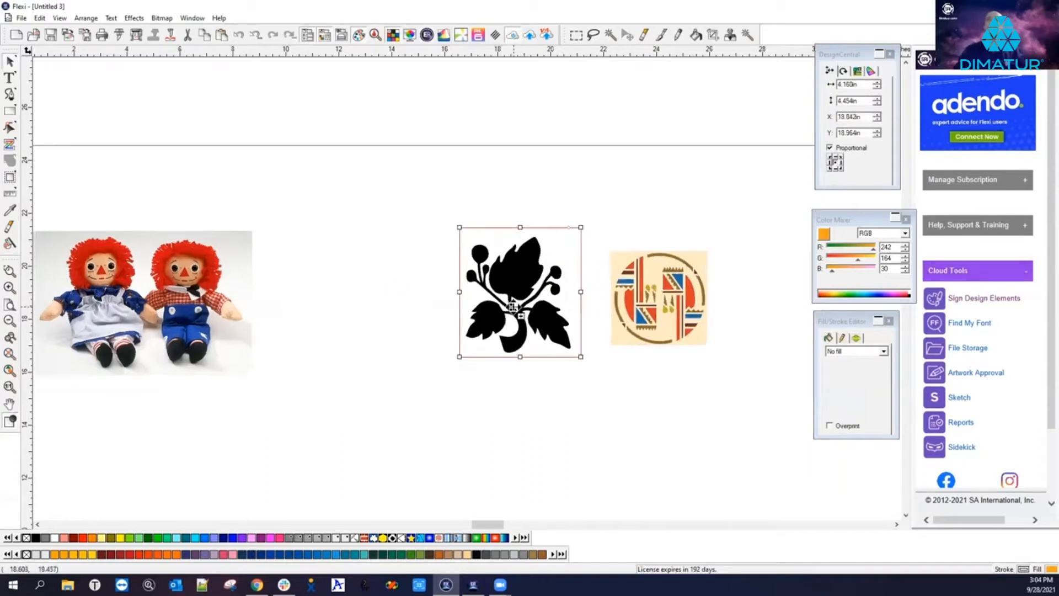
scroll(514, 305, up, 6)
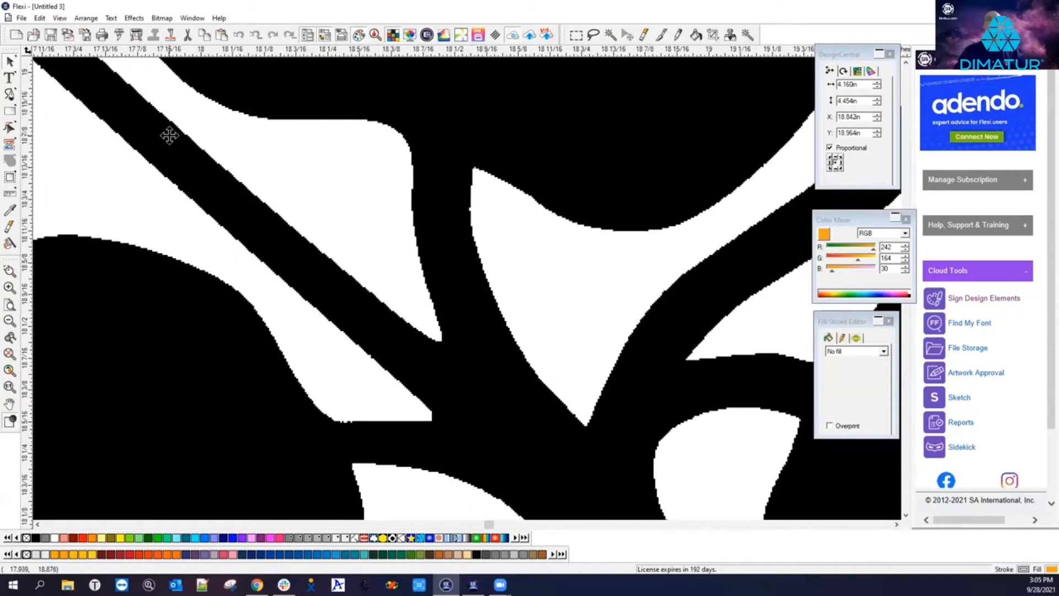
scroll(371, 308, down, 10)
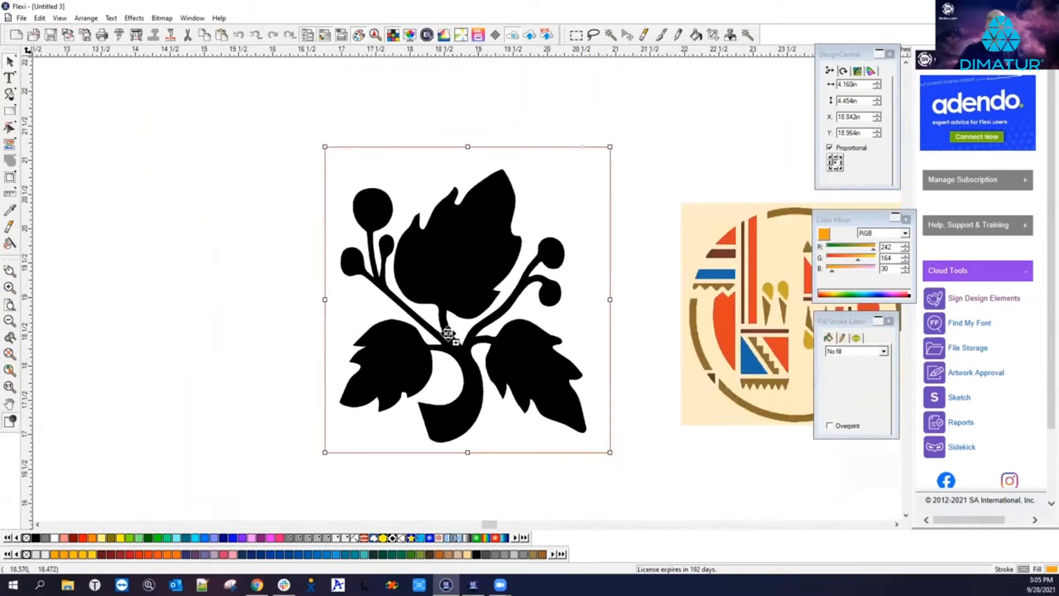
scroll(579, 373, down, 5)
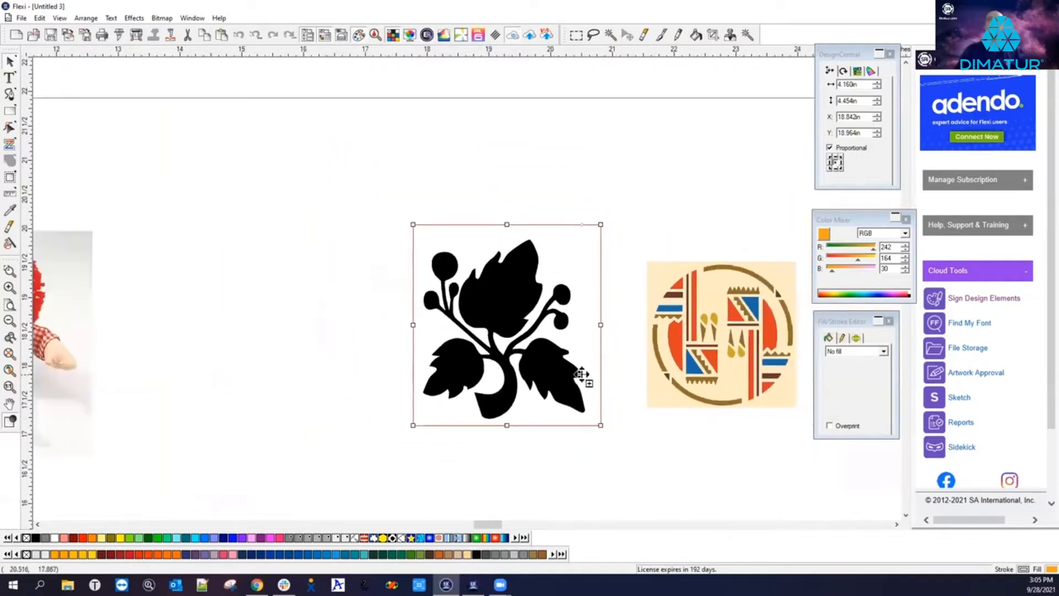
Step: Select the dolls image and compare the leaf with the stepped pixel edges of the round emblem's brown arc and red shape
click(209, 367)
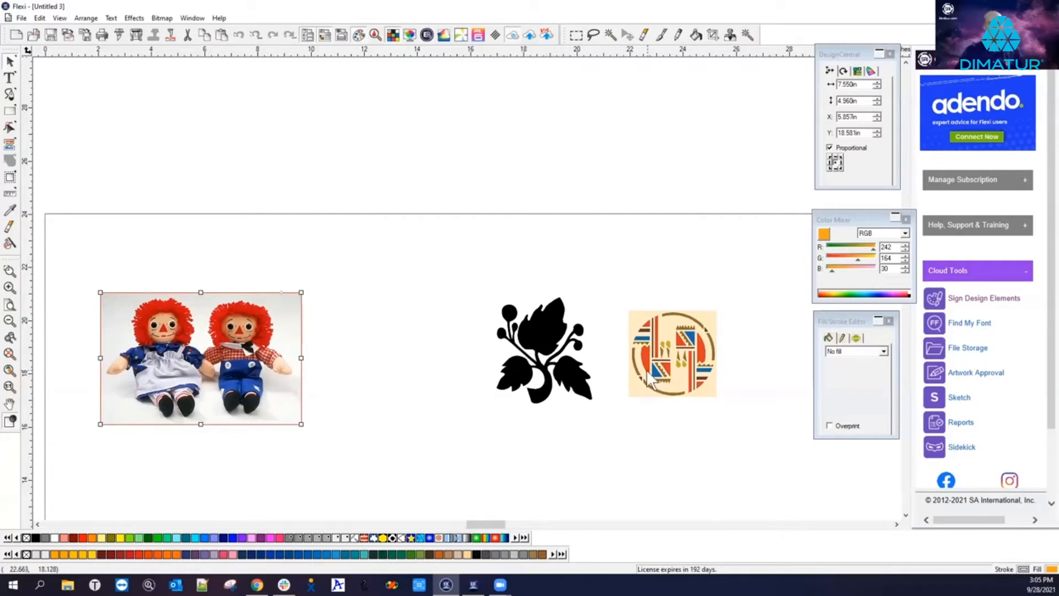
scroll(650, 380, up, 8)
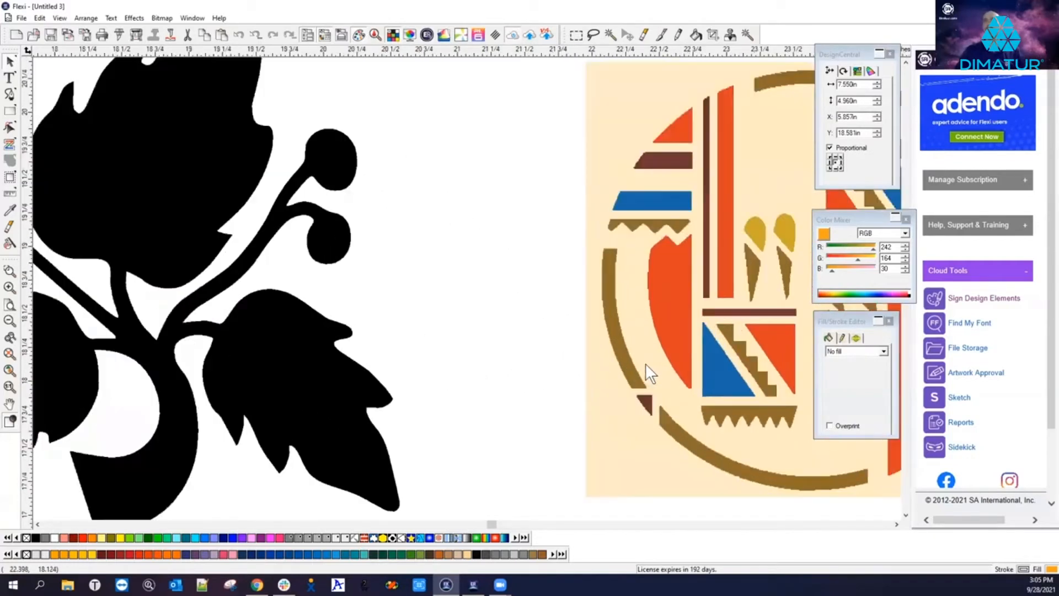
scroll(646, 347, up, 5)
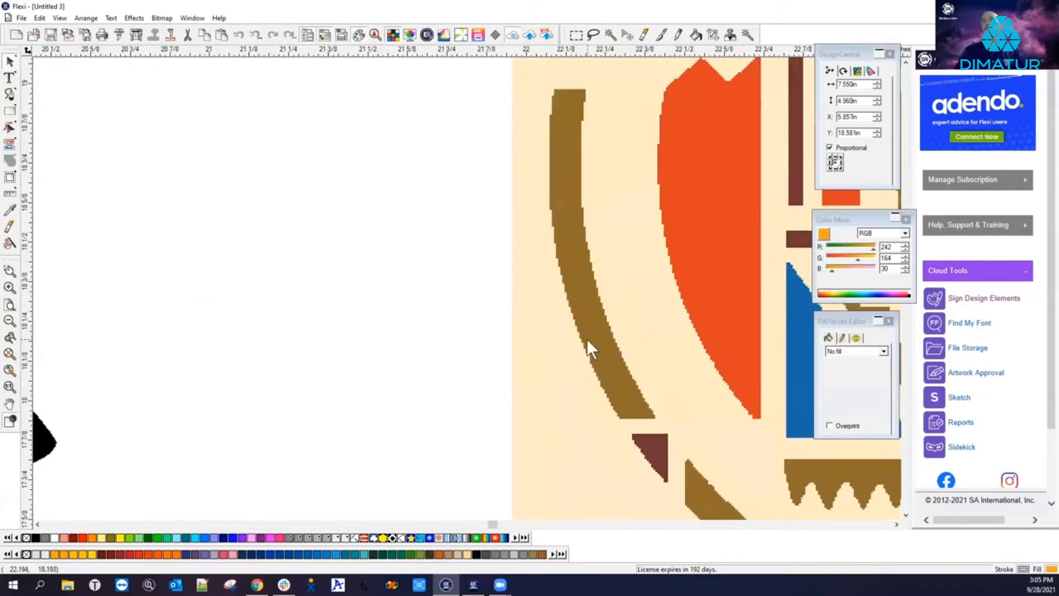
scroll(587, 348, up, 2)
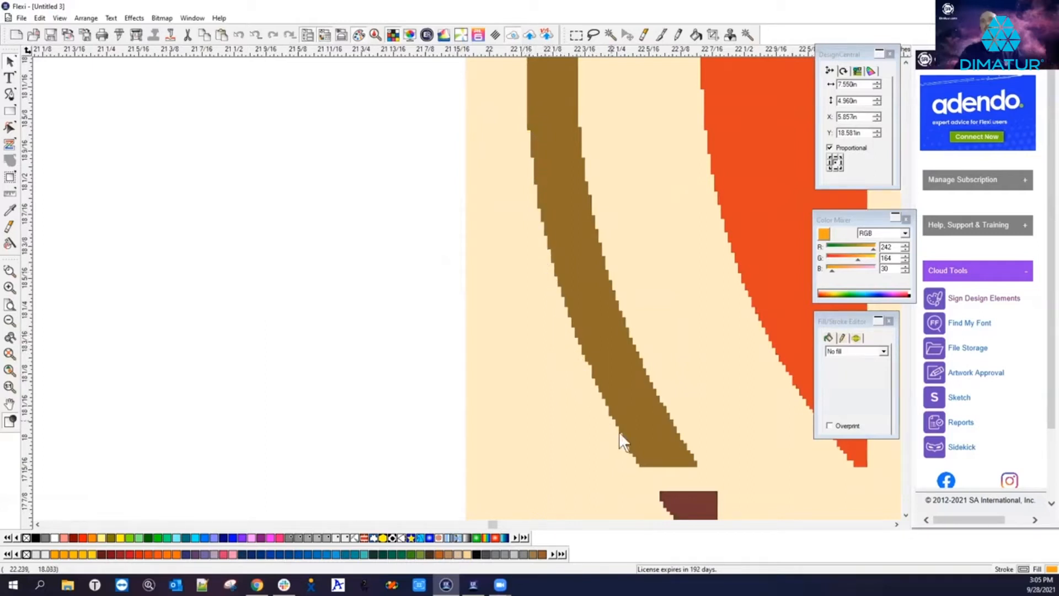
scroll(519, 326, down, 2)
scroll(613, 302, up, 4)
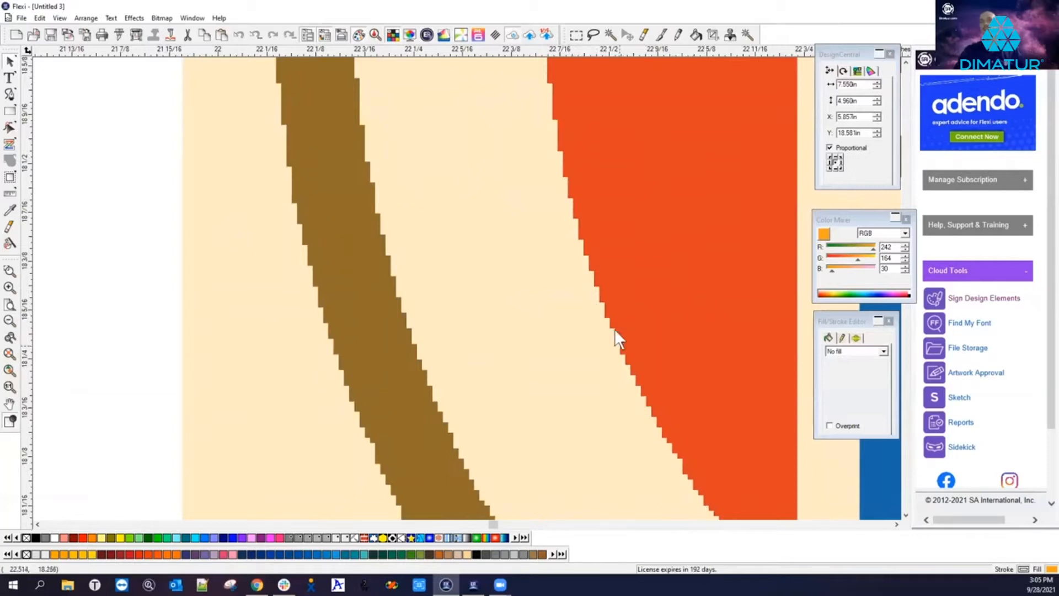
Step: Compare the stepped edges of the round emblem with the outlines of the black leaf and its stems
scroll(635, 369, down, 5)
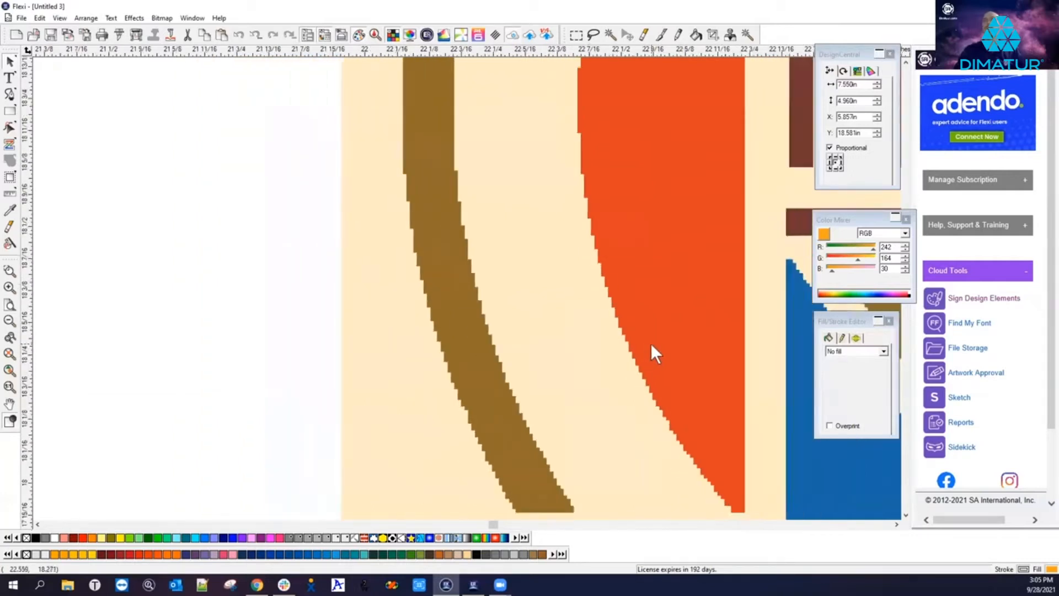
scroll(654, 336, down, 2)
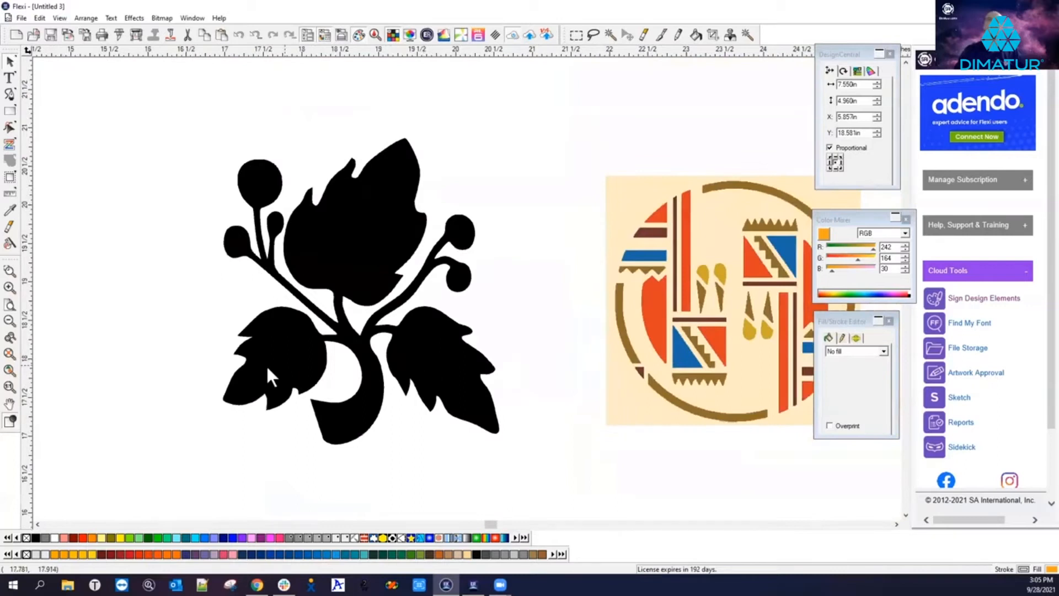
scroll(266, 364, up, 8)
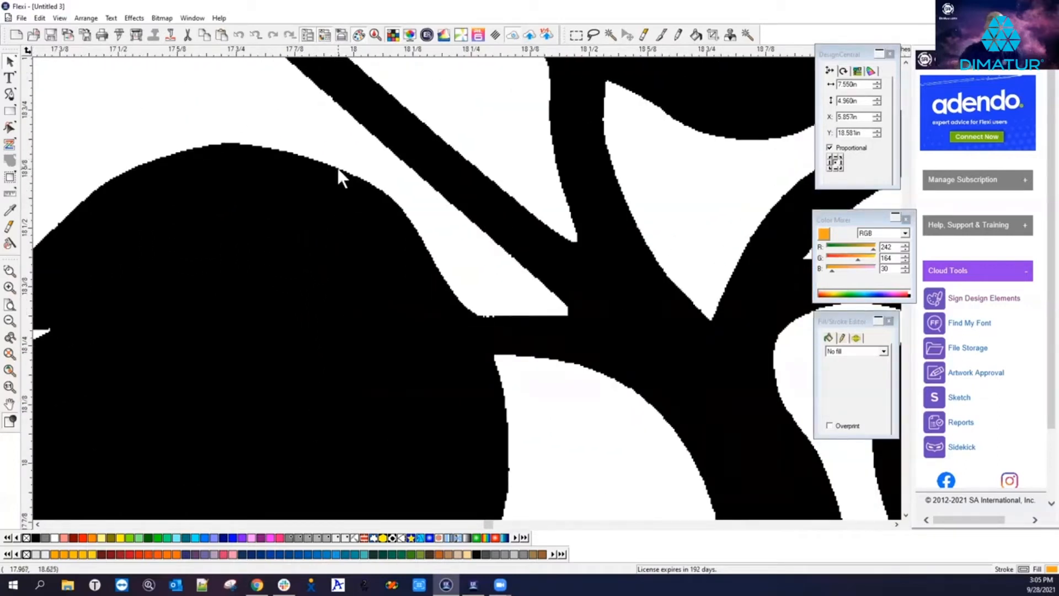
scroll(634, 238, down, 3)
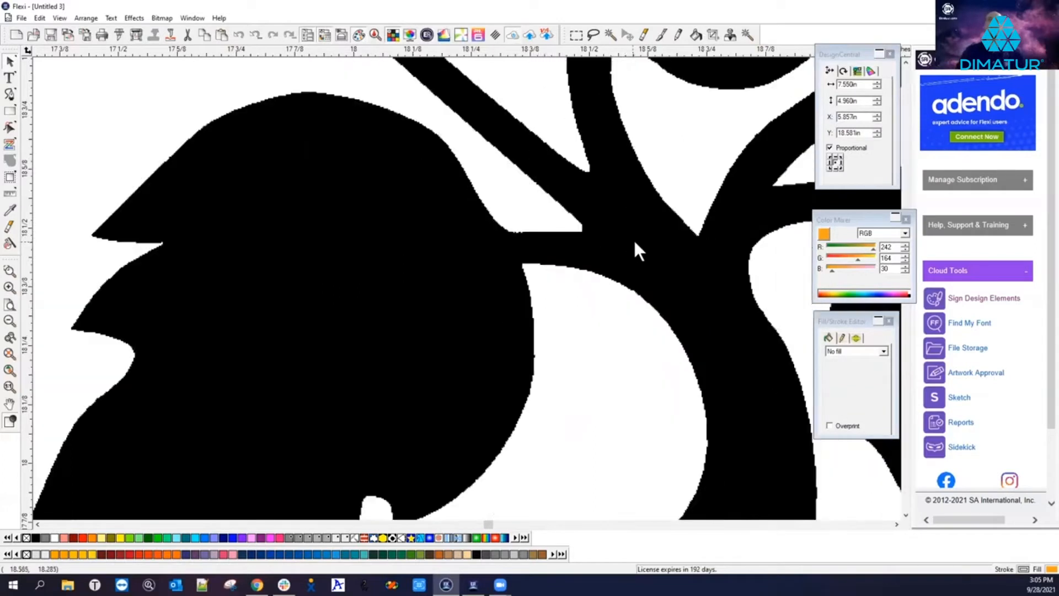
scroll(710, 305, down, 5)
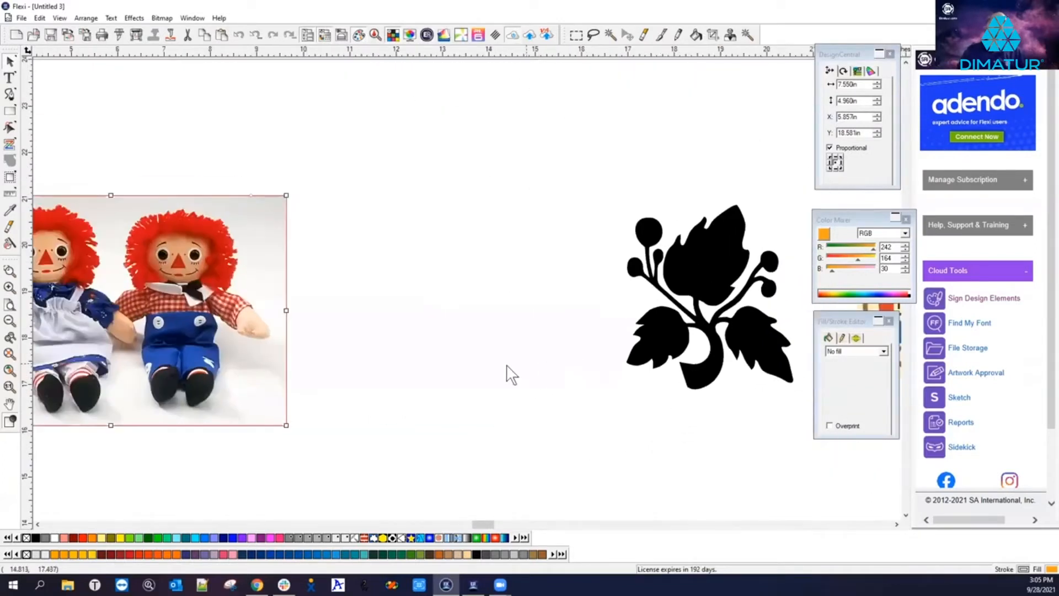
Step: Examine the pixels of the dolls photo up close, at the right doll's eyes and nose and at the buttons on its blue trousers
scroll(717, 353, down, 1)
scroll(350, 331, up, 4)
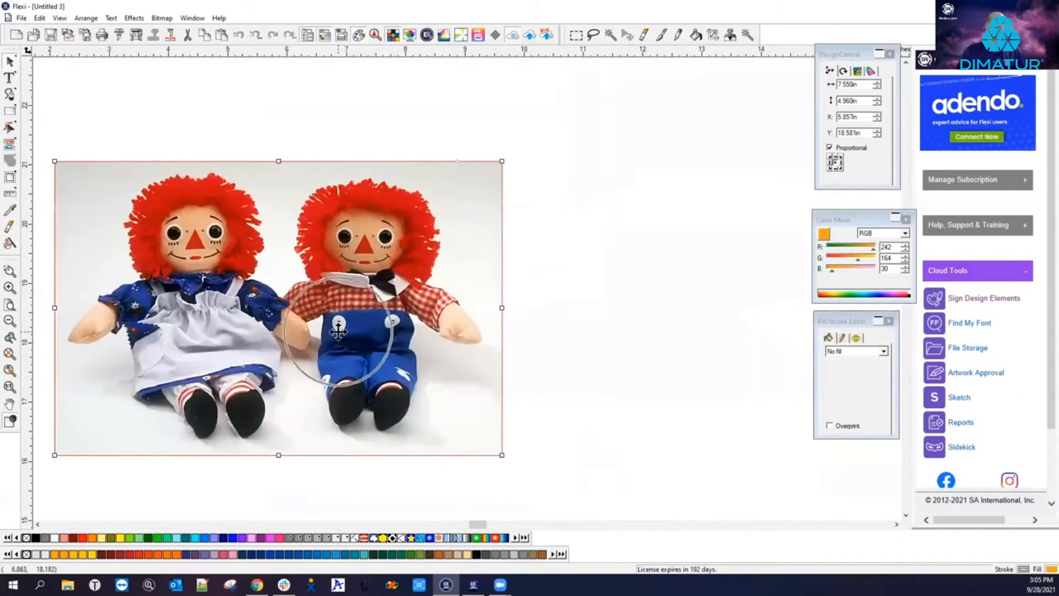
scroll(257, 303, up, 2)
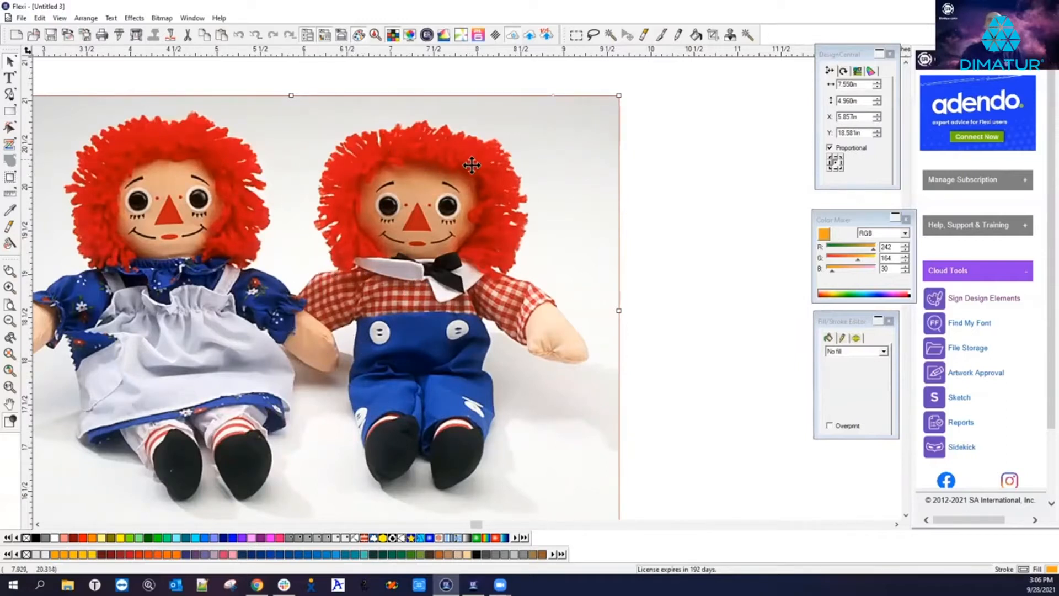
scroll(388, 194, up, 6)
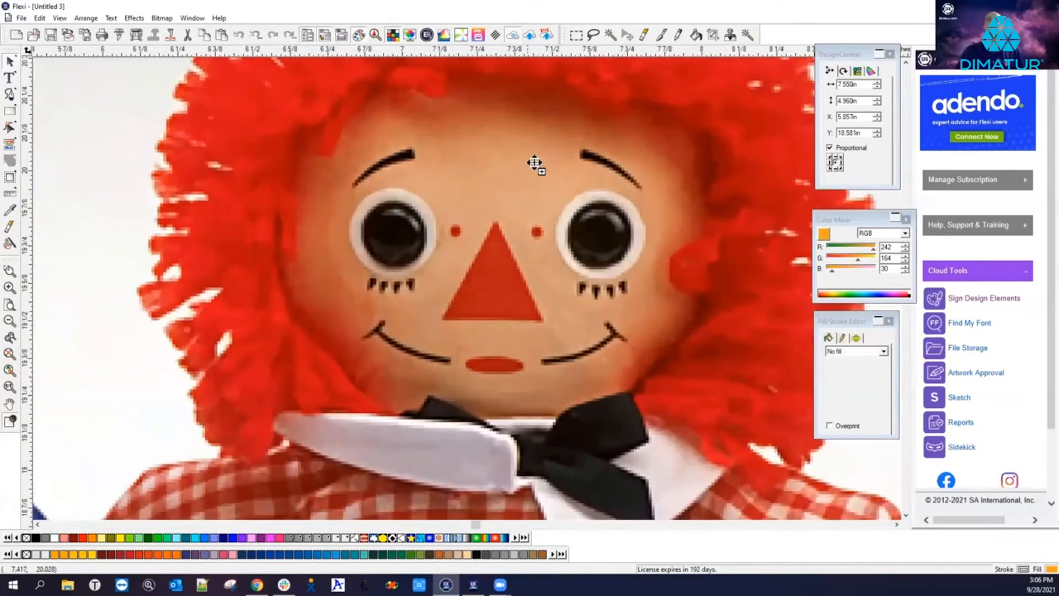
scroll(539, 163, up, 3)
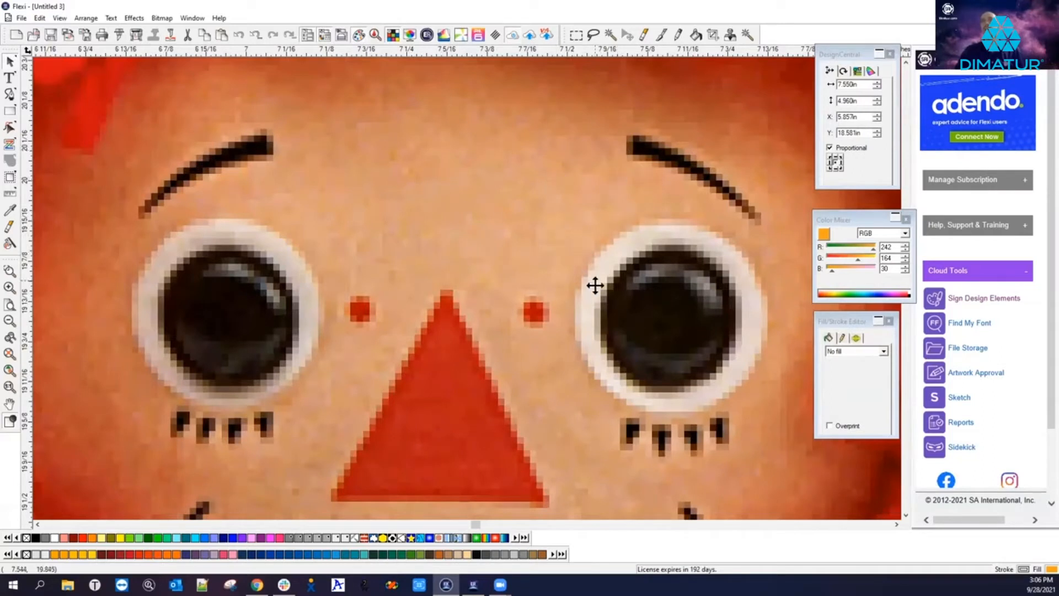
scroll(486, 304, down, 10)
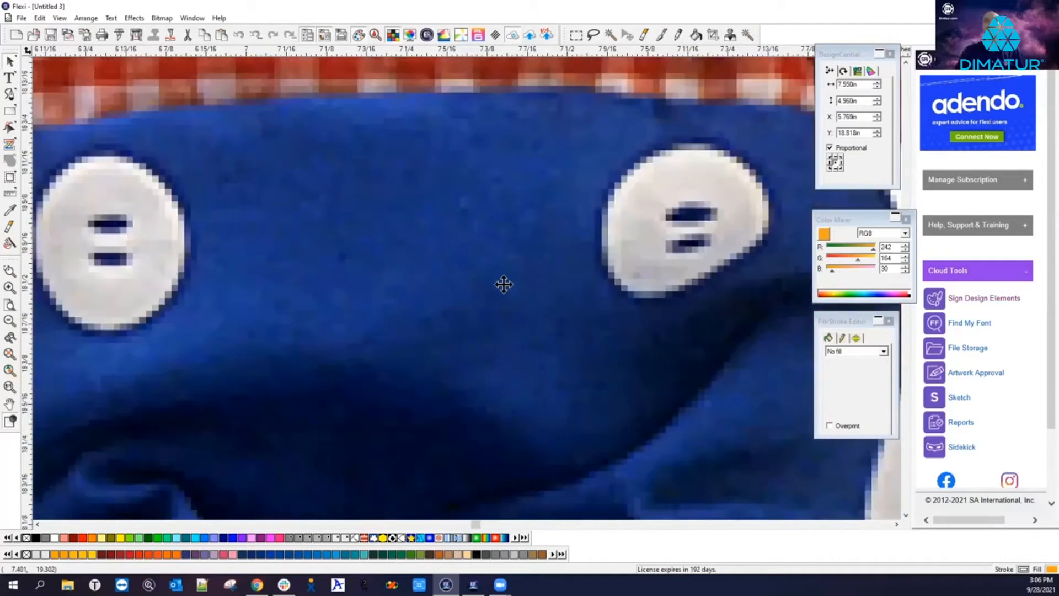
scroll(504, 285, down, 2)
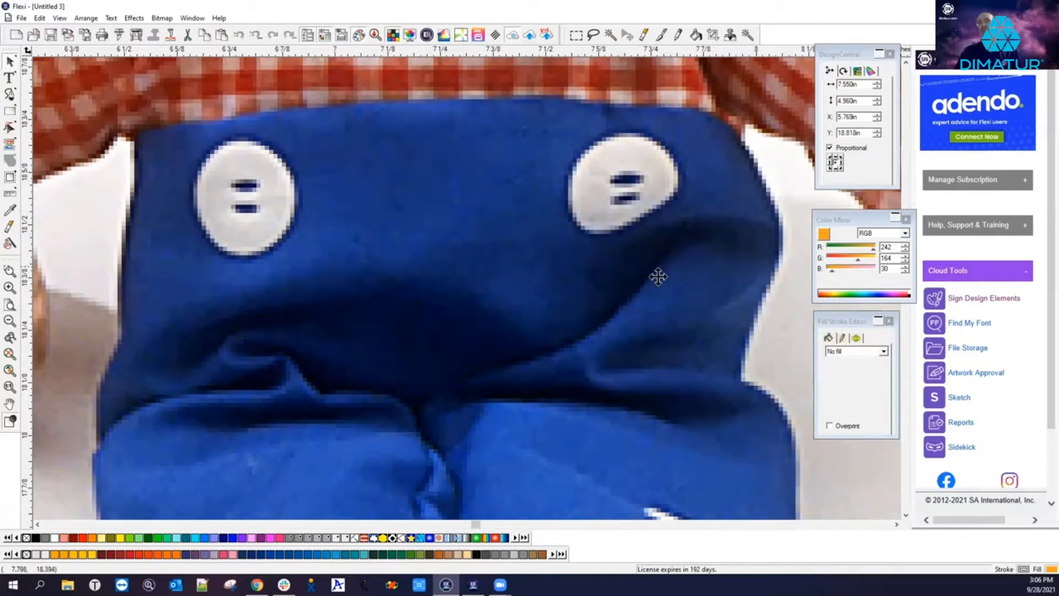
scroll(689, 264, down, 3)
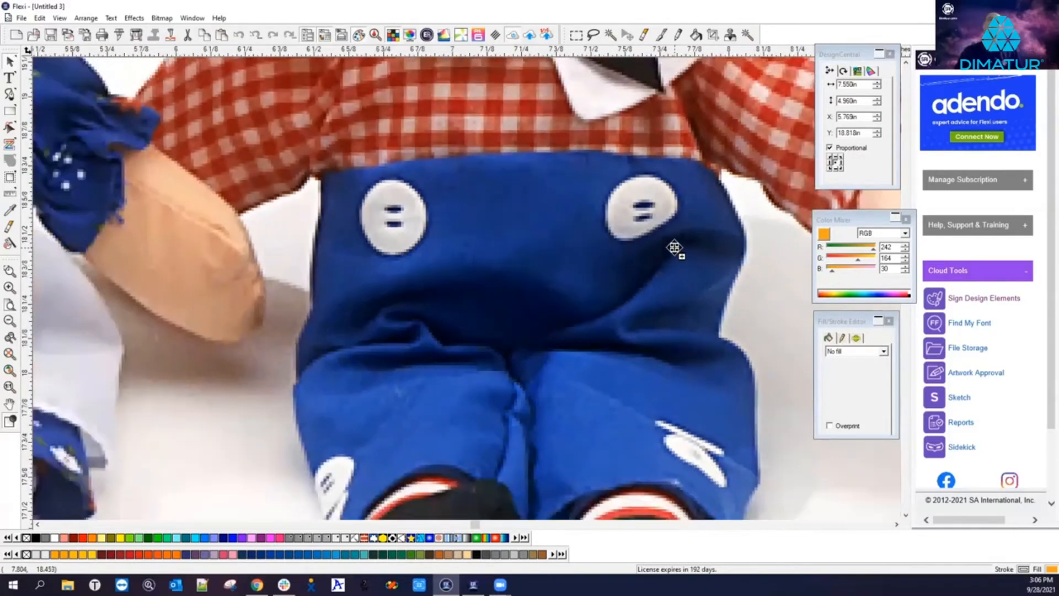
scroll(674, 248, down, 3)
scroll(508, 376, down, 3)
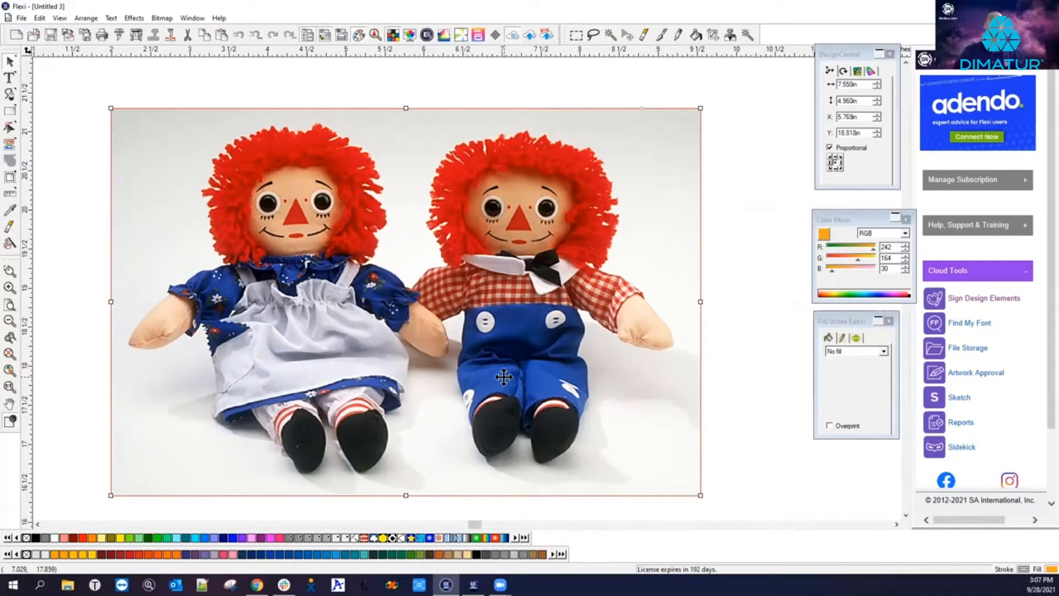
Step: Delete the dolls photo from the page
scroll(236, 320, down, 2)
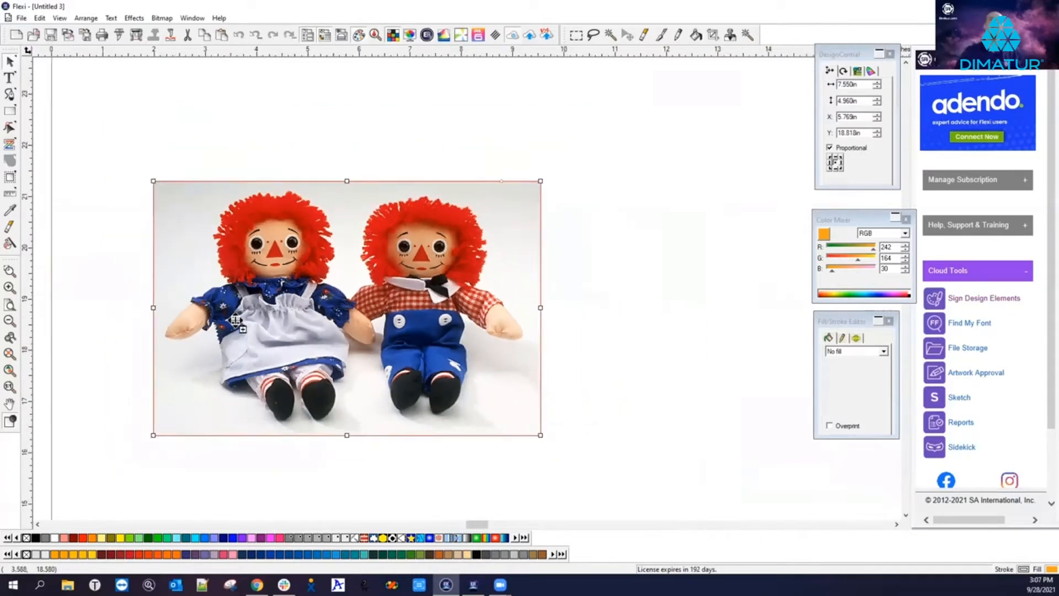
scroll(235, 320, down, 1)
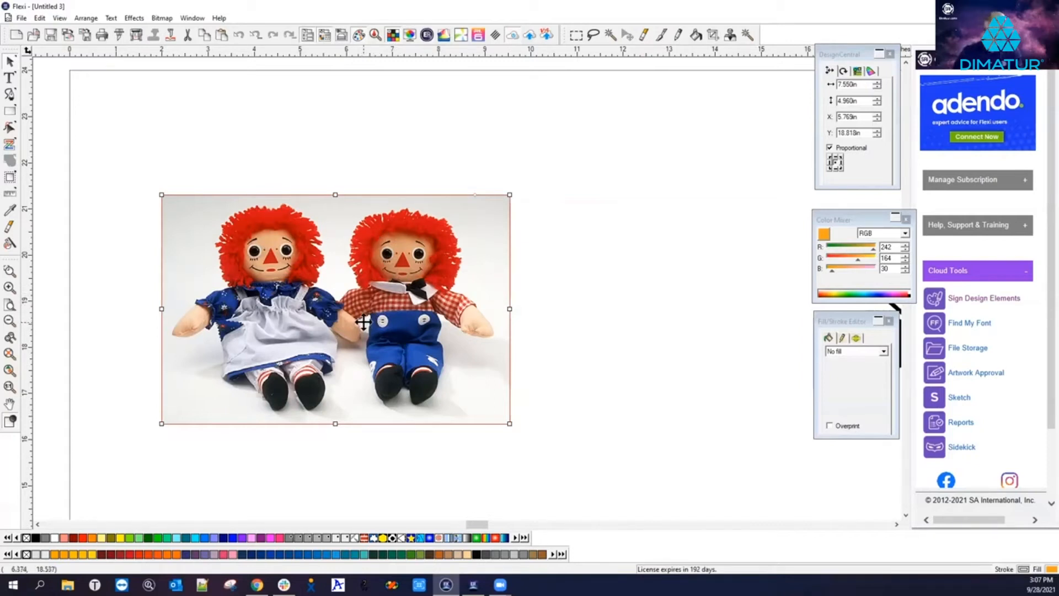
key(Delete)
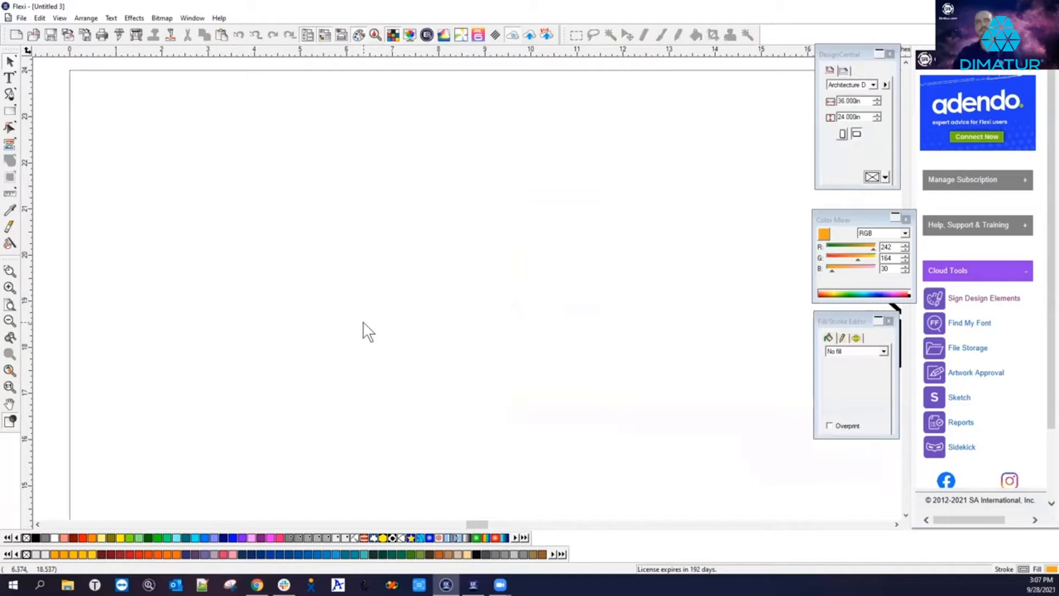
scroll(193, 336, down, 3)
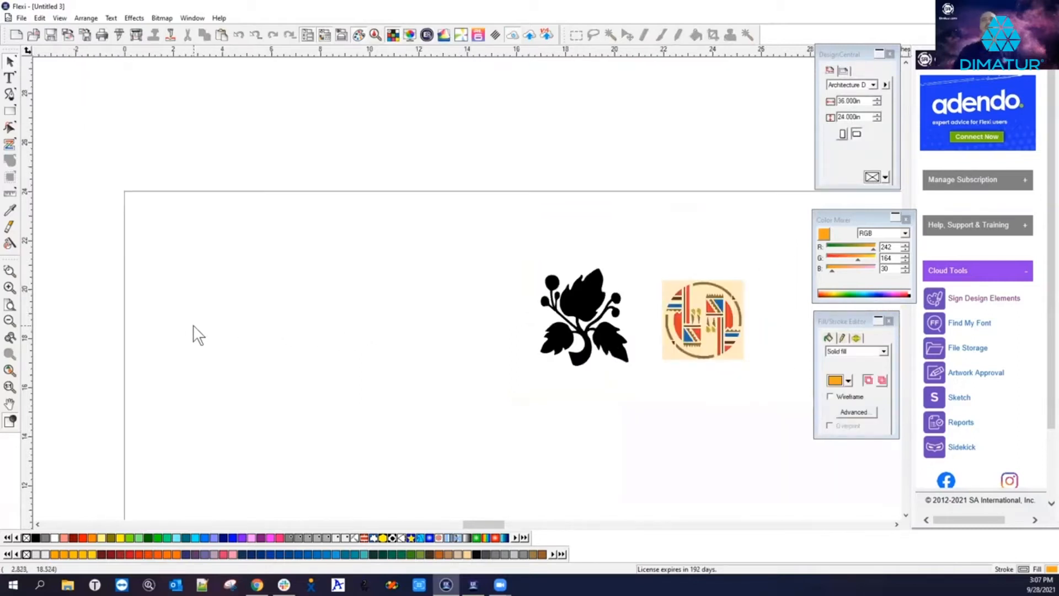
scroll(196, 337, down, 1)
Step: Select the black leaf and the round emblem together, and clear the selection again
scroll(669, 347, up, 5)
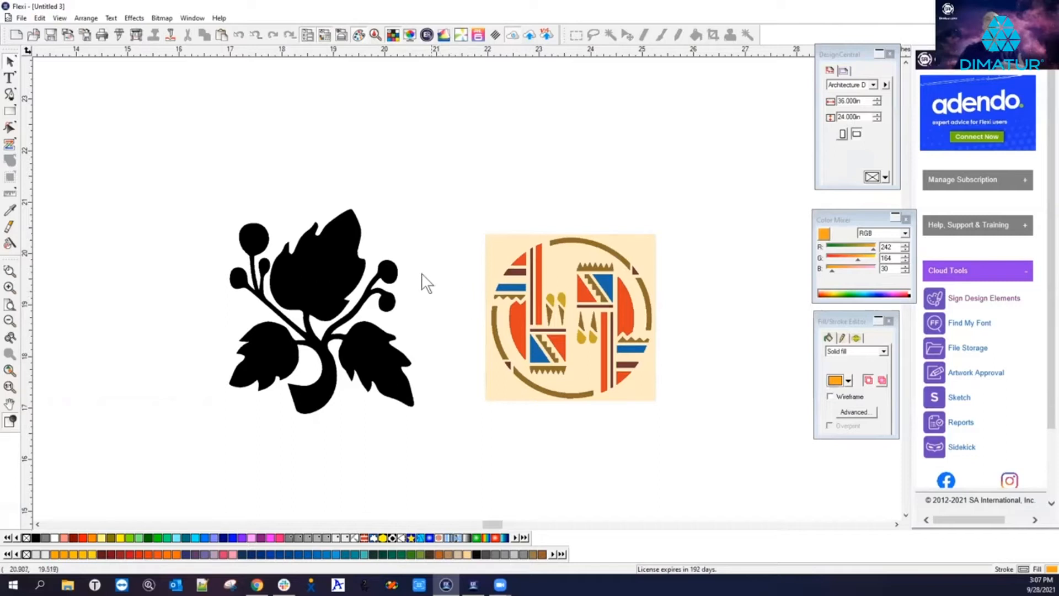
drag(232, 186, 709, 439)
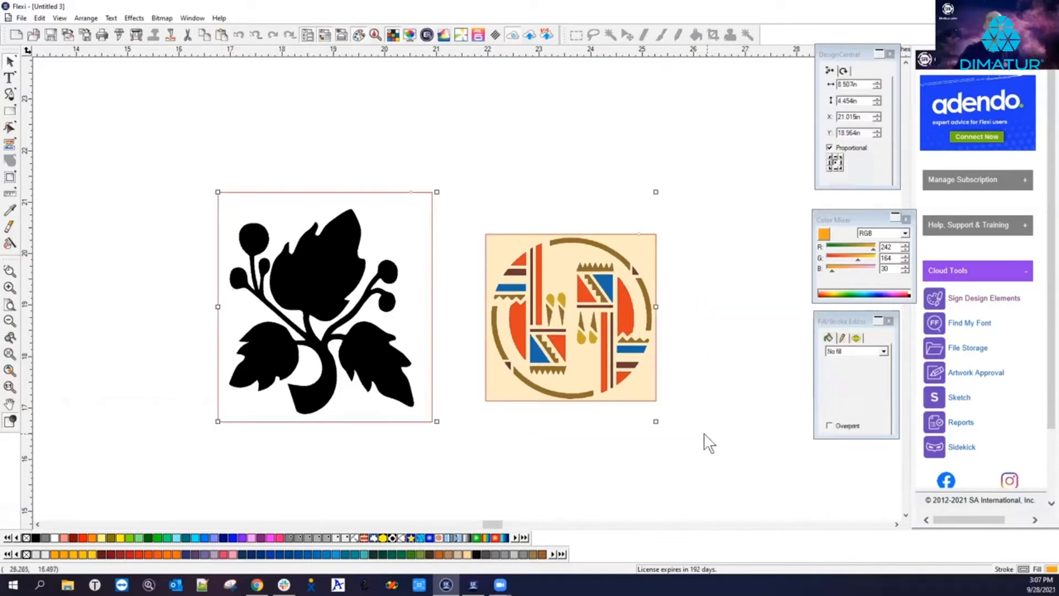
click(507, 192)
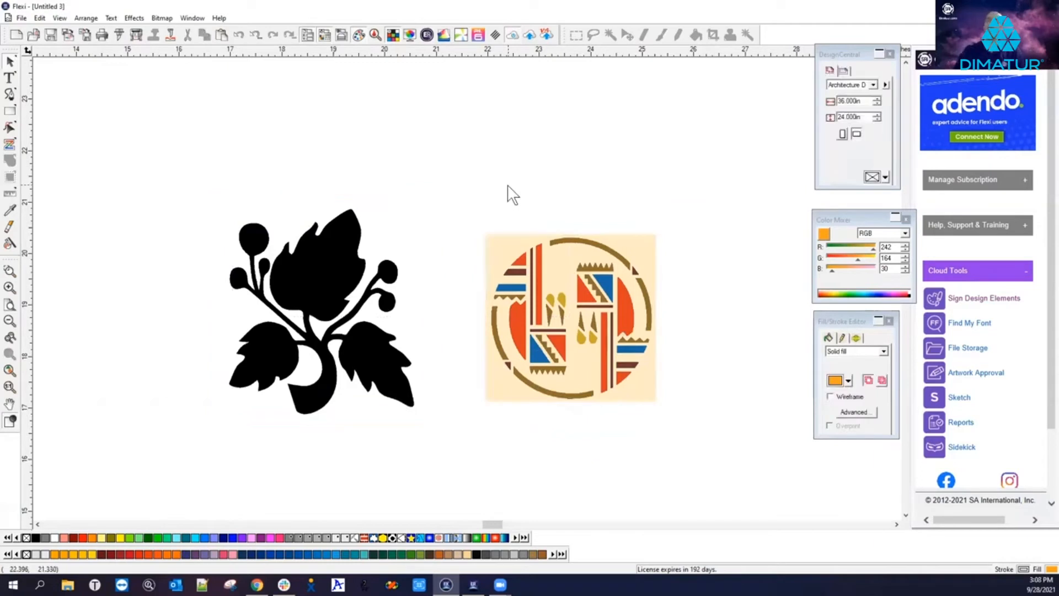
Step: Start Autotrace, review its noise reduction choices and the emblem's jagged edges, and leave the tool without tracing
click(158, 17)
mouse_move(196, 112)
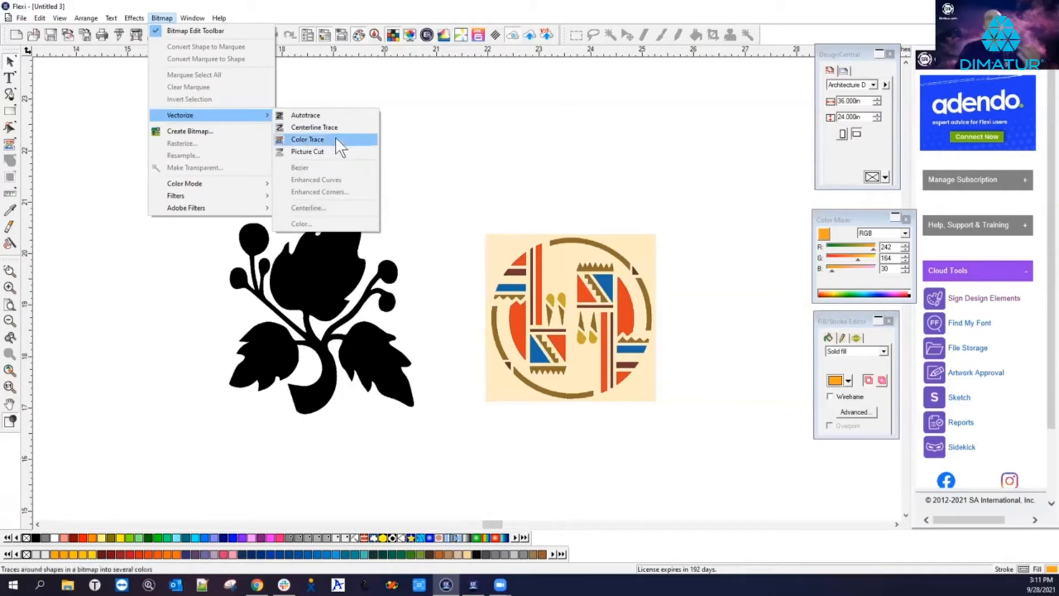
click(333, 115)
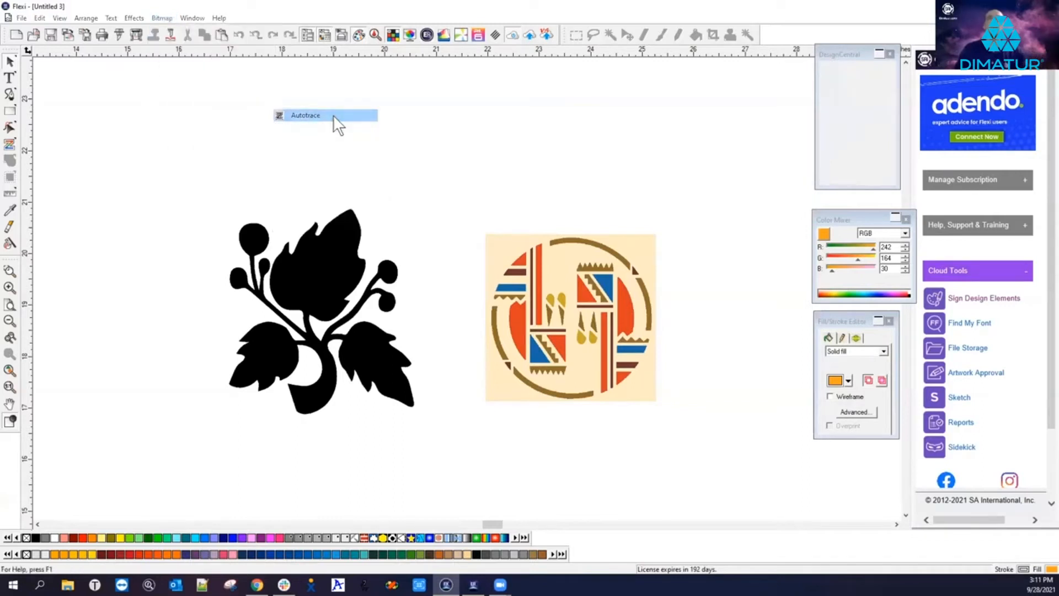
click(840, 58)
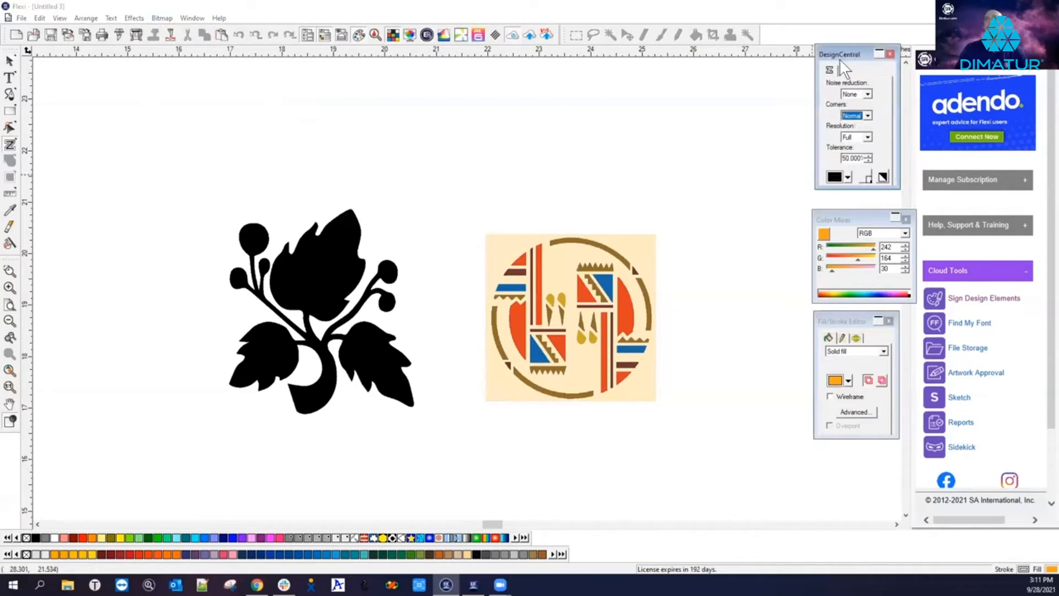
drag(839, 59, 831, 68)
click(860, 103)
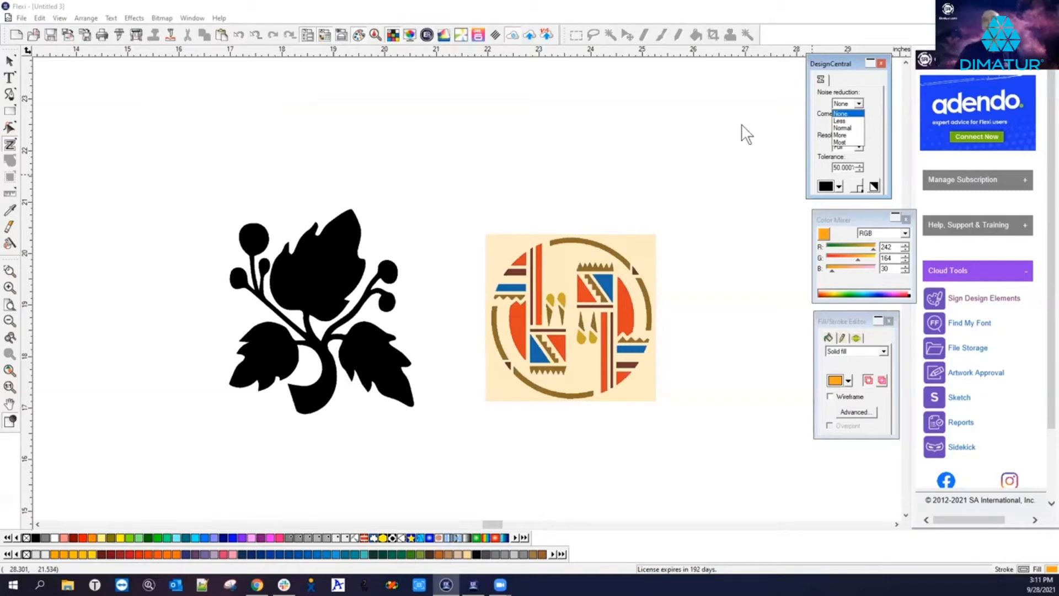
scroll(506, 302, up, 8)
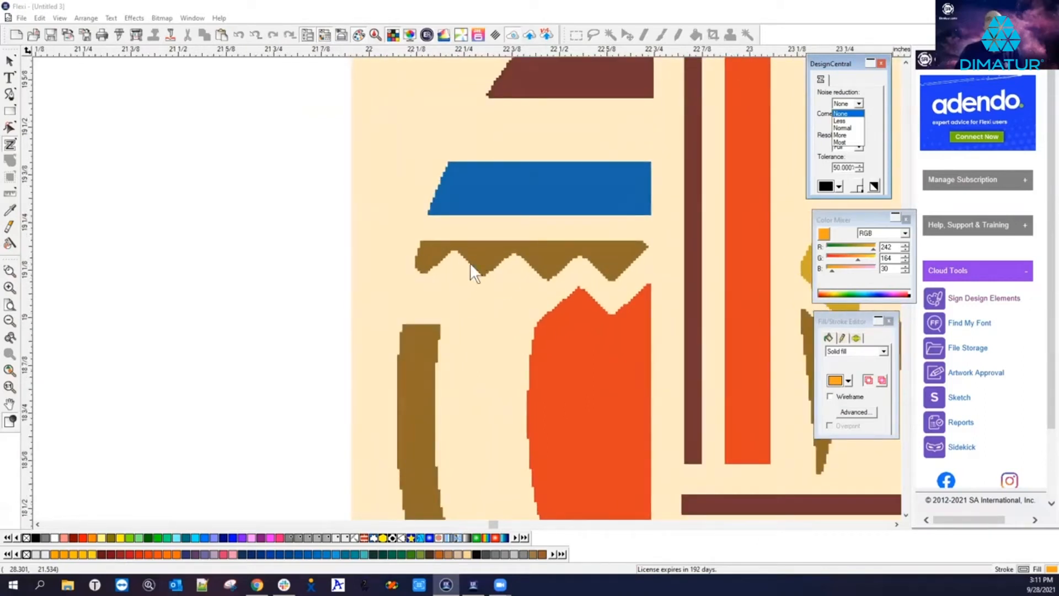
click(23, 20)
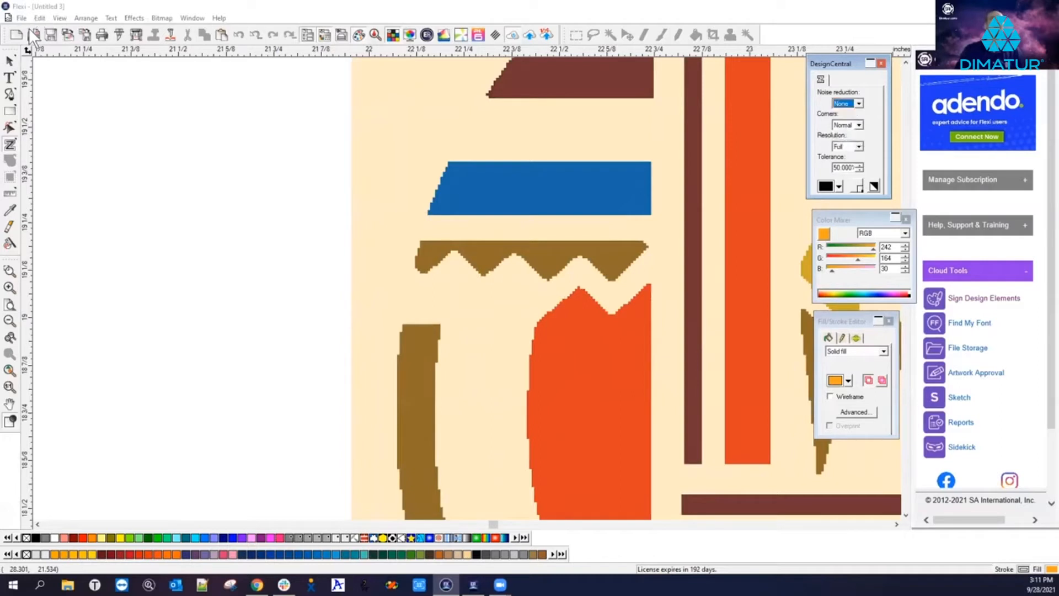
right_click(72, 101)
click(84, 109)
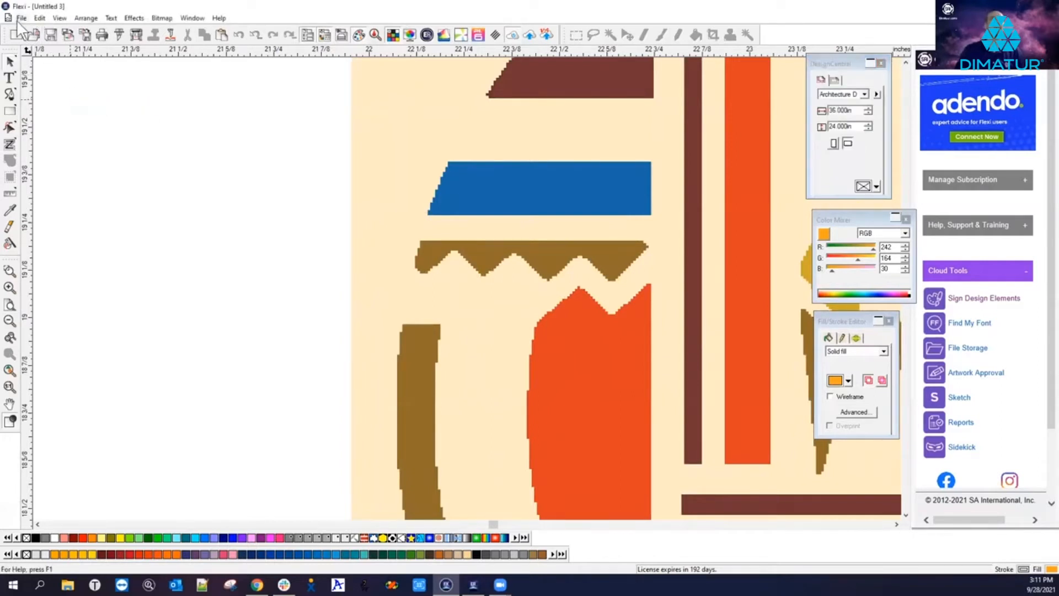
Step: Import Dolls.tif from the Tiffs sample folder and place it to the right of the round emblem
click(21, 19)
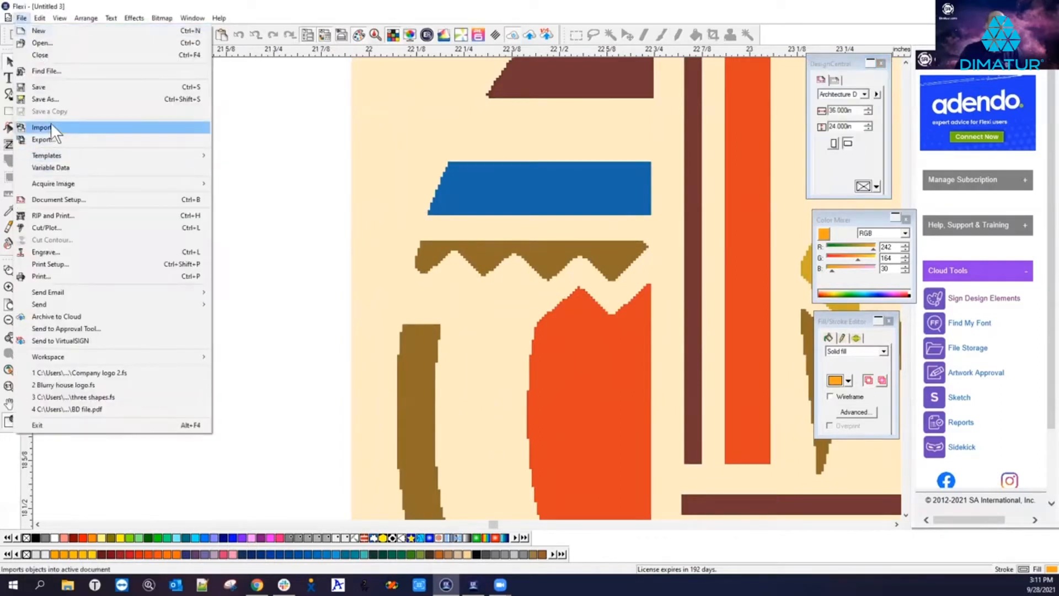
click(51, 124)
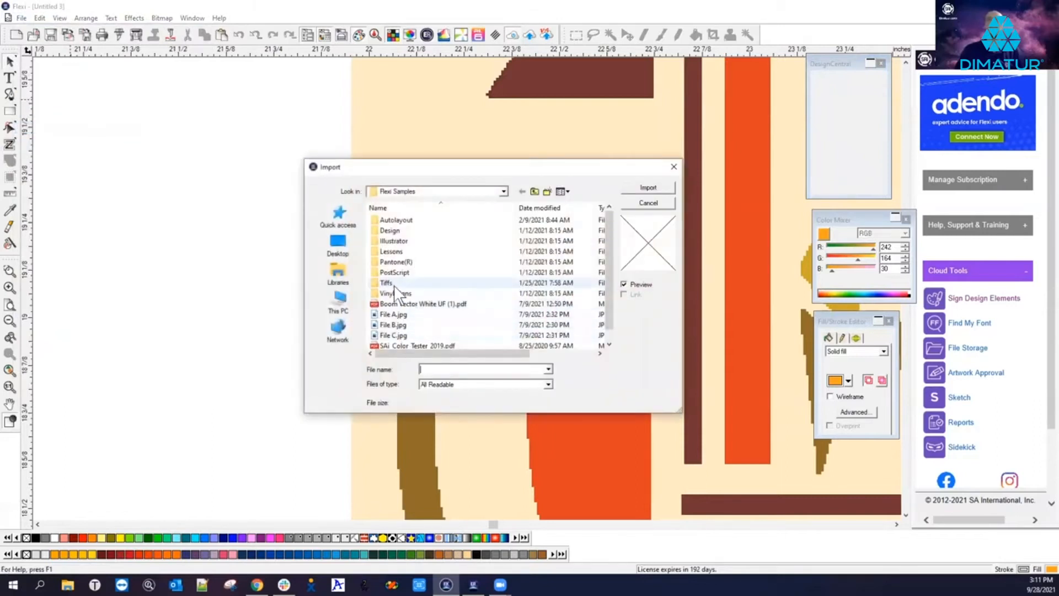
double_click(393, 283)
click(444, 240)
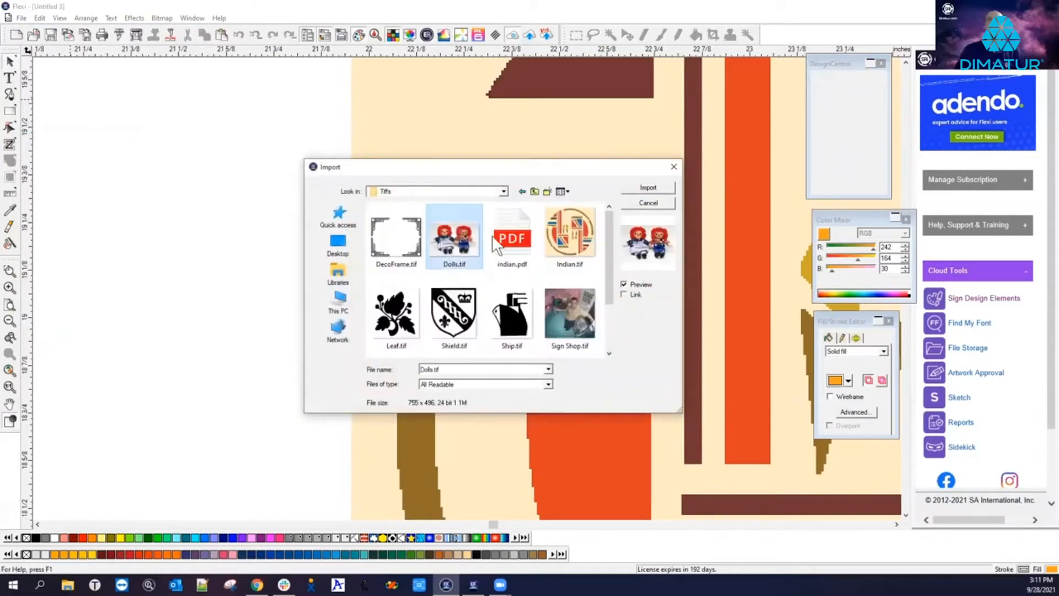
click(650, 188)
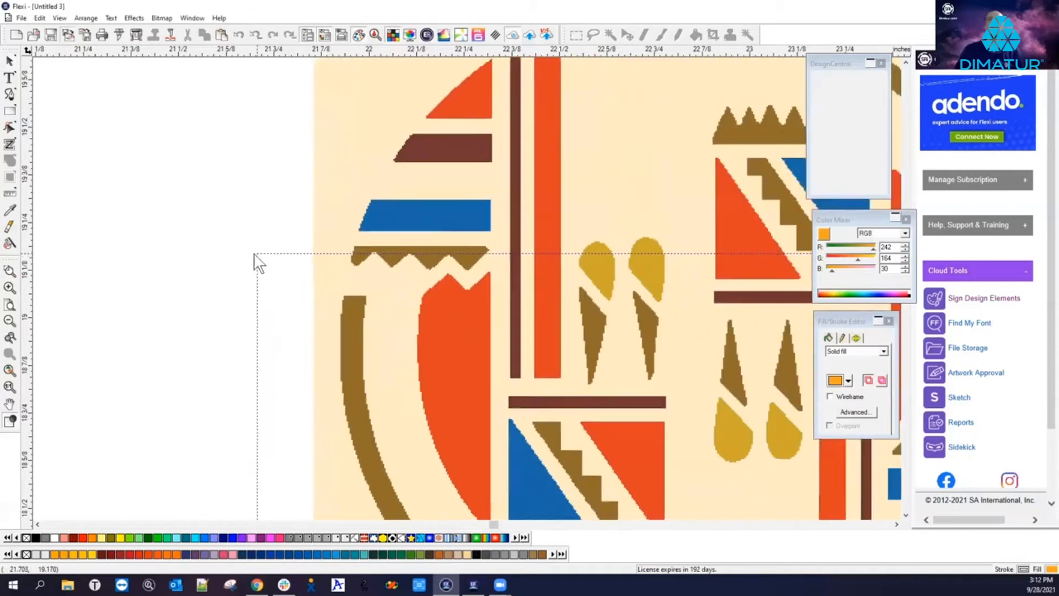
scroll(244, 245, down, 5)
click(704, 216)
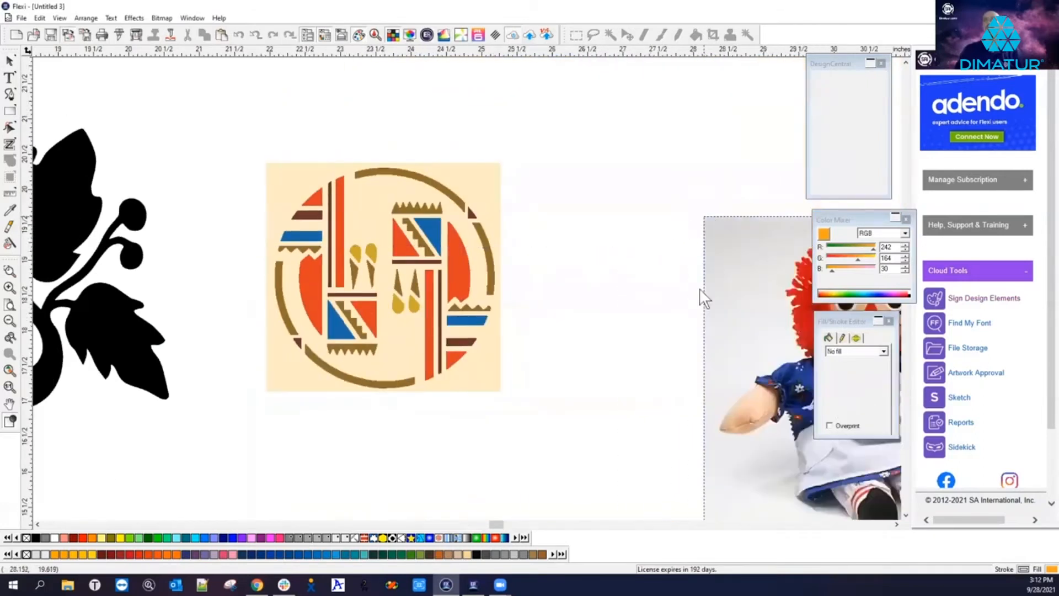
Step: Examine the pixels along the edge of the left doll's hand against the grey background
scroll(763, 443, up, 3)
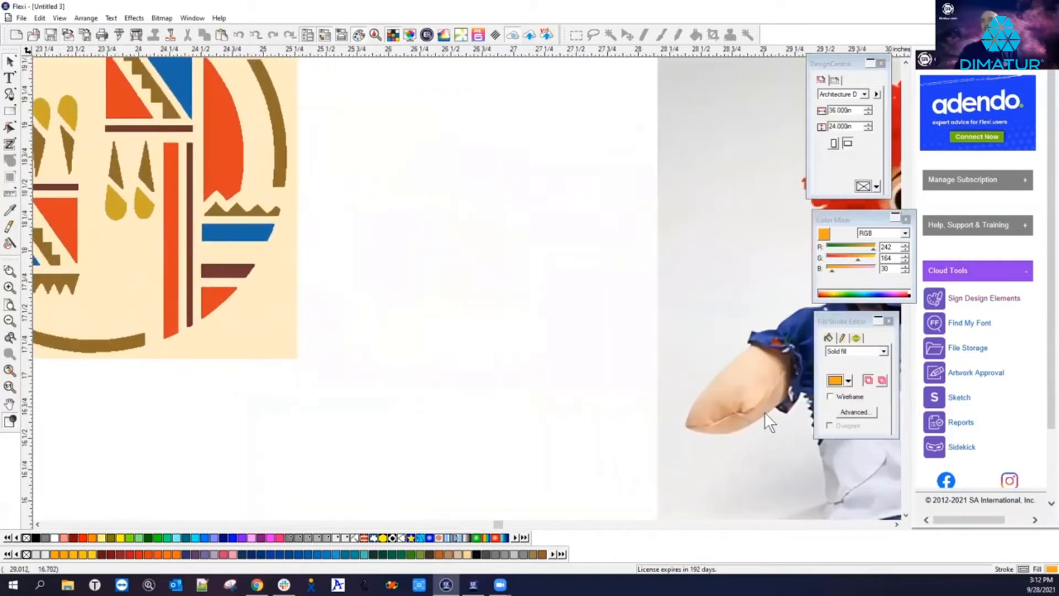
scroll(692, 383, up, 5)
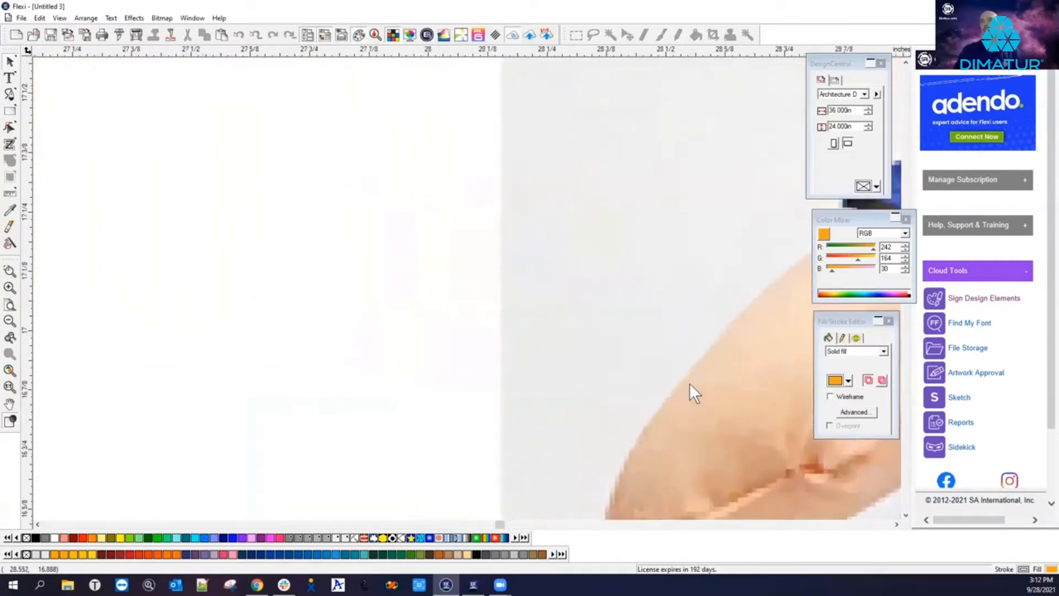
scroll(710, 385, up, 3)
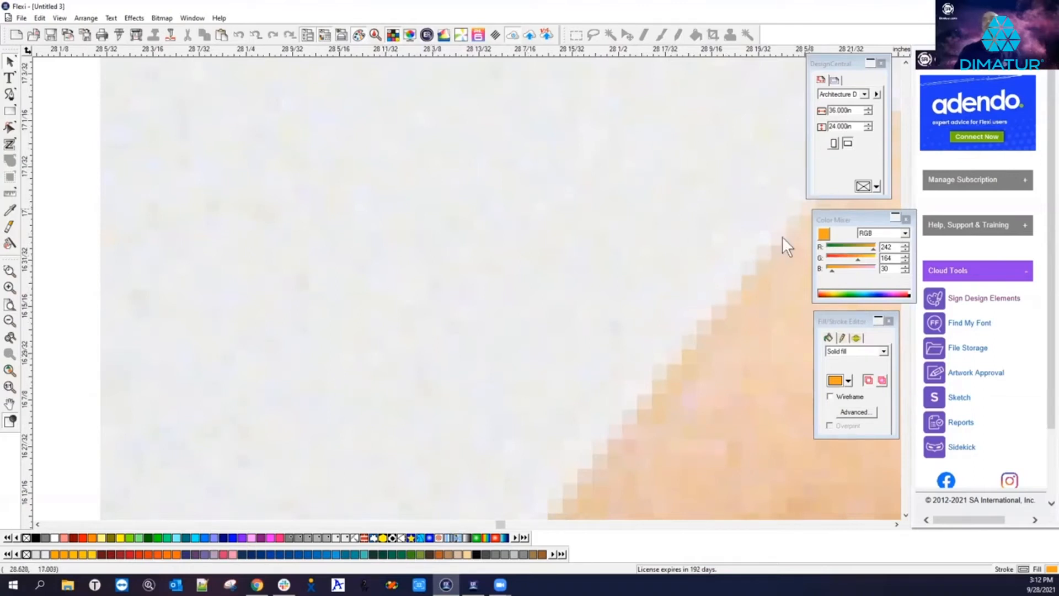
Step: Start Autotrace for the black leaf bitmap with noise reduction set to None
scroll(502, 278, down, 2)
scroll(500, 279, down, 1)
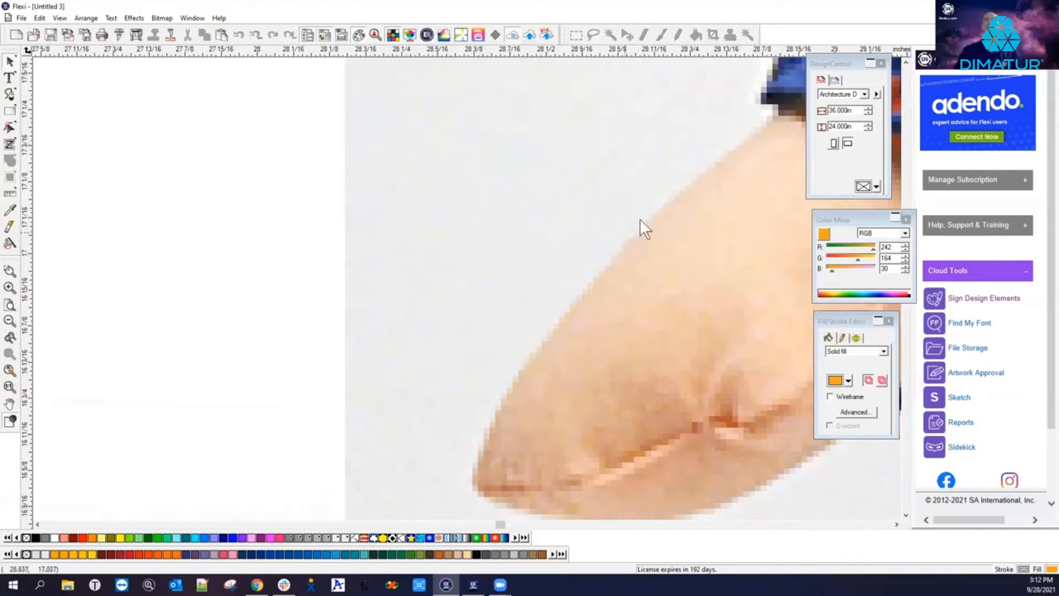
scroll(536, 125, down, 2)
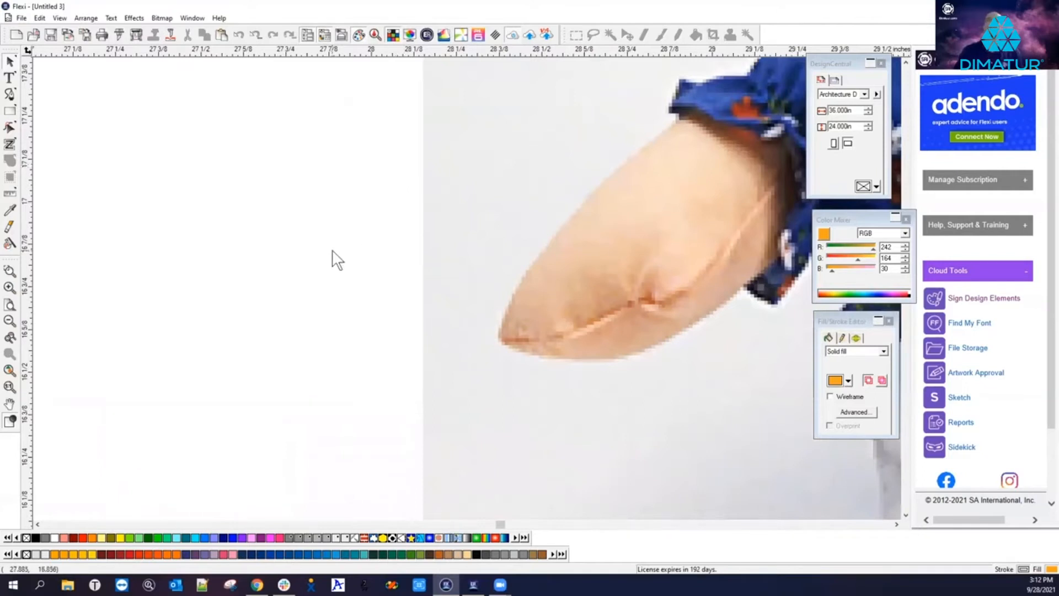
scroll(598, 262, down, 5)
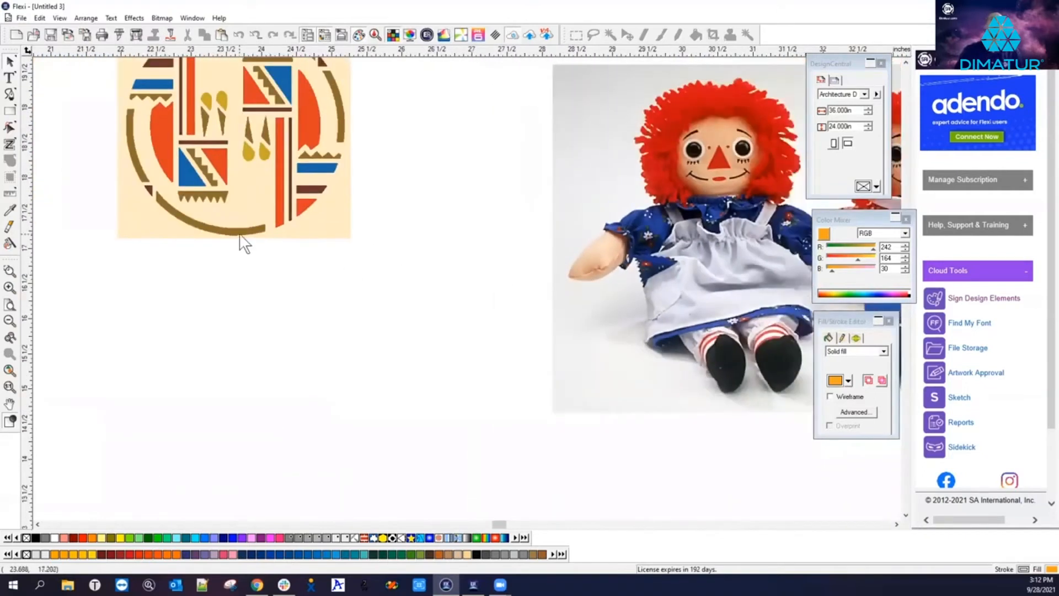
scroll(443, 279, down, 1)
click(95, 133)
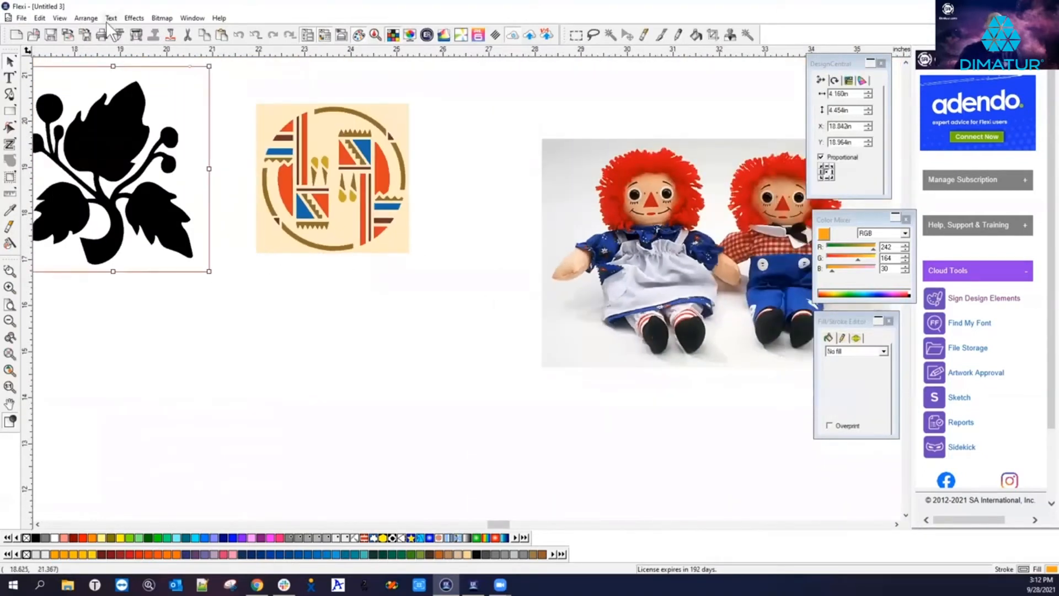
click(10, 144)
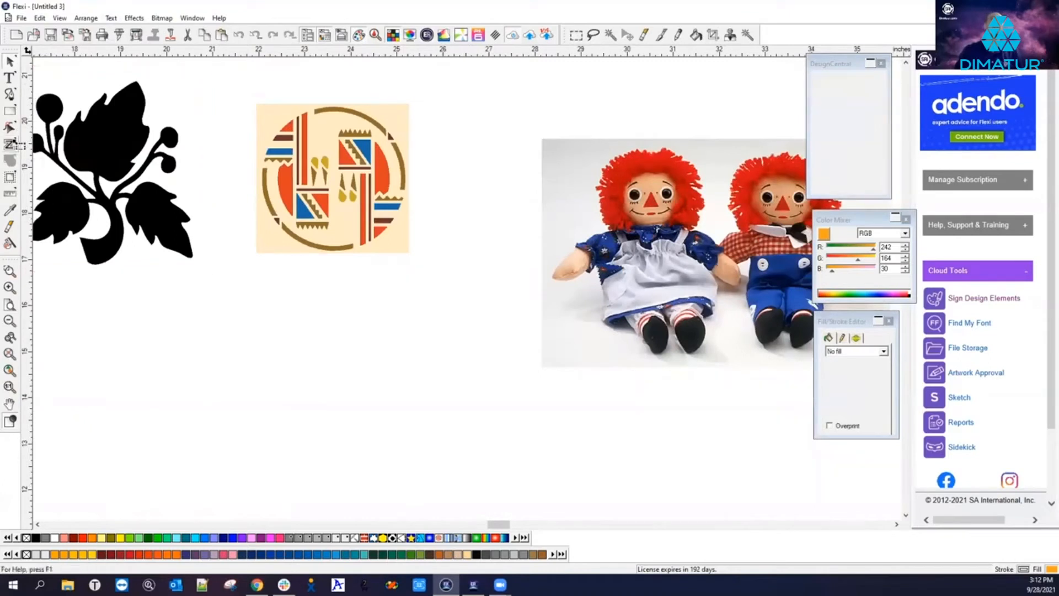
click(859, 103)
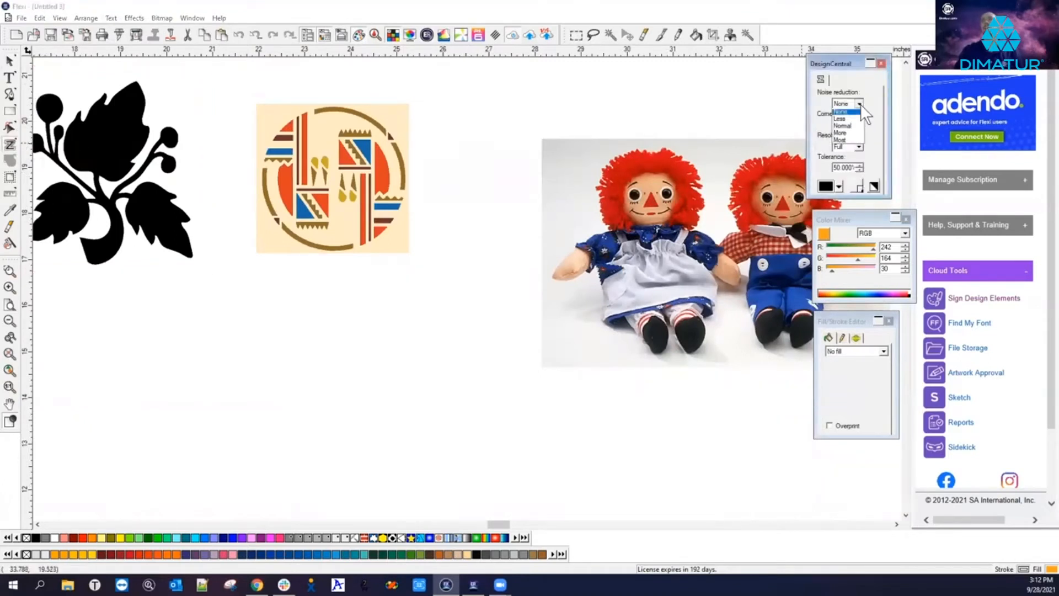
click(861, 113)
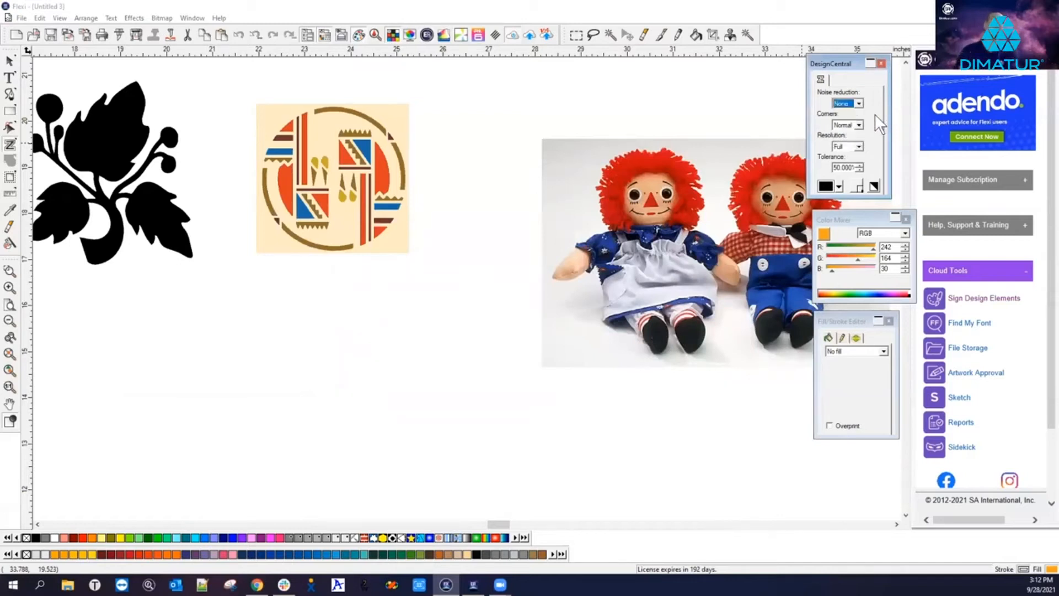
Step: Examine the black leaf's stem and berry edges and review the noise reduction choices, keeping None
scroll(130, 168, up, 2)
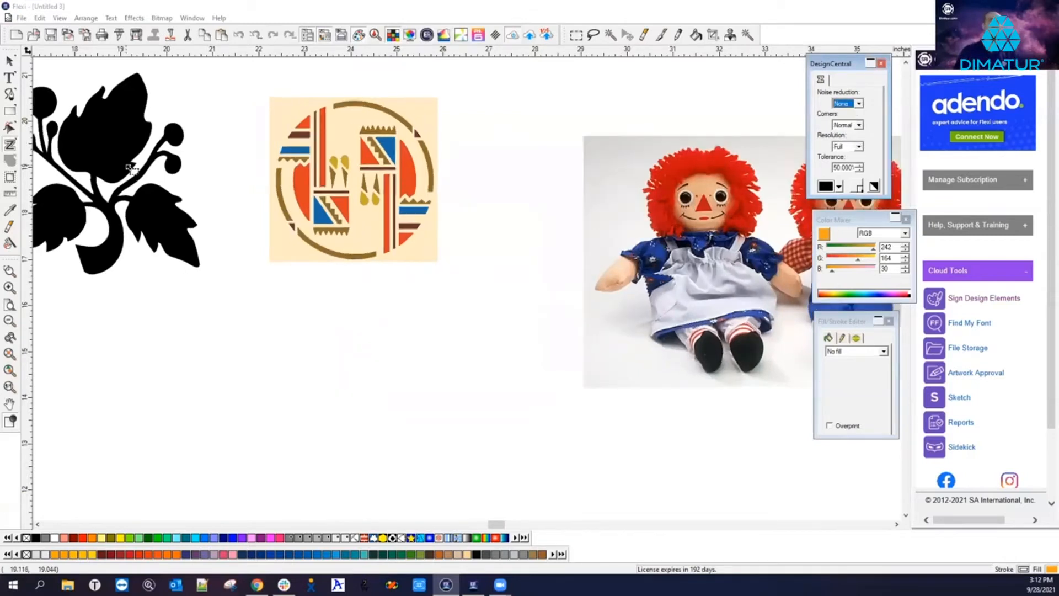
scroll(128, 169, up, 1)
scroll(129, 172, up, 4)
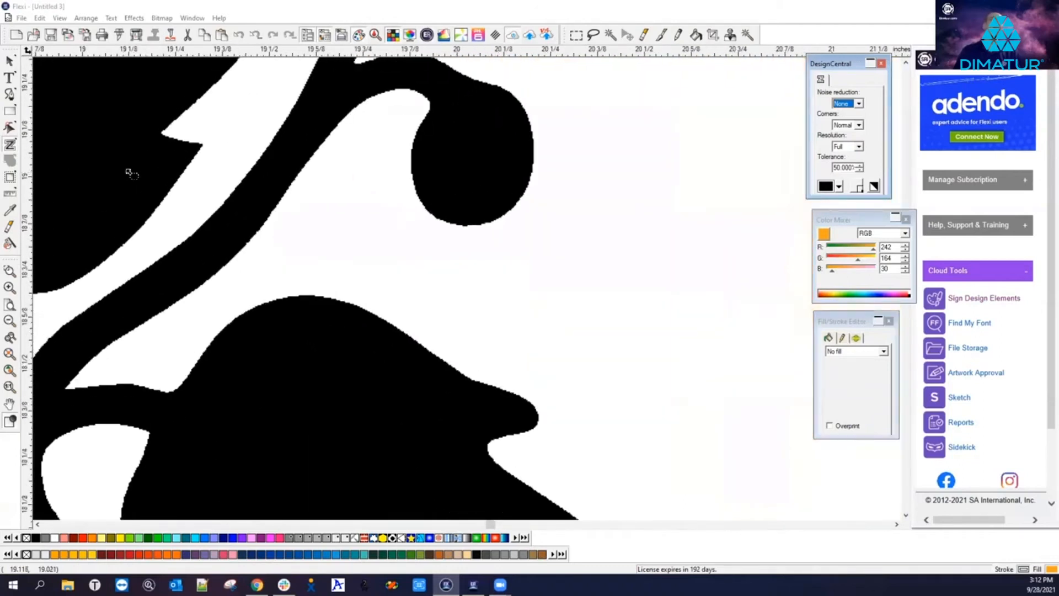
scroll(128, 173, down, 7)
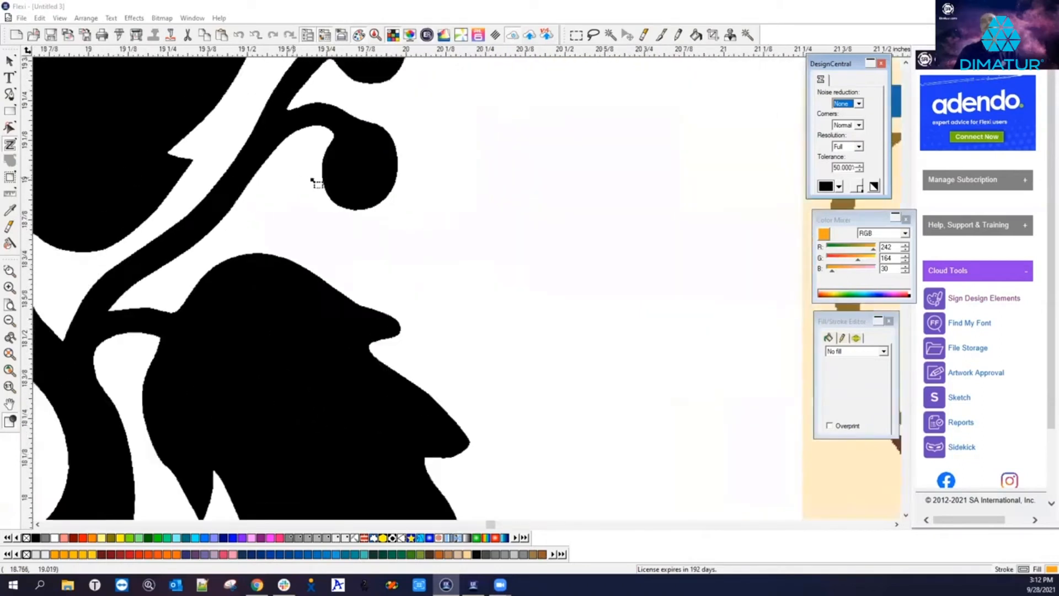
scroll(417, 206, down, 1)
click(859, 103)
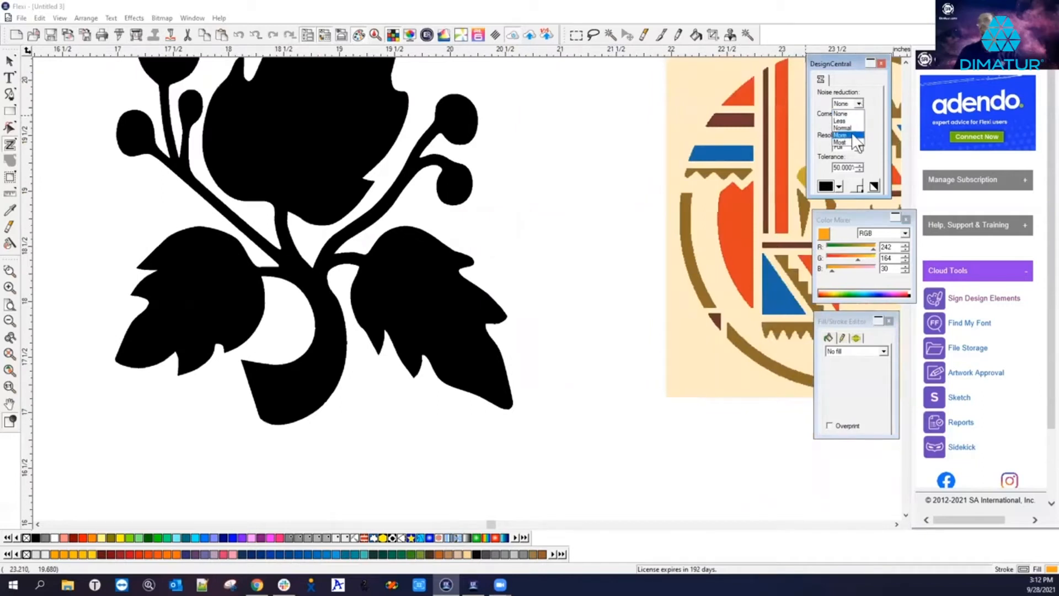
click(871, 132)
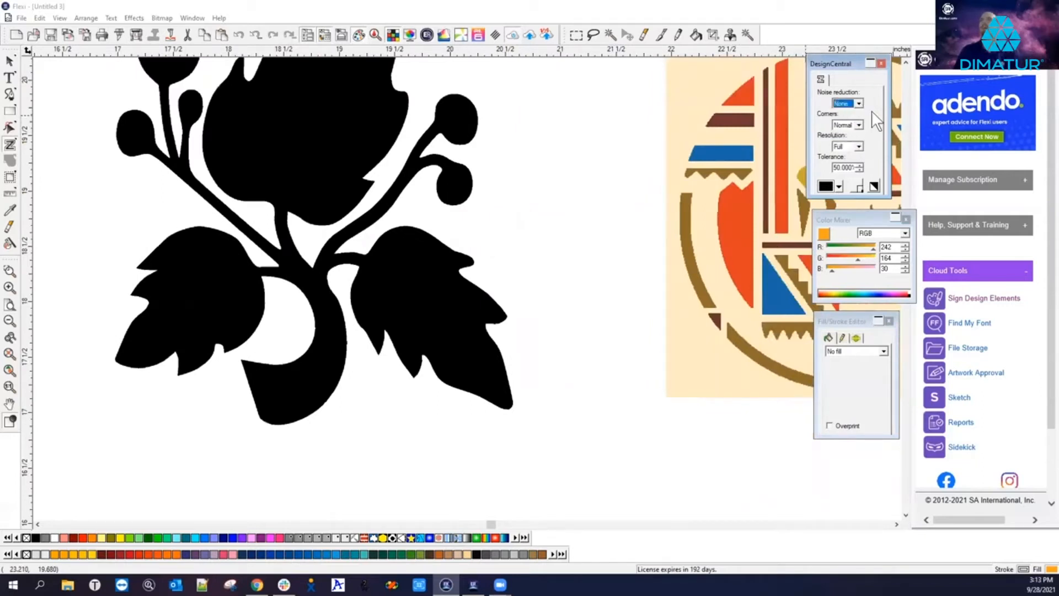
Step: Review the Autotrace corner choices, keep Normal, and select the tolerance value
click(859, 123)
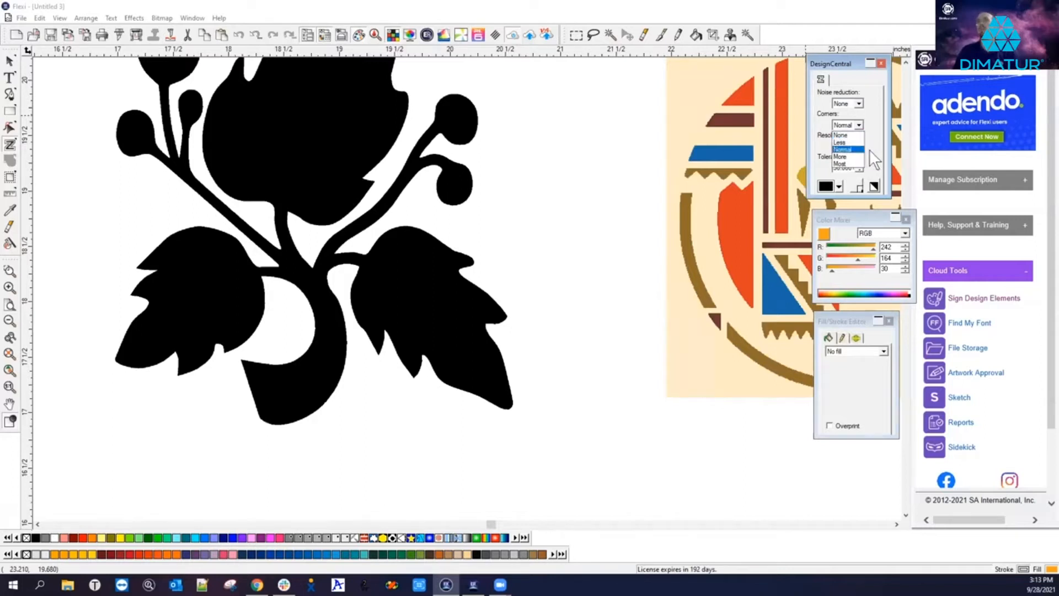
click(870, 150)
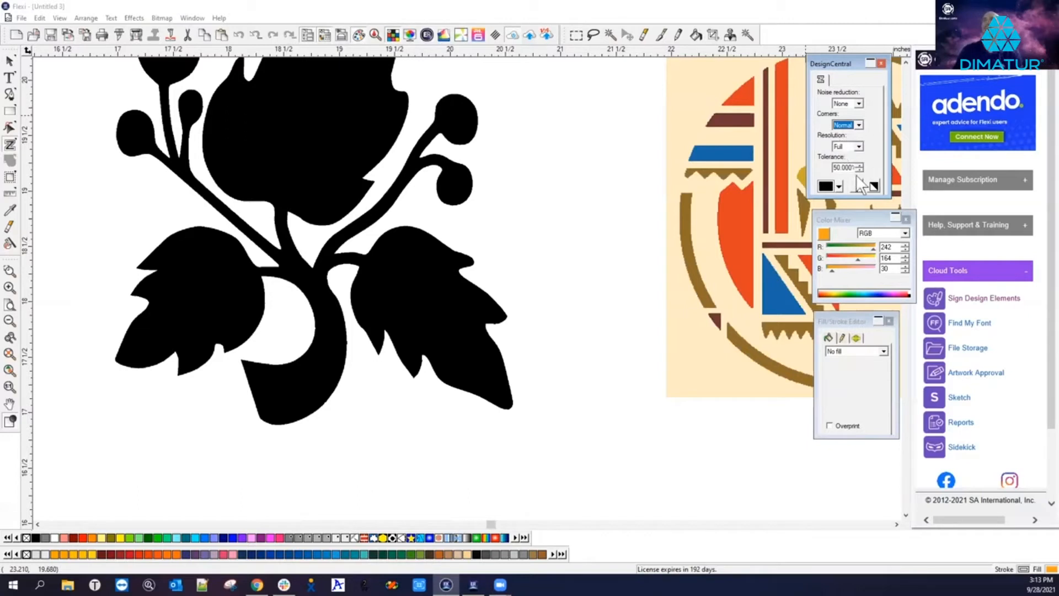
double_click(834, 167)
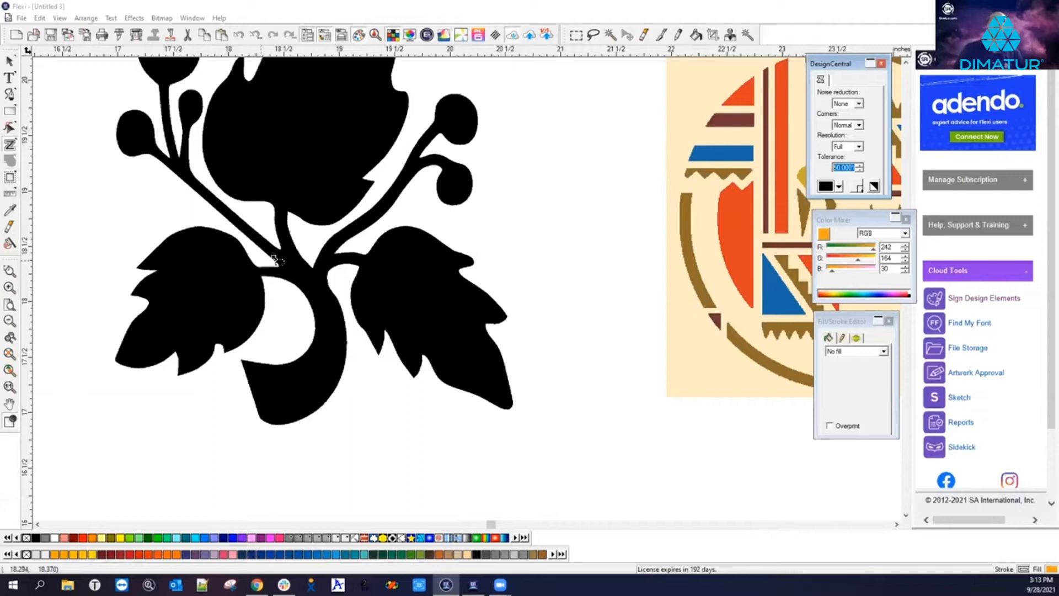
Step: Examine the stair-stepped pixel edges where the leaf's stems meet
scroll(298, 248, up, 4)
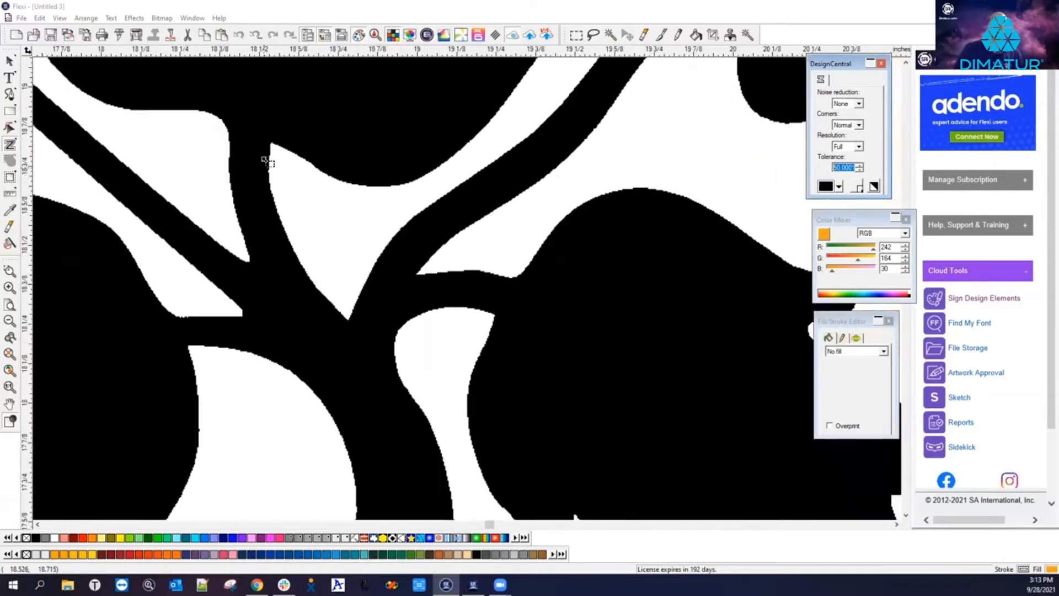
scroll(264, 152, up, 3)
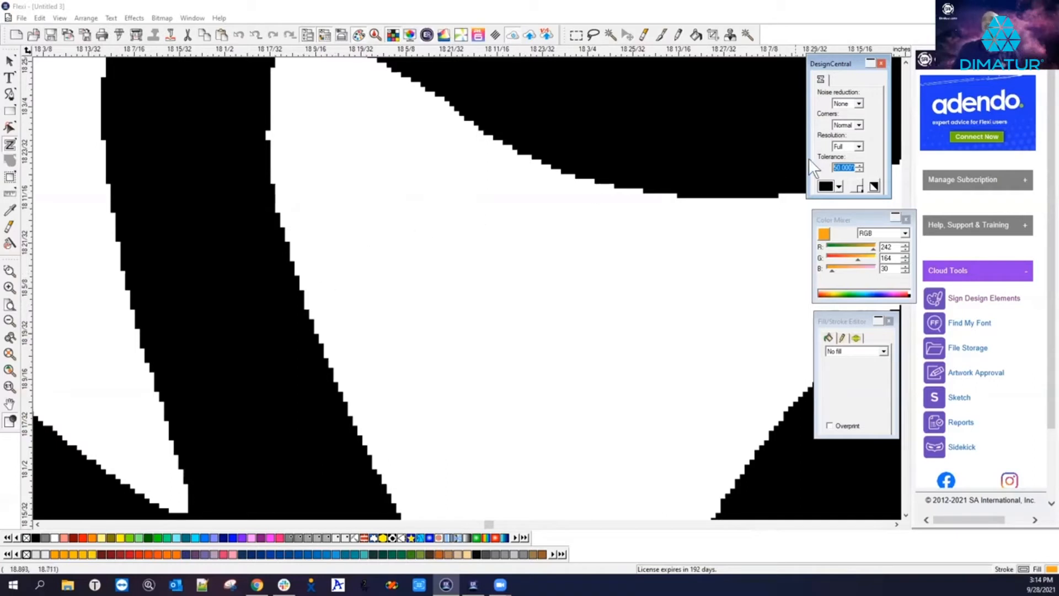
scroll(407, 234, down, 5)
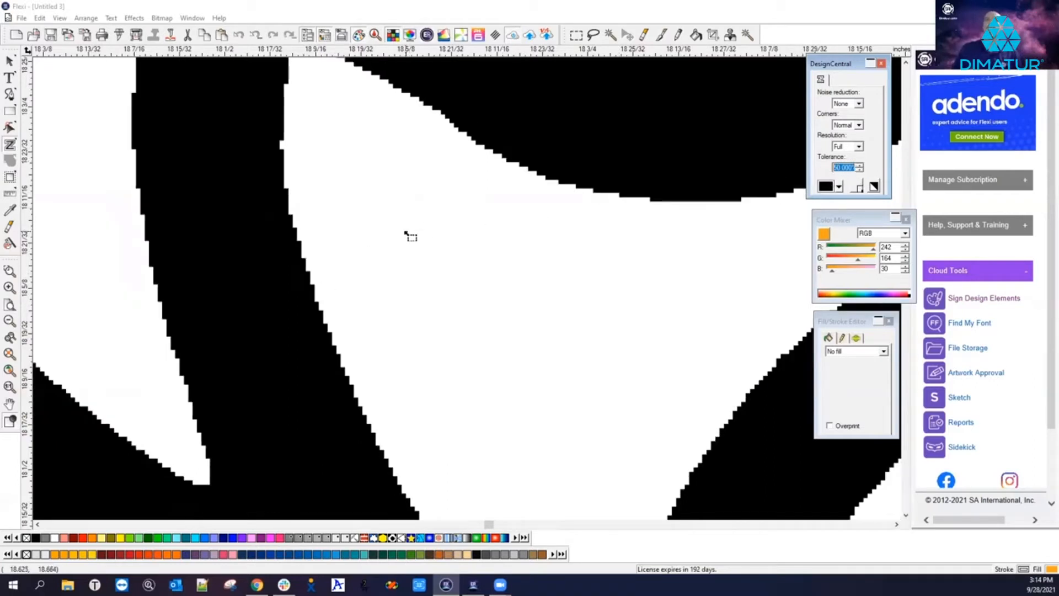
scroll(374, 295, down, 6)
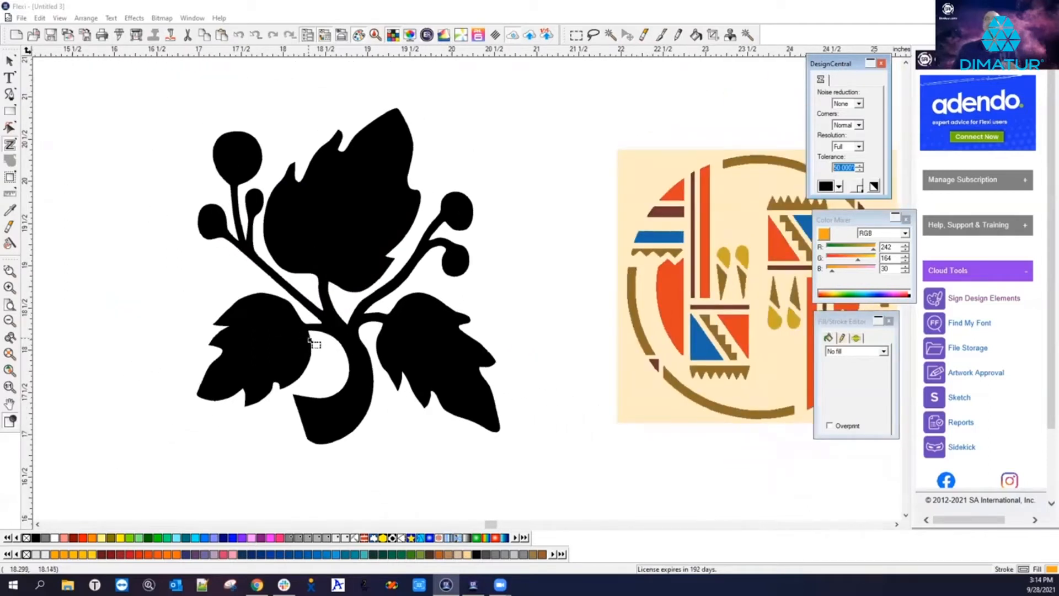
Step: Autotrace the whole black leaf bitmap with Black as the trace color, and exit the tool
click(839, 186)
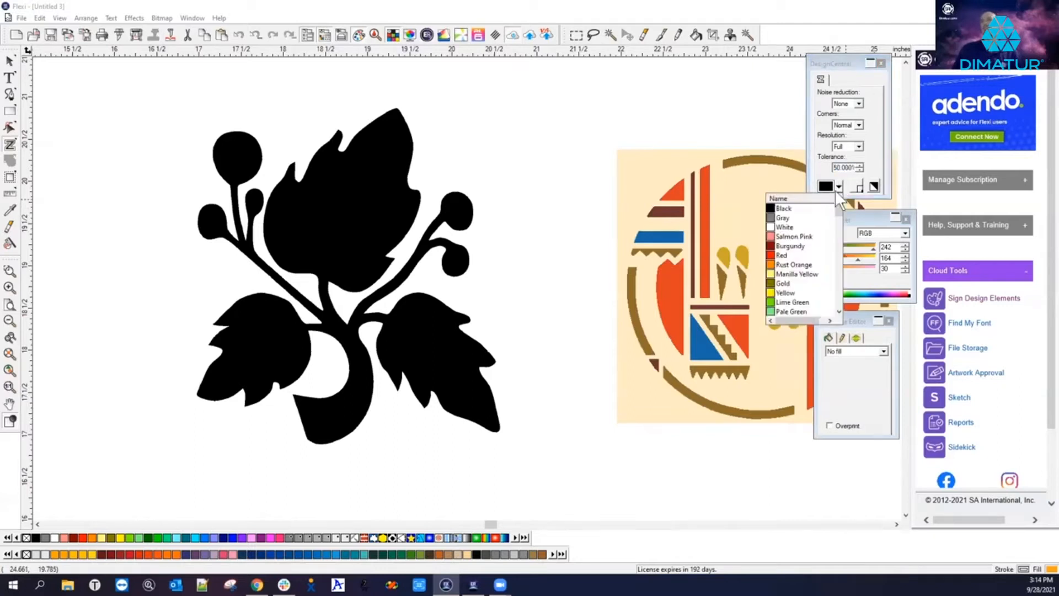
click(848, 190)
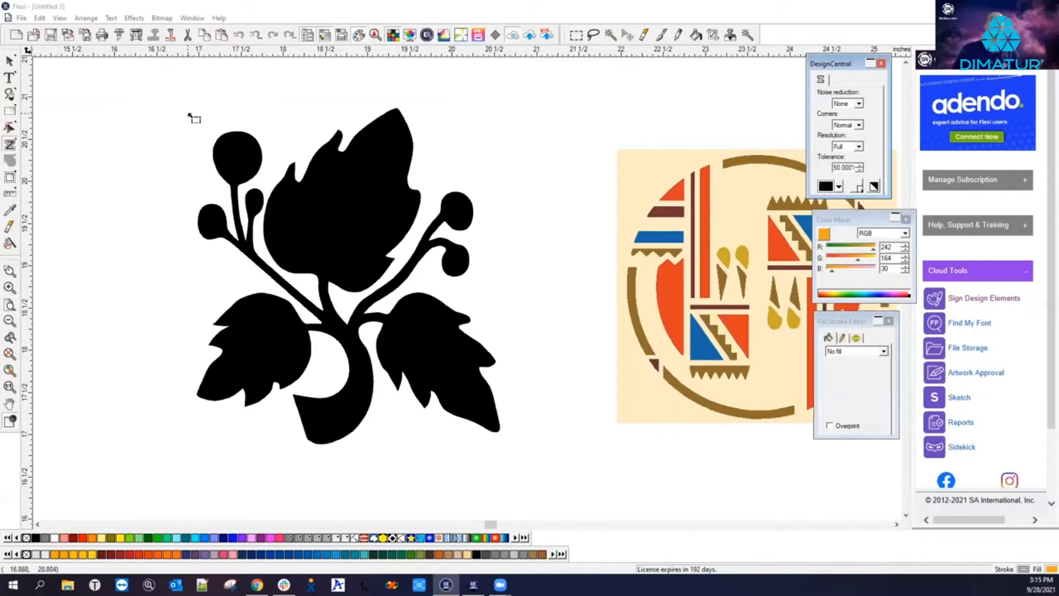
mouse_move(159, 87)
mouse_down()
mouse_move(323, 209)
mouse_move(576, 462)
mouse_up()
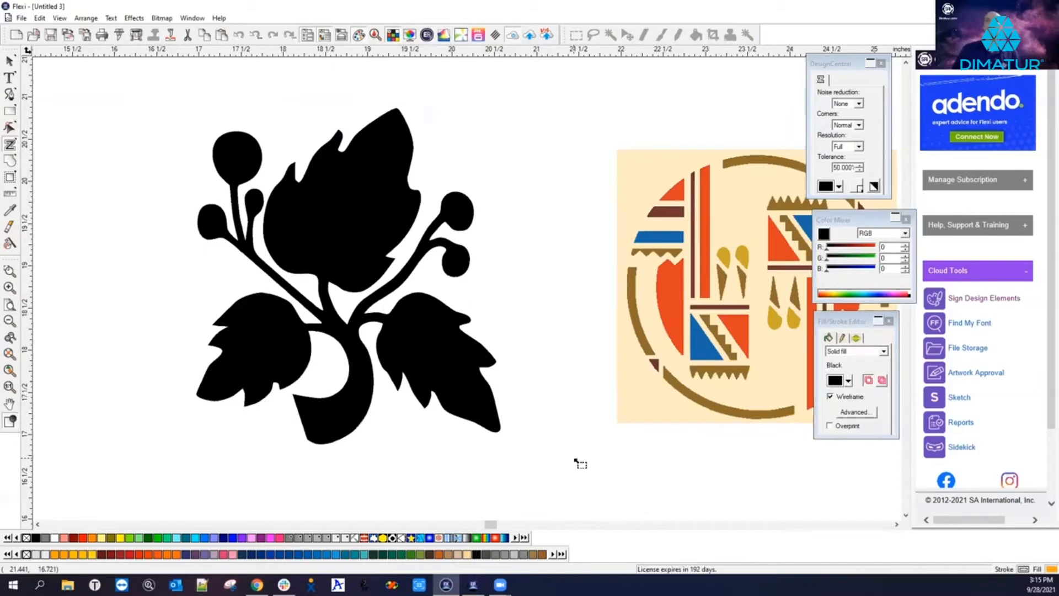
right_click(574, 460)
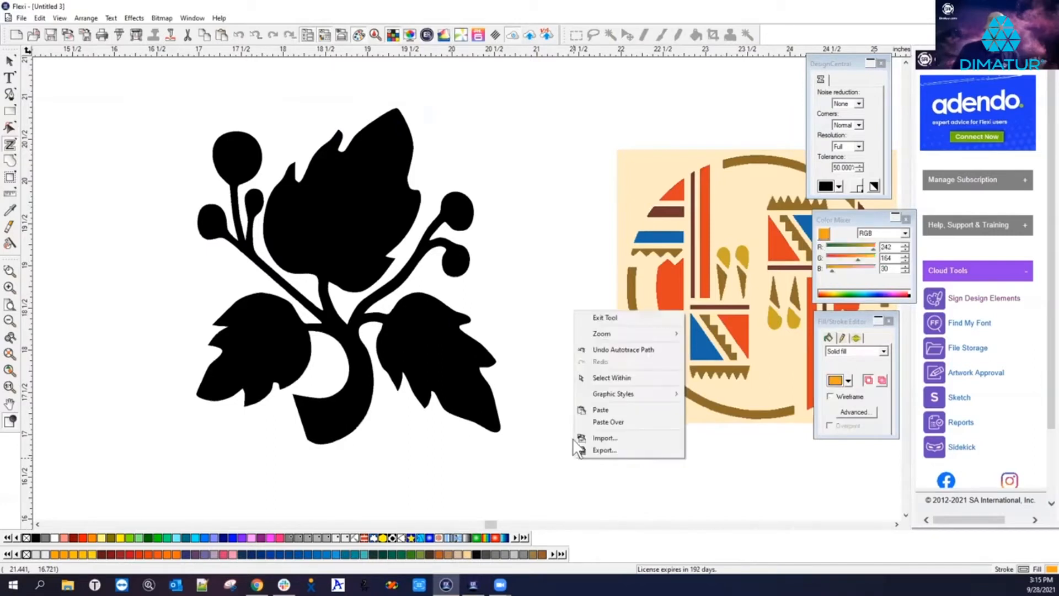
click(613, 319)
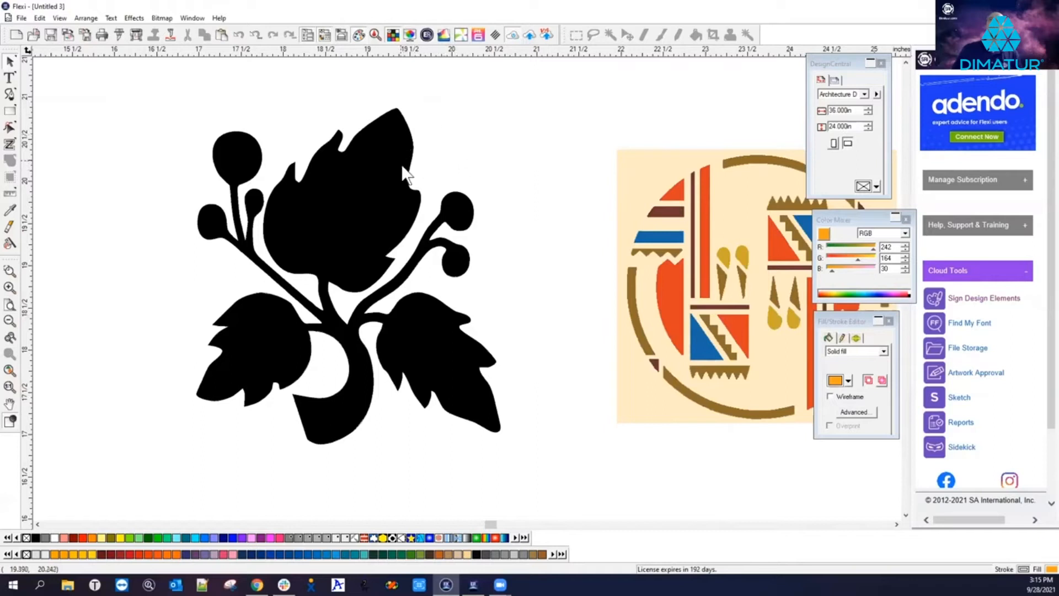
Step: Move the black leaf bitmap to the left of its traced outline and clear the selection
click(448, 158)
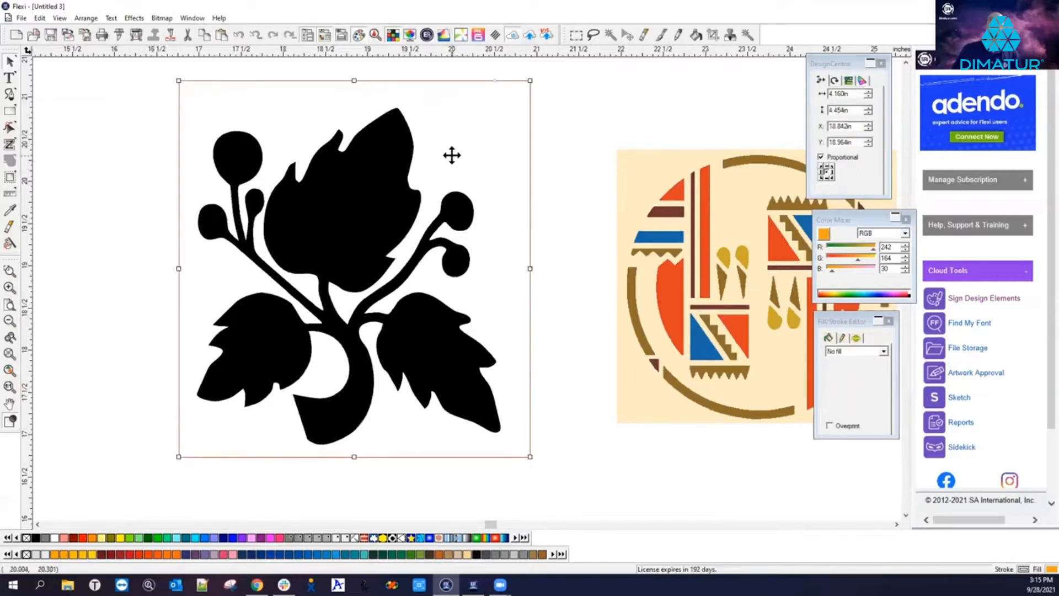
scroll(456, 155, down, 2)
drag(467, 150, 237, 144)
click(392, 385)
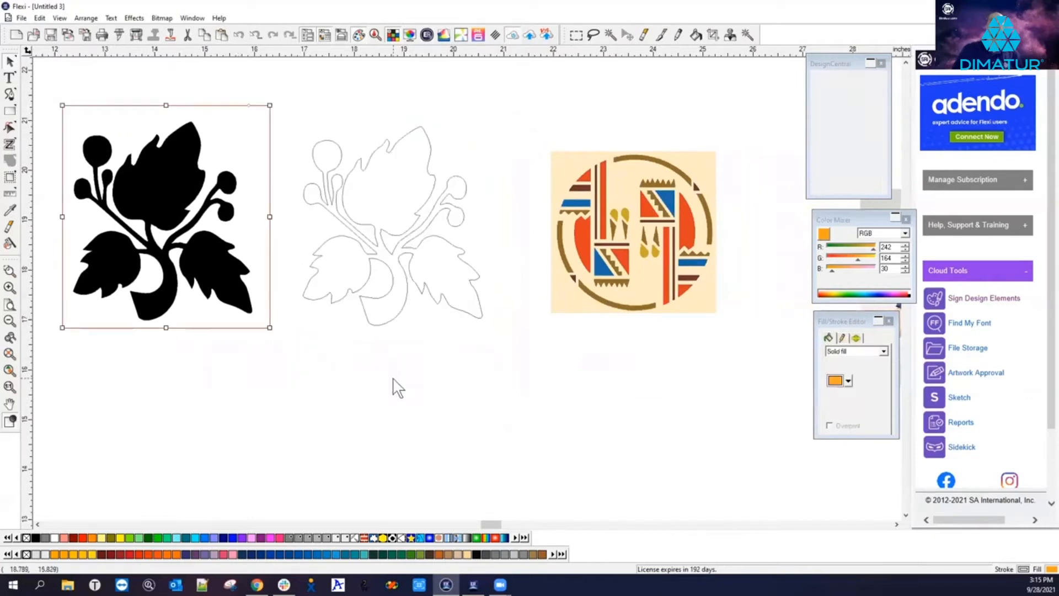
Step: Select the traced leaf outline and examine its curves and corners around the stem junction
mouse_move(283, 113)
mouse_down()
mouse_move(513, 329)
mouse_move(535, 357)
mouse_move(527, 368)
mouse_up()
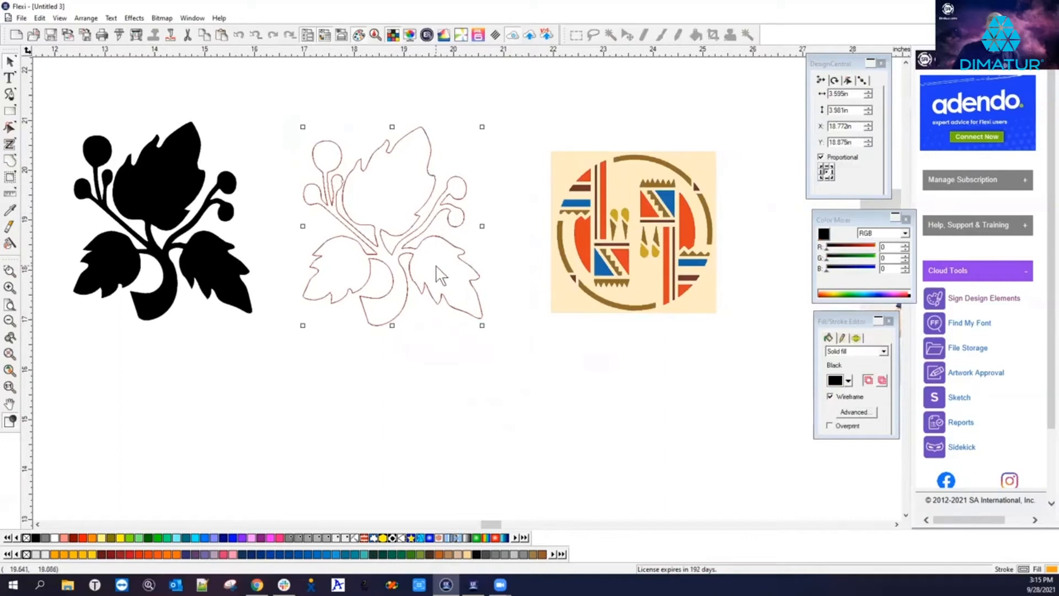
scroll(414, 261, up, 5)
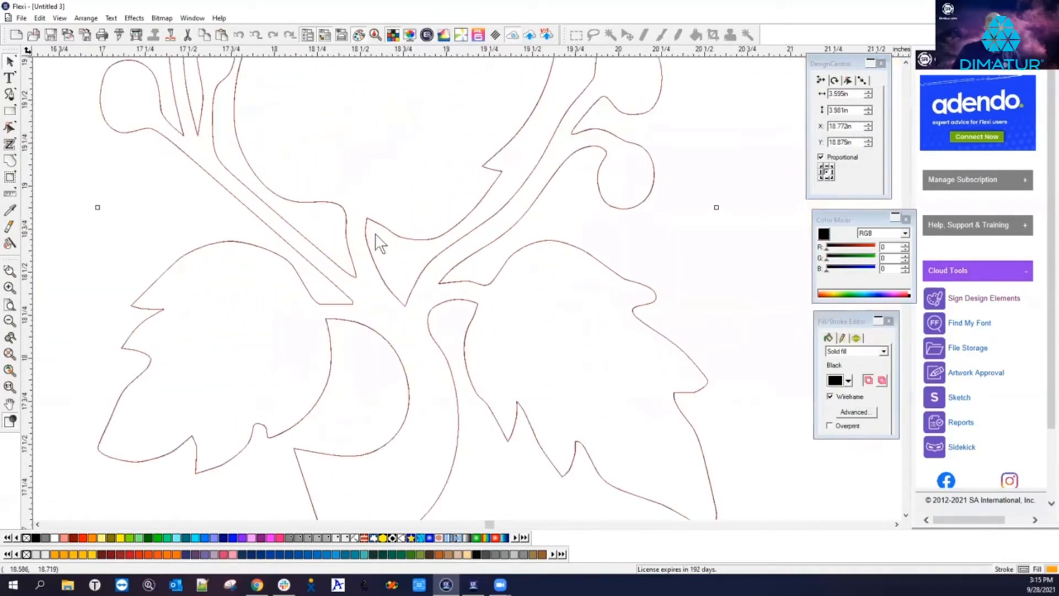
scroll(380, 244, up, 4)
click(338, 220)
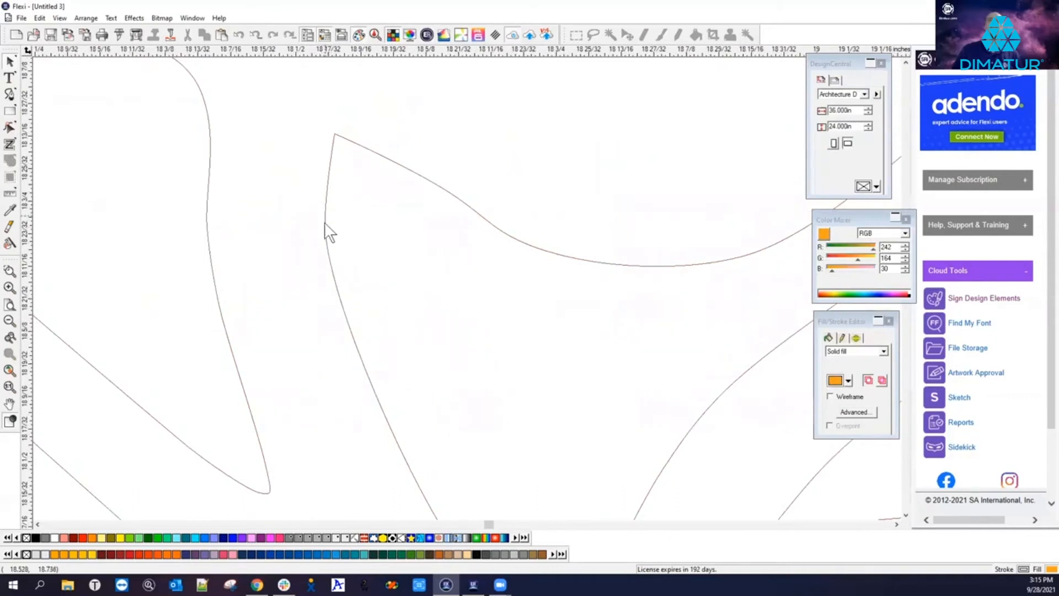
scroll(387, 369, down, 3)
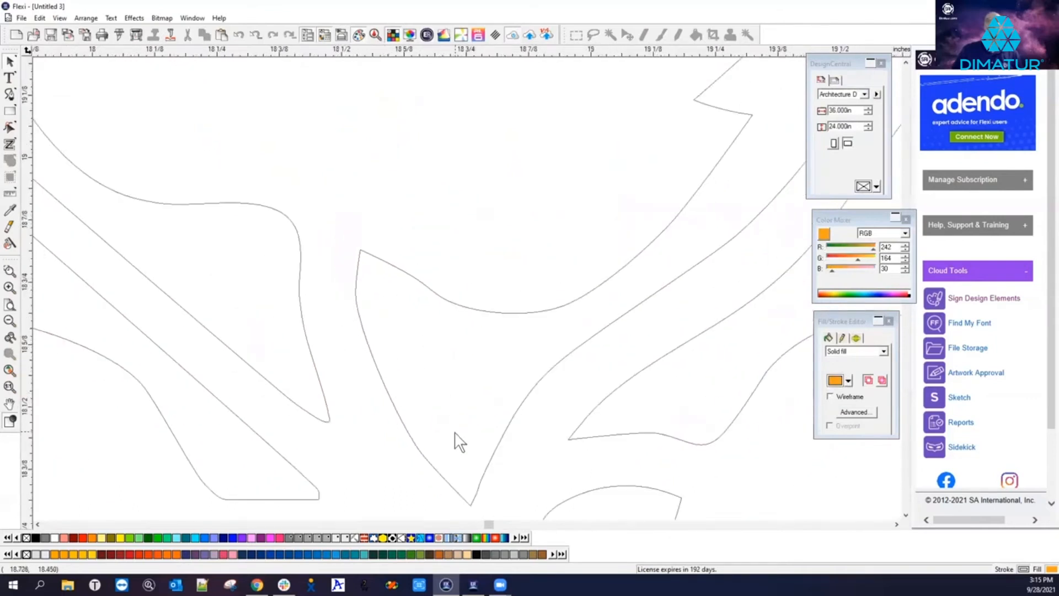
scroll(445, 390, down, 5)
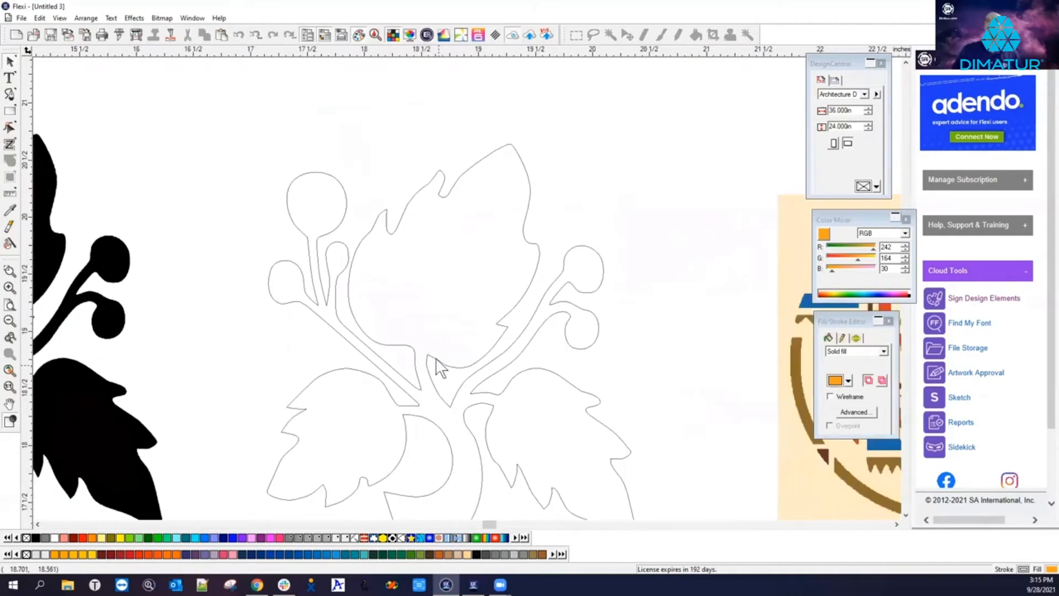
scroll(439, 353, down, 3)
scroll(494, 302, down, 2)
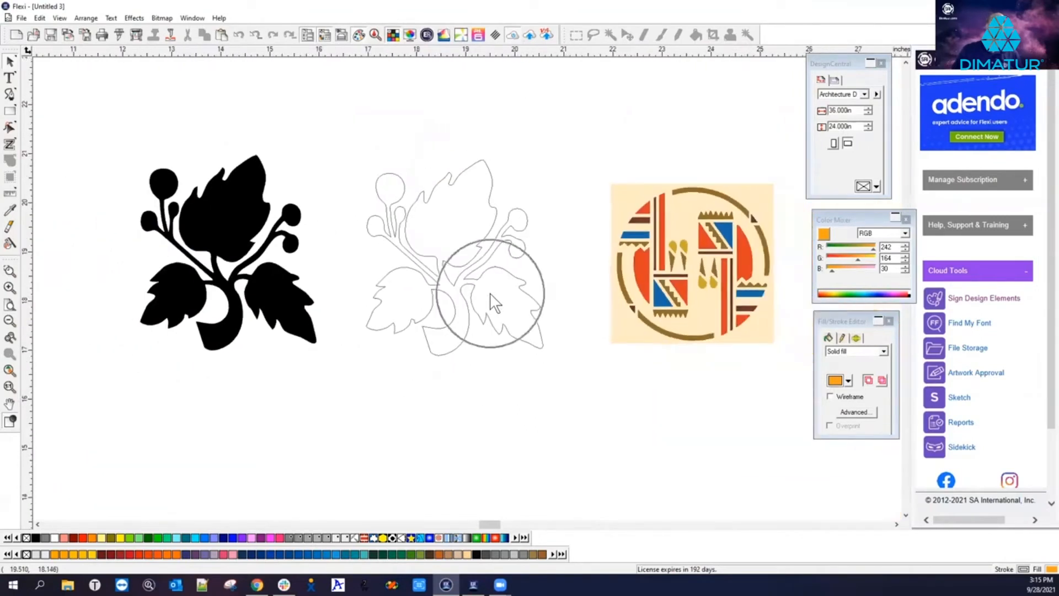
Step: Enlarge the traced leaf outline proportionally to about 8.66 by 9.59 in, and select it again
drag(349, 131, 587, 395)
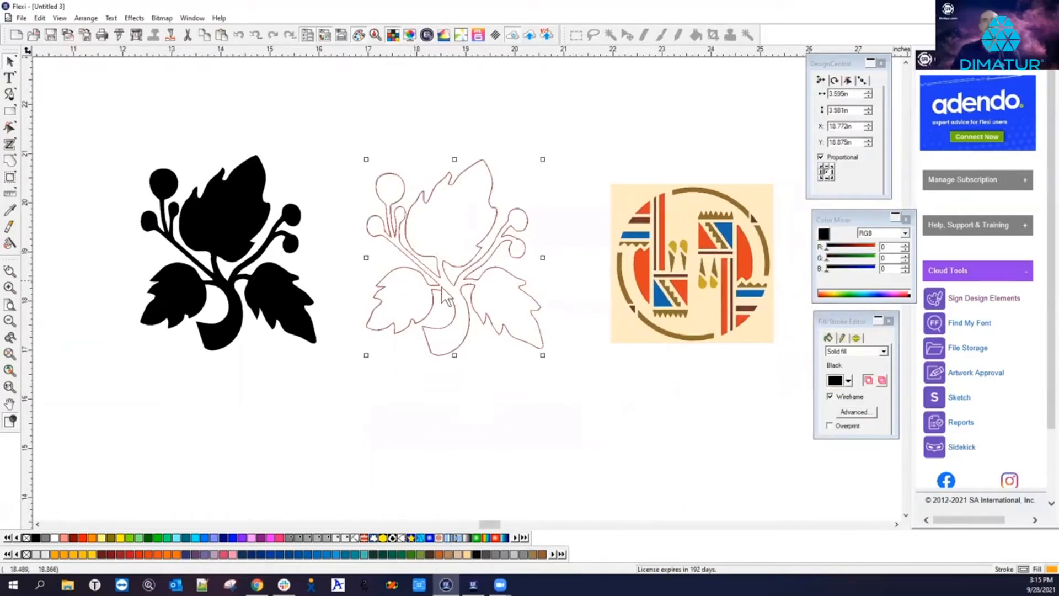
drag(543, 354, 793, 494)
click(445, 172)
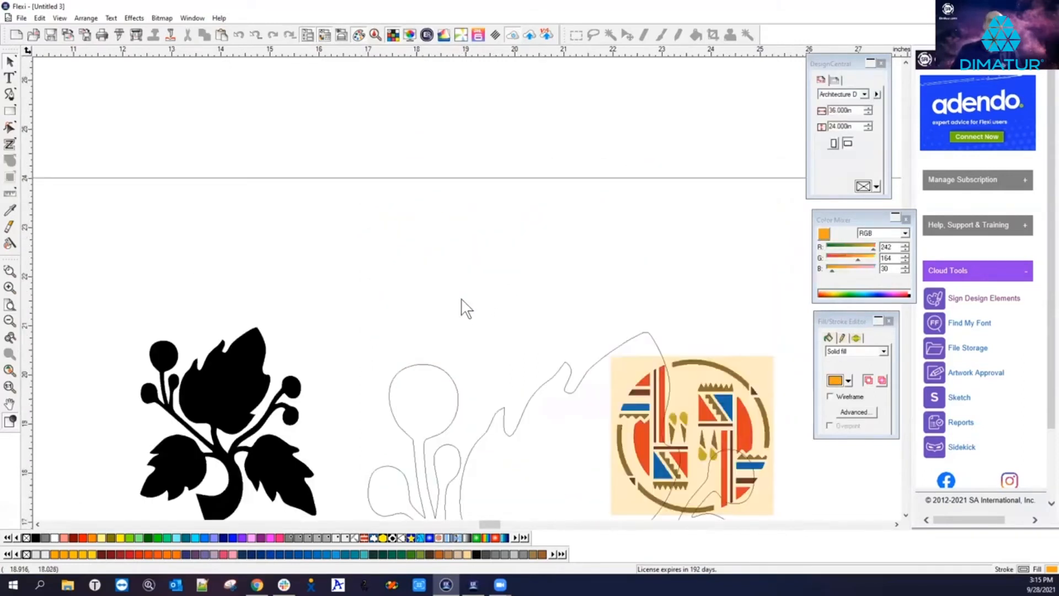
click(456, 279)
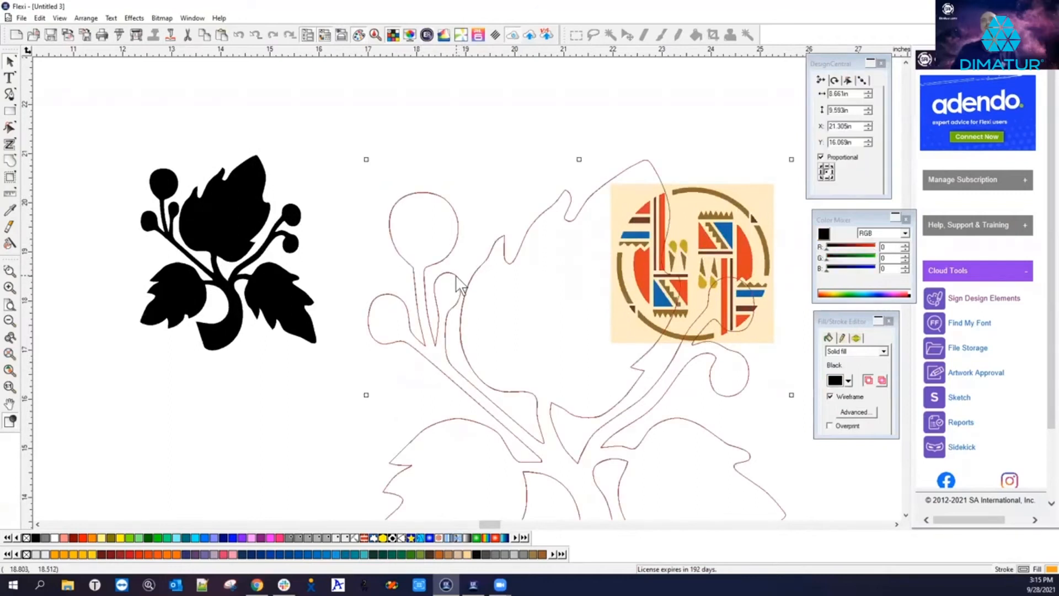
Step: Delete the traced leaf outline and the black leaf bitmap, and move the colored emblem bitmap left into the cleared space
key(Delete)
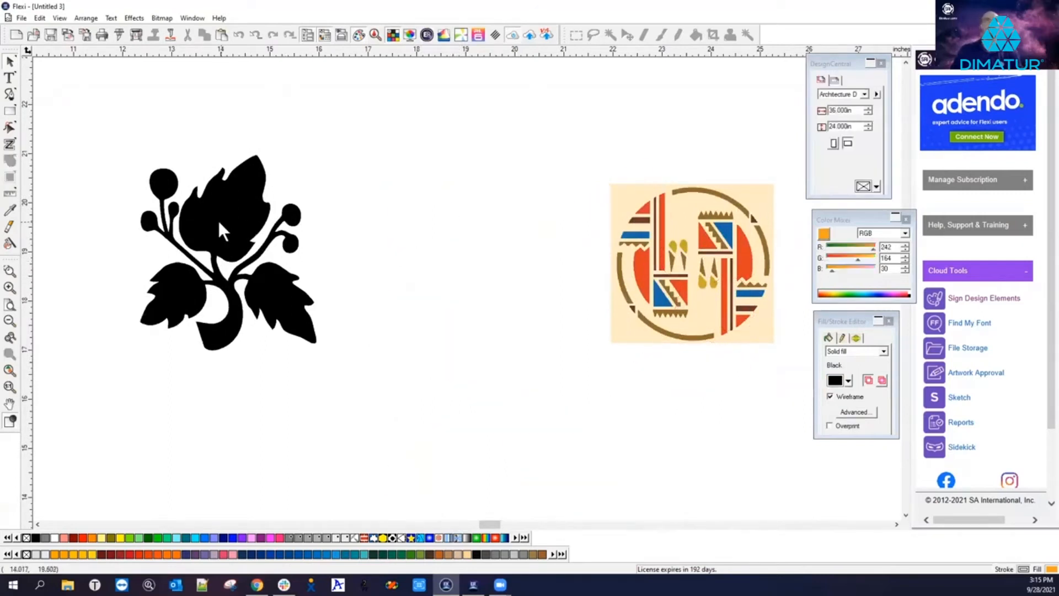
click(217, 219)
key(Delete)
drag(631, 261, 368, 252)
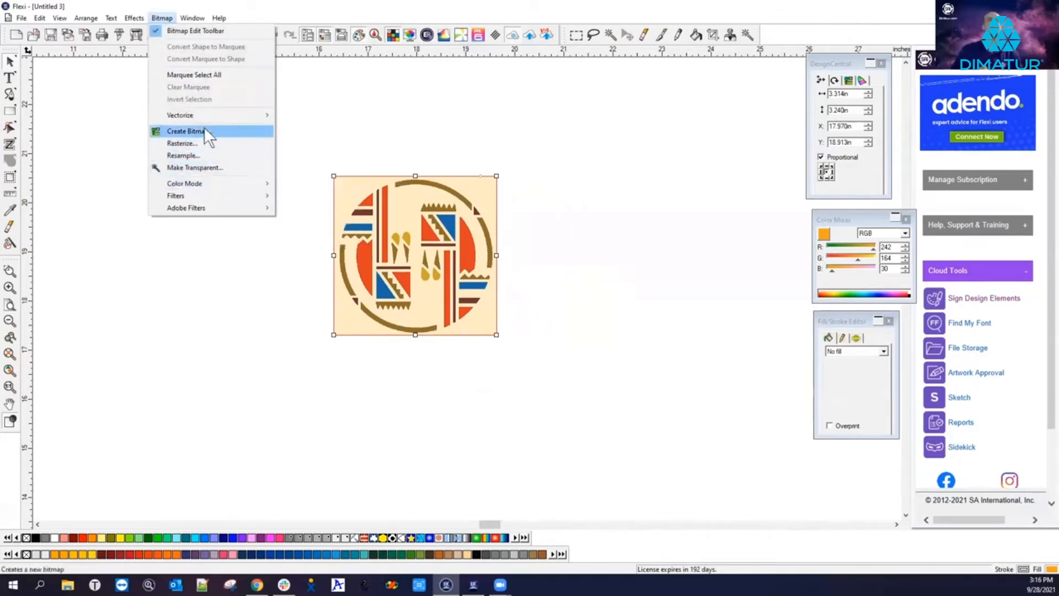
Step: Start Color Trace on the colored emblem and enclose the whole bitmap as the area to trace
mouse_move(208, 116)
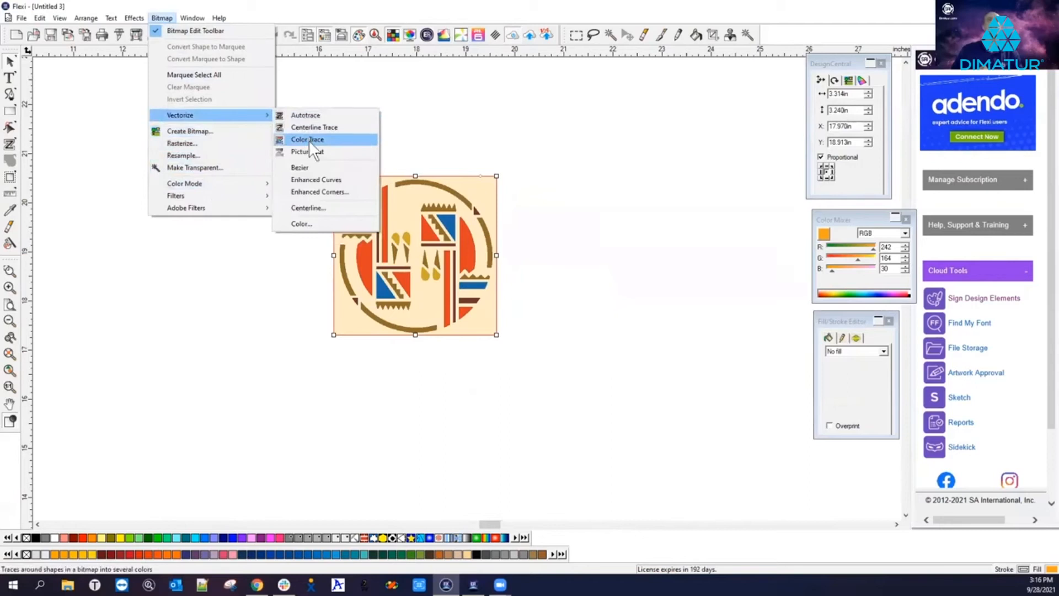
click(309, 140)
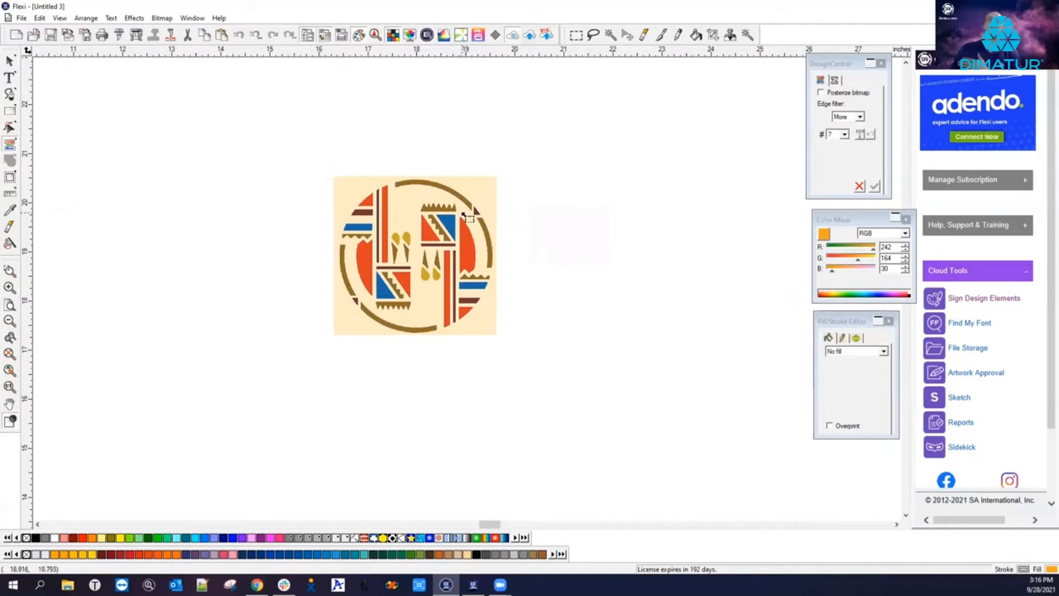
drag(305, 154, 539, 364)
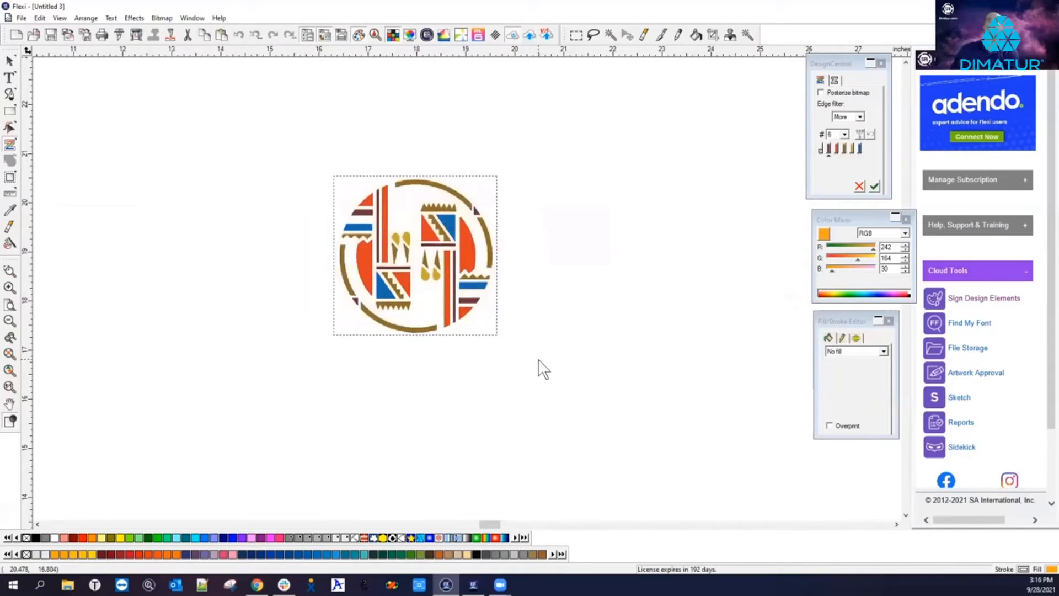
Step: Preview the emblem's Color Trace with 5 down to 2 colors, and return the number of colors to 6
click(844, 137)
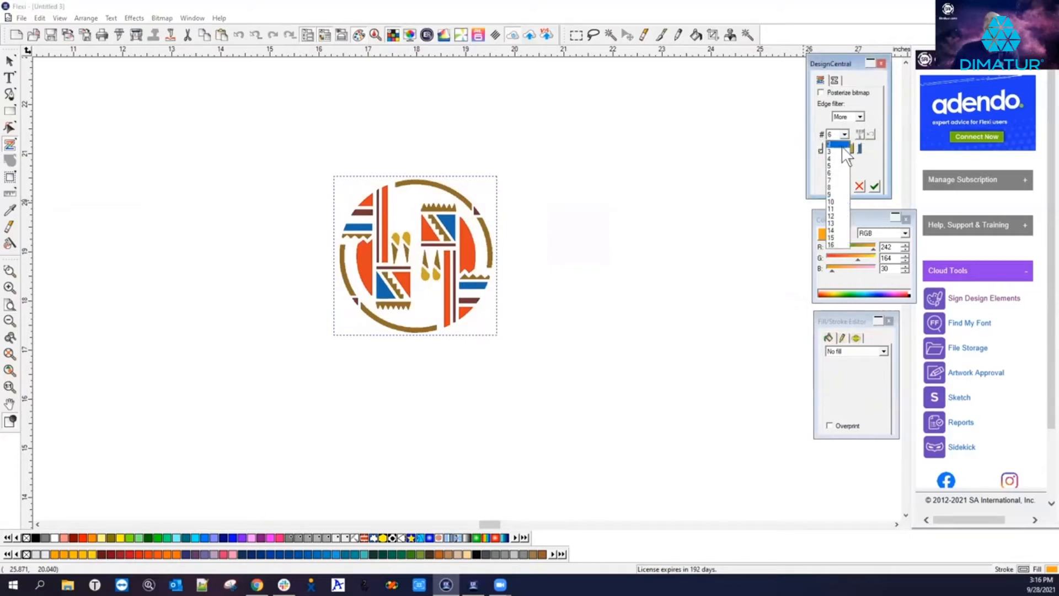
click(846, 245)
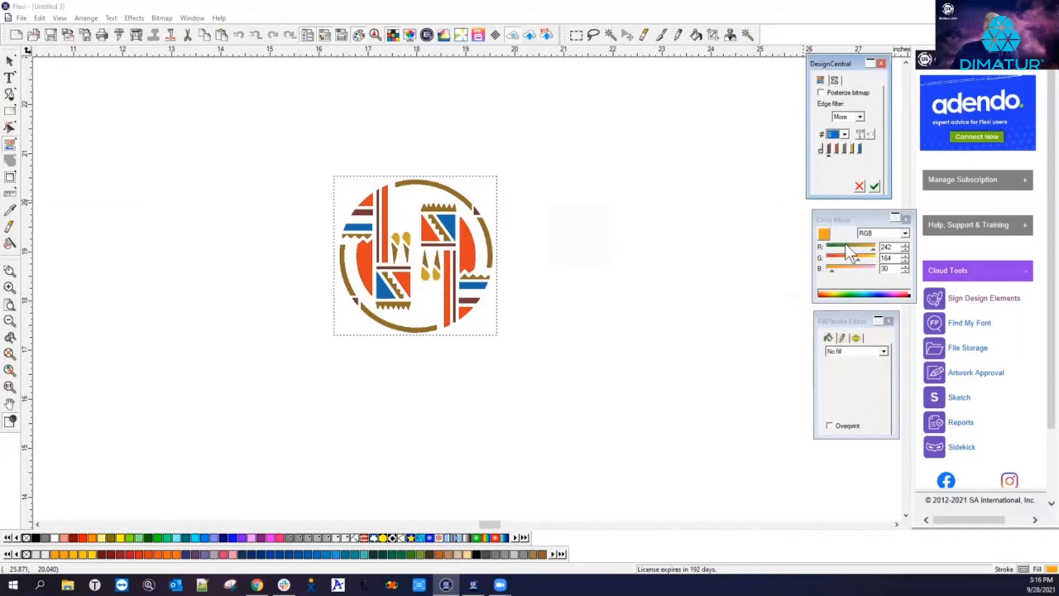
click(845, 135)
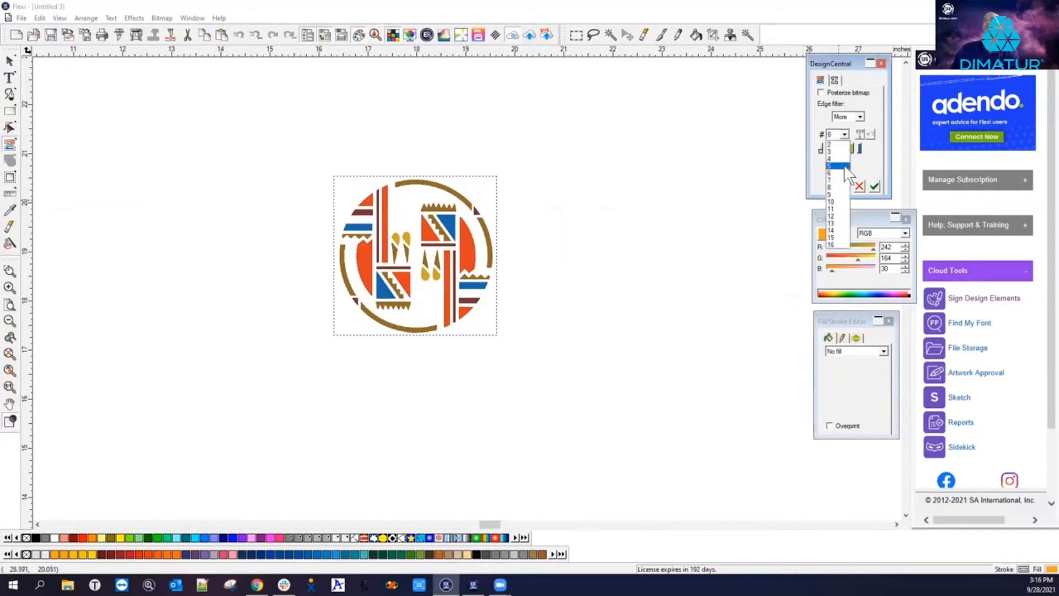
click(839, 244)
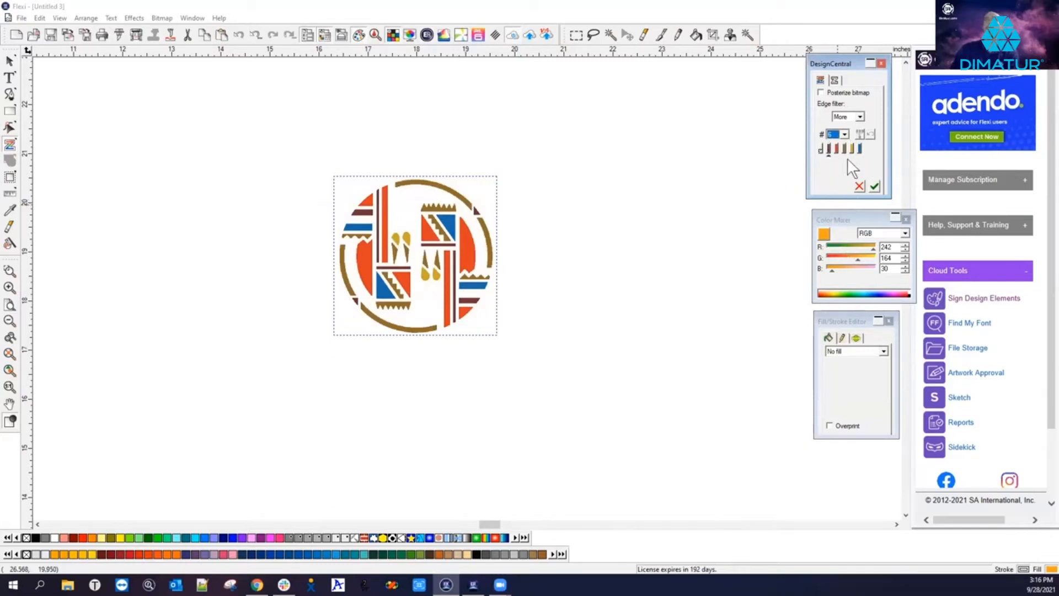
click(845, 134)
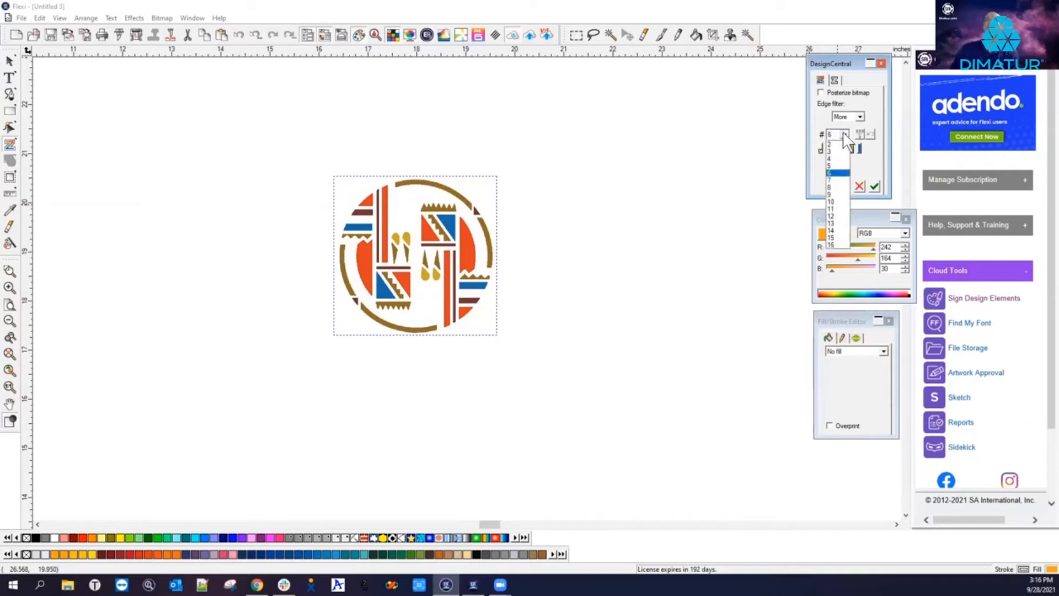
click(837, 165)
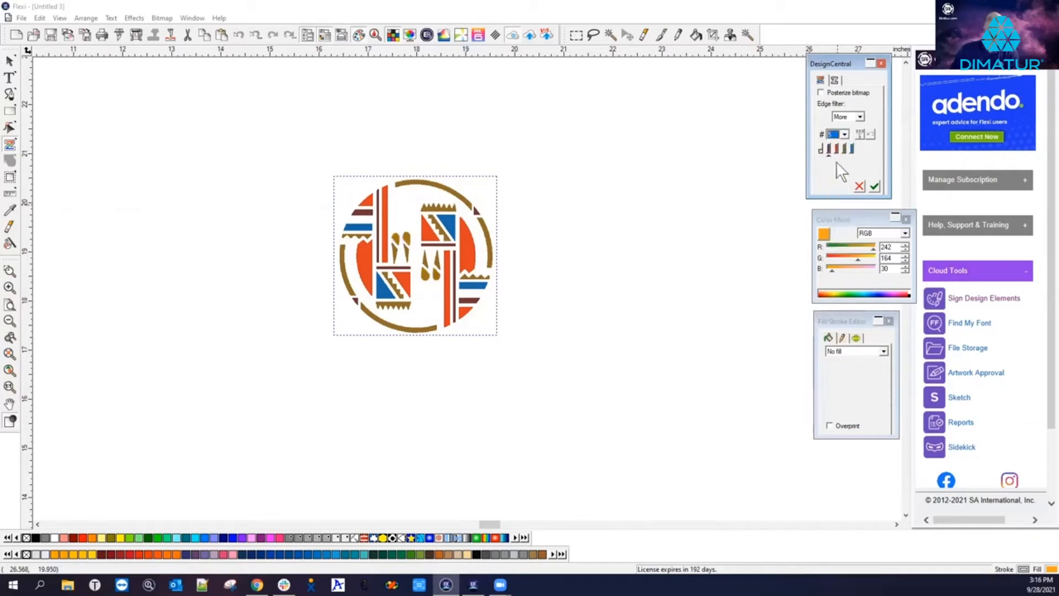
key(Up)
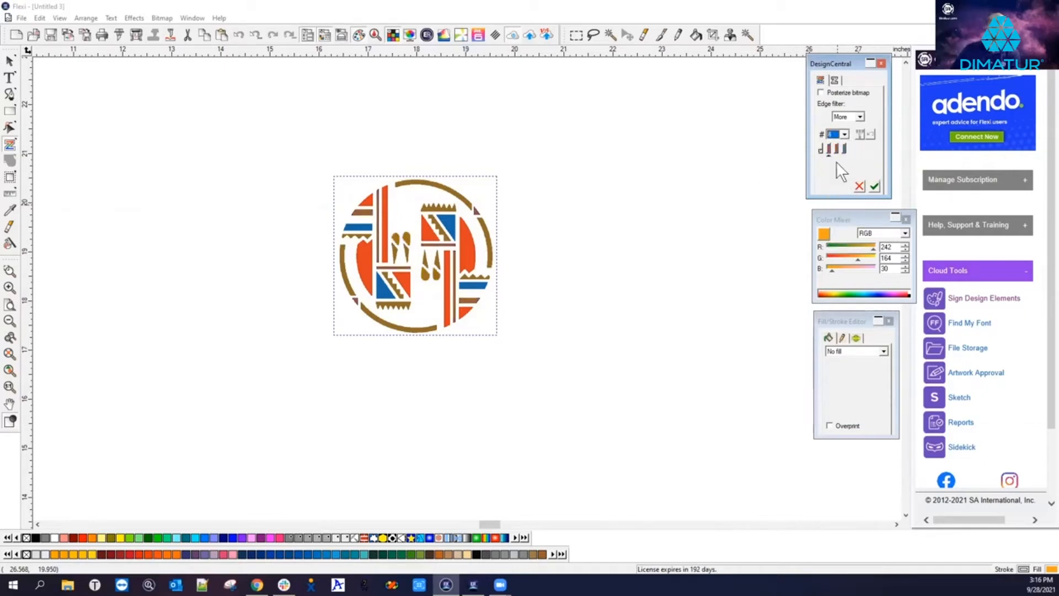
key(Up)
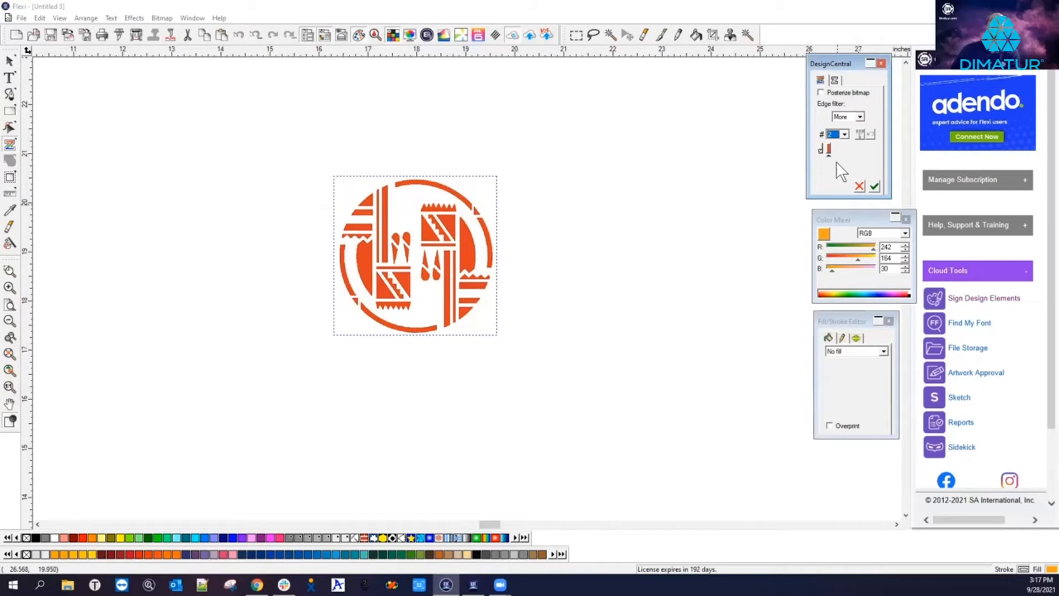
key(Down)
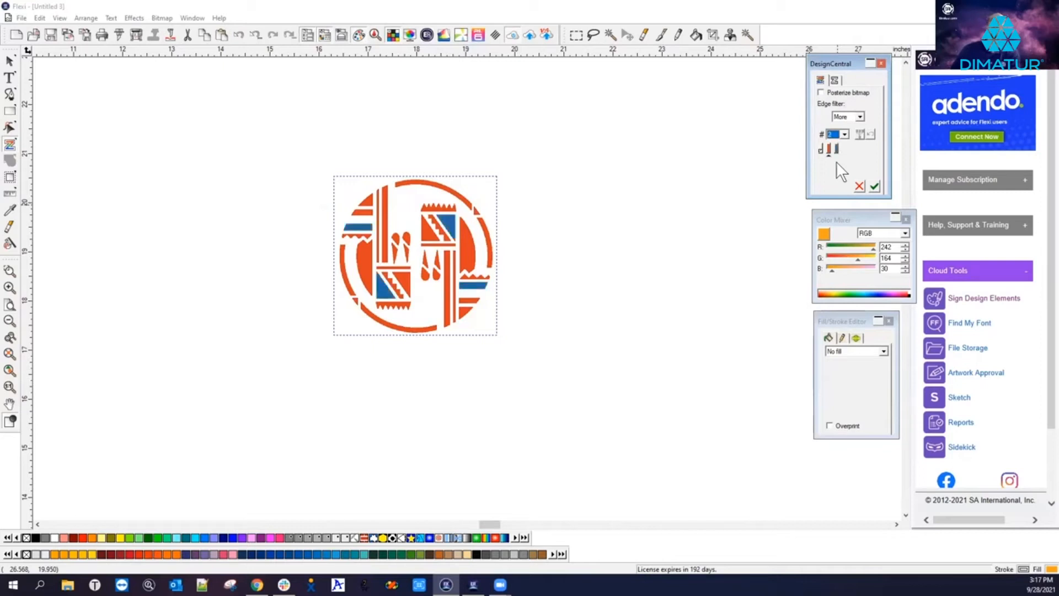
key(Up)
key(Down)
key(Down)
key(Down)
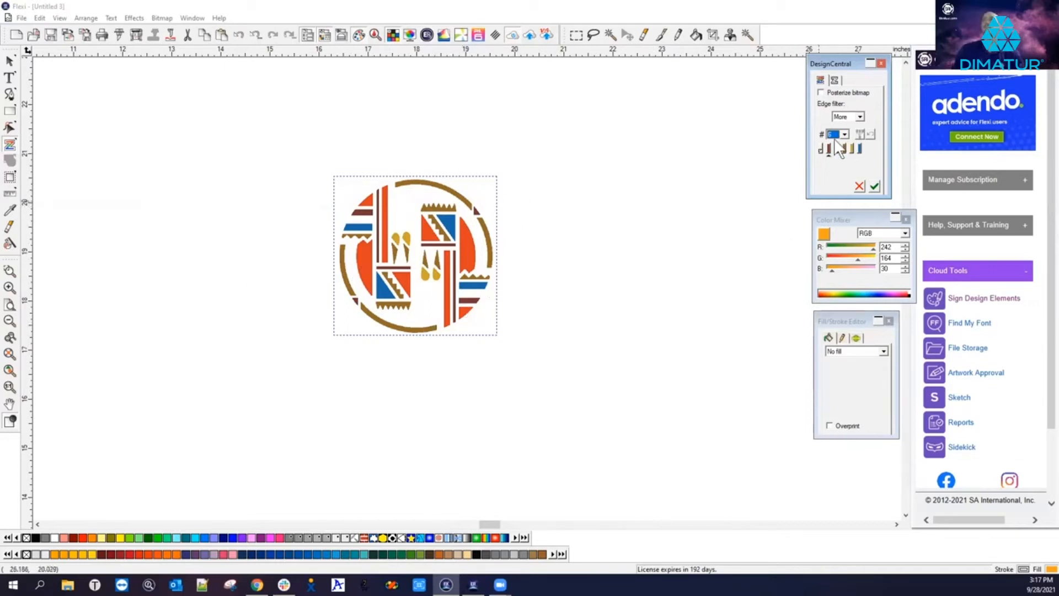
Step: Run the Color Trace on the emblem with 6 colors and exit the tool
click(873, 186)
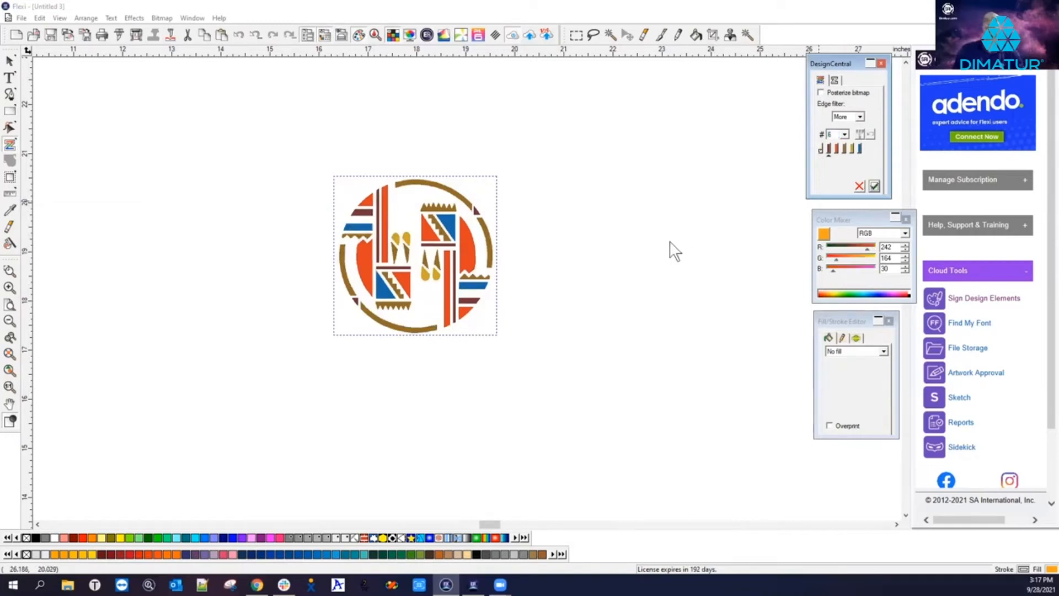
right_click(563, 303)
click(580, 306)
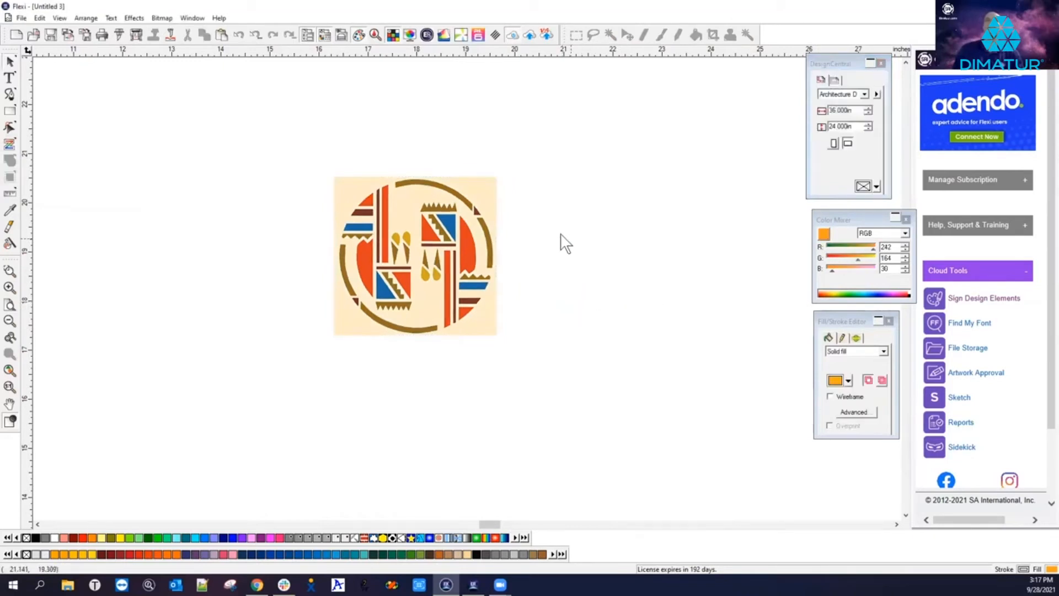
Step: Move the original emblem bitmap to the right of its traced artwork, and select all the traced shapes
click(487, 188)
drag(486, 186, 717, 180)
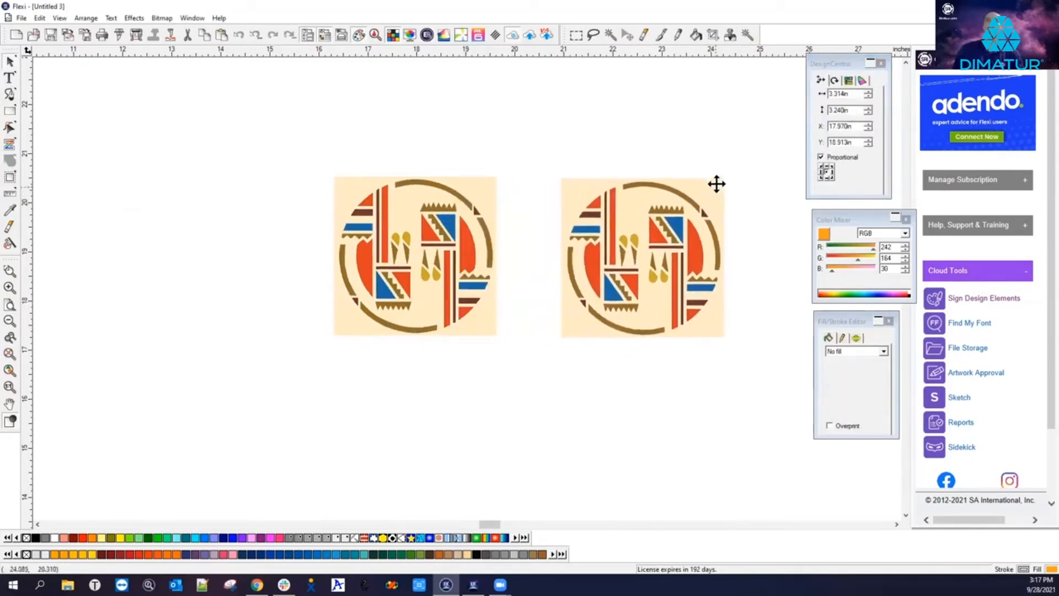
click(439, 397)
drag(312, 166, 528, 369)
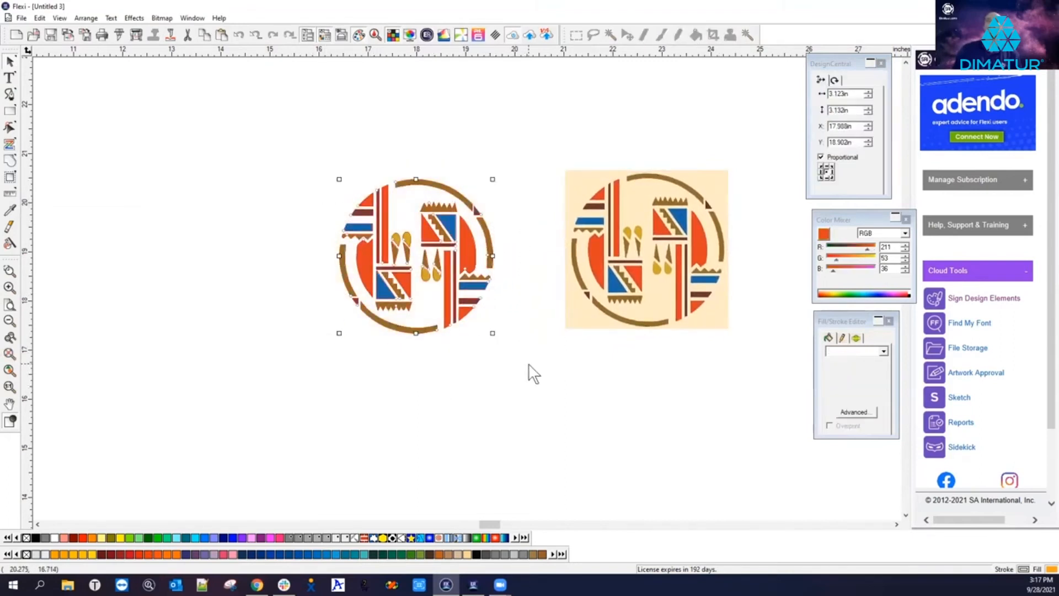
Step: Fill the right-hand yellow teardrop of the emblem's upper pair with Miami Green
scroll(359, 251, up, 2)
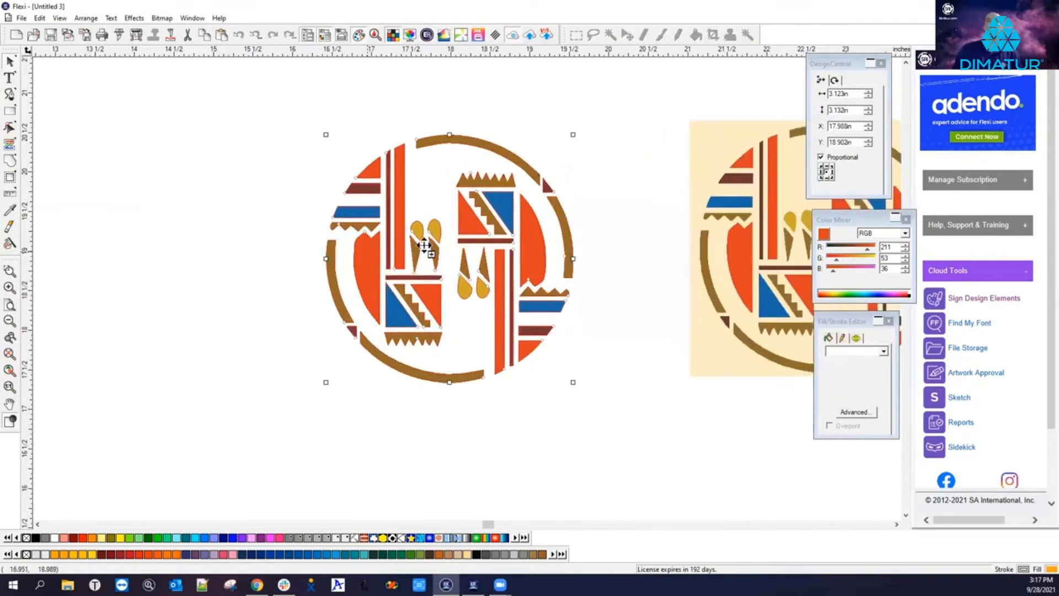
scroll(446, 243, up, 2)
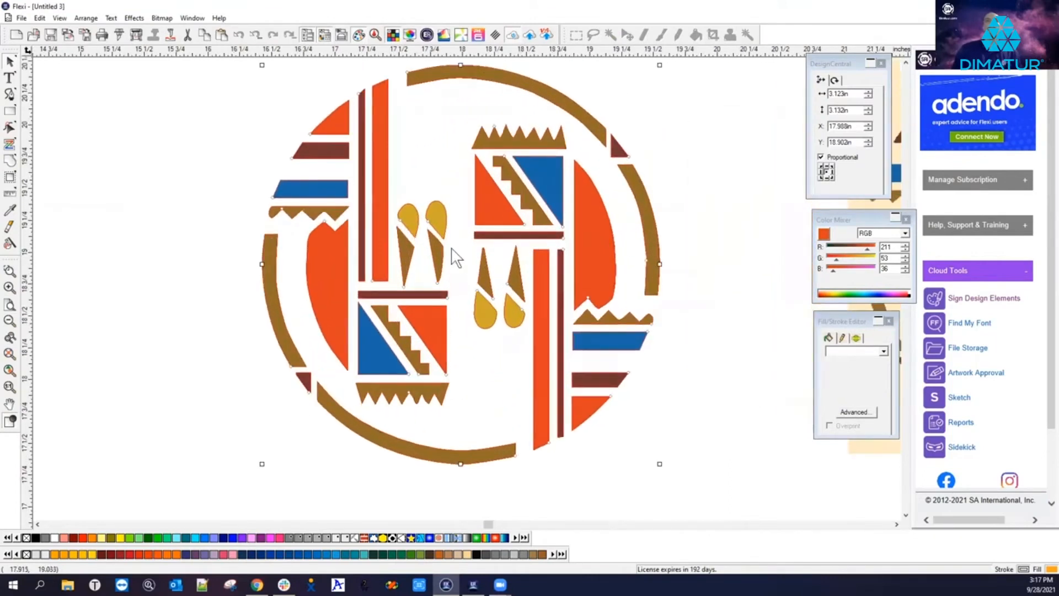
click(432, 156)
click(440, 215)
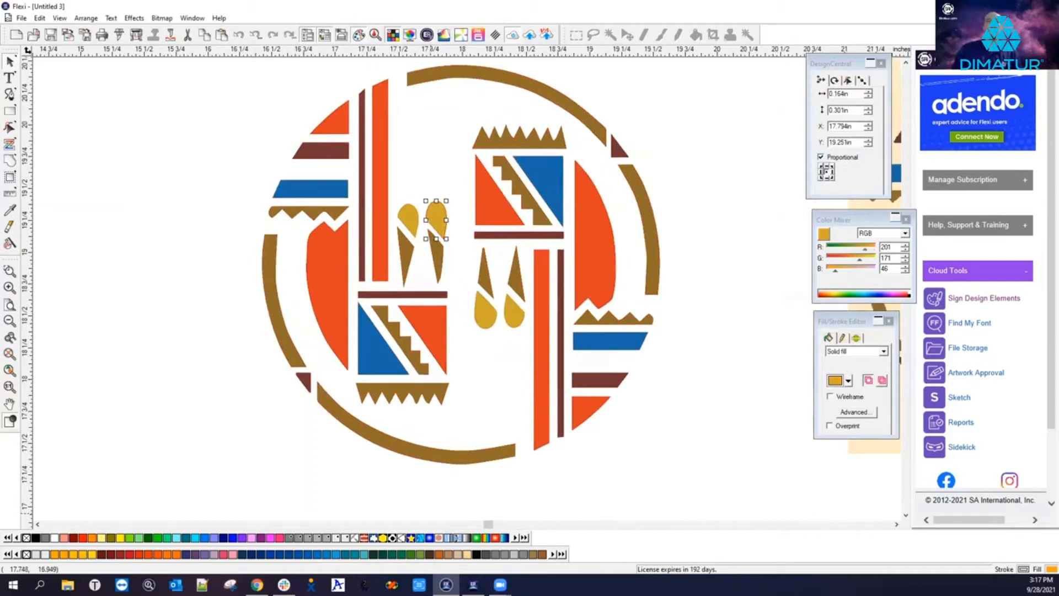
click(170, 537)
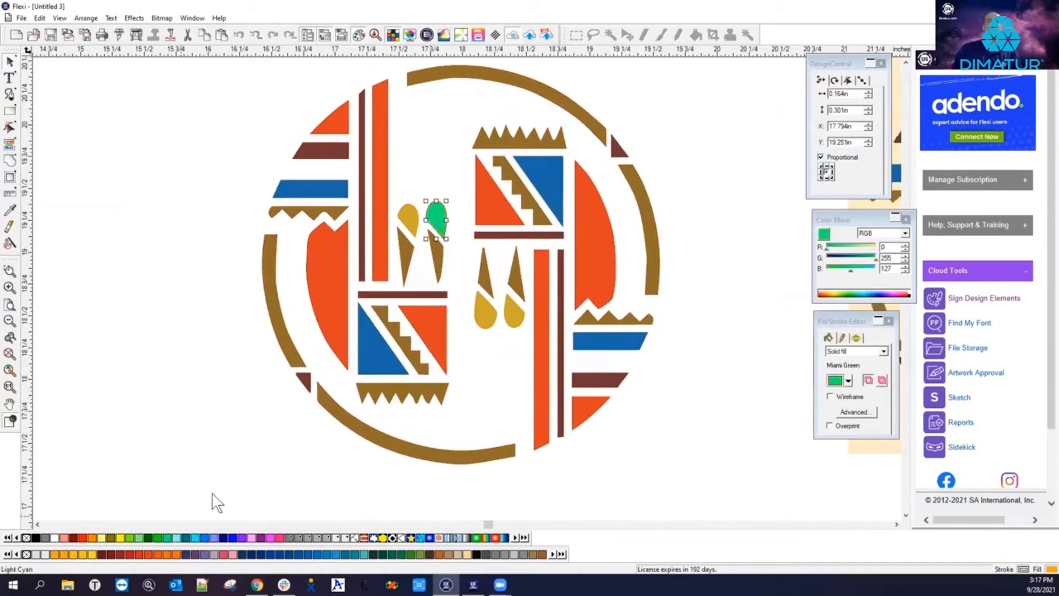
Step: Stretch the brown zigzag band above the upper red and blue triangles upward to lengthen its points
click(478, 205)
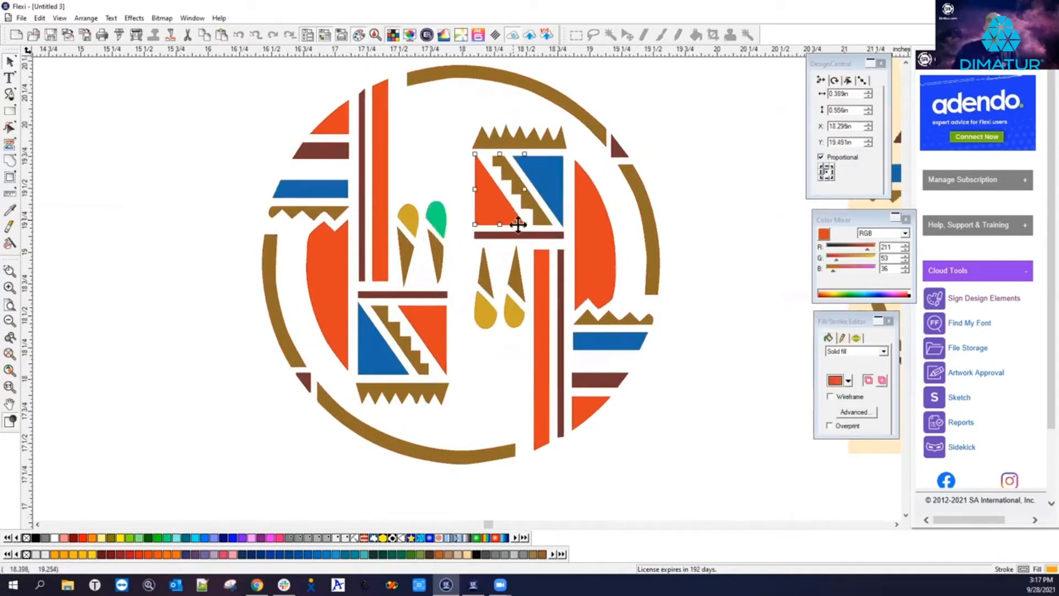
click(481, 137)
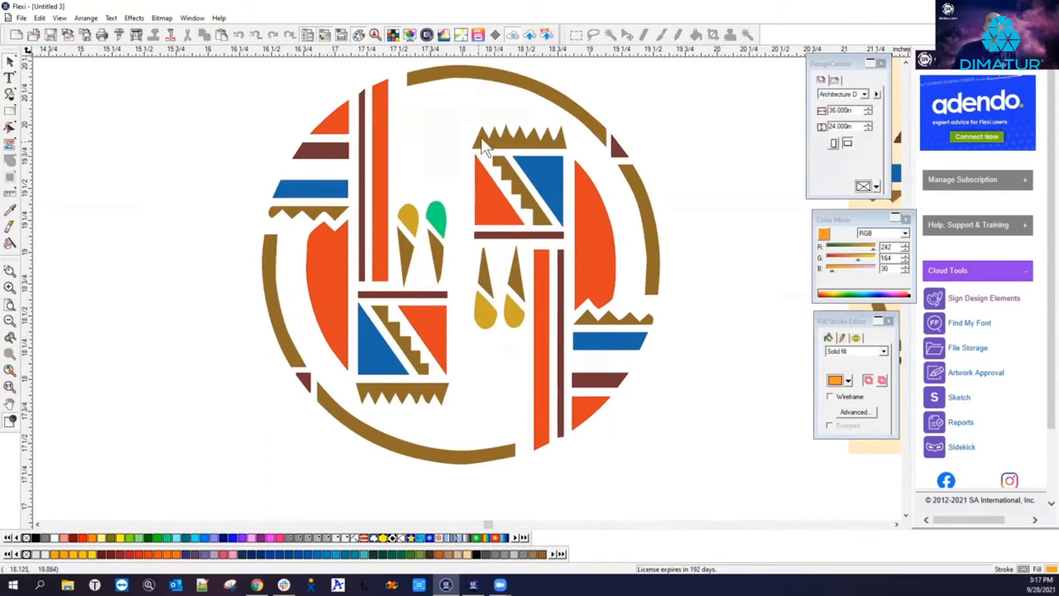
click(518, 114)
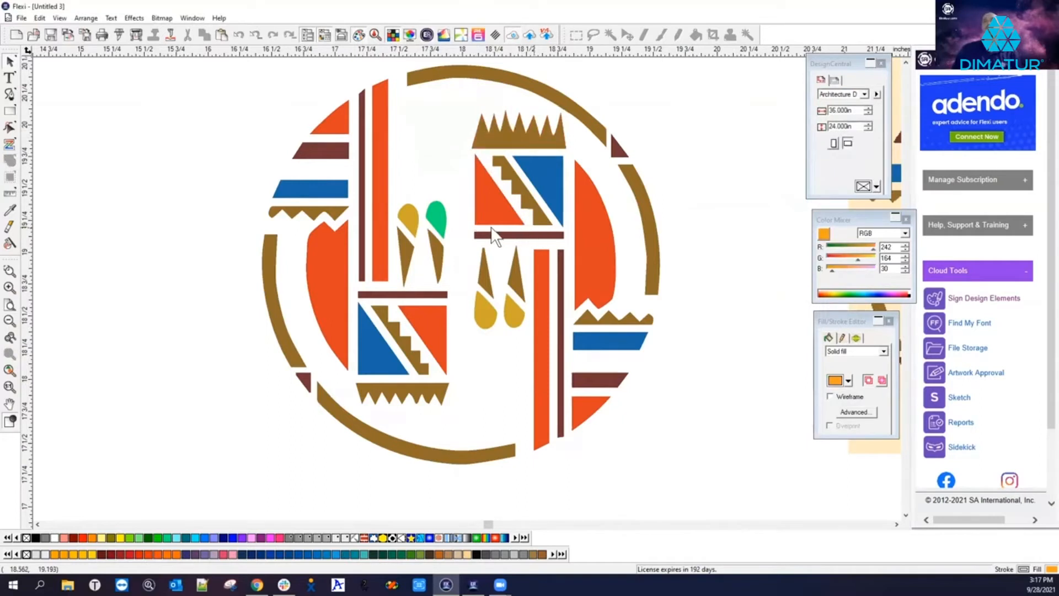
Step: Enlarge the whole traced emblem proportionally to about 4.77 by 4.80 in, and clear the selection
scroll(253, 241, down, 2)
drag(240, 102, 571, 443)
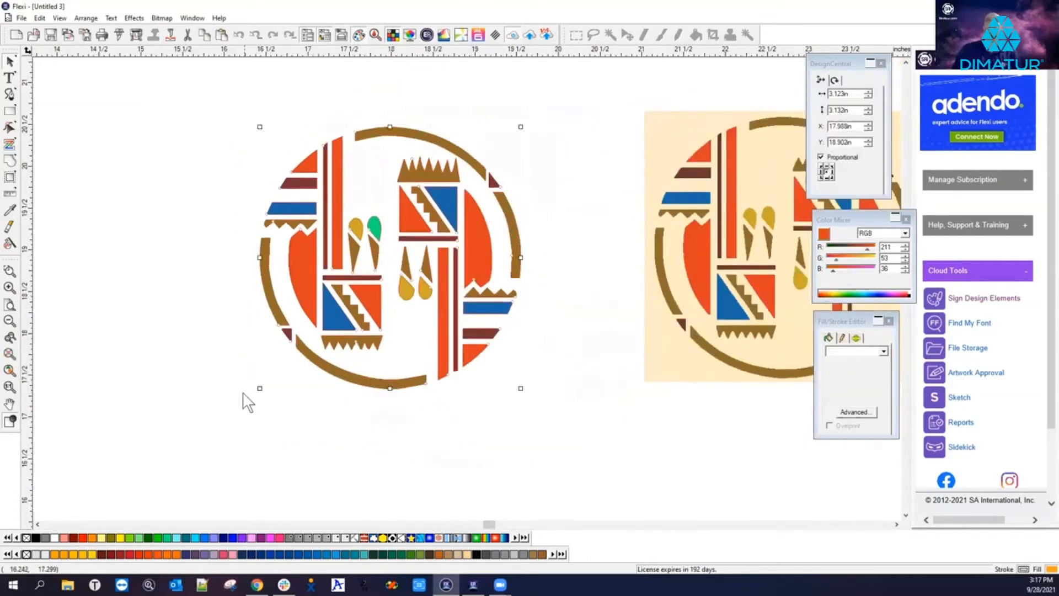
scroll(256, 385, up, 2)
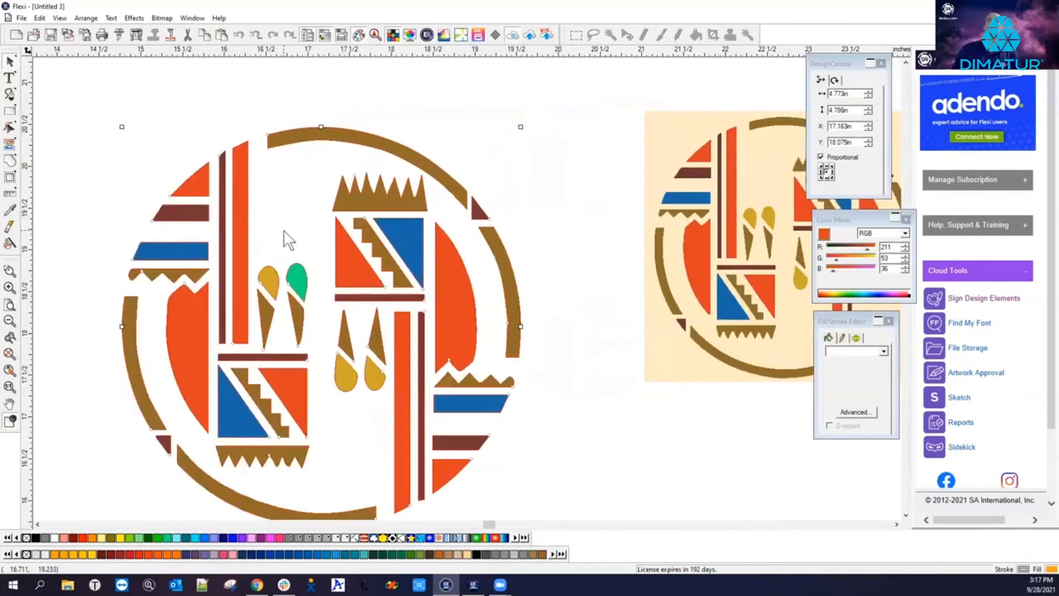
click(208, 203)
Step: Compare the edges of the traced teardrops and brown spikes with the same shapes in the original emblem bitmap
scroll(270, 391, up, 2)
scroll(256, 232, up, 6)
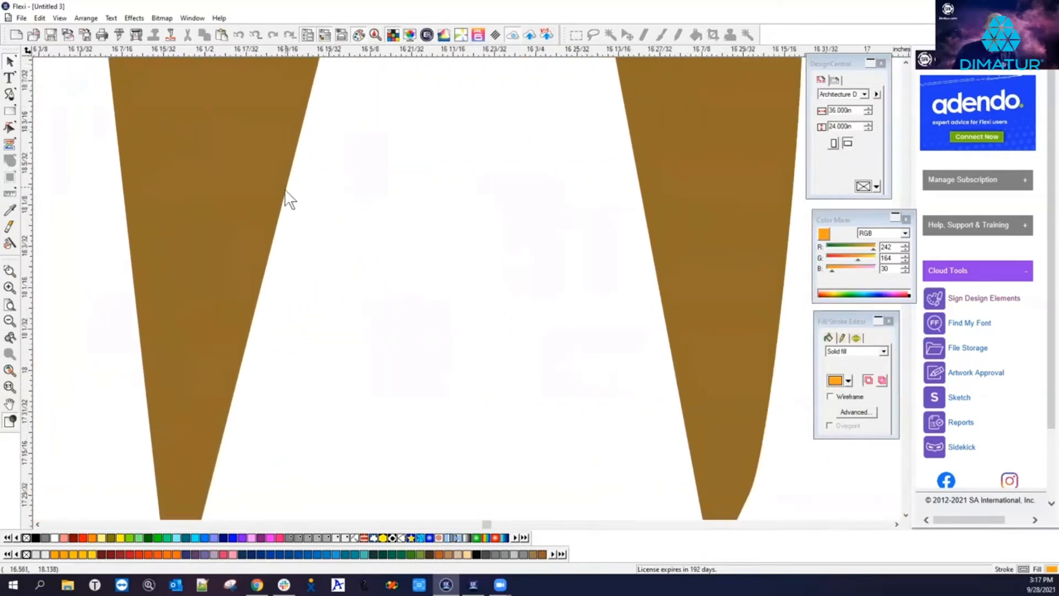
scroll(286, 263, down, 7)
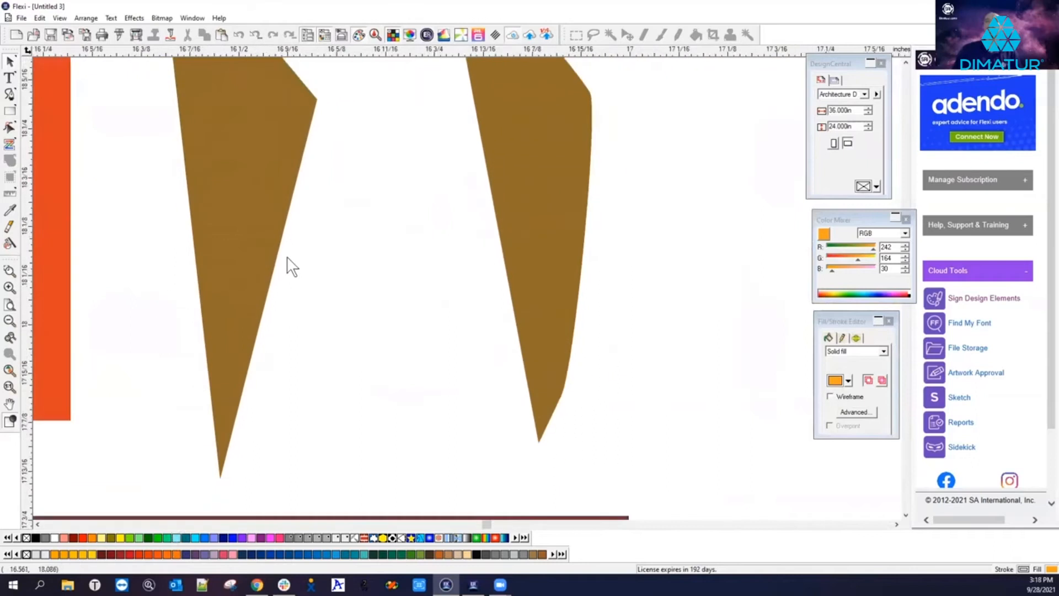
scroll(309, 328, down, 4)
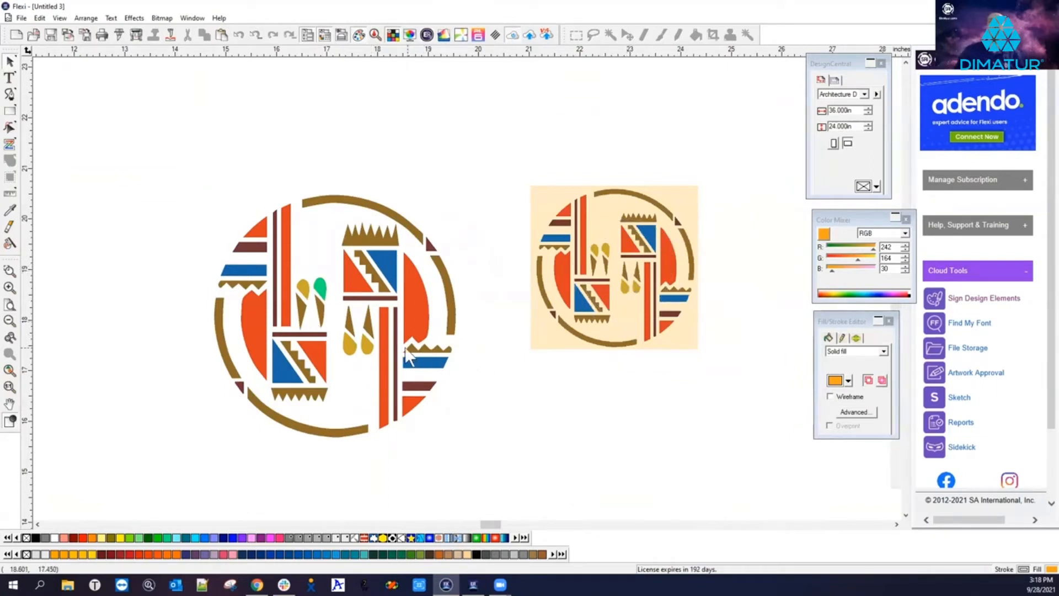
scroll(616, 273, up, 3)
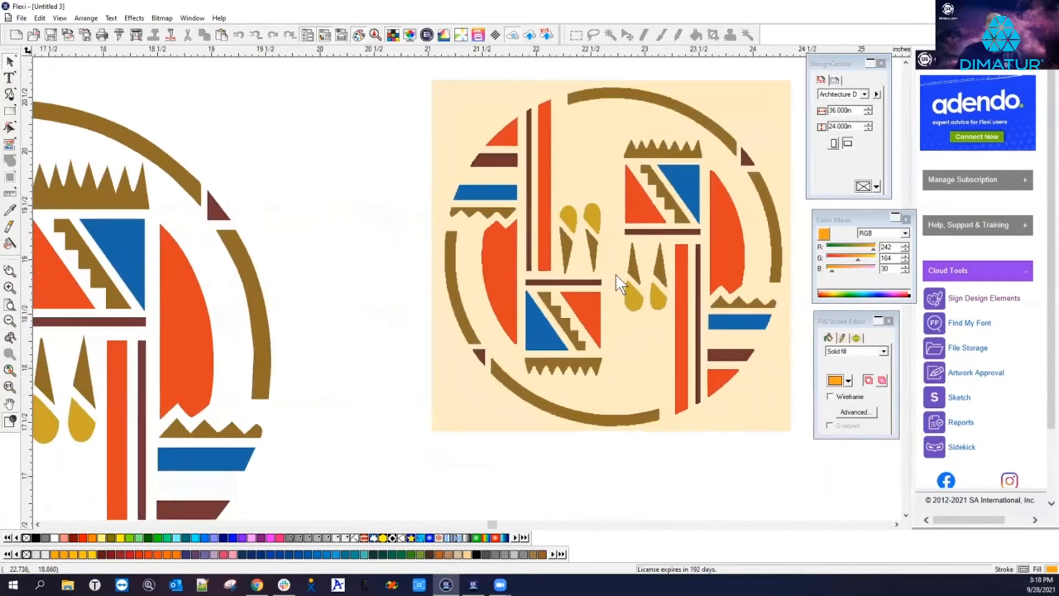
scroll(614, 274, up, 5)
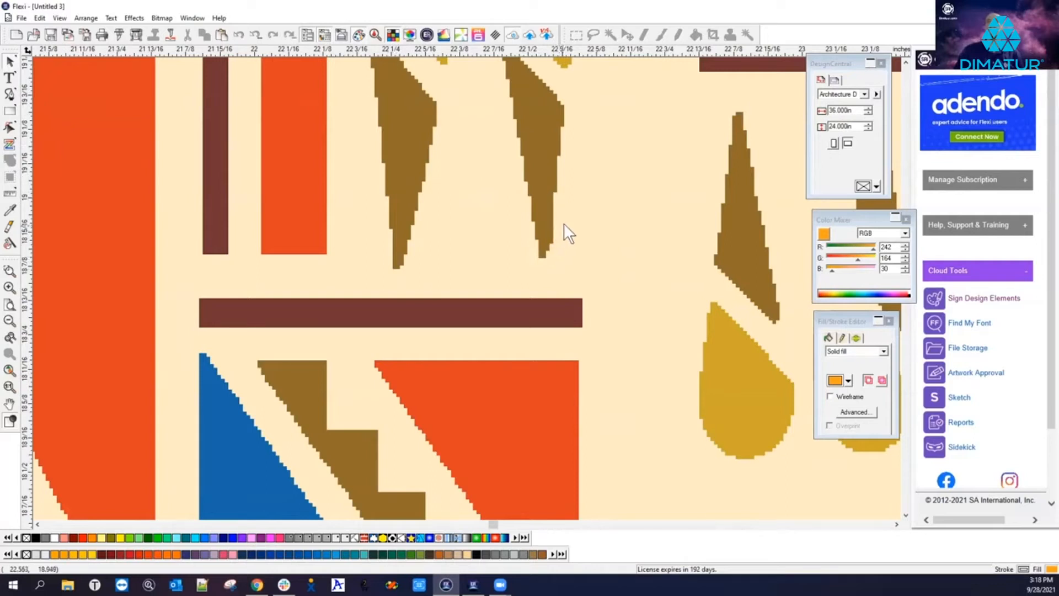
scroll(564, 223, down, 3)
scroll(568, 219, down, 3)
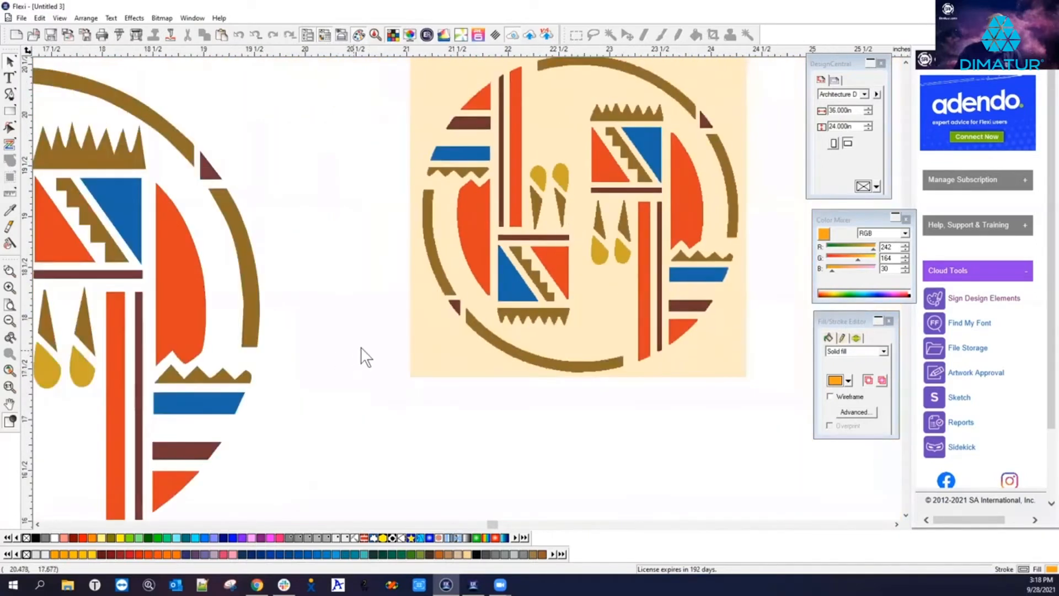
scroll(364, 354, down, 2)
scroll(84, 331, up, 1)
scroll(84, 331, up, 6)
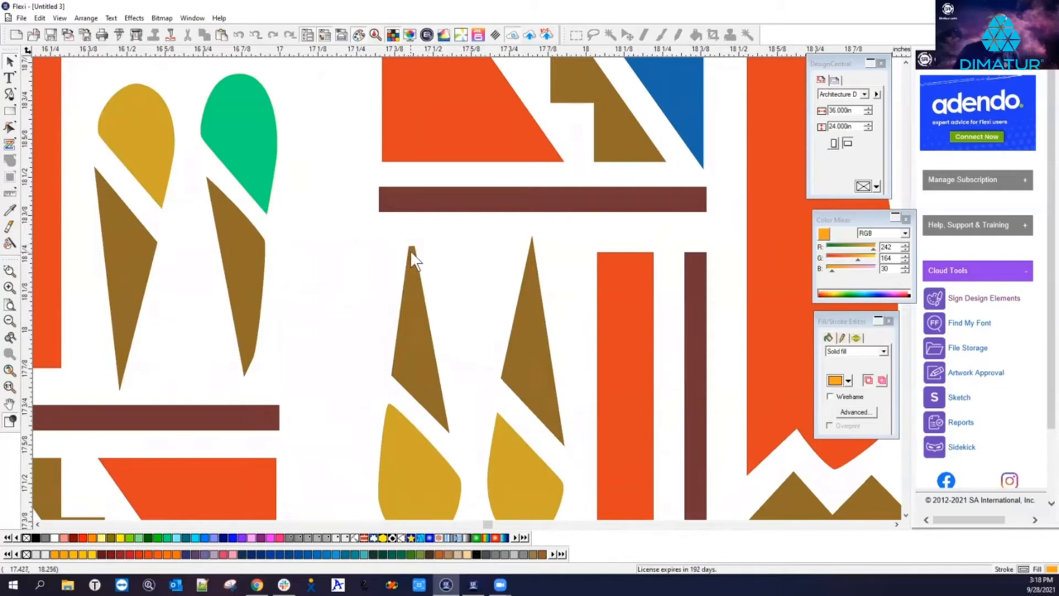
Step: Convert the blunt tip of the traced emblem's brown spike, the left one of the lower pair, into a sharp corner
click(425, 306)
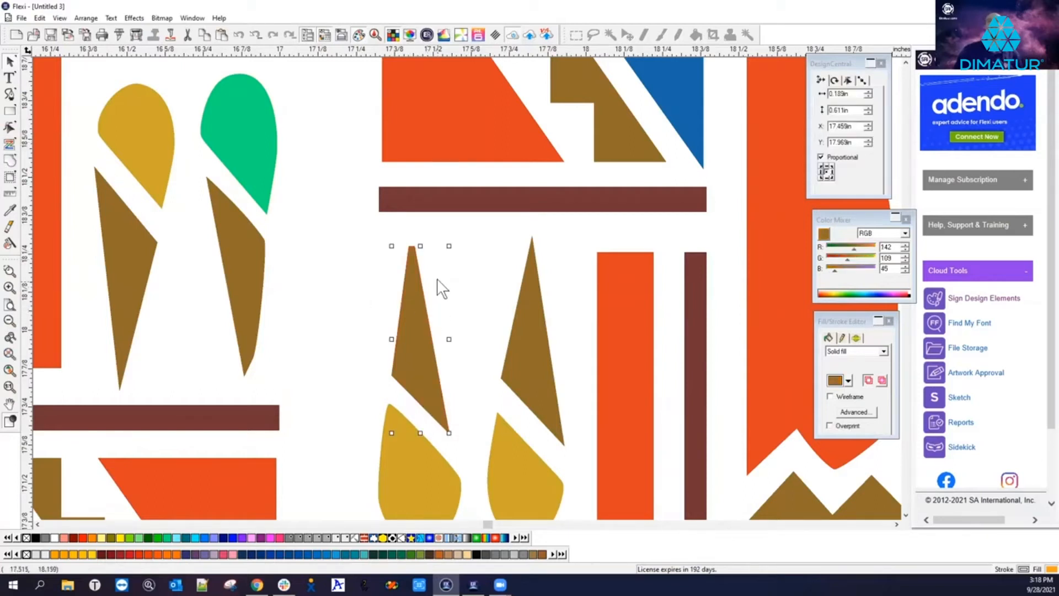
scroll(426, 272, up, 5)
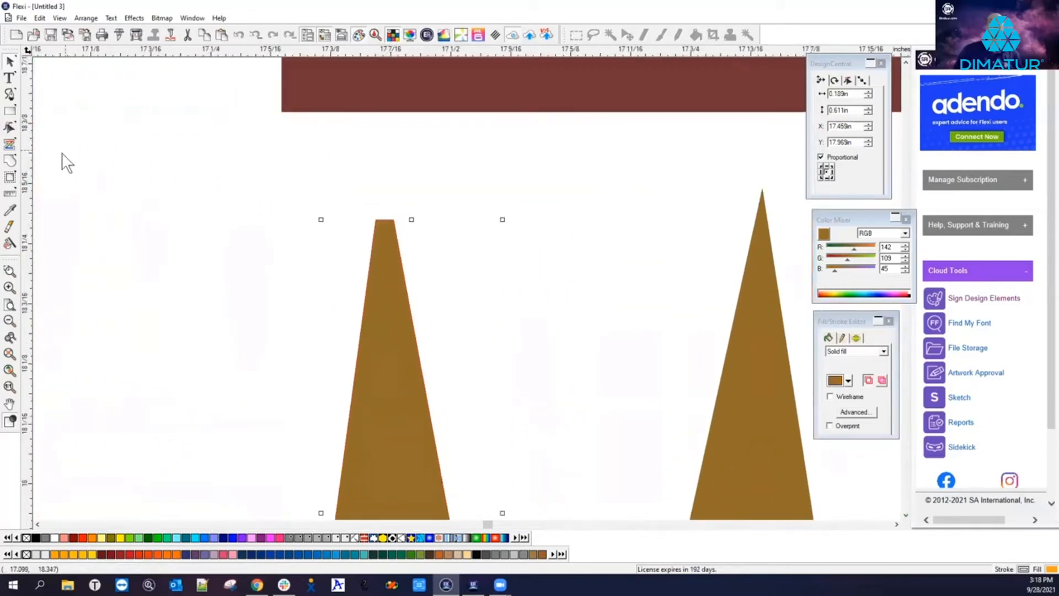
click(10, 128)
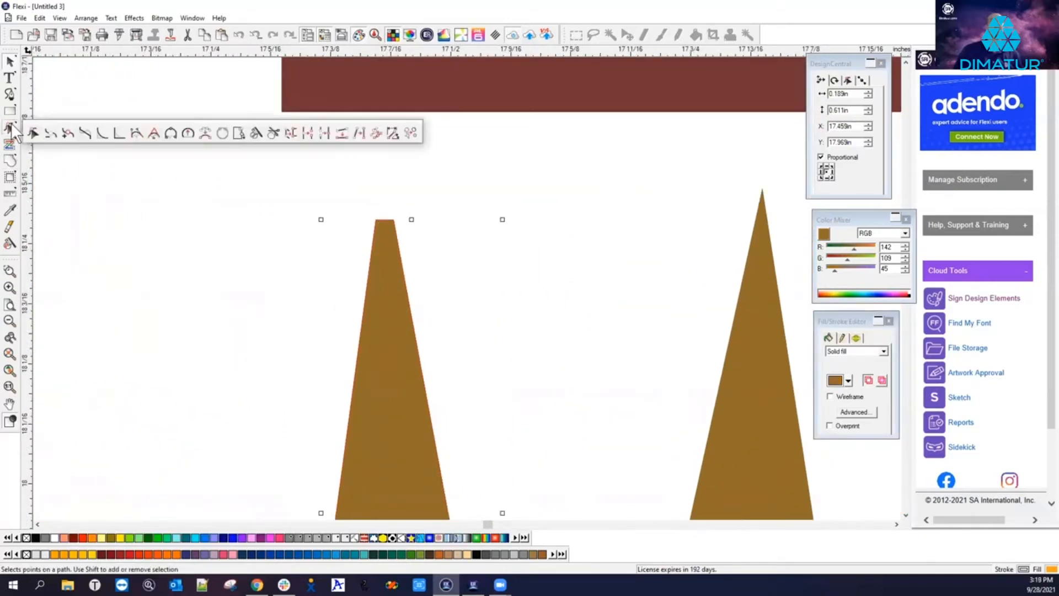
click(115, 134)
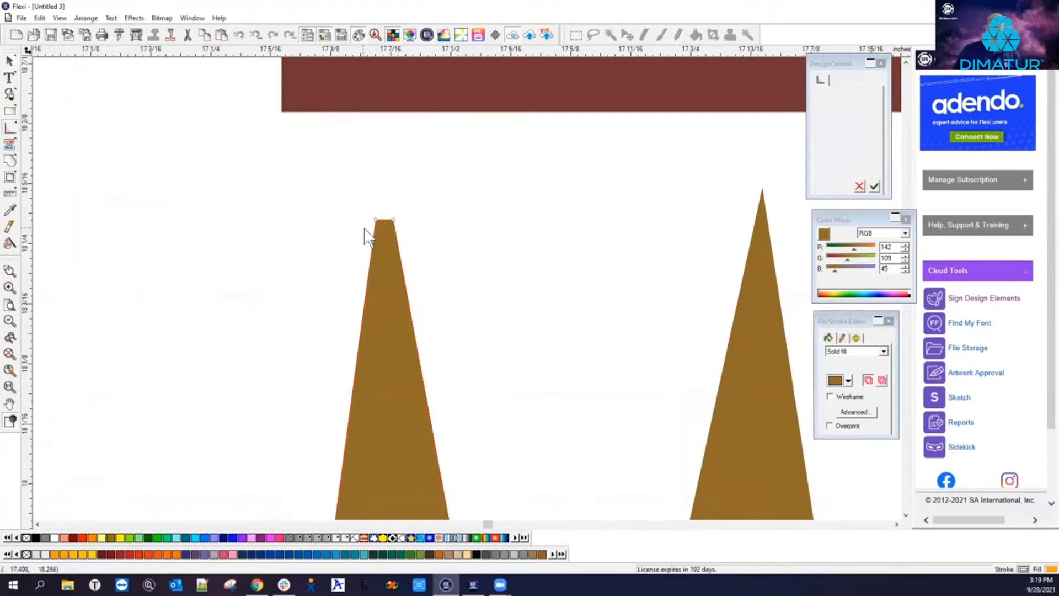
click(394, 233)
click(875, 186)
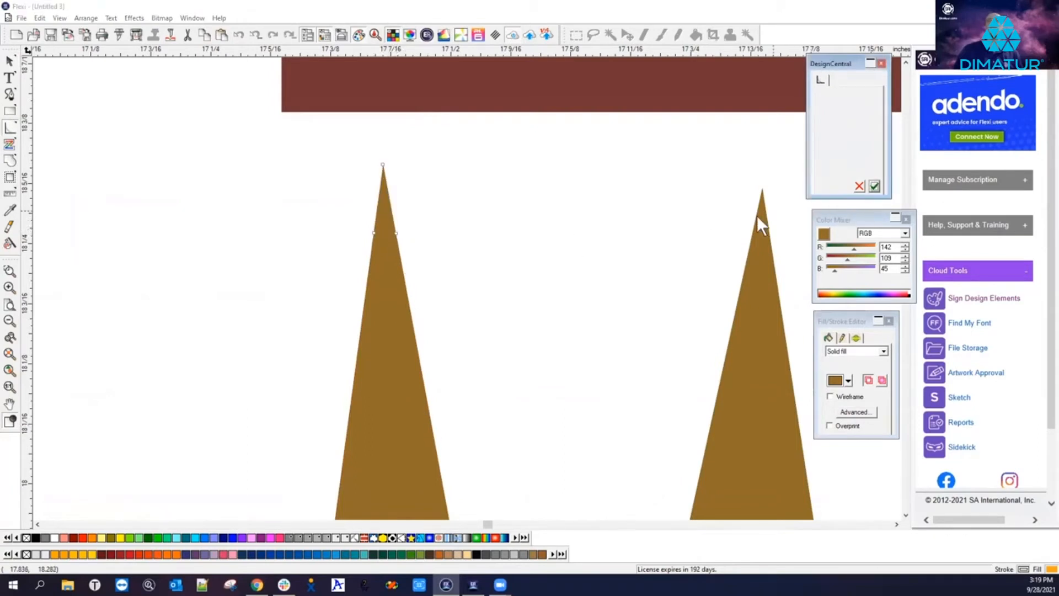
right_click(625, 243)
click(637, 274)
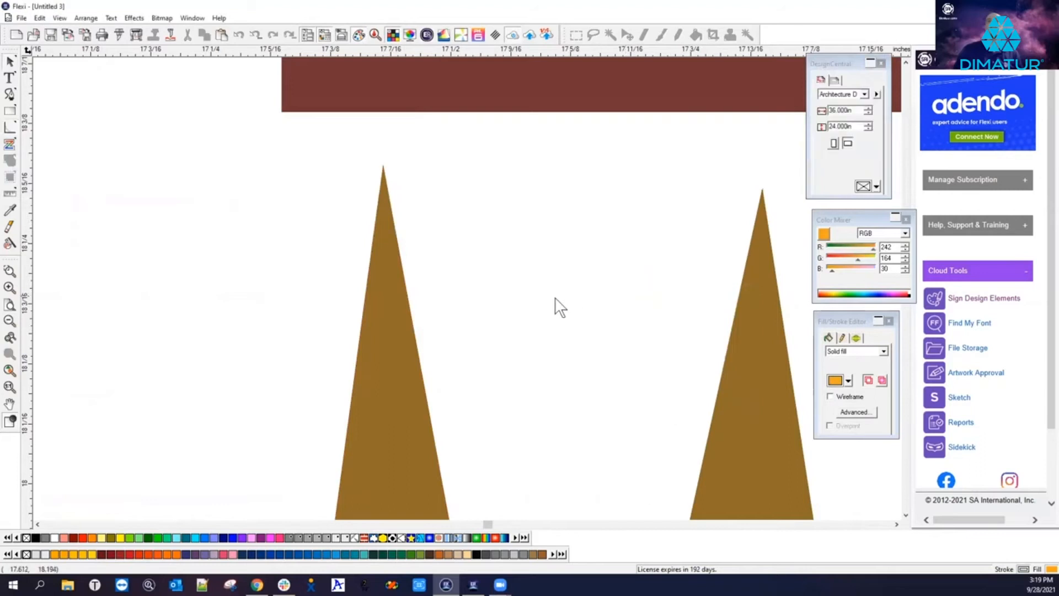
Step: Delete the traced emblem together with its original beige-background bitmap
scroll(516, 303, down, 3)
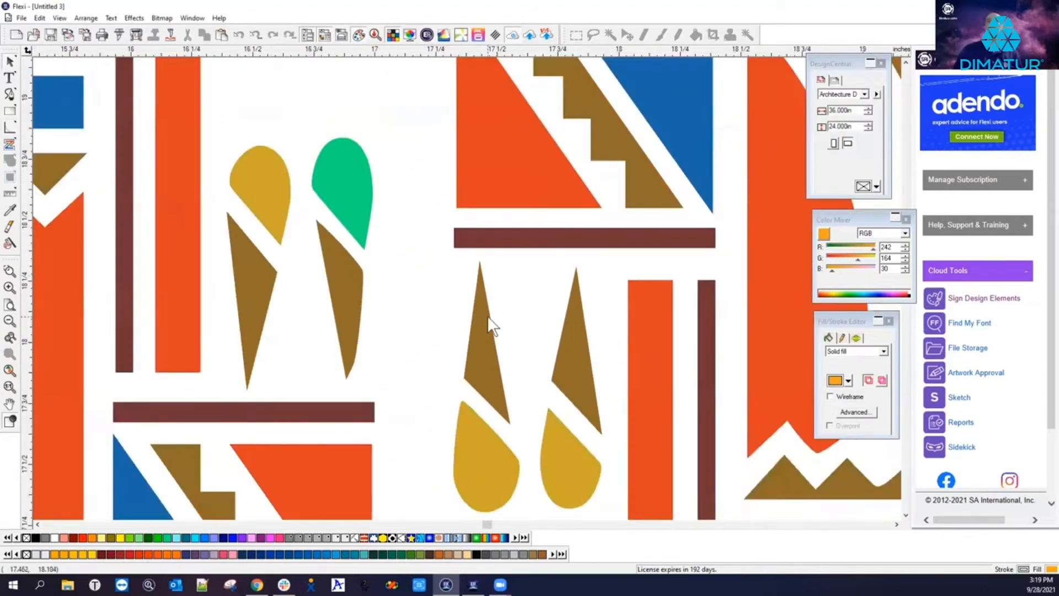
scroll(491, 306, down, 4)
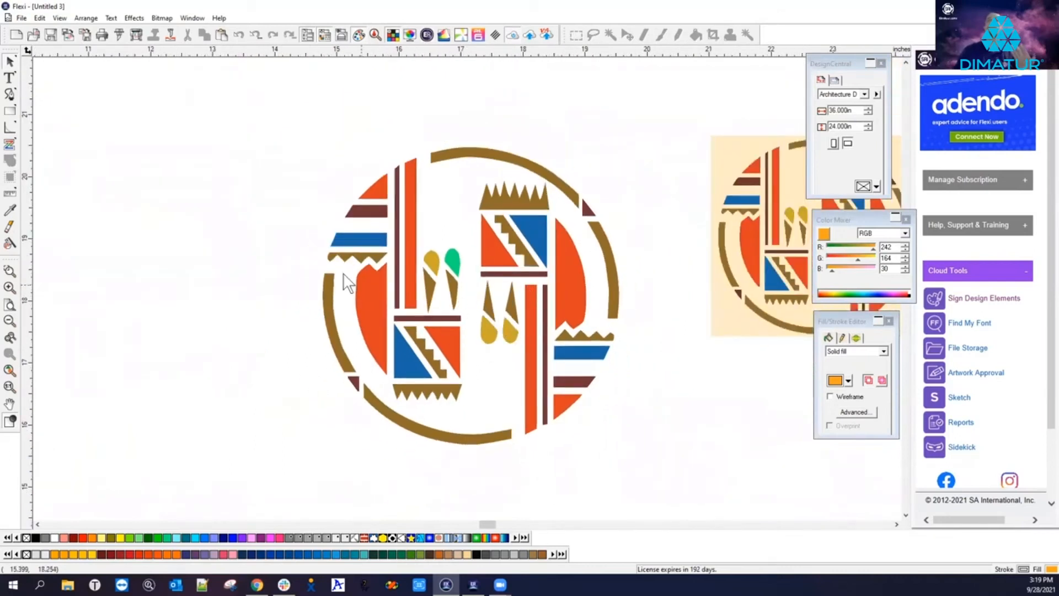
scroll(297, 300, down, 2)
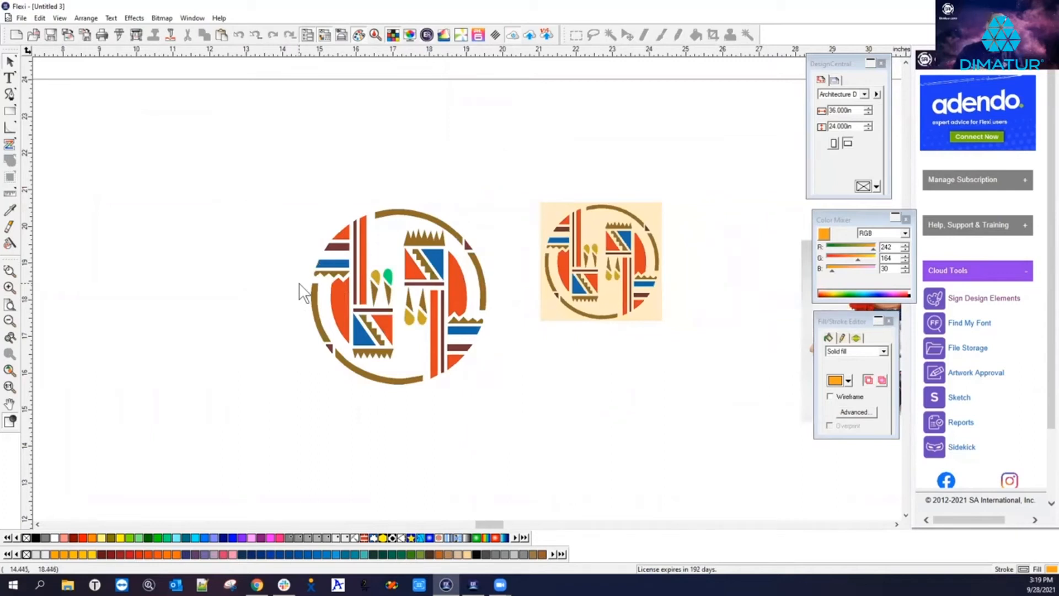
drag(283, 185, 700, 439)
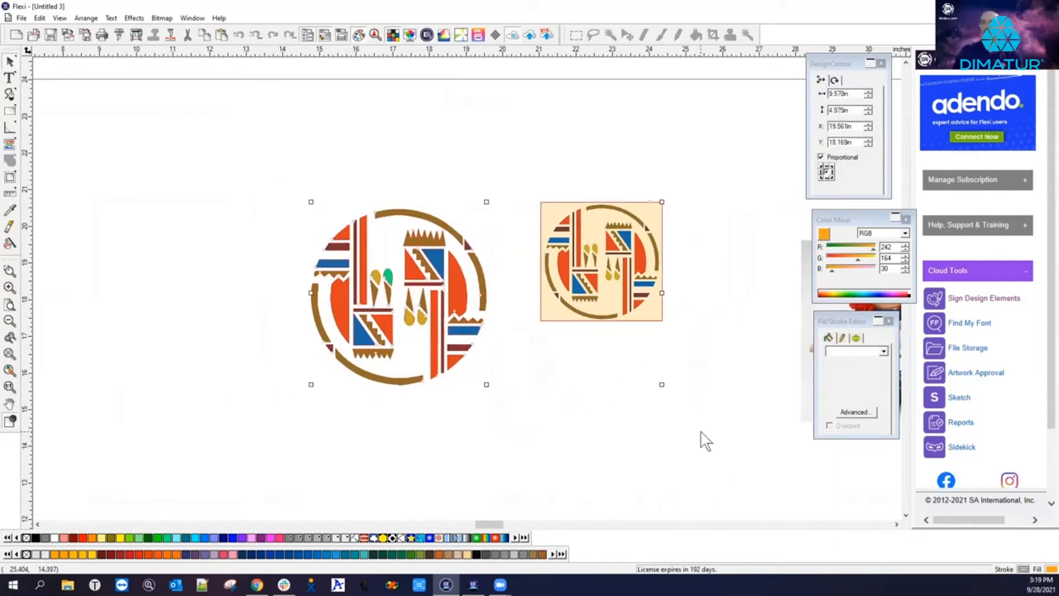
key(Delete)
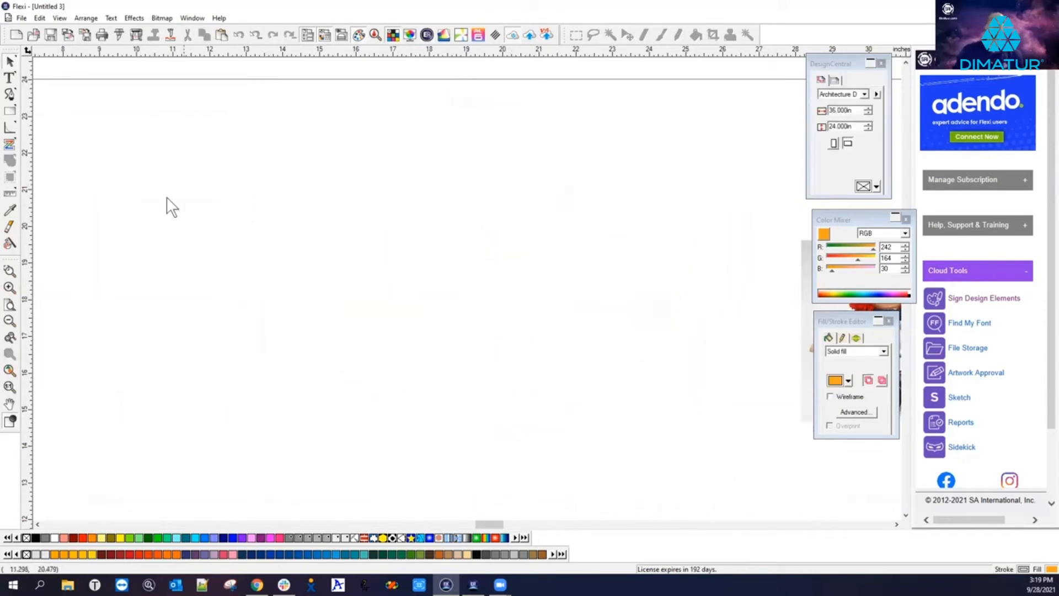
Step: Bring the green plant-figure logo bitmap with the orange ring into the document
click(21, 17)
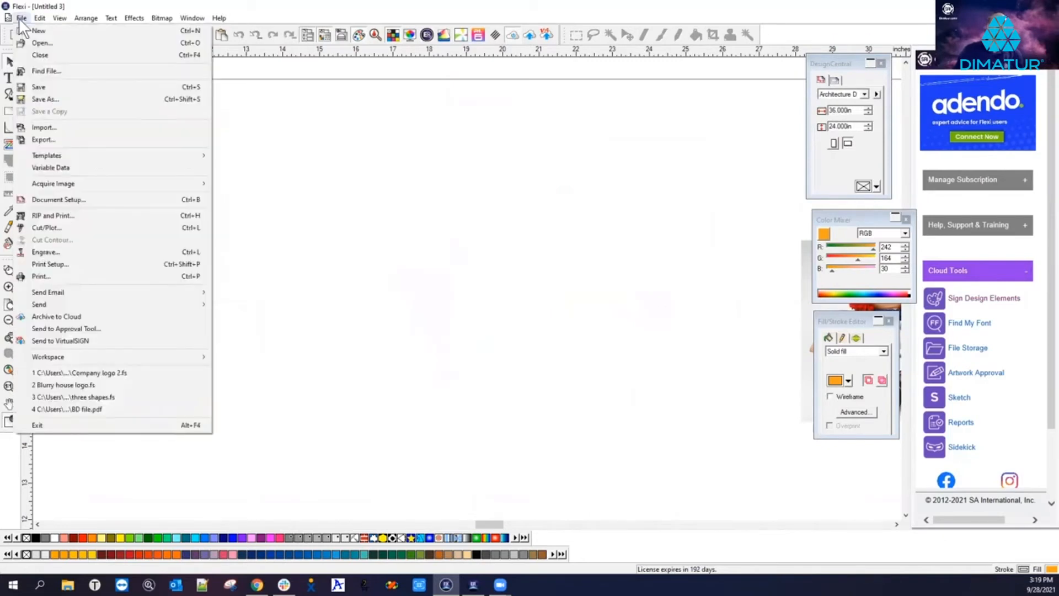
click(42, 43)
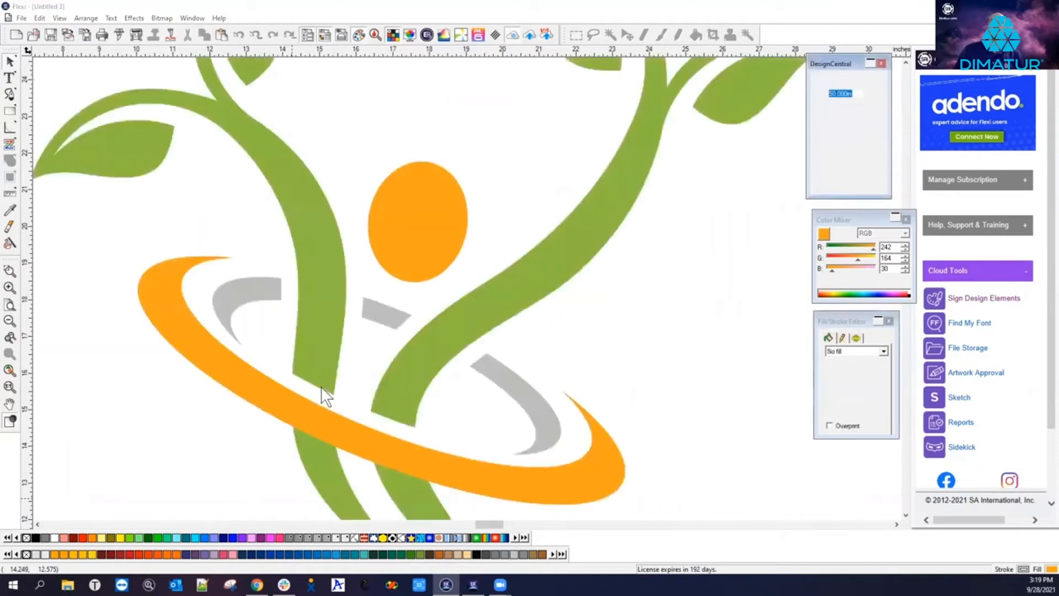
scroll(479, 375, down, 5)
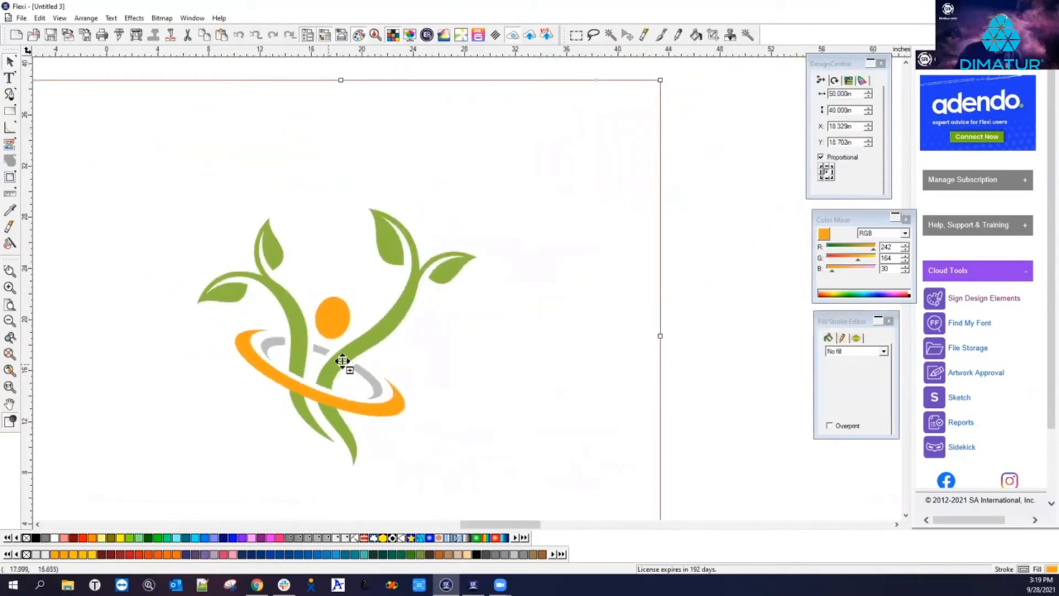
scroll(345, 364, down, 3)
scroll(215, 489, up, 3)
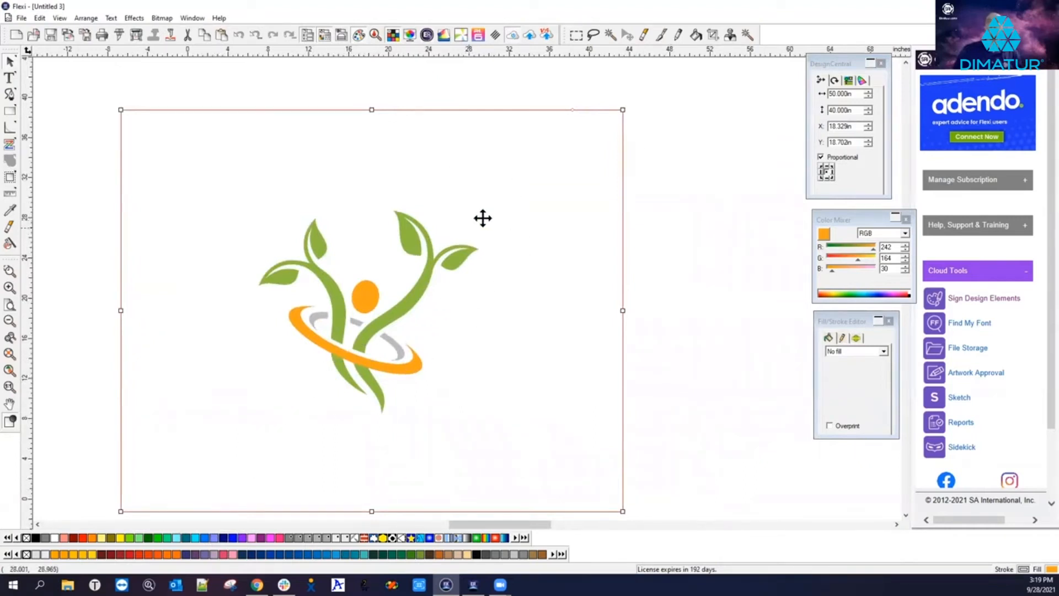
Step: Examine the plant logo bitmap's pixel dimensions, resolution and the edge quality of its green stem
click(849, 81)
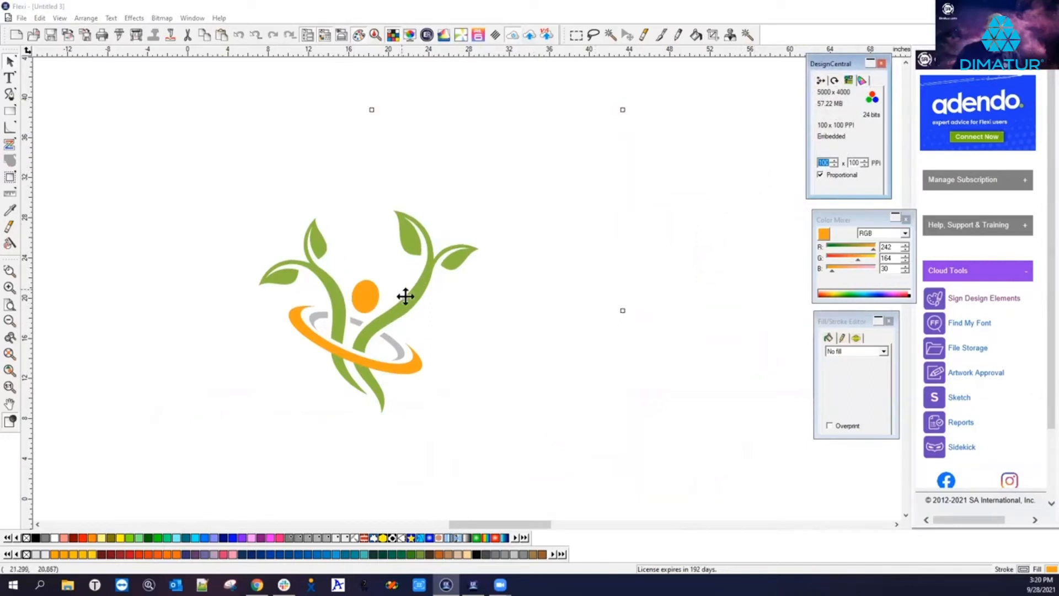
scroll(371, 322, up, 5)
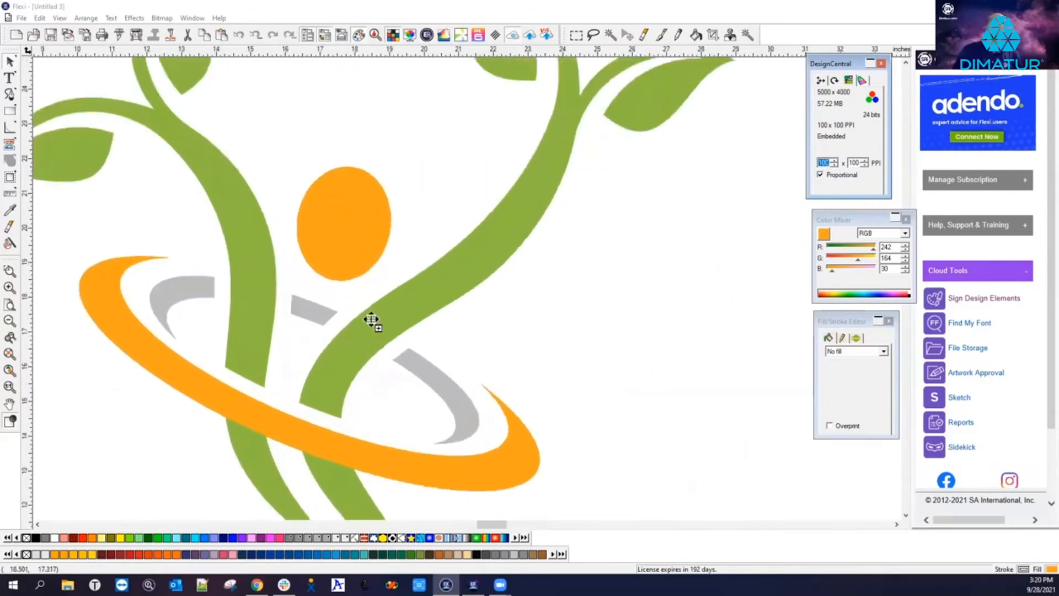
scroll(371, 320, up, 1)
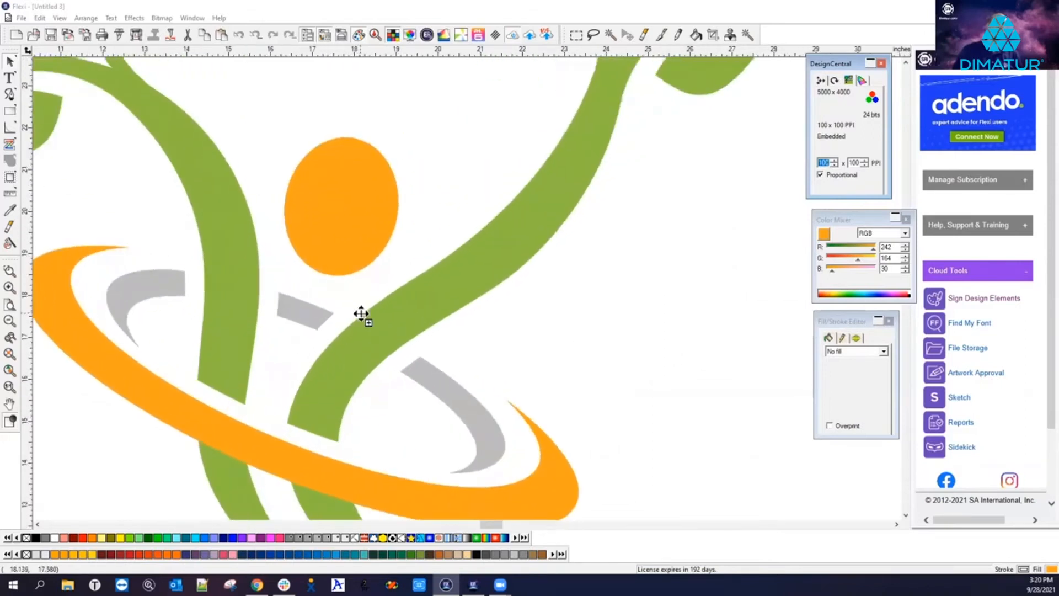
scroll(358, 310, up, 4)
scroll(362, 315, up, 4)
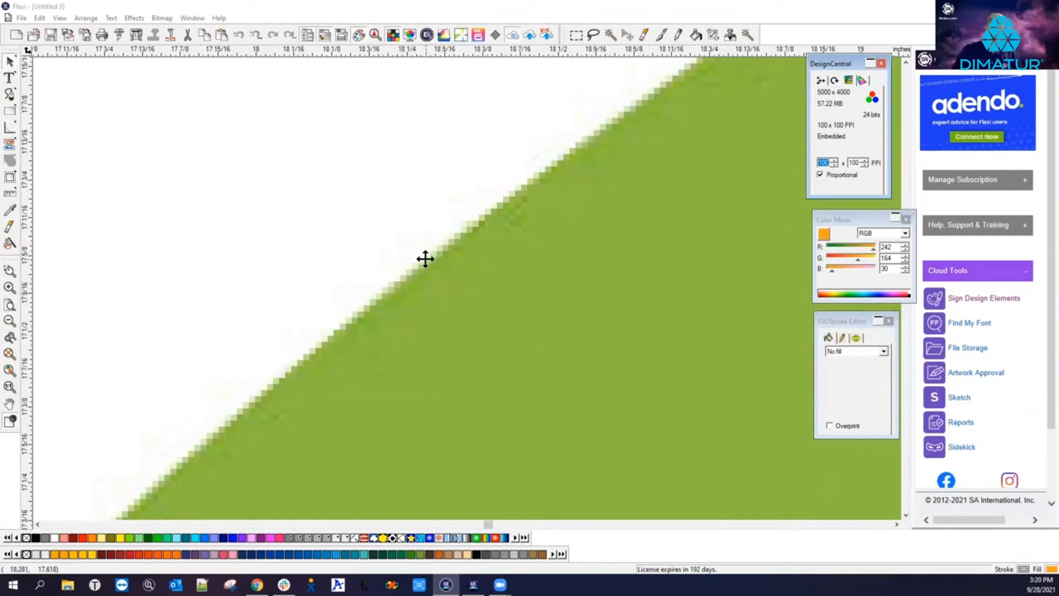
scroll(425, 259, down, 5)
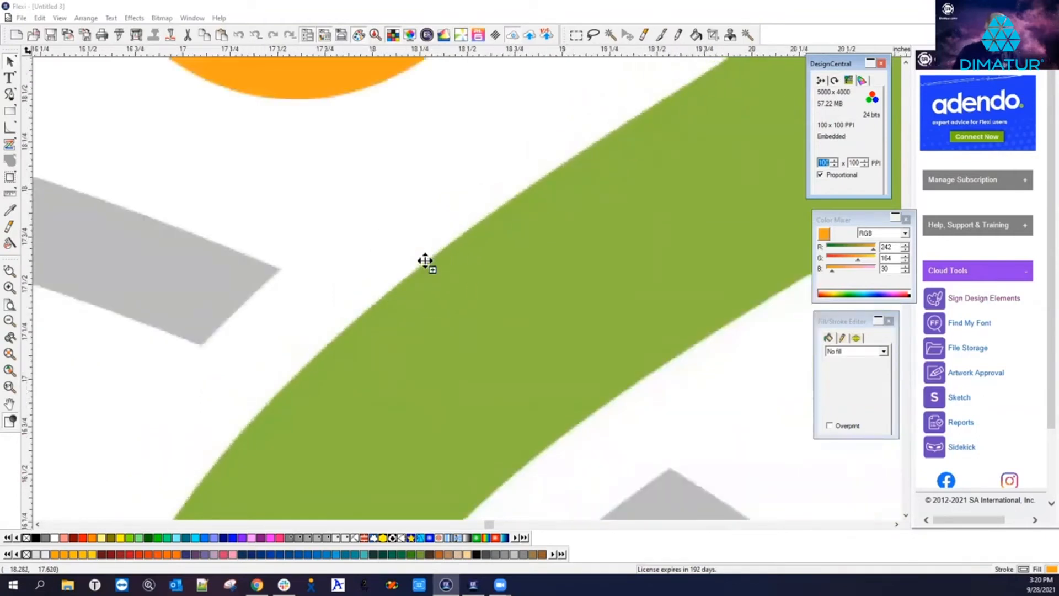
scroll(425, 261, down, 6)
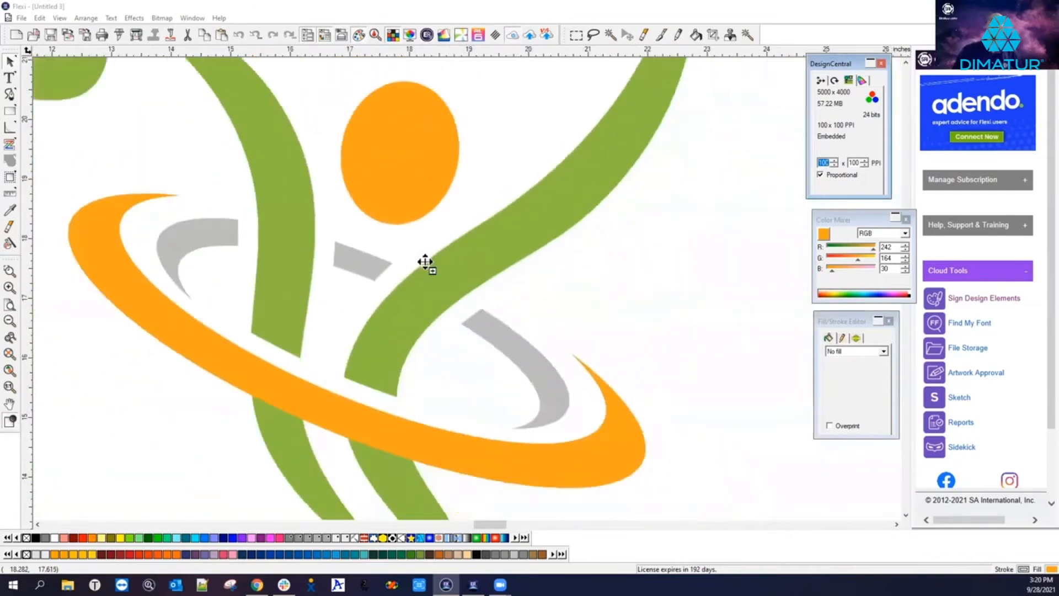
scroll(424, 261, down, 5)
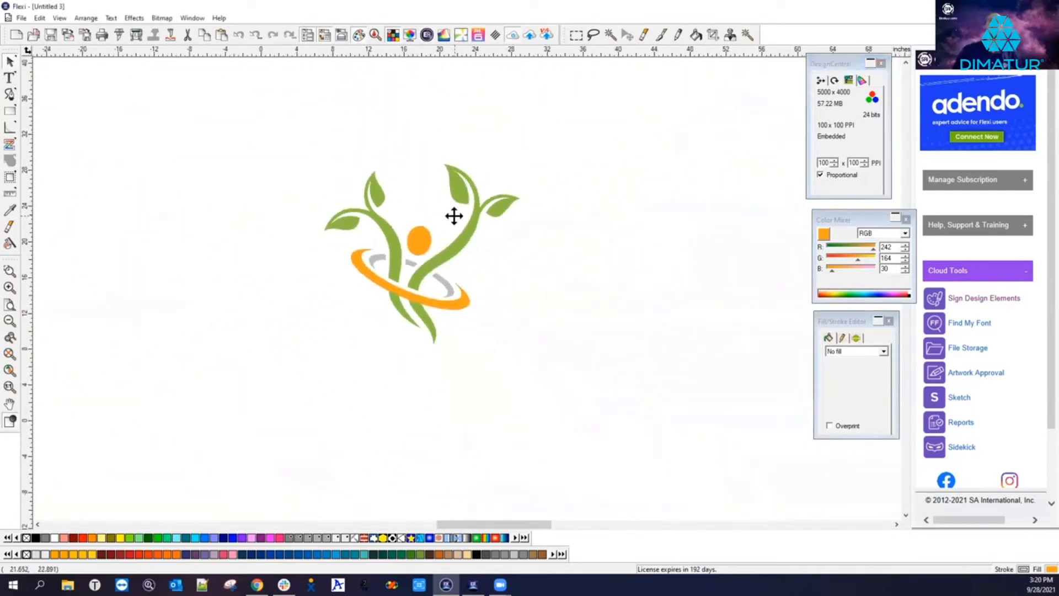
scroll(476, 193, down, 2)
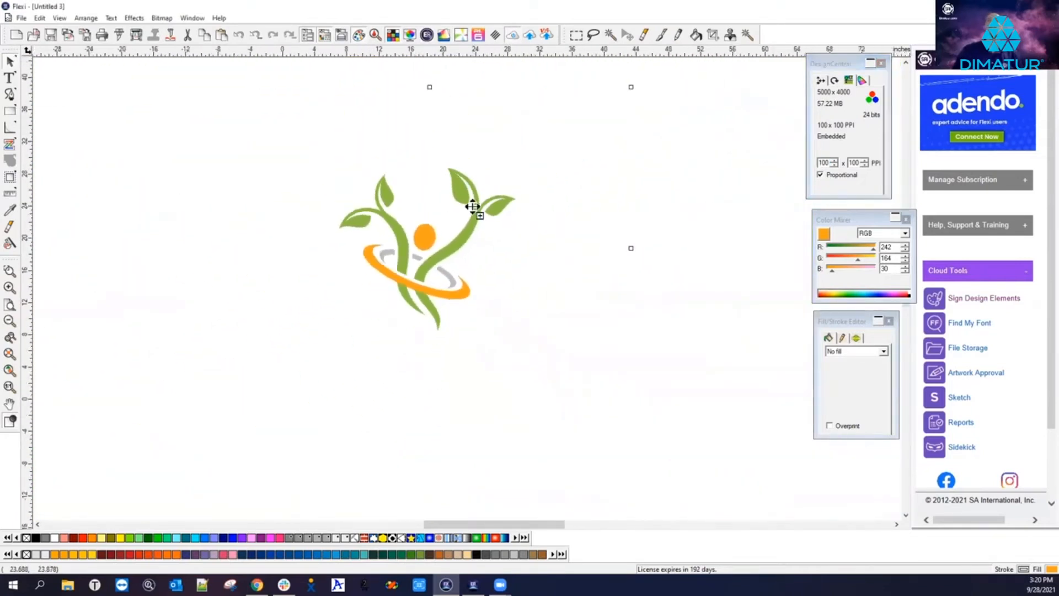
Step: Crop the bitmap closely around the plant logo to about 23.0 by 21.1 in
click(712, 35)
drag(346, 161, 514, 324)
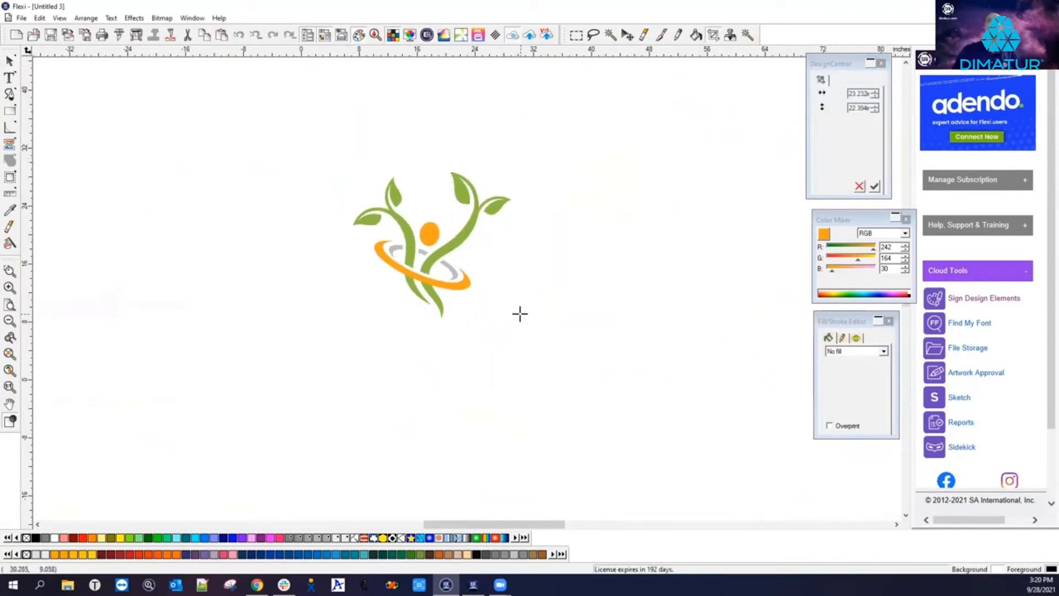
drag(346, 253, 349, 253)
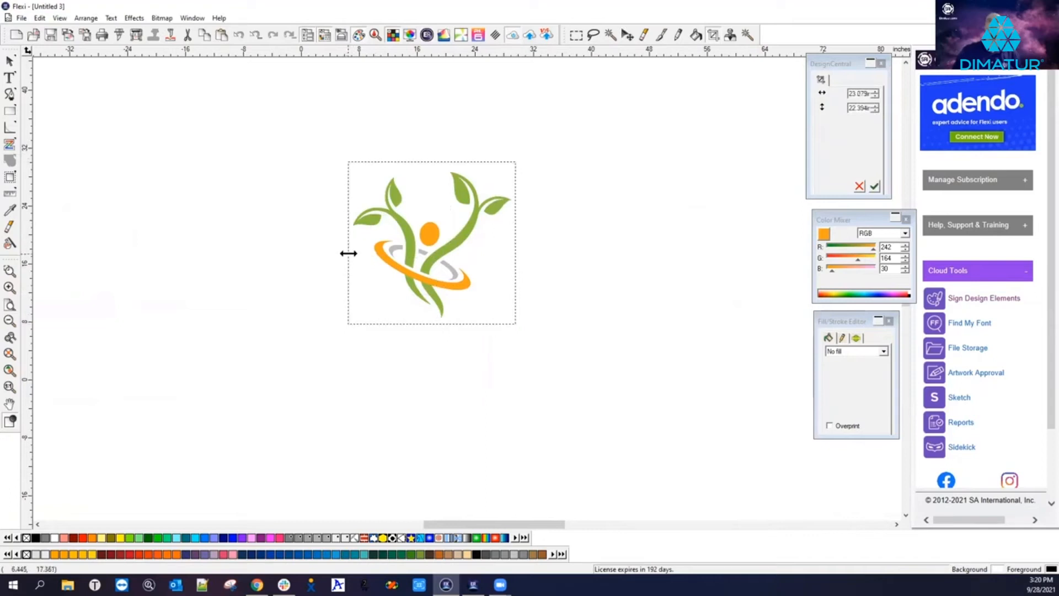
drag(421, 162, 421, 169)
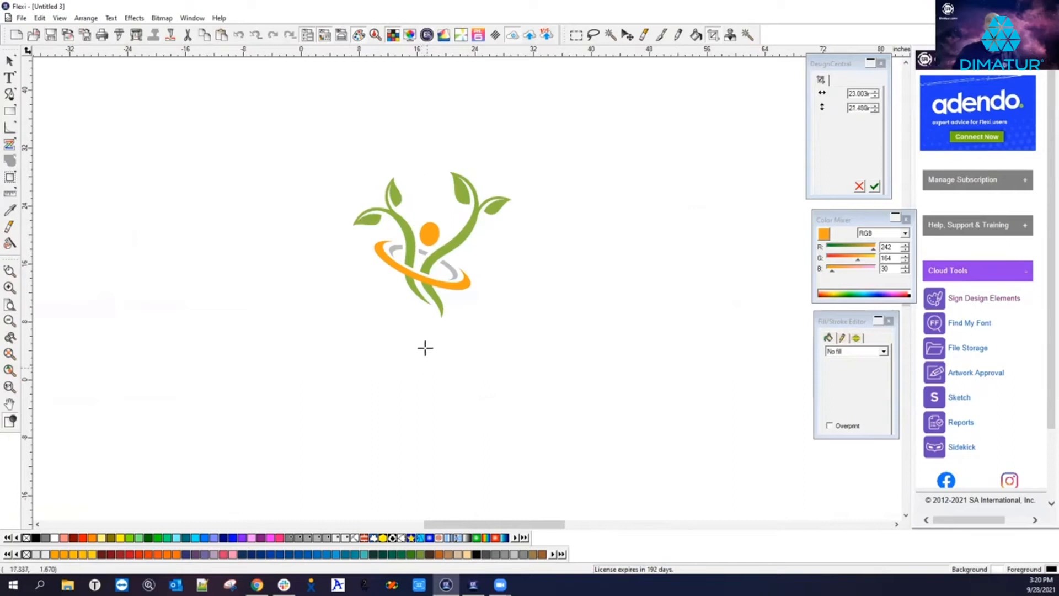
drag(425, 324, 426, 322)
click(874, 186)
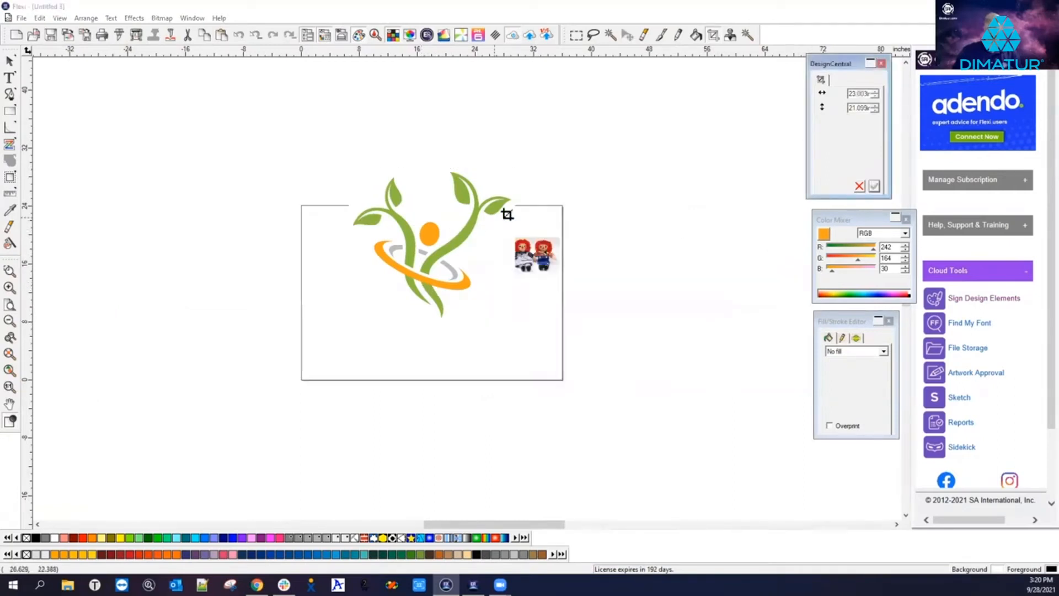
click(346, 196)
right_click(340, 193)
click(330, 171)
Step: Delete the picture of the two dolls and move the cropped plant logo inside the page
drag(420, 227, 263, 248)
click(532, 255)
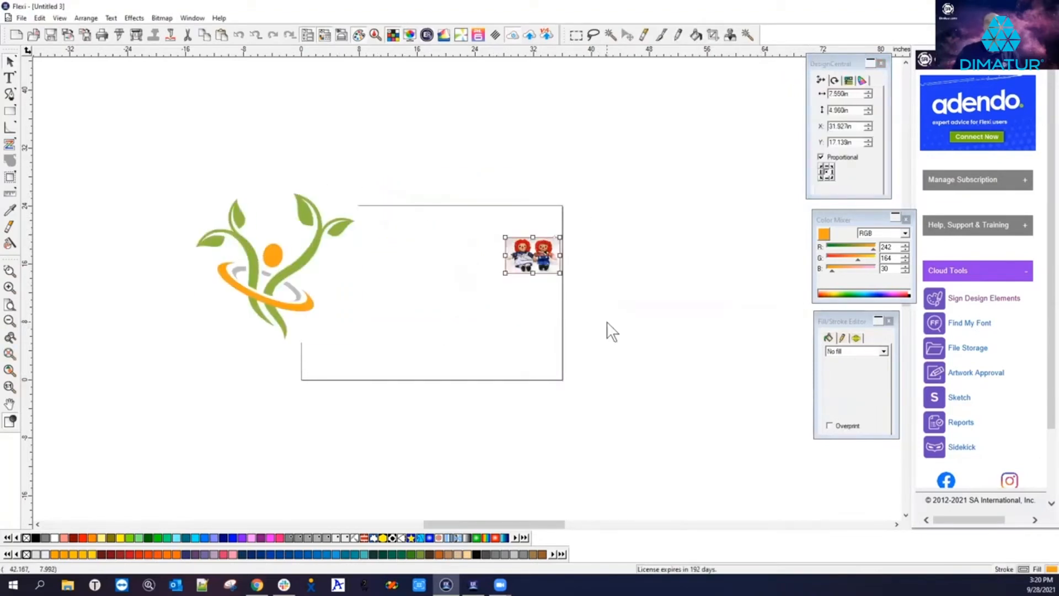
key(Delete)
drag(286, 292, 467, 317)
Step: Start a Color Trace on the whole cropped plant logo and set the number of colors to 16
scroll(480, 317, up, 2)
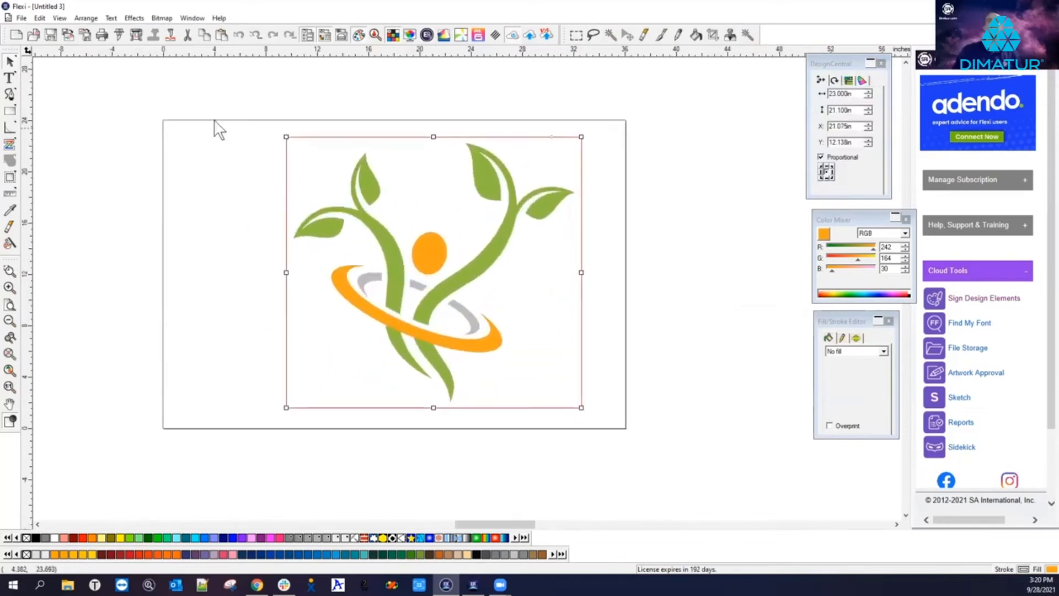
click(134, 18)
click(137, 16)
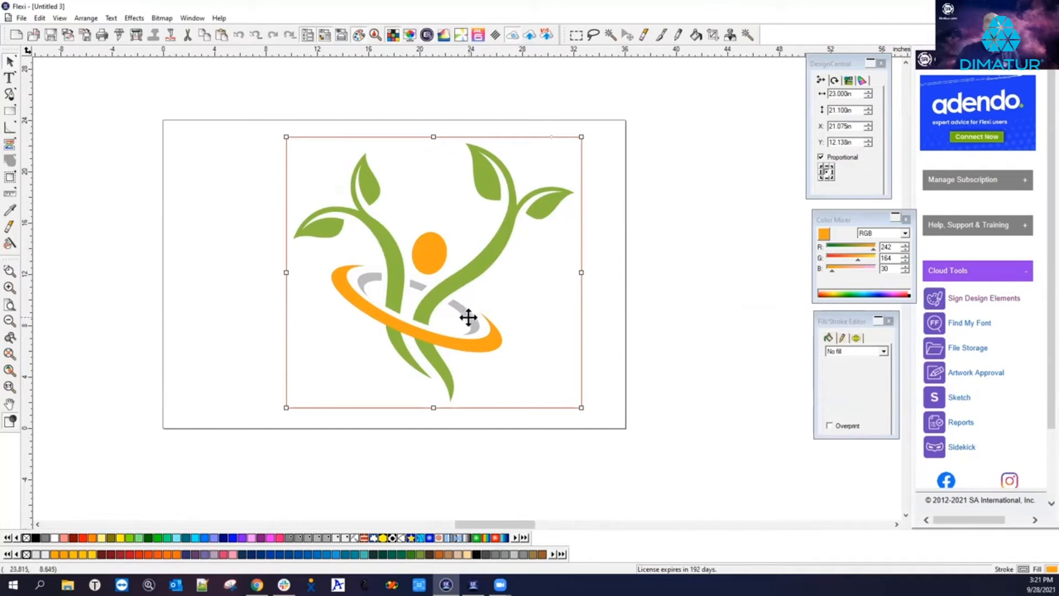
click(134, 18)
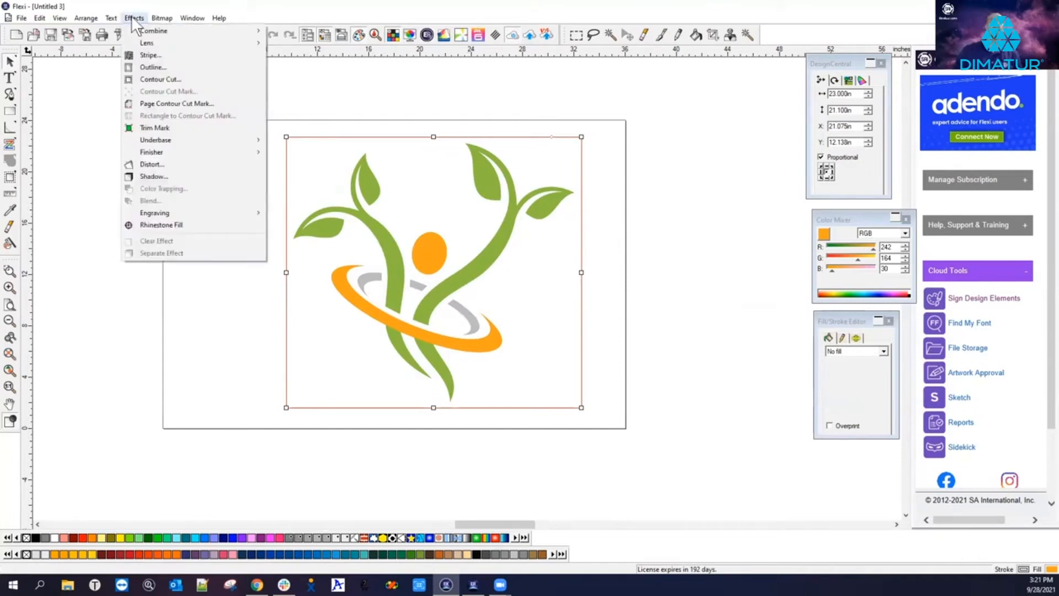
mouse_move(198, 116)
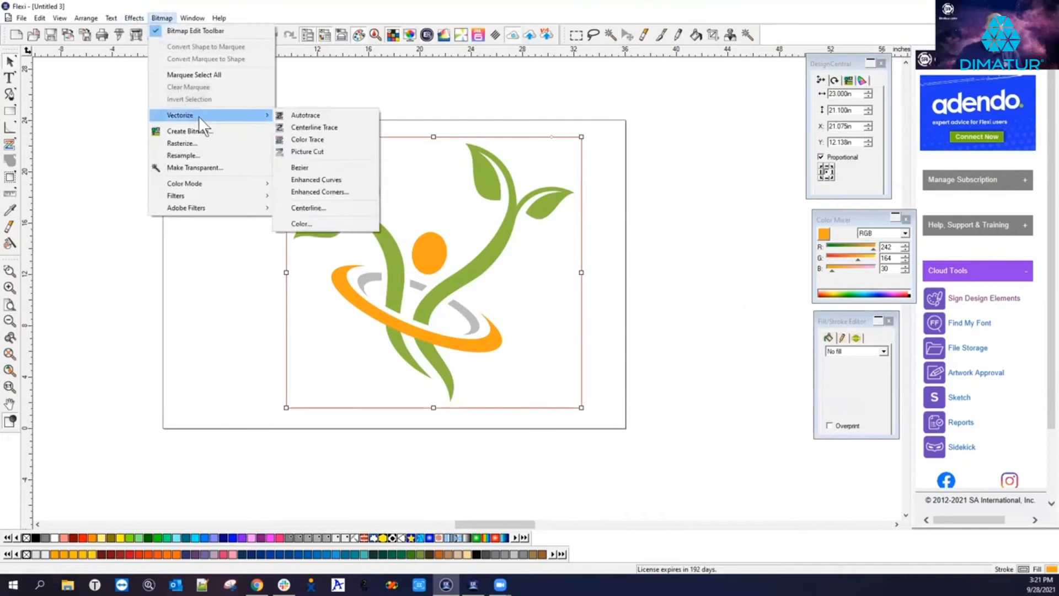
click(317, 139)
drag(261, 110, 634, 420)
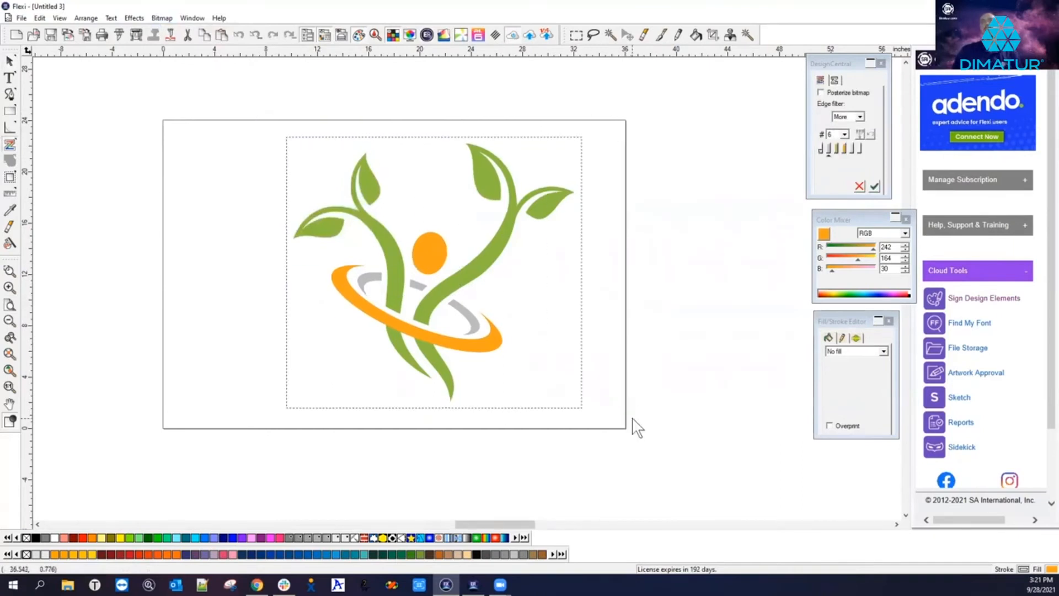
click(845, 135)
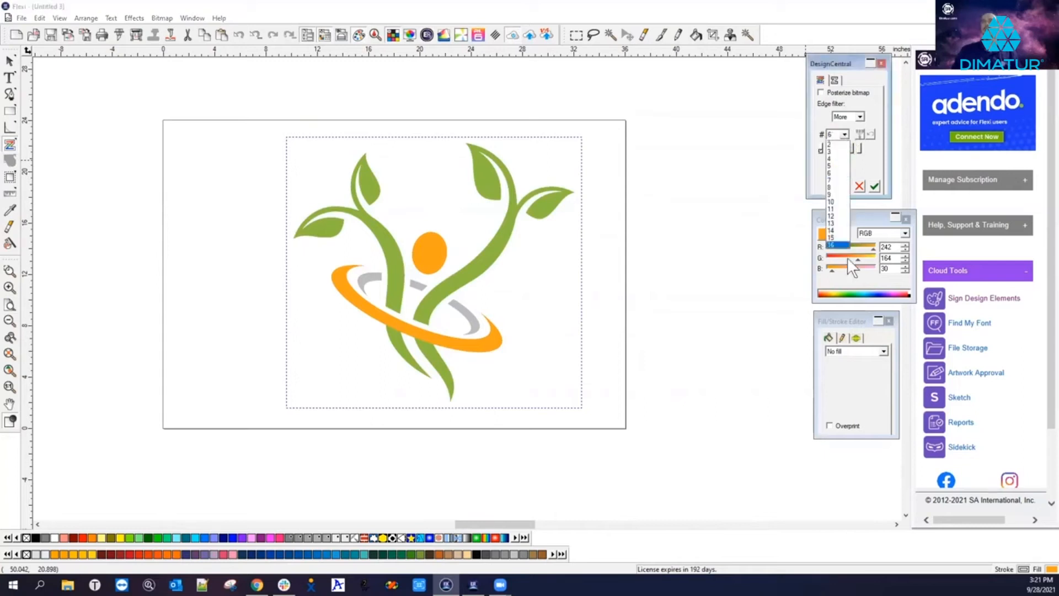
click(837, 246)
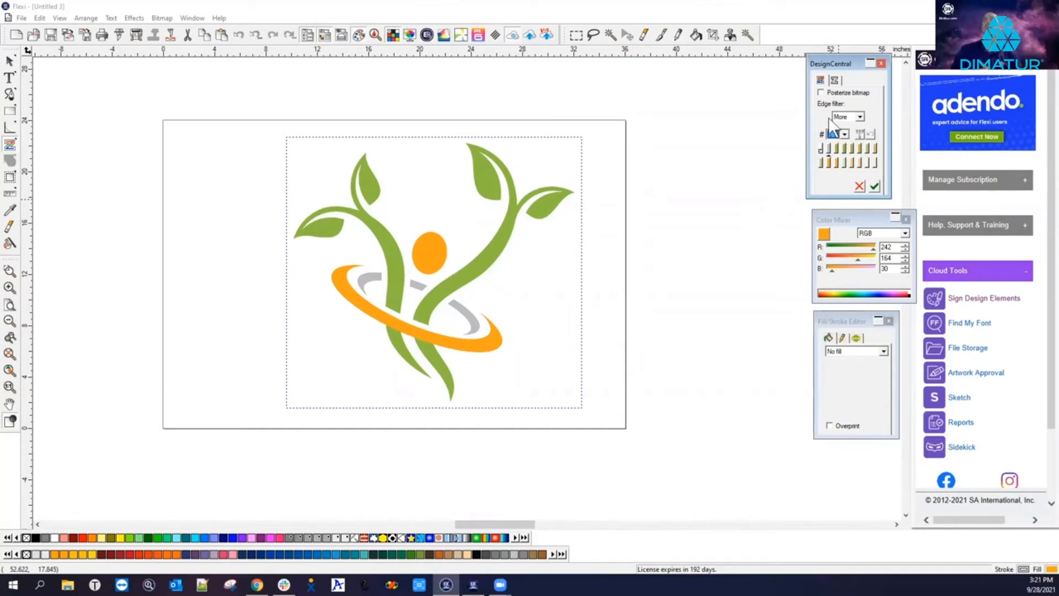
Step: Keep the Color Trace edge filter at More and set the number of colors to 4
click(861, 116)
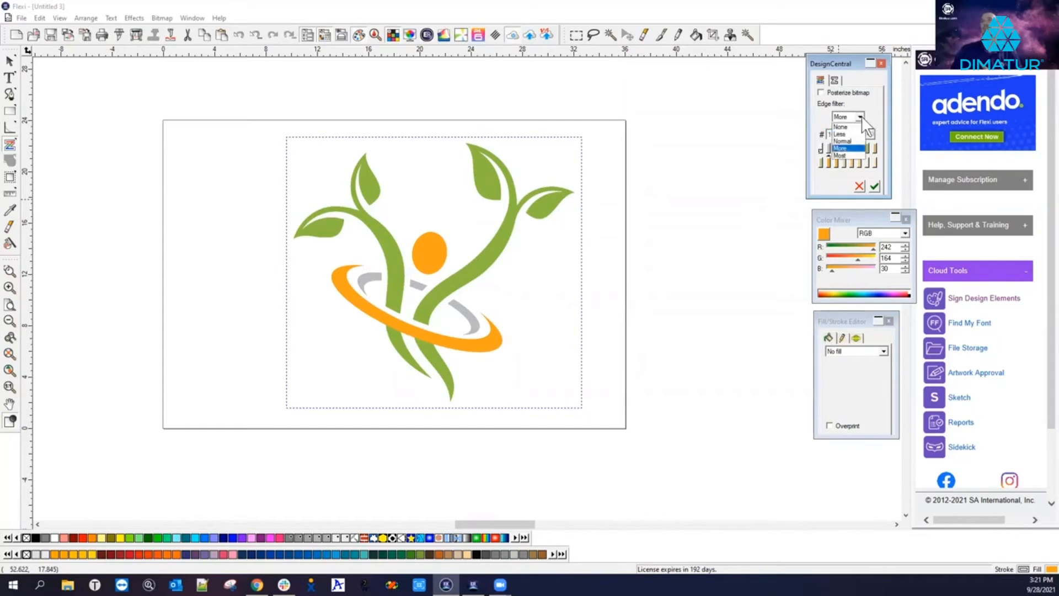
click(849, 148)
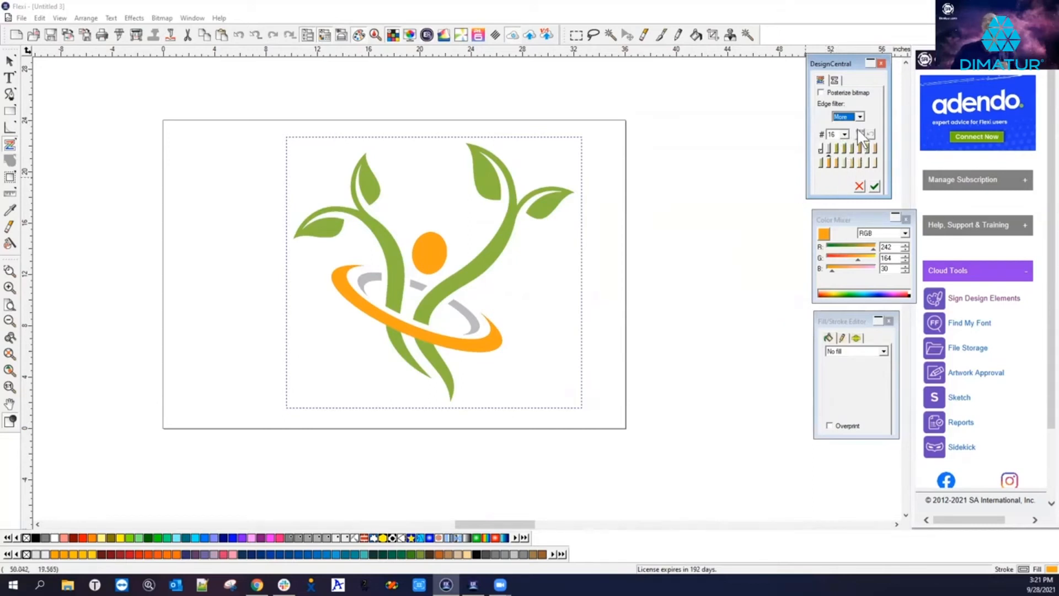
click(845, 134)
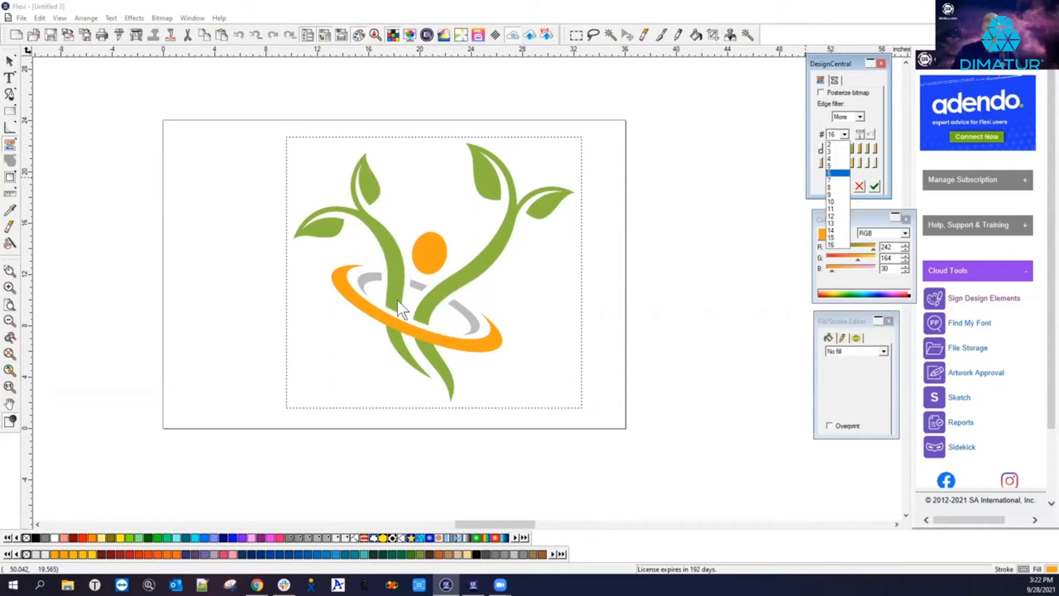
click(840, 159)
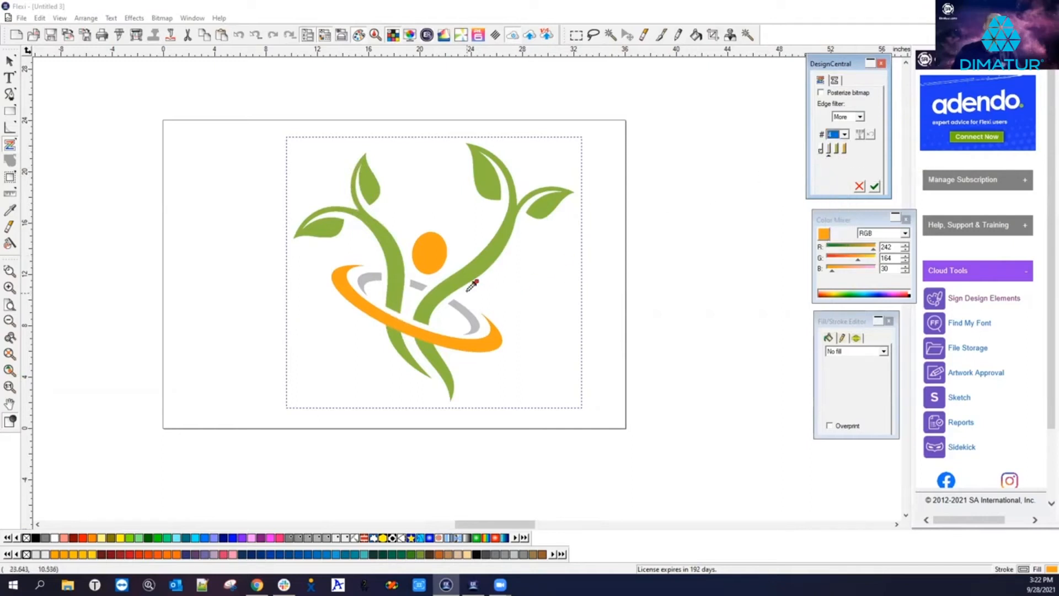
Step: Apply the Color Trace to the plant logo bitmap and exit the tool
scroll(451, 276, up, 5)
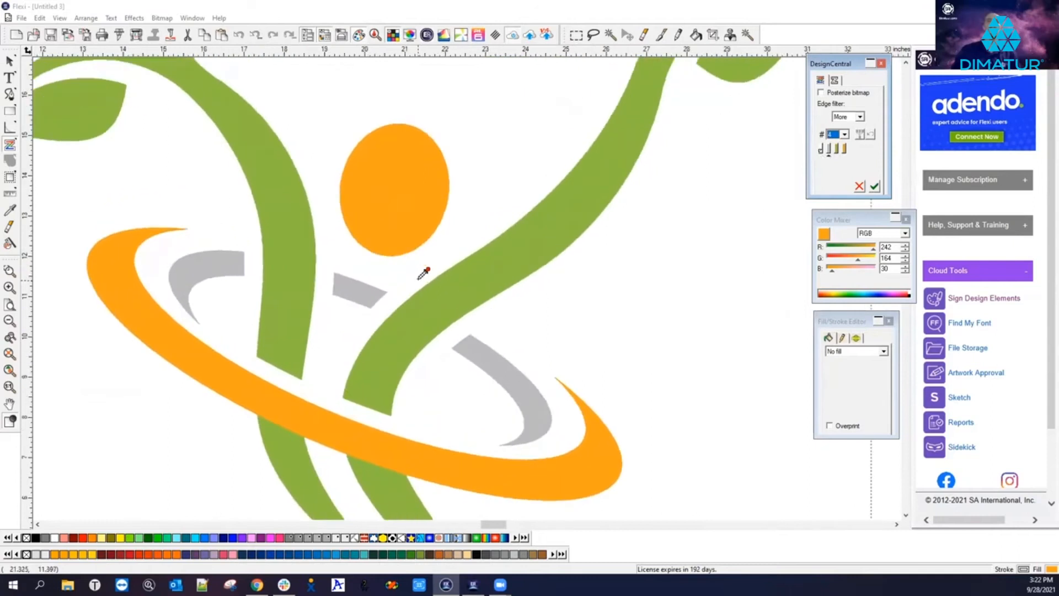
scroll(431, 280, up, 6)
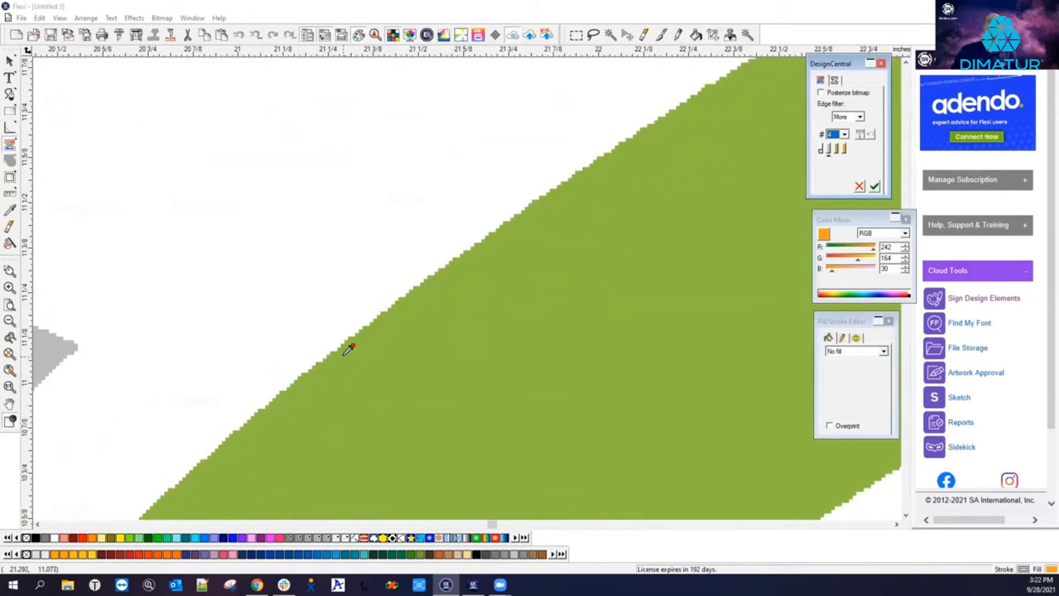
scroll(348, 348, down, 6)
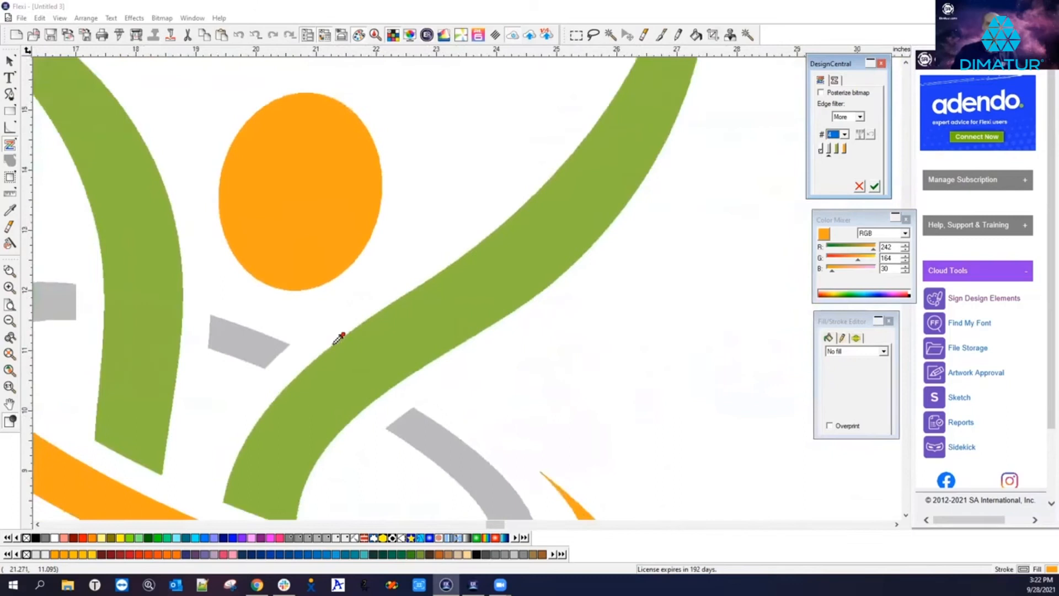
scroll(338, 339, down, 3)
scroll(338, 337, down, 3)
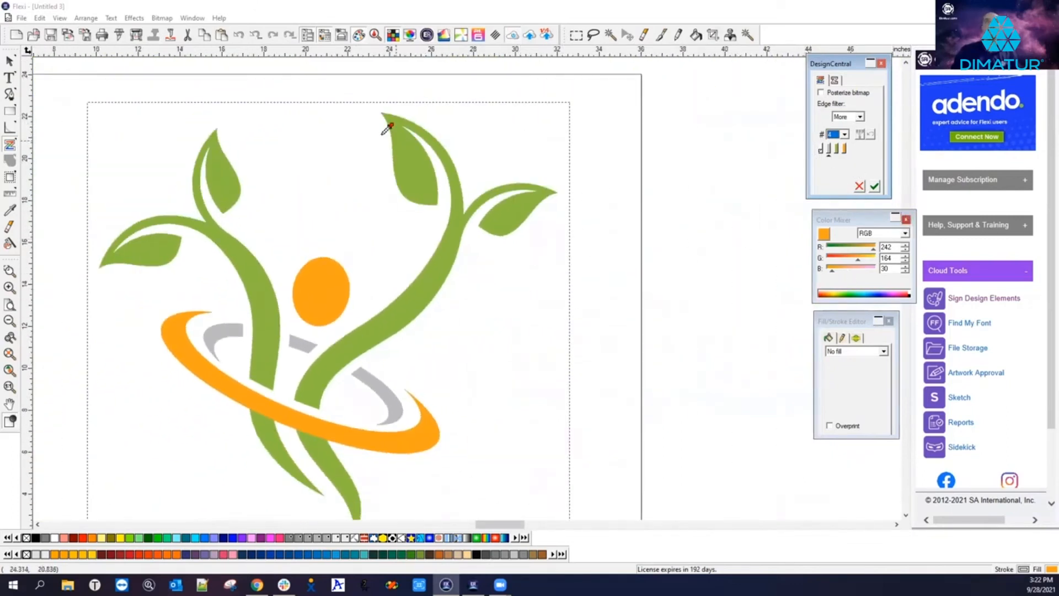
click(876, 184)
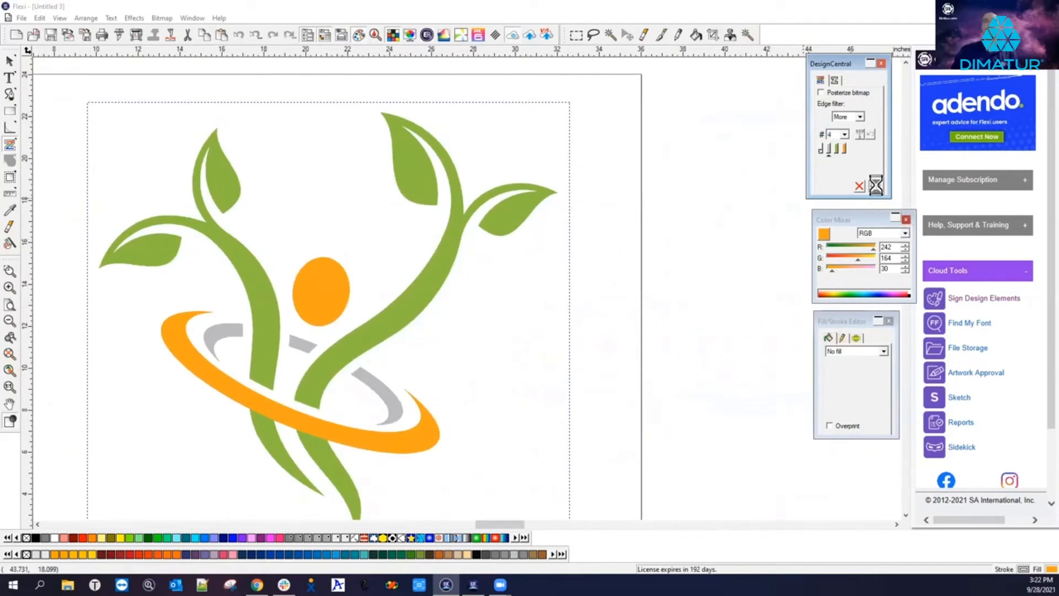
right_click(641, 271)
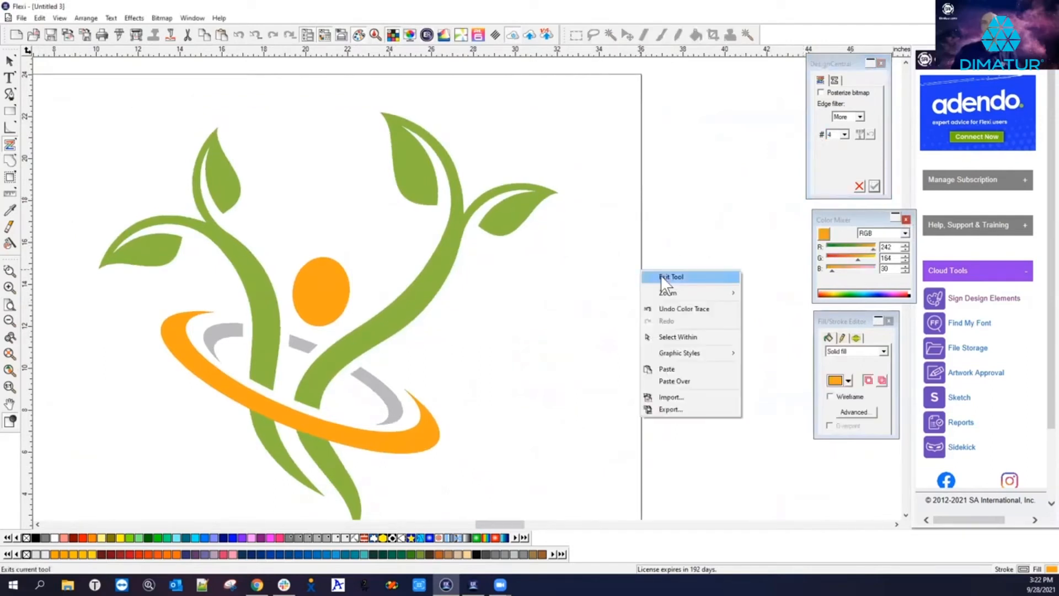
click(664, 276)
Step: Move the original plant logo bitmap off the page, beside the traced vector copy
click(488, 300)
scroll(485, 295, down, 3)
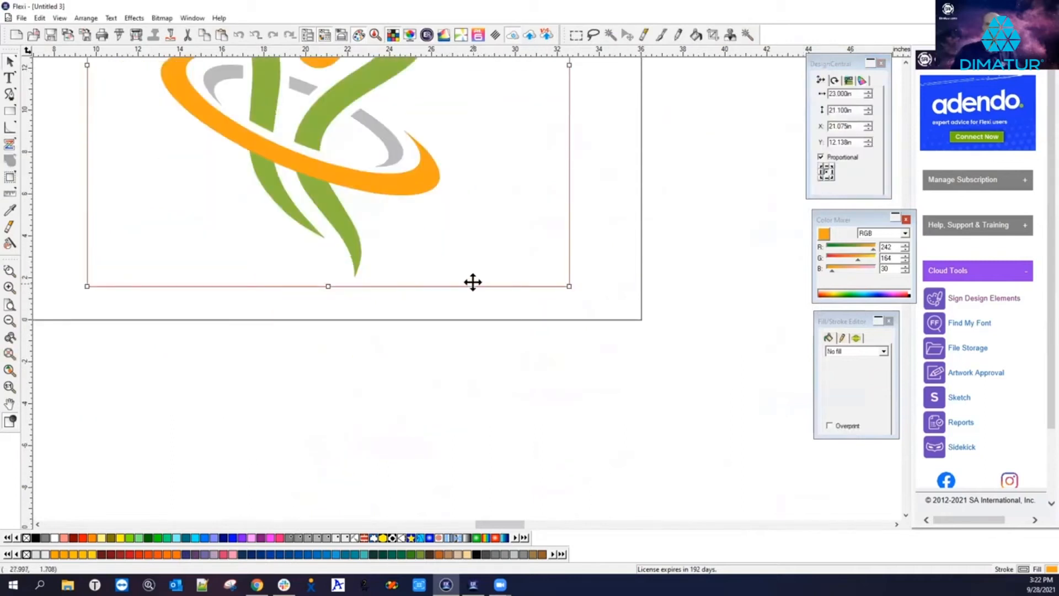
scroll(473, 273, up, 1)
drag(478, 248, 855, 247)
mouse_move(622, 213)
mouse_down()
mouse_move(747, 244)
mouse_move(697, 241)
mouse_up()
click(456, 265)
Step: Examine the traced plant logo up close, checking the edges of its green stems, orange ring and gray arcs
scroll(445, 251, down, 3)
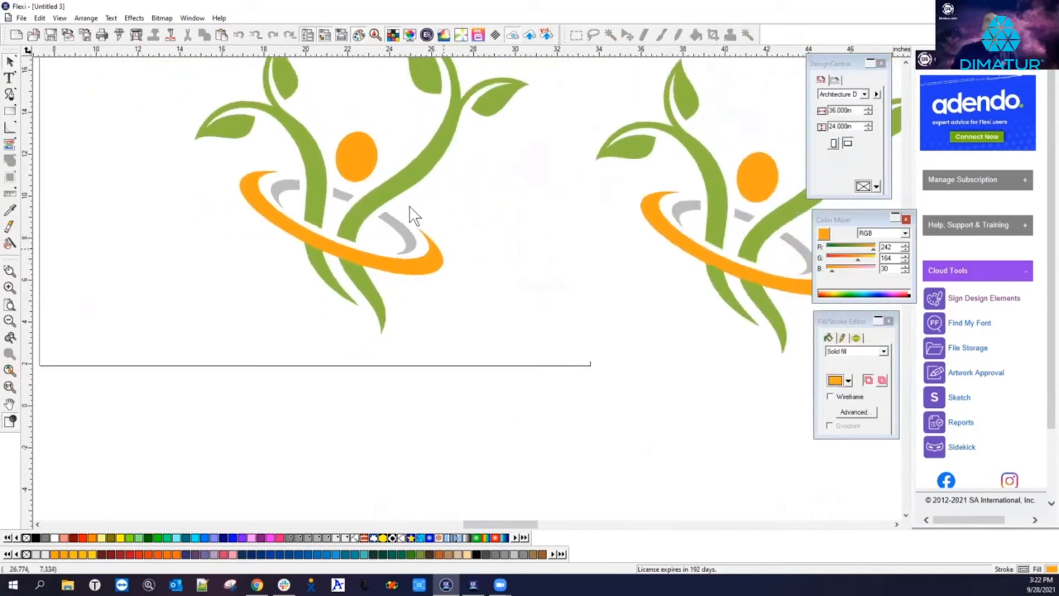
scroll(347, 188, up, 1)
scroll(338, 311, up, 2)
click(410, 273)
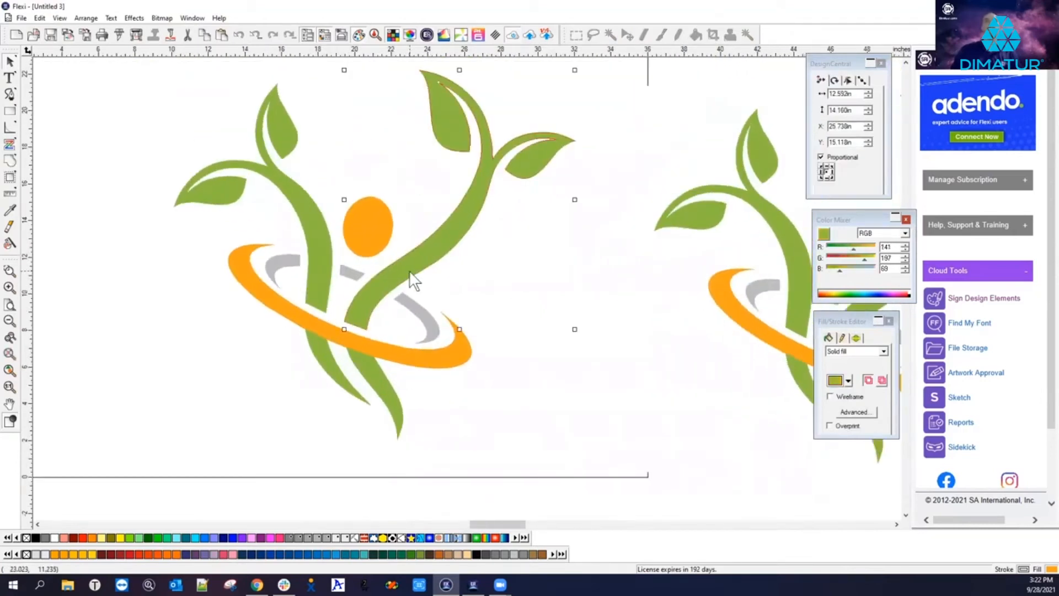
click(416, 242)
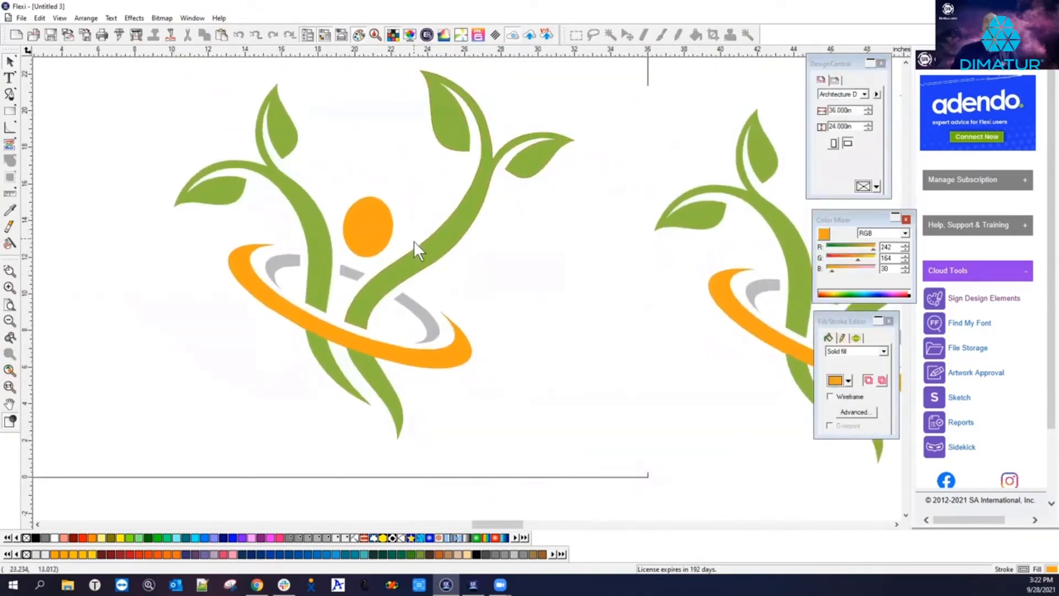
scroll(414, 259, up, 2)
scroll(411, 265, up, 3)
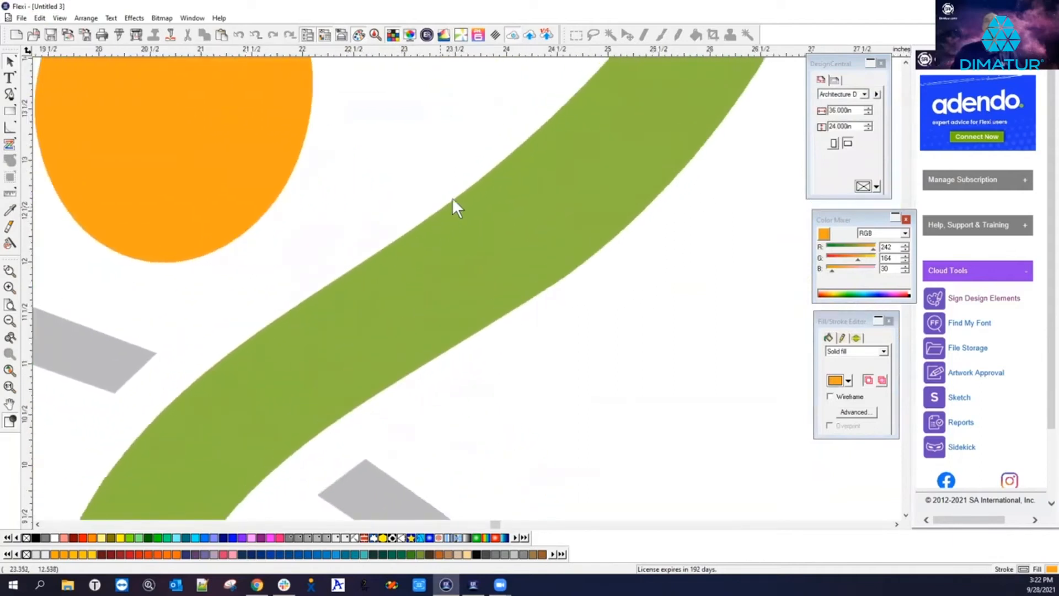
scroll(280, 258, up, 4)
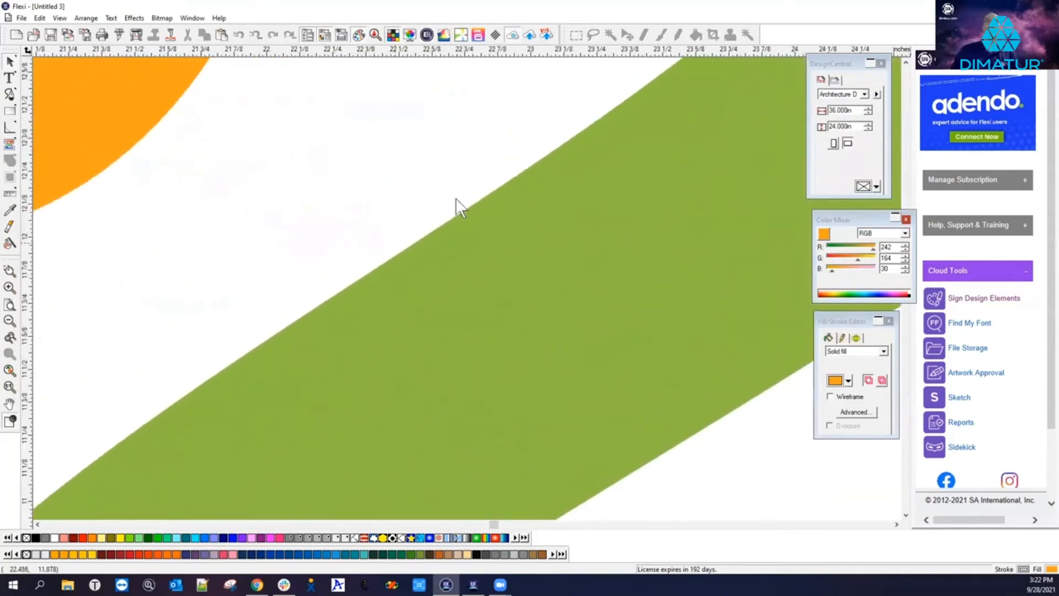
scroll(157, 417, down, 5)
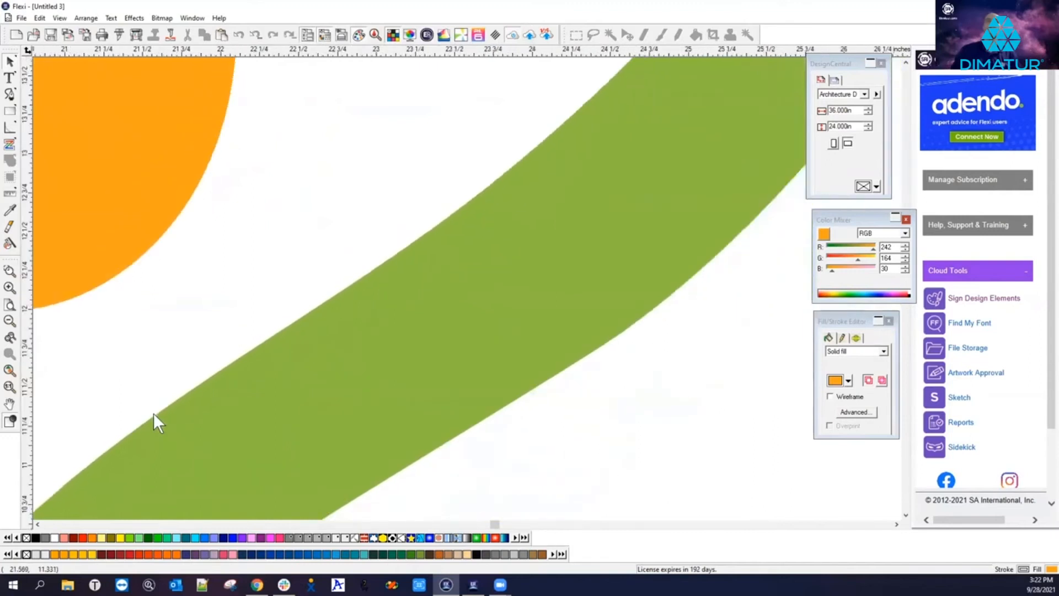
scroll(431, 344, down, 3)
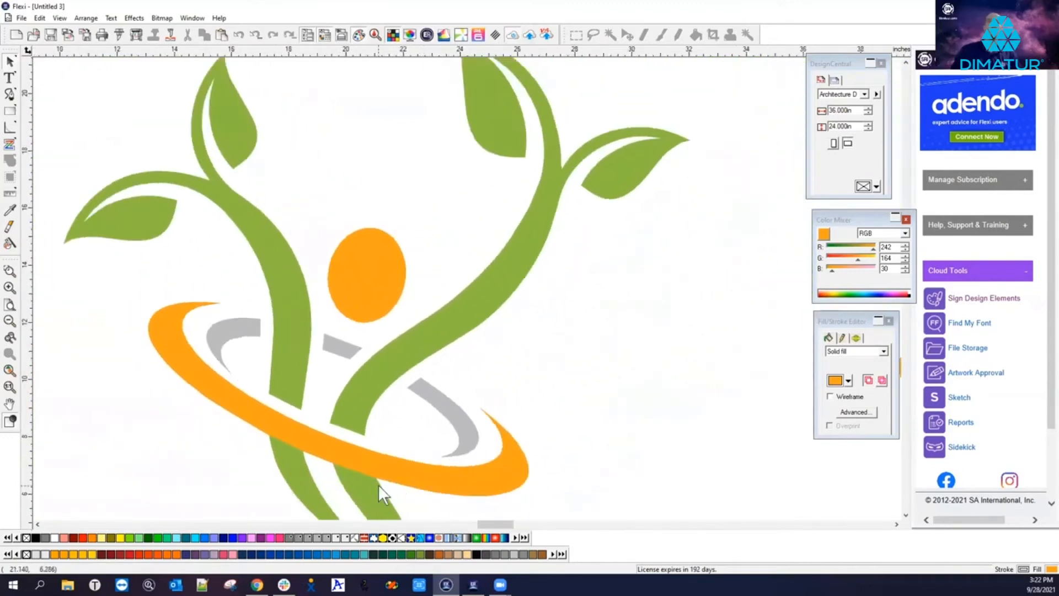
scroll(257, 398, up, 1)
scroll(257, 399, up, 4)
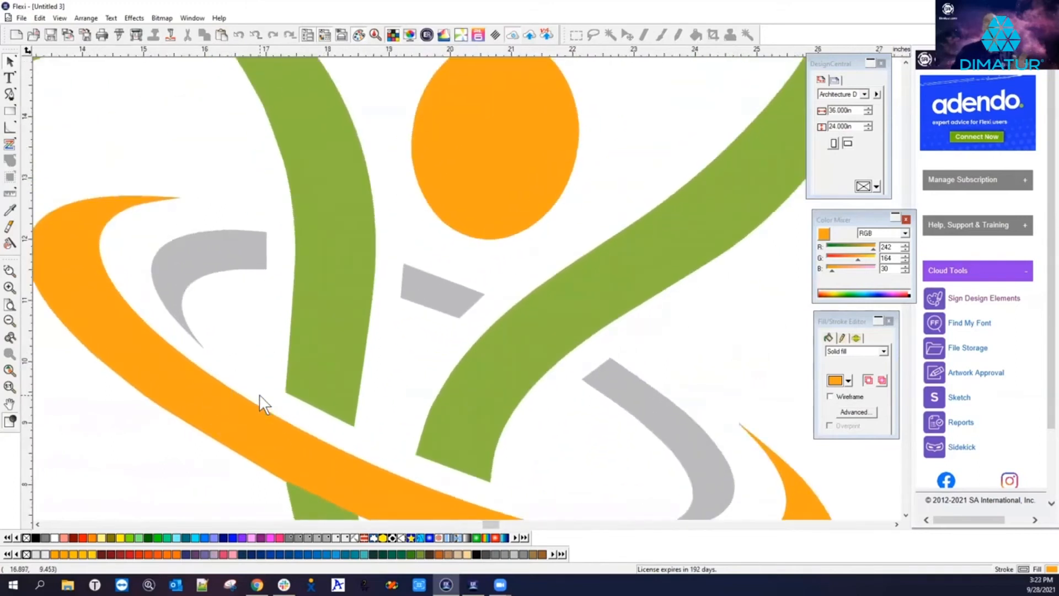
scroll(274, 394, down, 5)
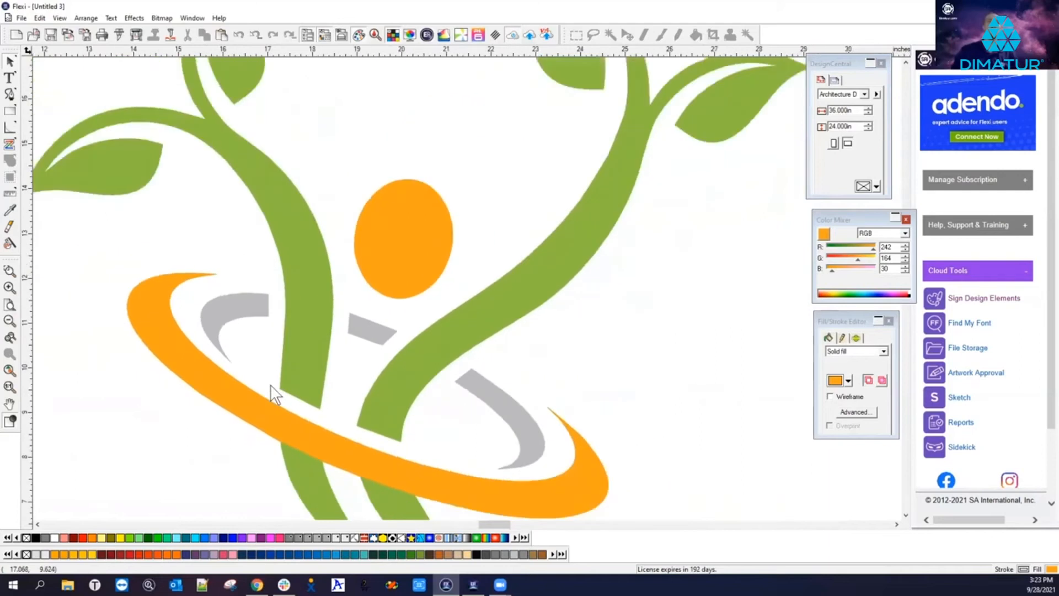
scroll(419, 314, up, 2)
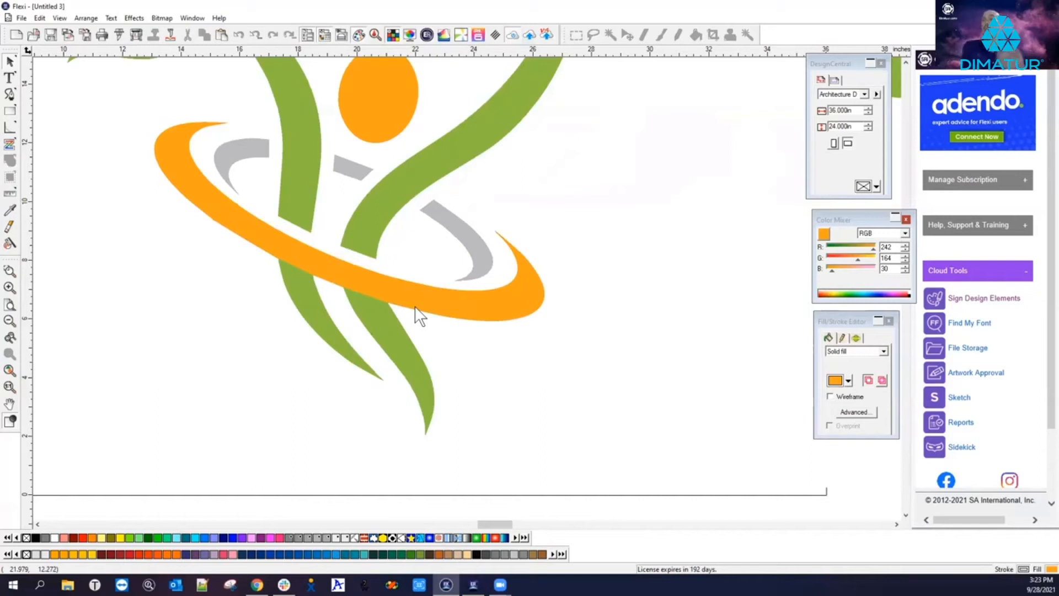
scroll(420, 254, down, 6)
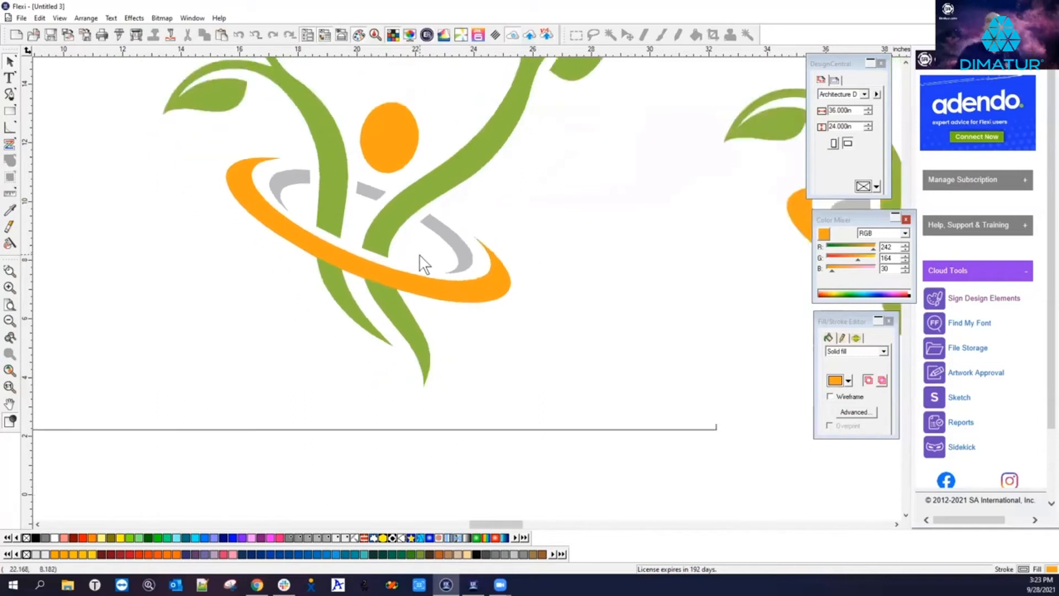
scroll(333, 311, down, 2)
scroll(336, 320, down, 1)
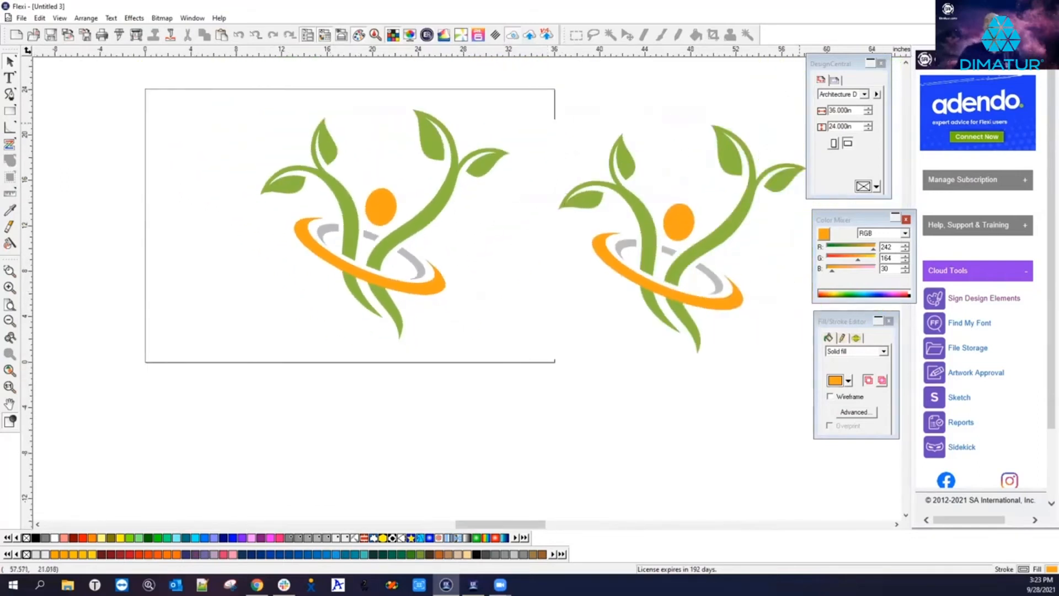
Step: Open the recent file Blurry house logo.fs and bring its two house logos into close view
click(22, 17)
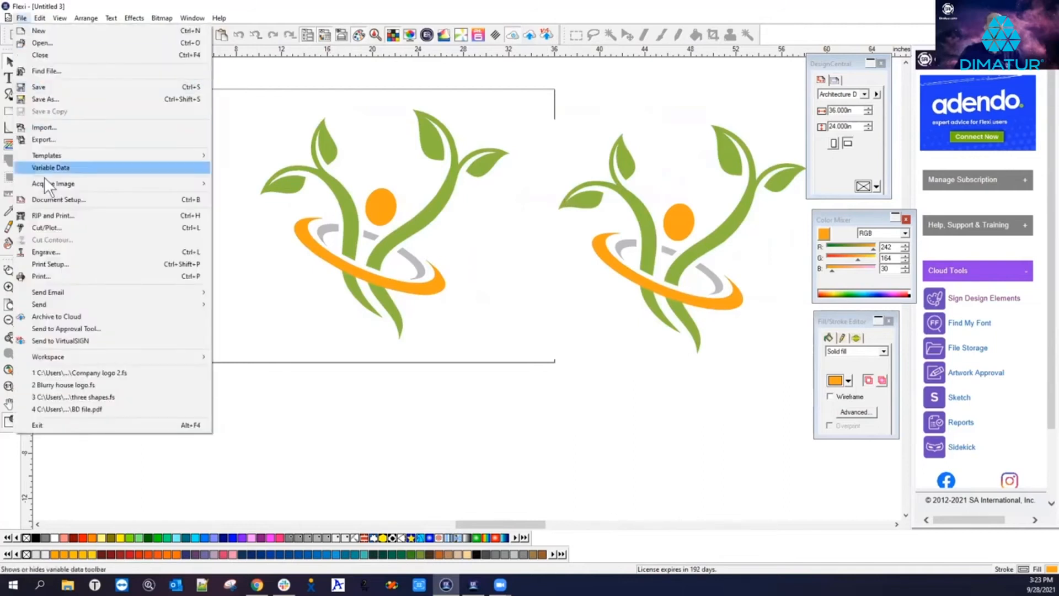
click(63, 385)
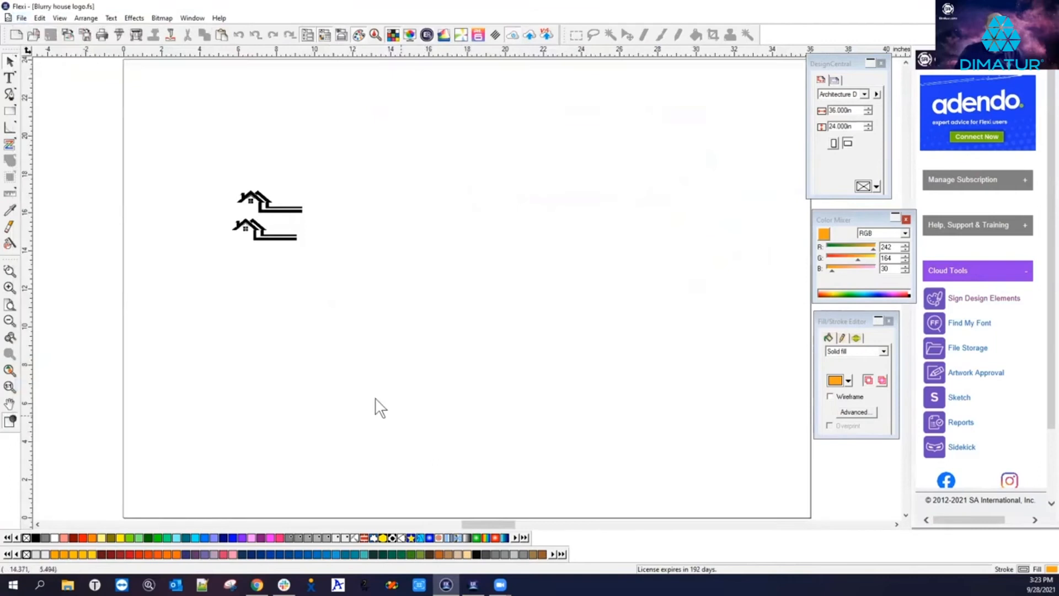
scroll(282, 208, up, 6)
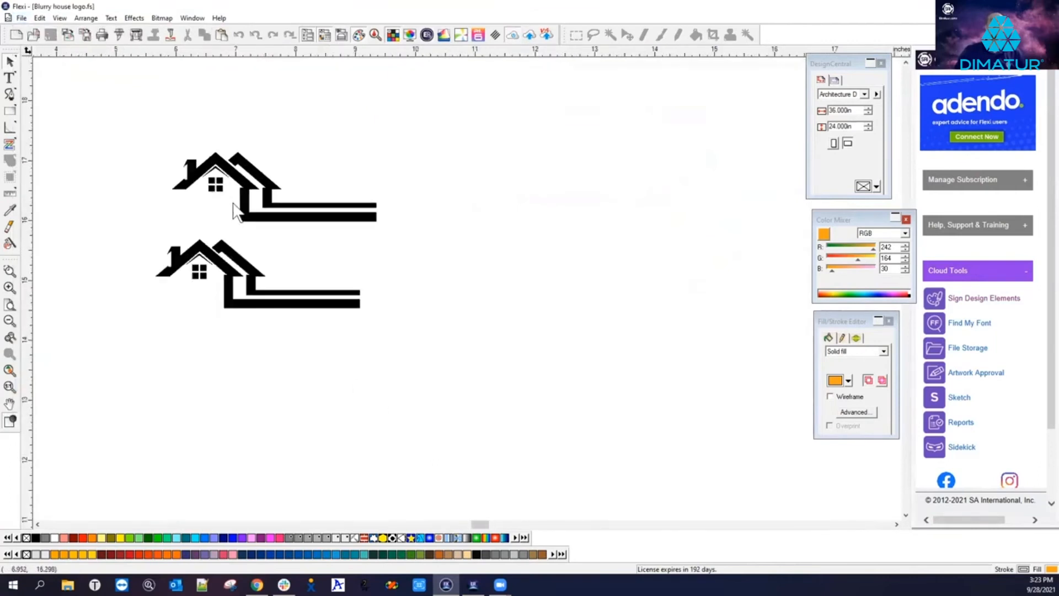
scroll(180, 180, up, 2)
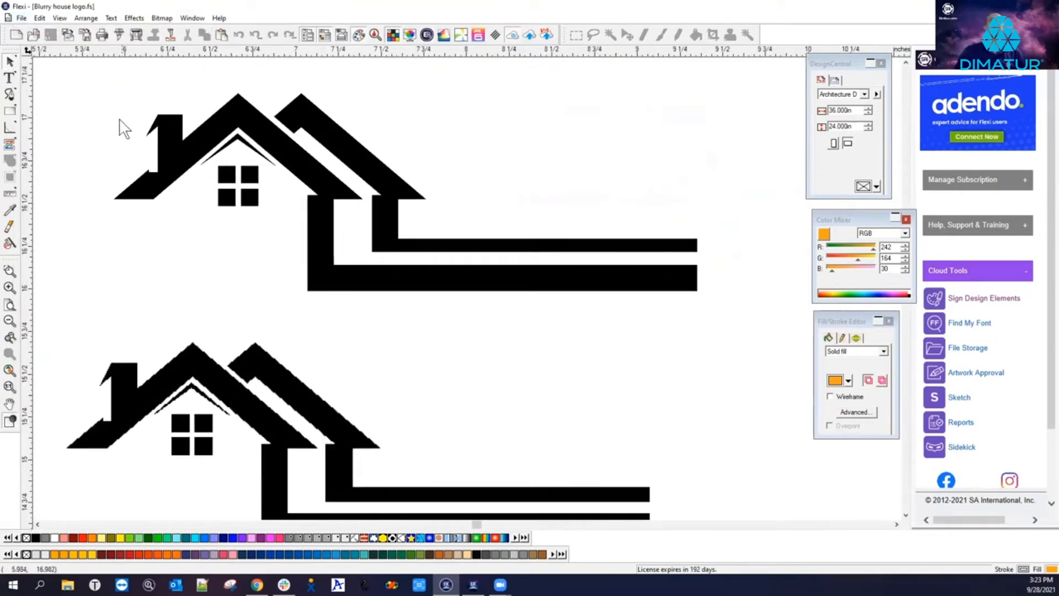
scroll(221, 144, up, 4)
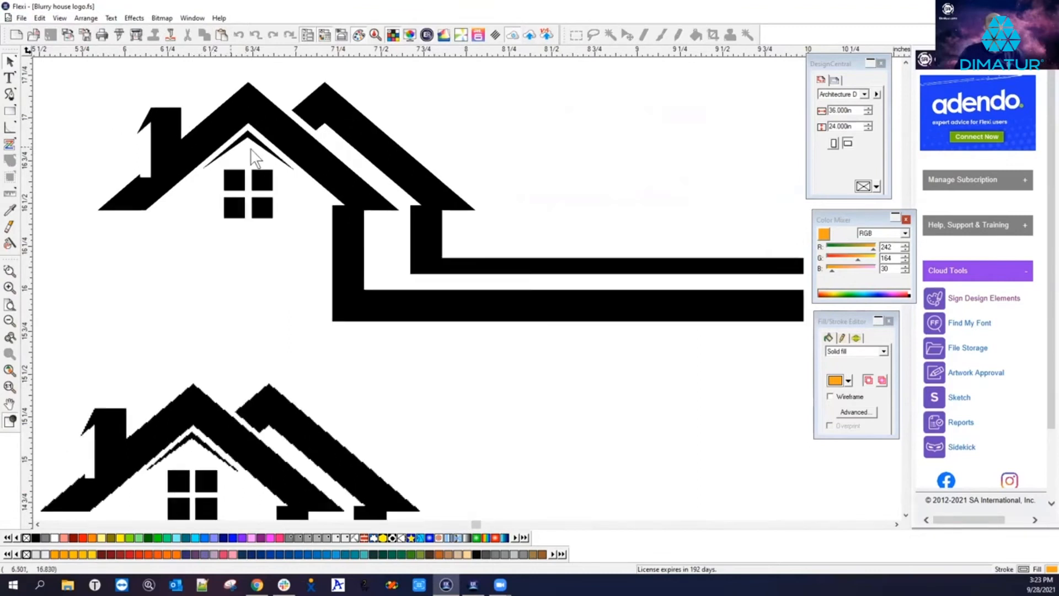
Step: Compare the edge quality of the upper house logo's vector outlines with the roof and window edges of the lower bitmap
click(221, 138)
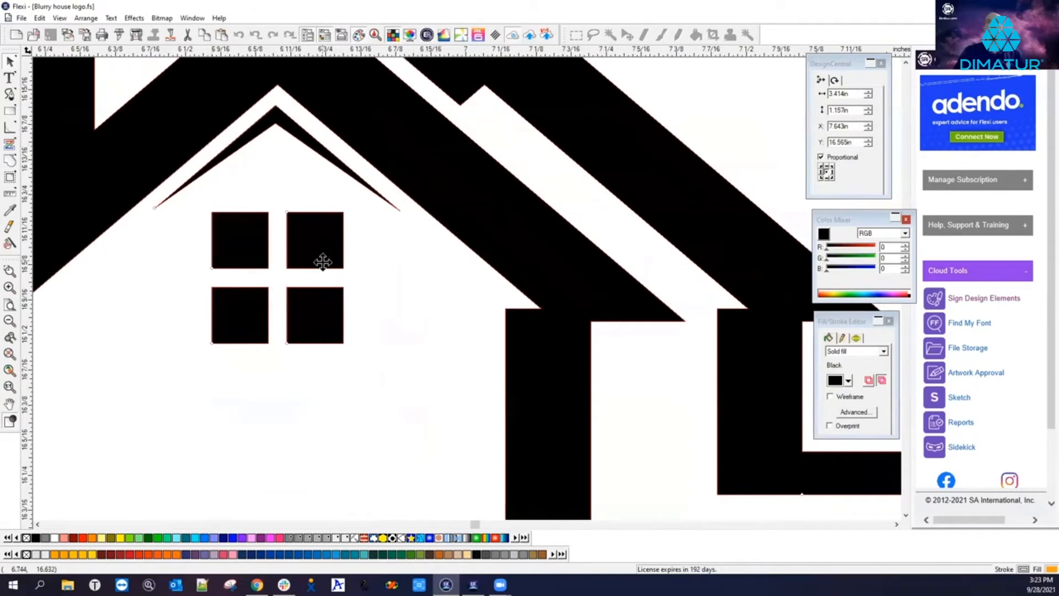
scroll(408, 287, down, 2)
scroll(422, 292, down, 1)
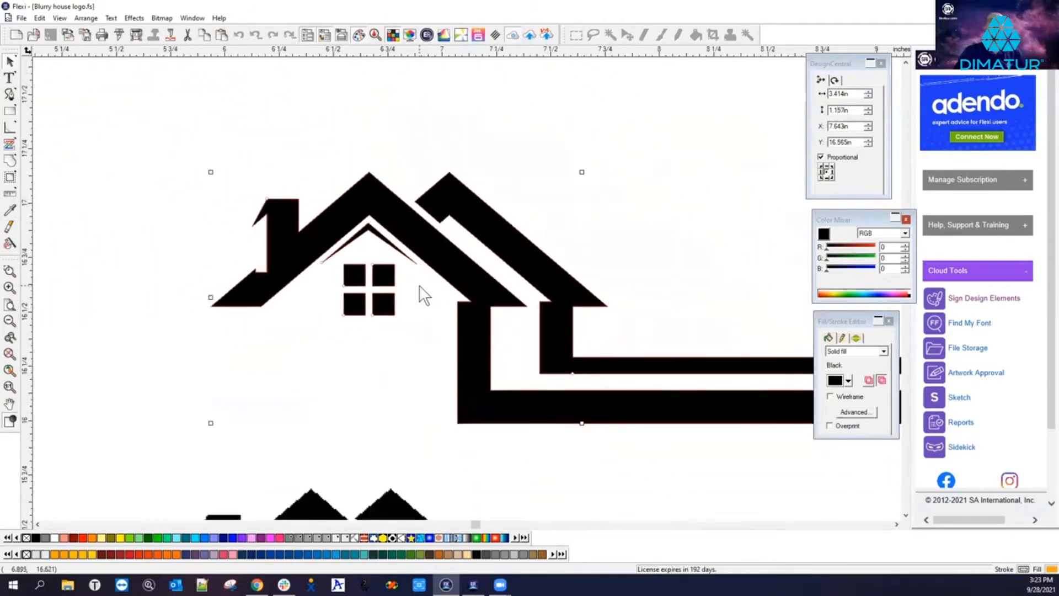
click(408, 375)
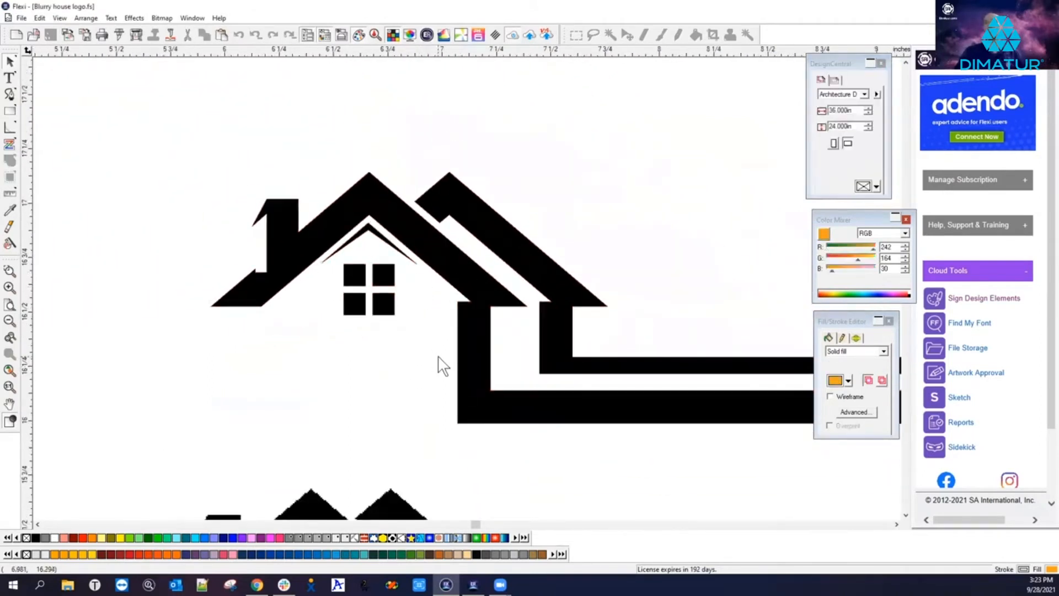
scroll(436, 359, down, 2)
scroll(441, 363, down, 2)
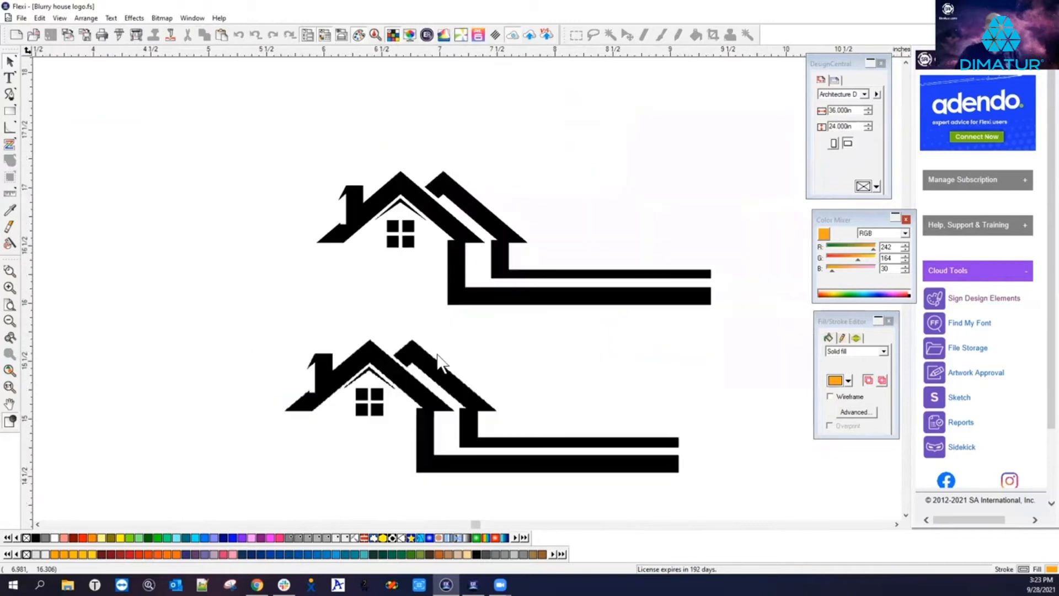
drag(266, 337, 696, 505)
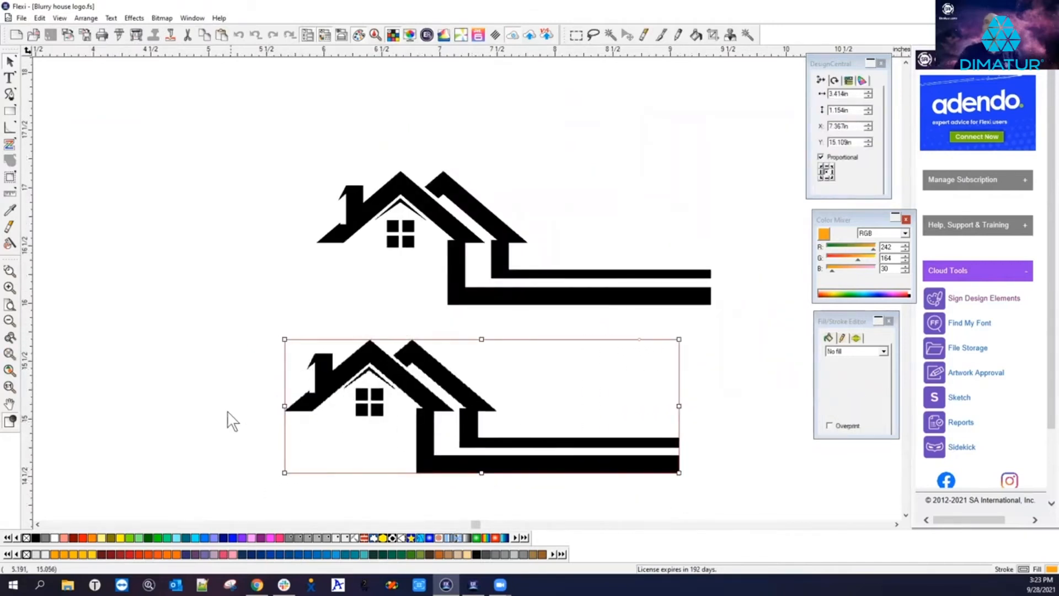
click(370, 436)
scroll(342, 408, up, 2)
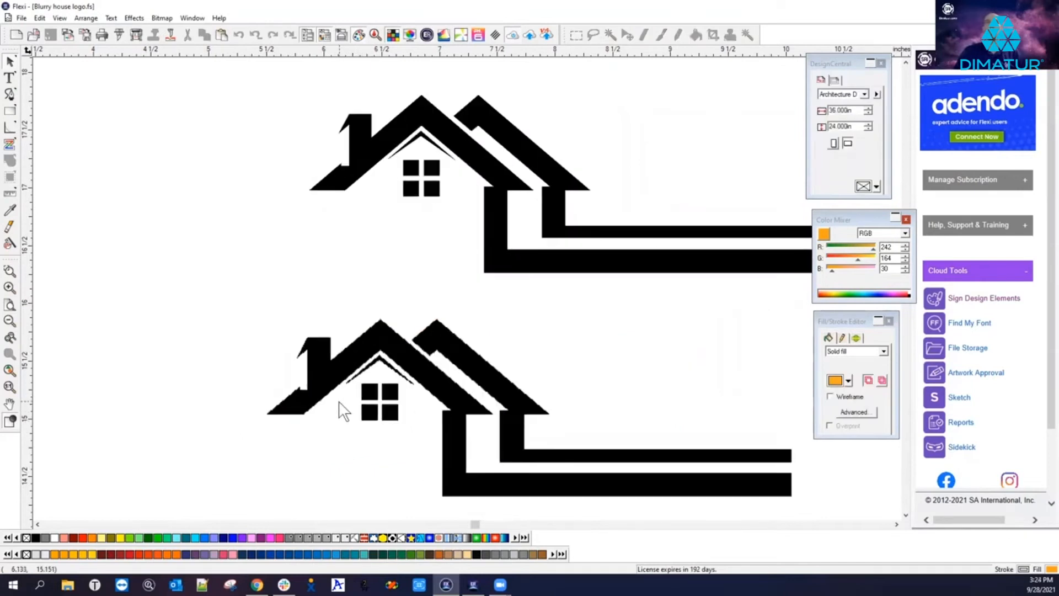
scroll(343, 409, up, 3)
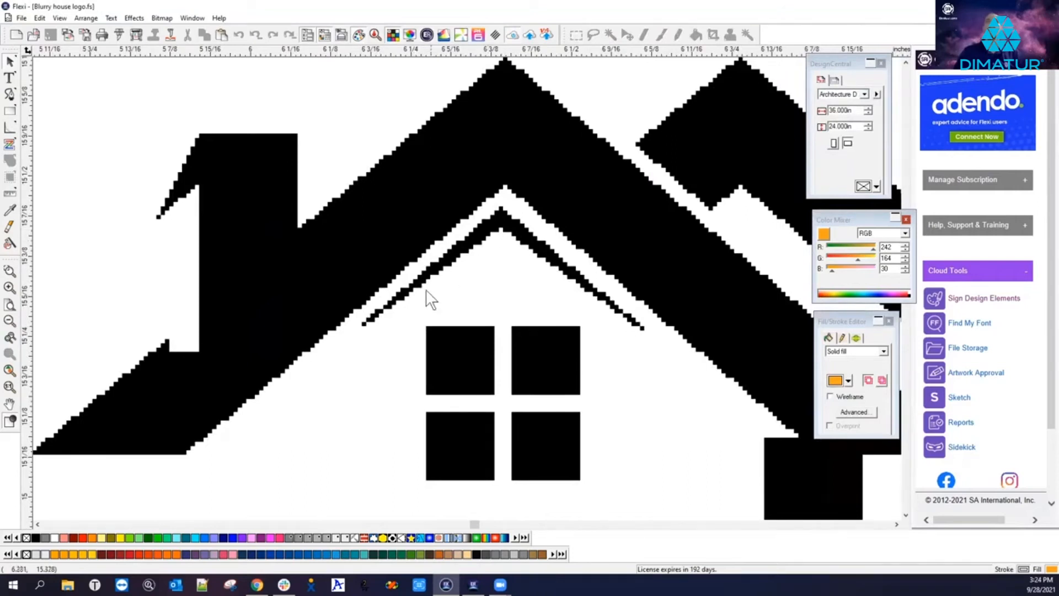
Step: Vectorize the lower house logo bitmap with the Bezier method
scroll(265, 334, down, 3)
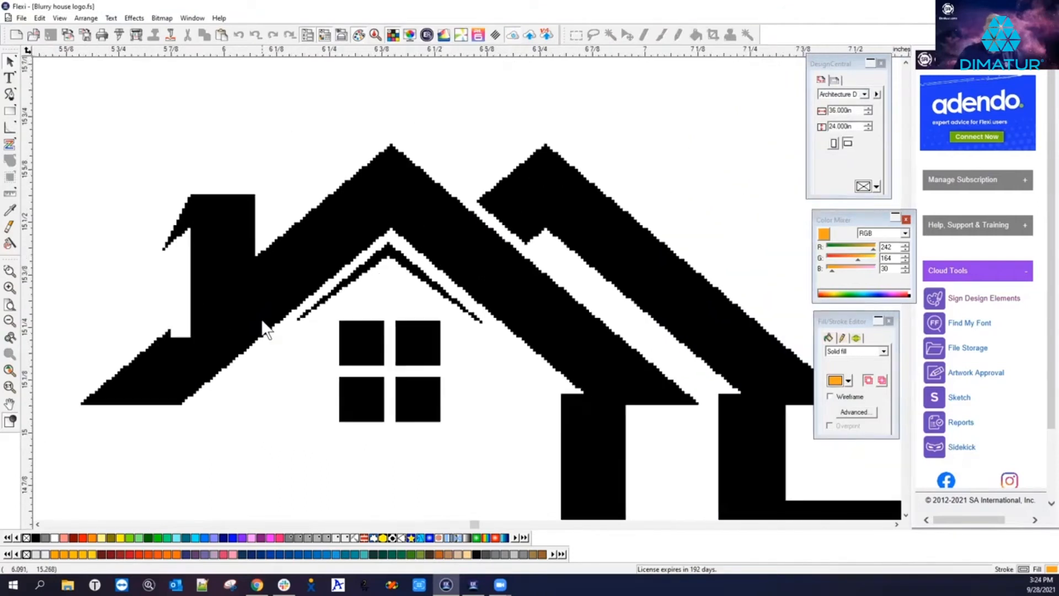
scroll(265, 334, down, 3)
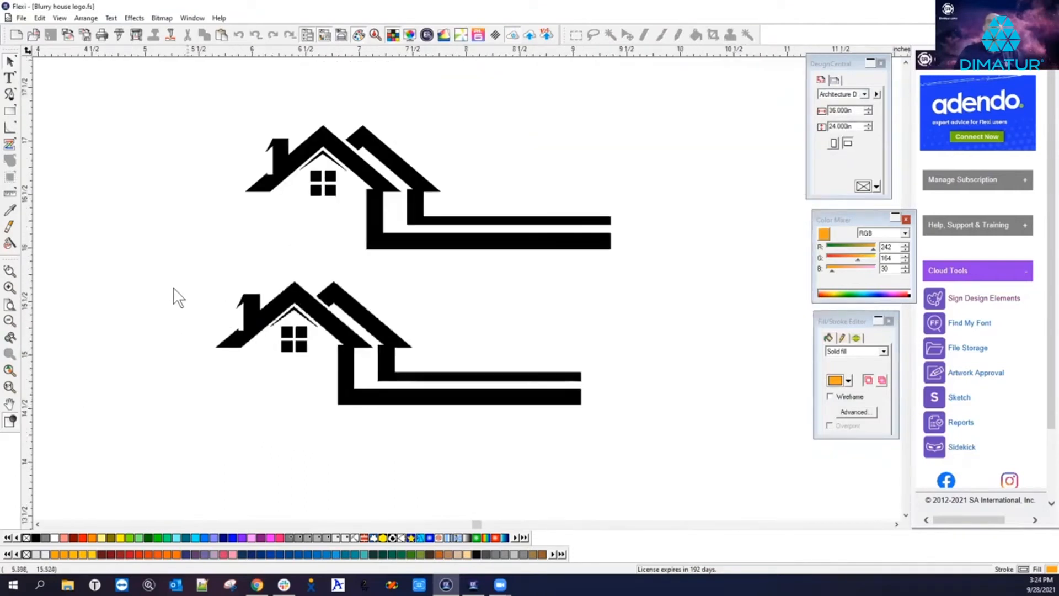
drag(186, 271, 595, 441)
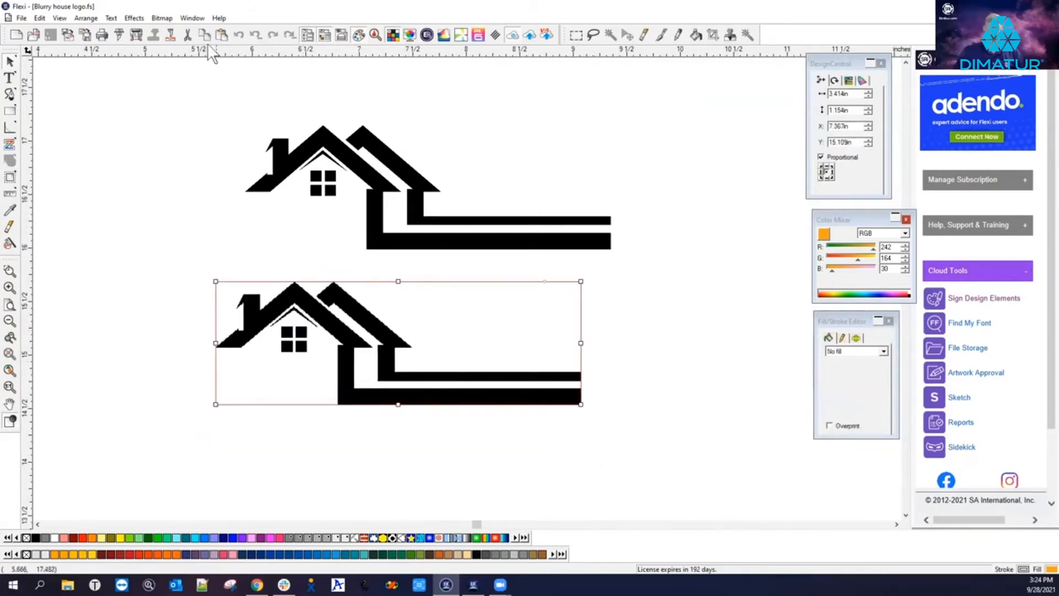
click(155, 16)
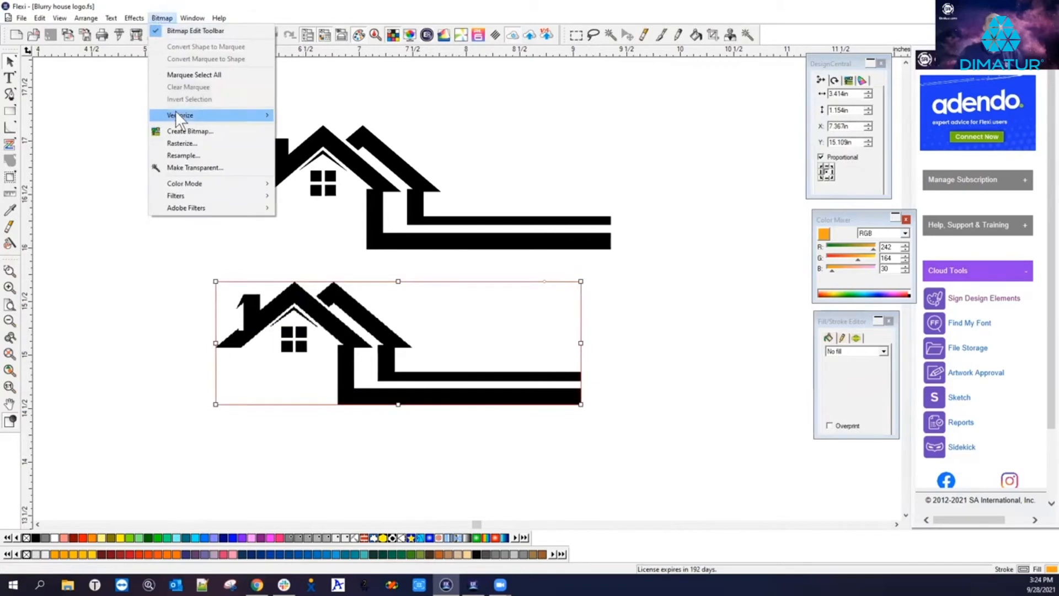
mouse_move(175, 110)
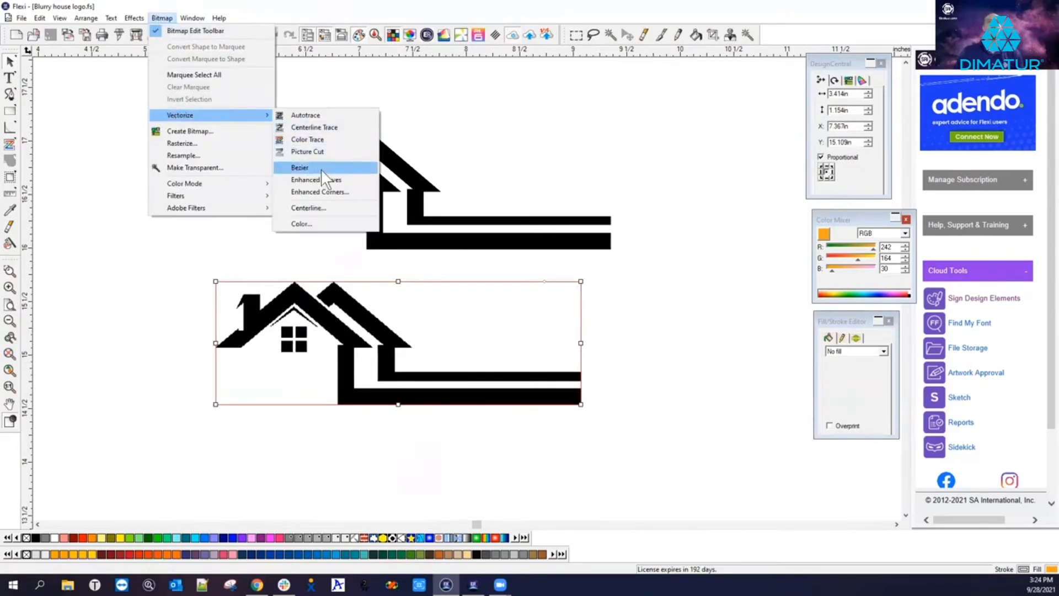
click(321, 169)
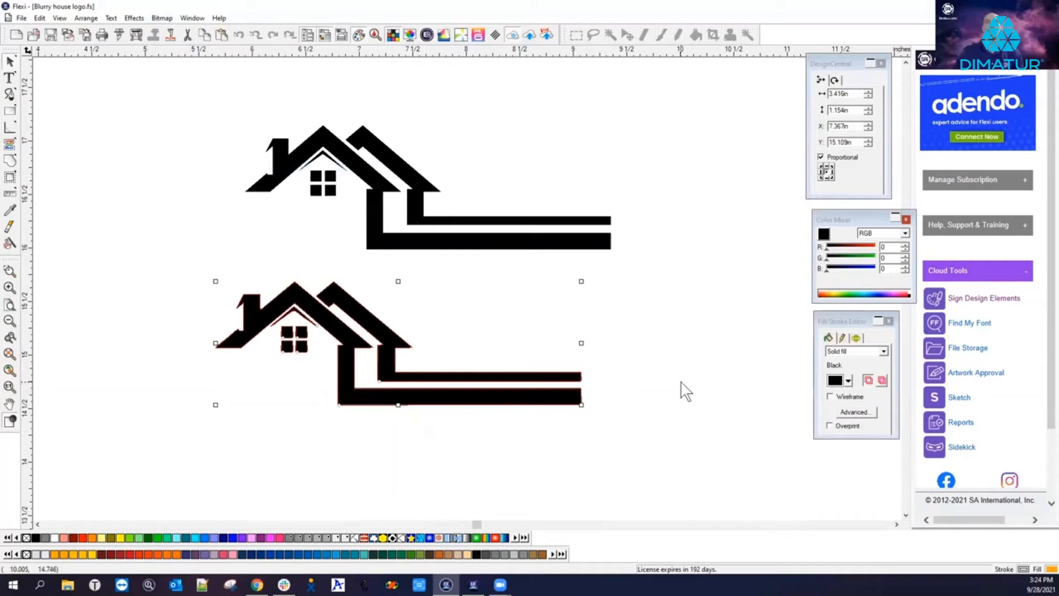
Step: Move the original bitmap off its trace and examine the edges and corners of the lower traced house
scroll(331, 346, up, 4)
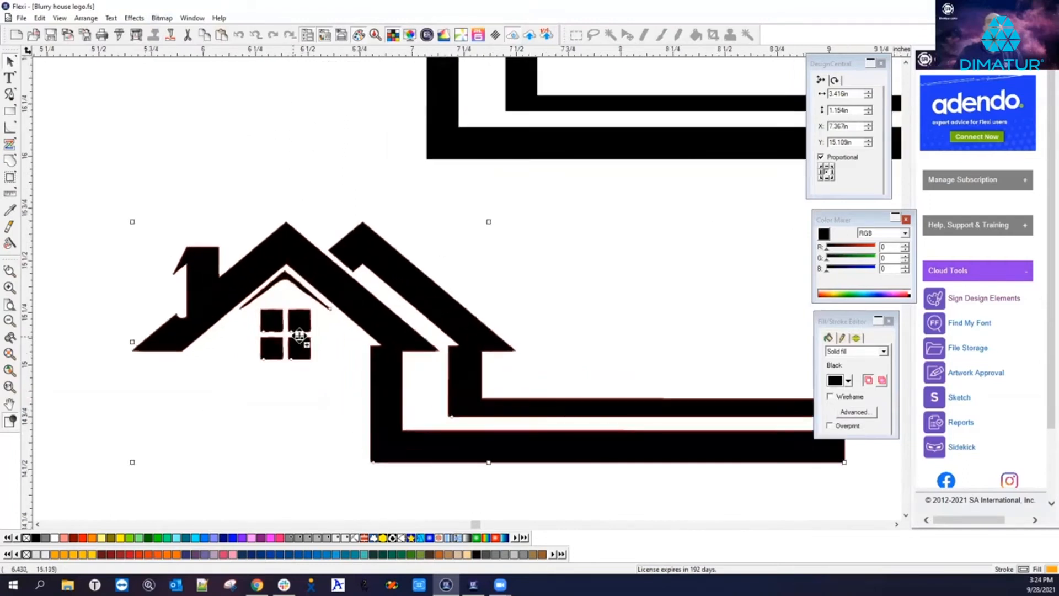
scroll(307, 346, up, 2)
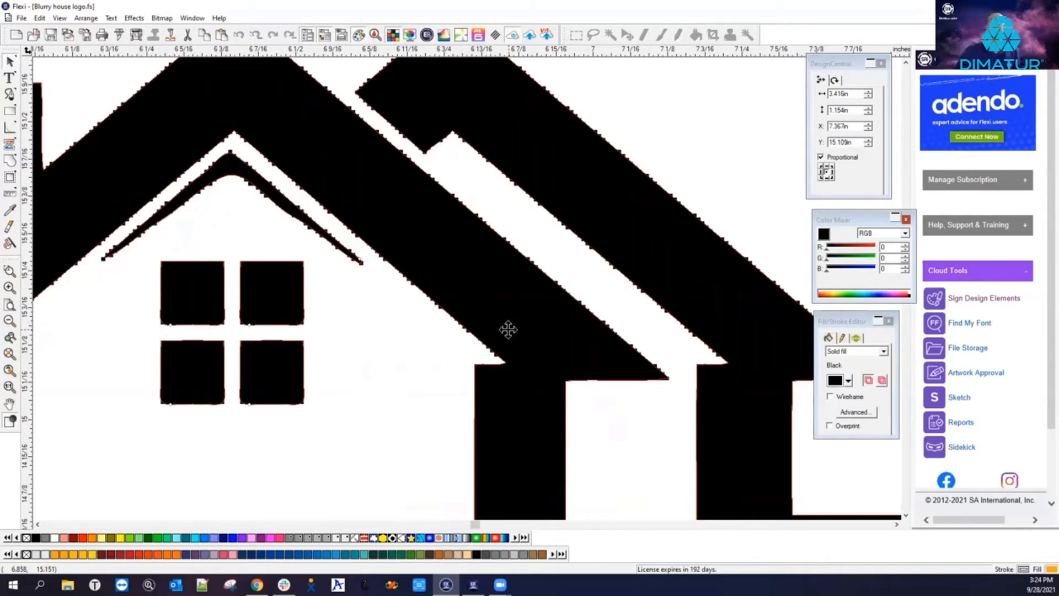
scroll(246, 369, down, 2)
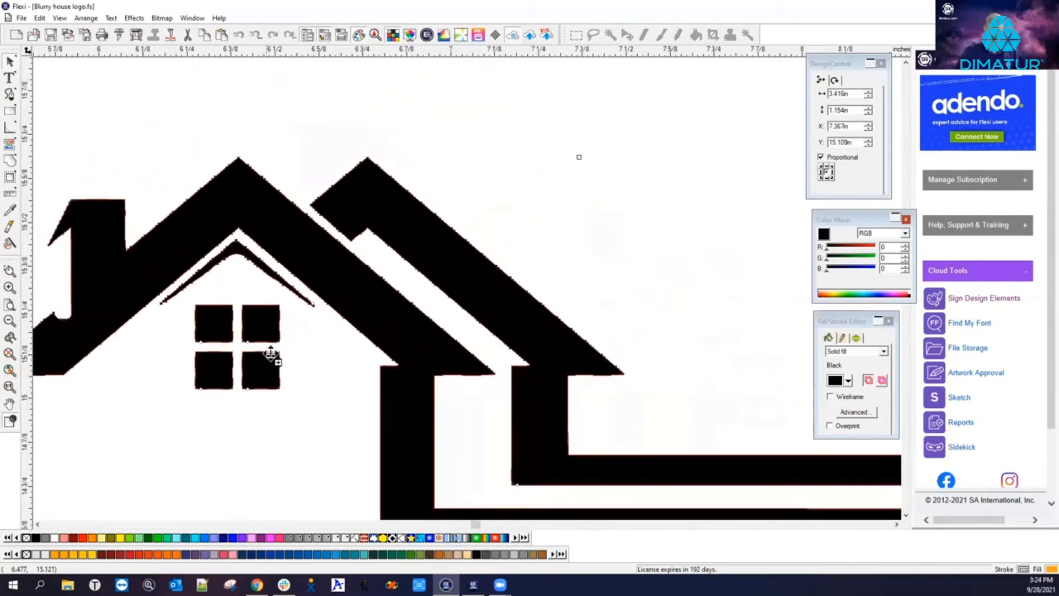
scroll(271, 355, down, 2)
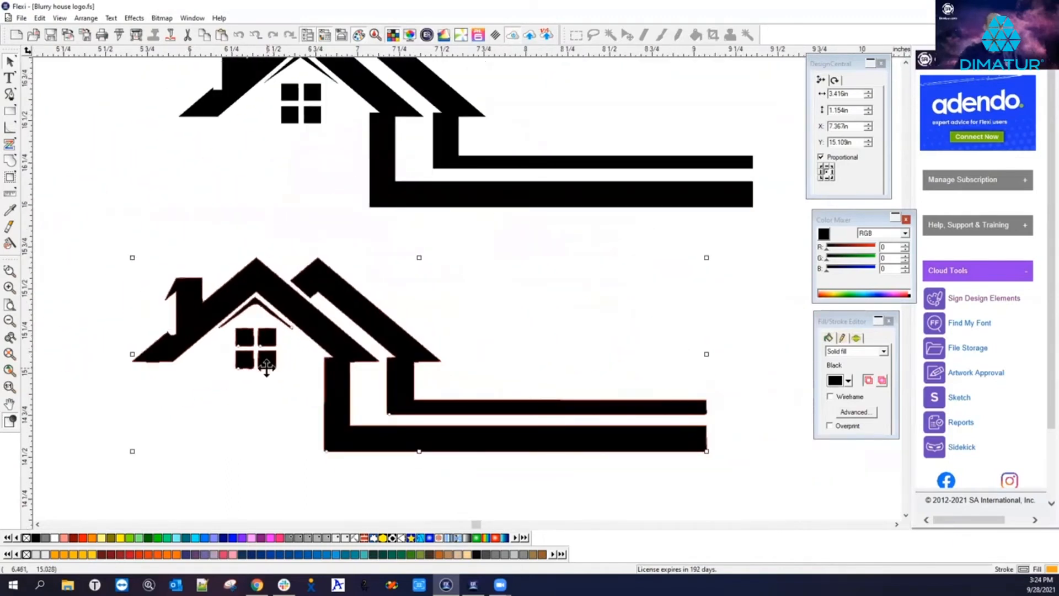
click(537, 231)
drag(494, 307, 714, 303)
scroll(160, 340, up, 1)
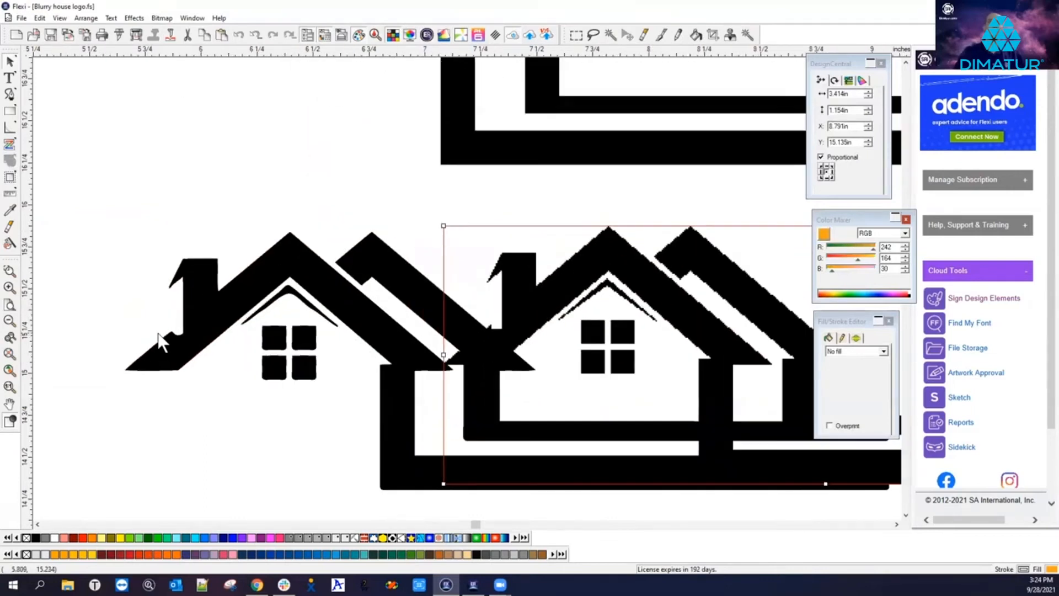
scroll(166, 341, up, 2)
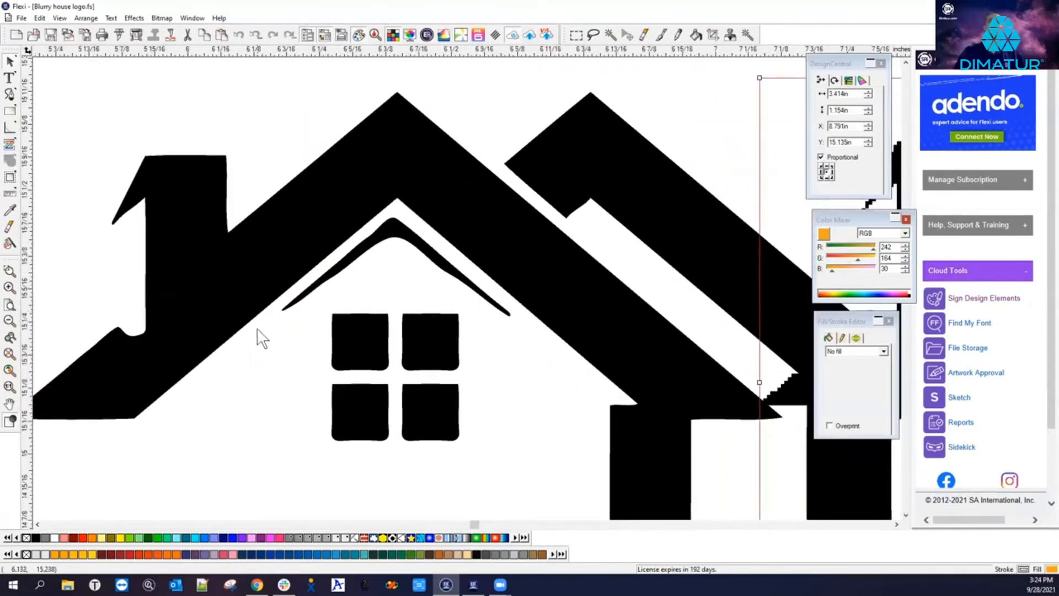
scroll(150, 332, down, 2)
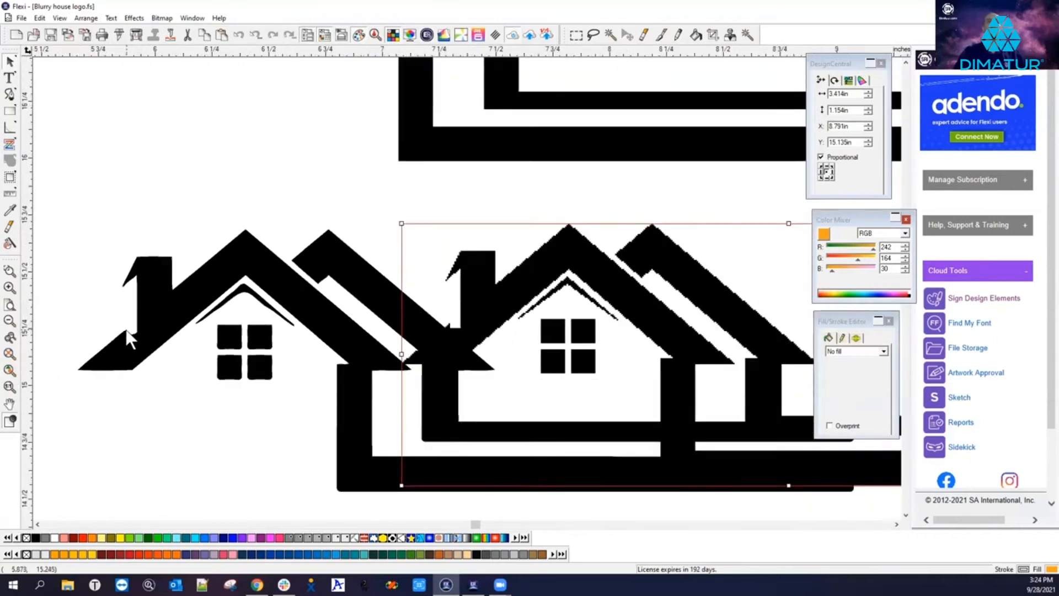
scroll(128, 338, down, 1)
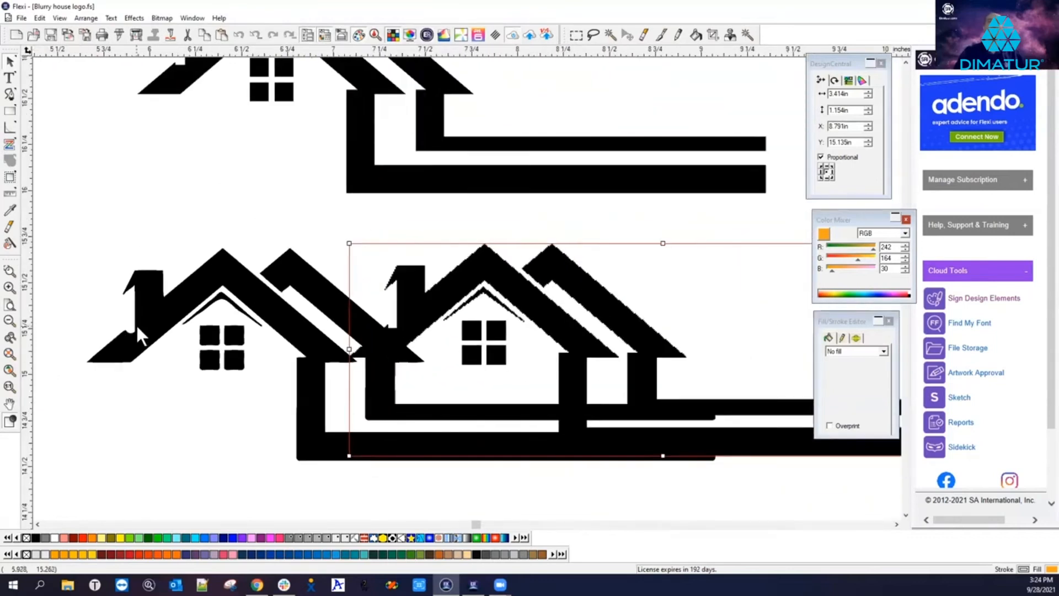
Step: Undo the bitmap move and the previous trace of the lower house logo, leaving nothing selected
key(ctrl+z)
click(567, 303)
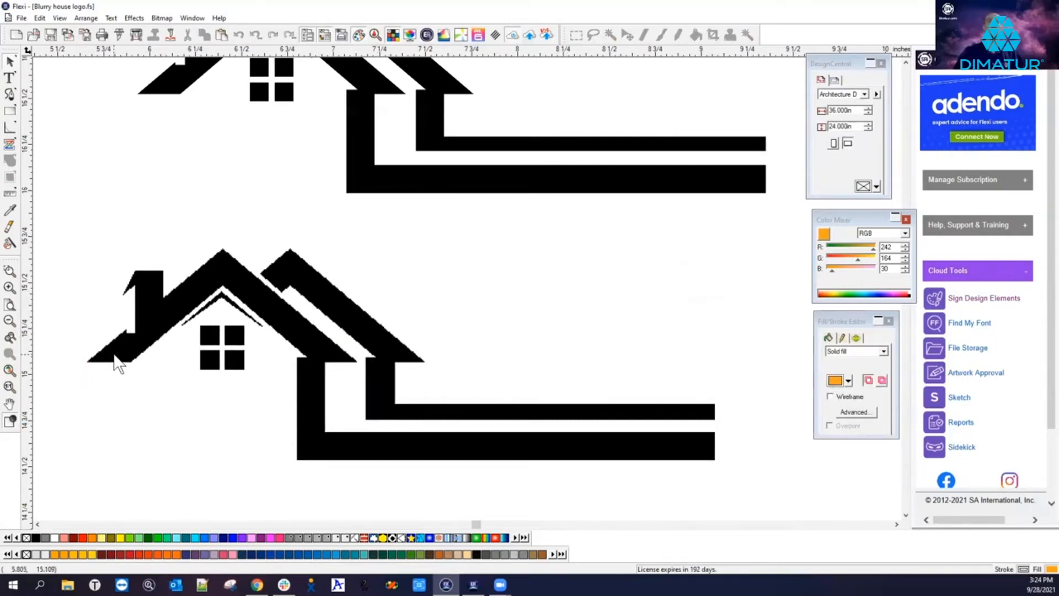
click(156, 14)
mouse_move(191, 118)
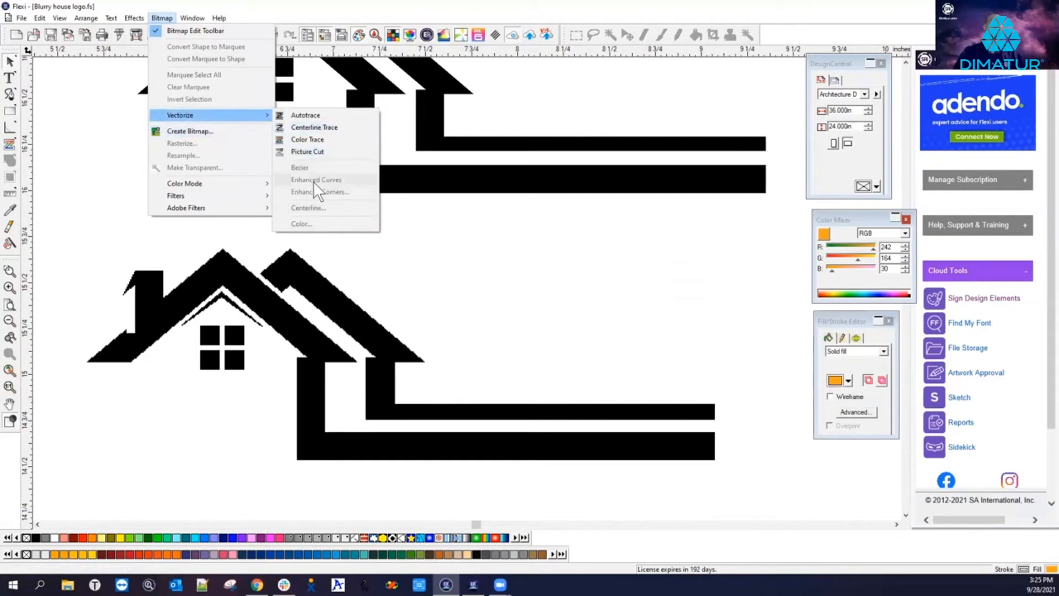
click(446, 250)
Step: Start an Enhanced Corners vectorization of the lower house bitmap and set its tolerance to 0.86
drag(64, 231, 739, 469)
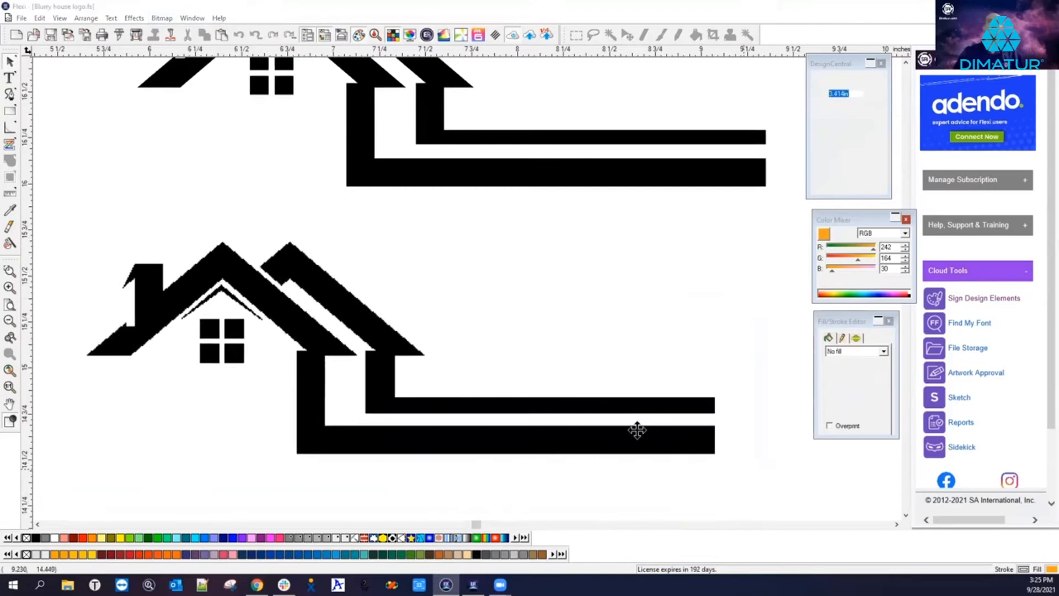
click(166, 17)
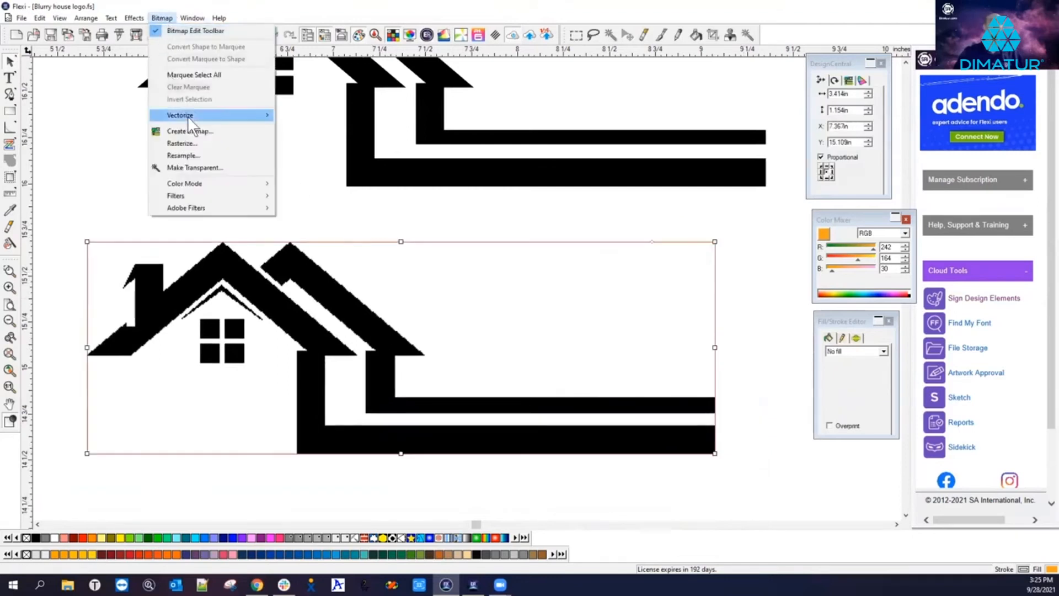
mouse_move(222, 116)
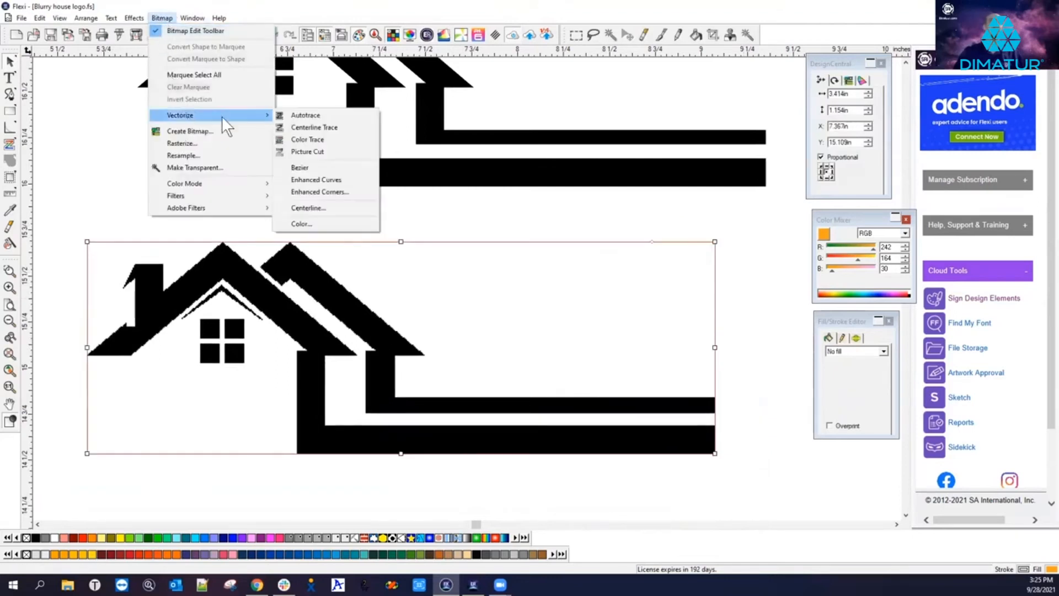
click(325, 191)
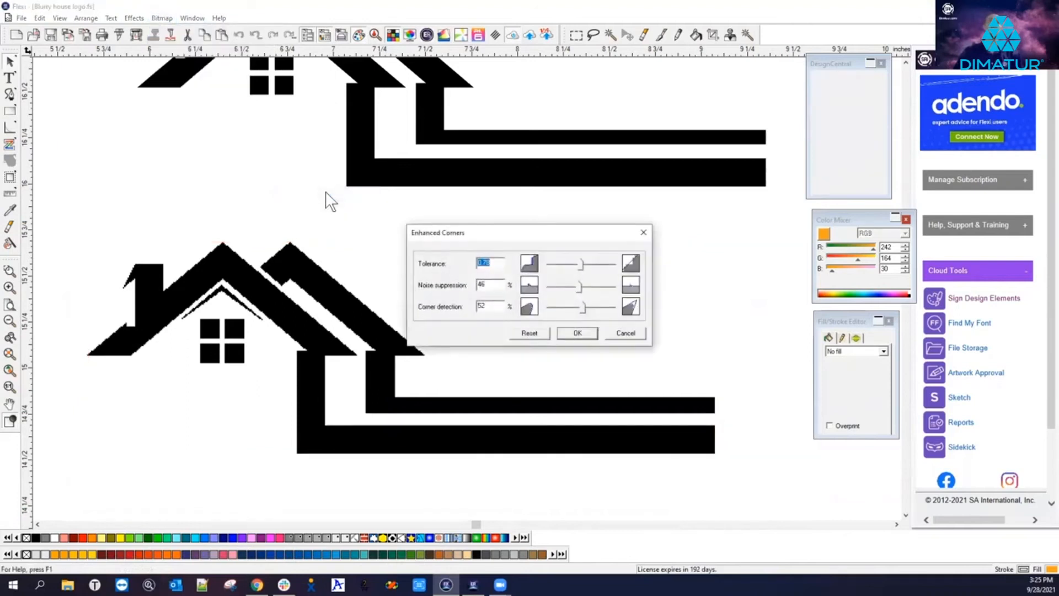
drag(515, 234, 488, 177)
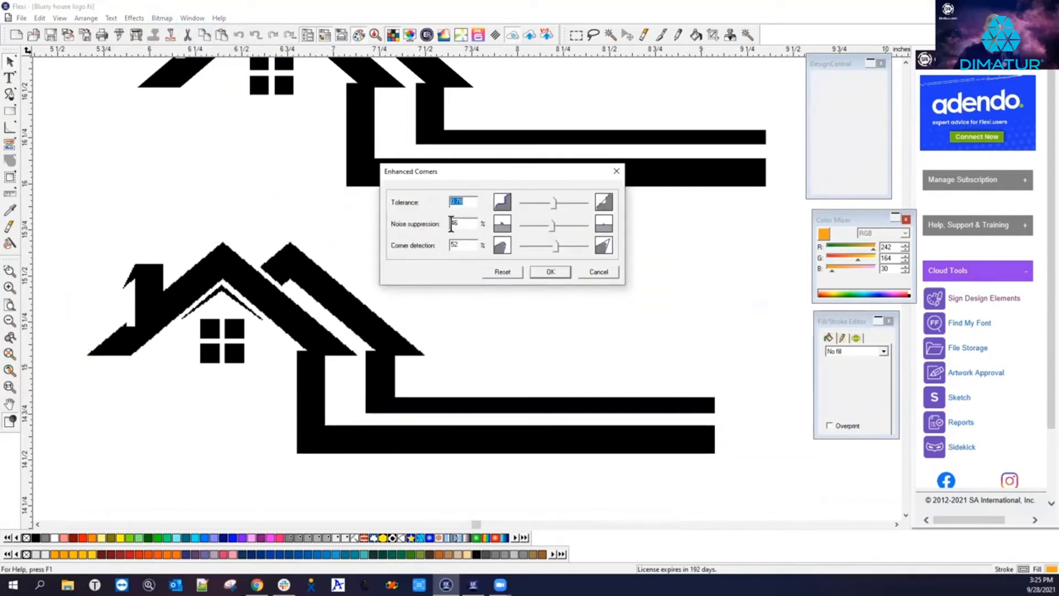
drag(554, 204, 526, 210)
drag(525, 202, 561, 202)
mouse_move(563, 205)
mouse_down()
mouse_move(550, 203)
mouse_move(558, 205)
mouse_up()
Step: Set noise suppression to 50% and corner detection to 68%, and run the Enhanced Corners trace
double_click(469, 224)
text(50)
key(Tab)
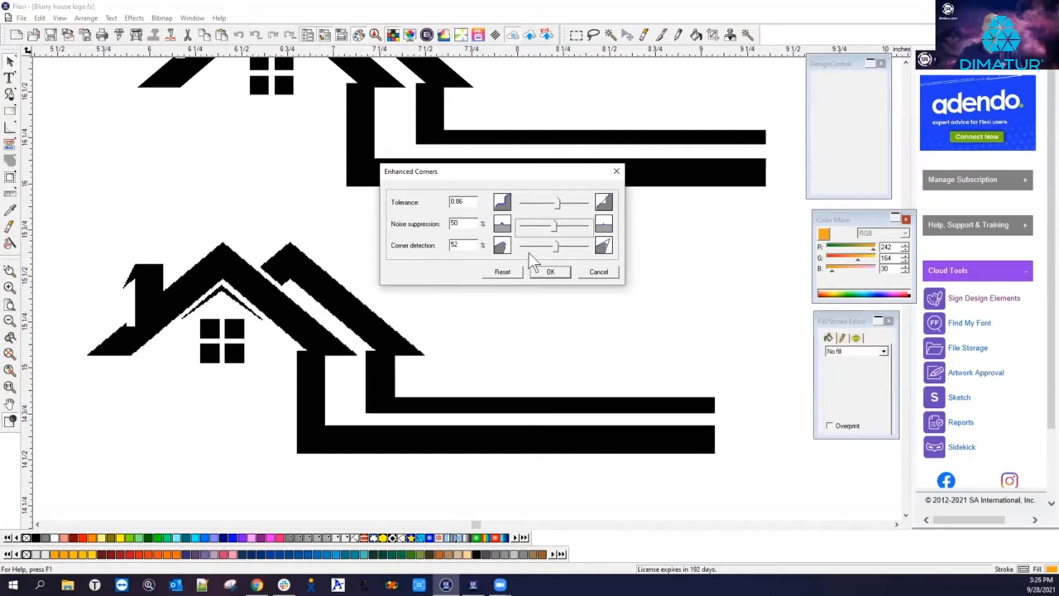
click(555, 247)
drag(557, 246, 561, 246)
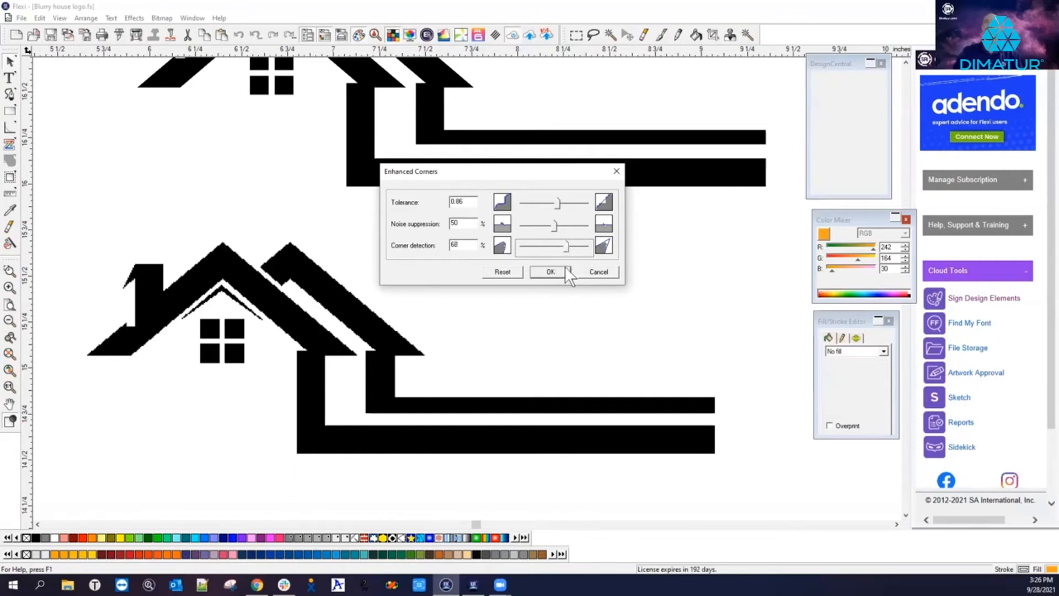
click(551, 271)
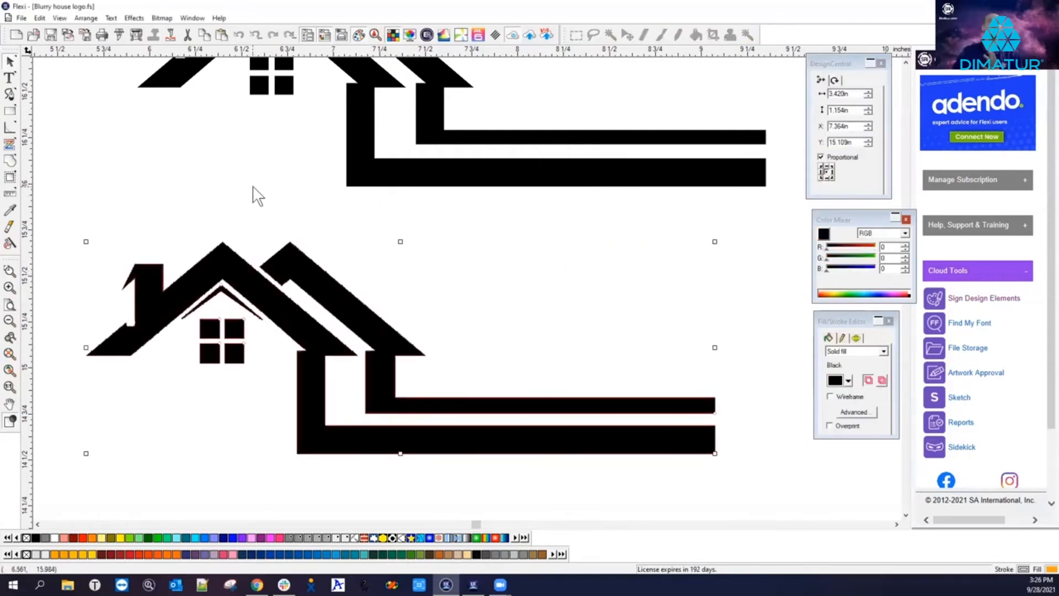
Step: Move the original bitmap clear of its Enhanced Corners trace and examine the trace's gable tips, roof corners and chimney base
drag(397, 300, 648, 290)
drag(532, 303, 755, 320)
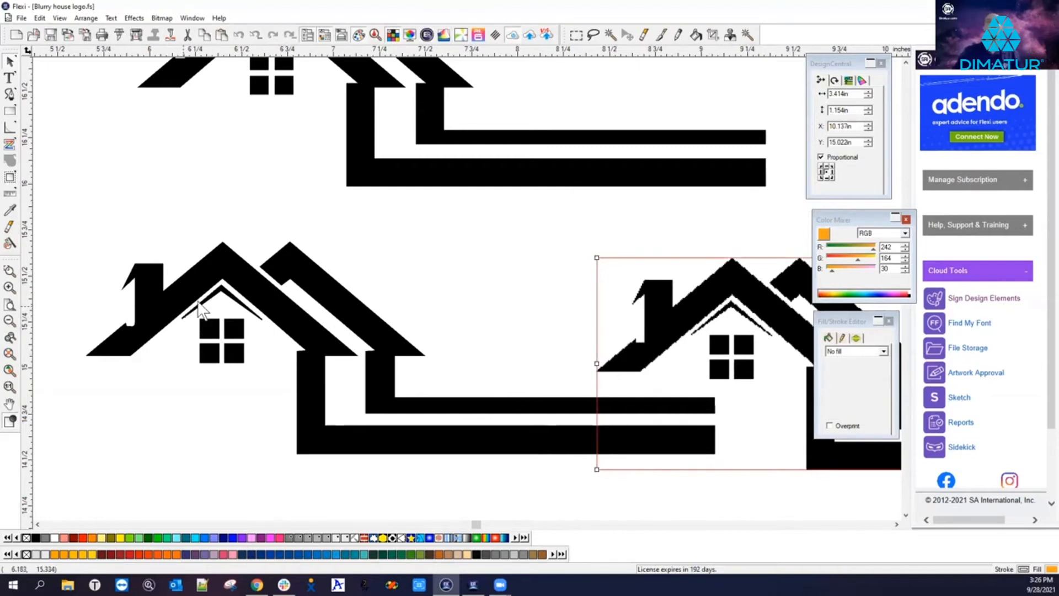
scroll(191, 322, up, 5)
scroll(213, 324, up, 2)
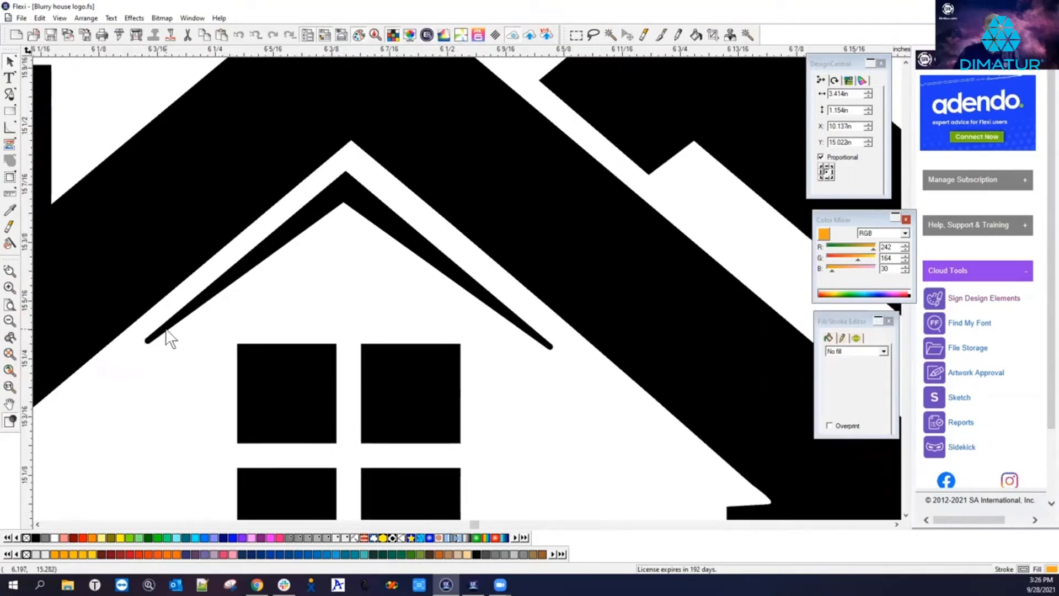
scroll(494, 272, down, 2)
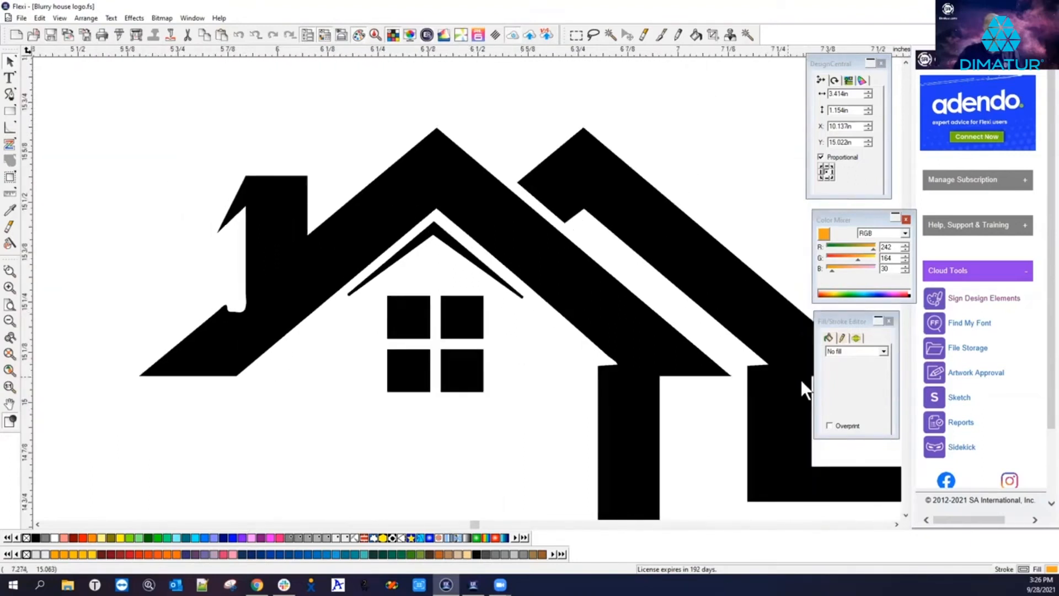
scroll(783, 376, up, 2)
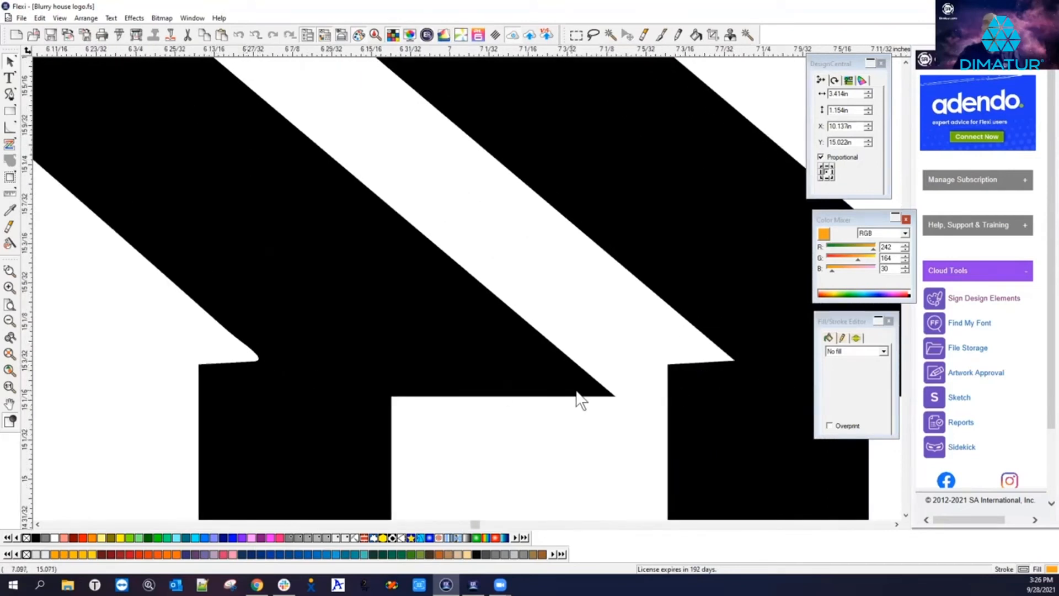
scroll(618, 381, down, 4)
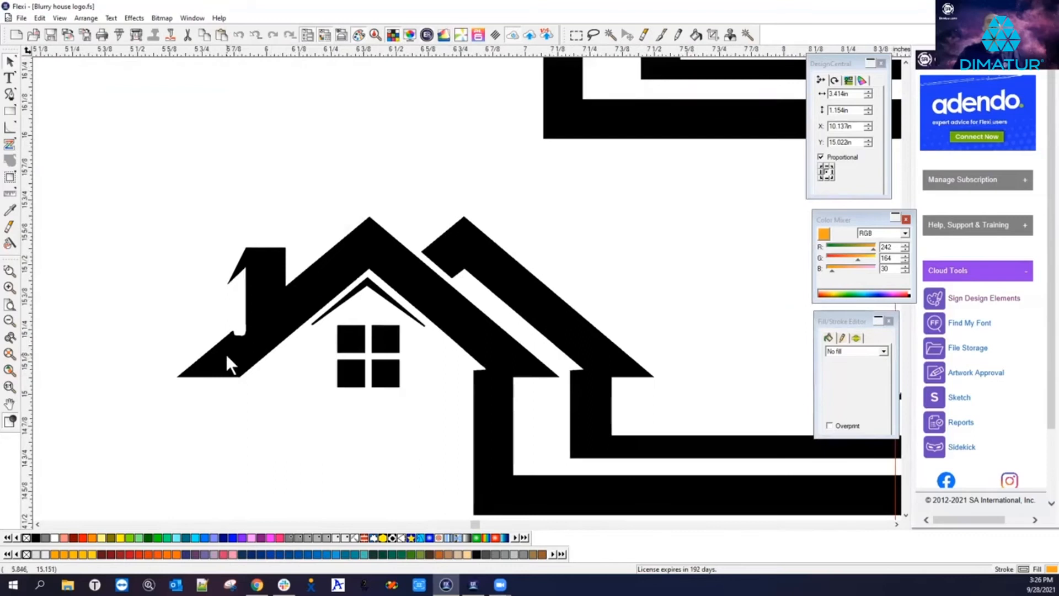
scroll(233, 341, up, 2)
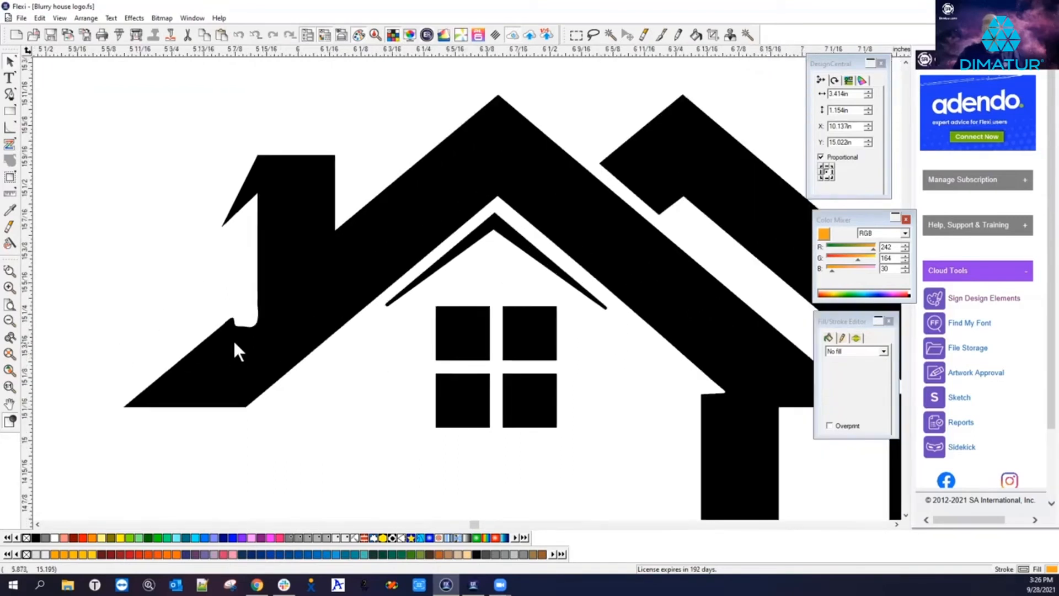
scroll(234, 343, up, 1)
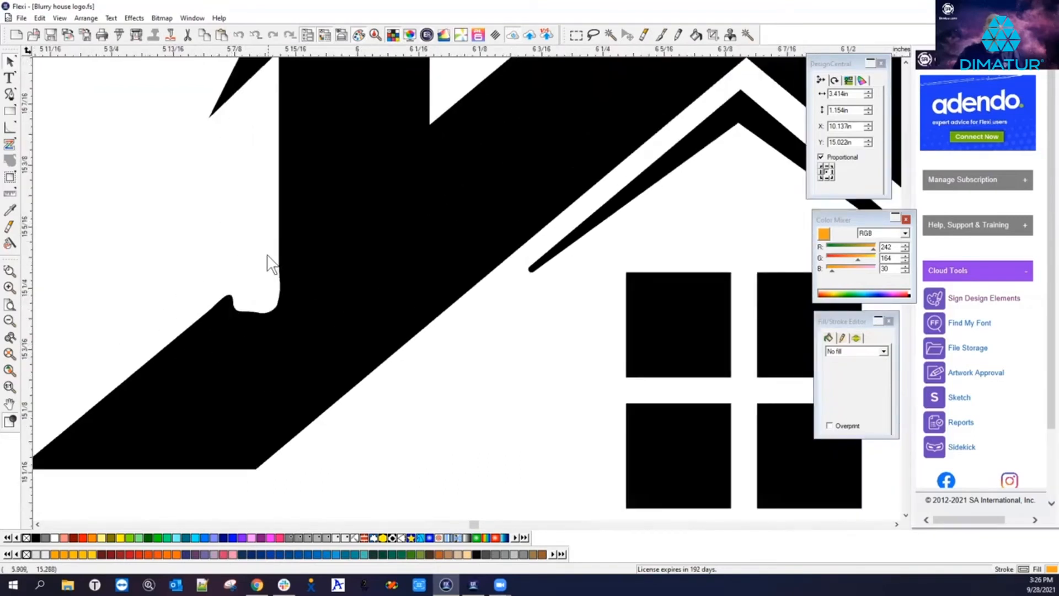
scroll(108, 268, down, 5)
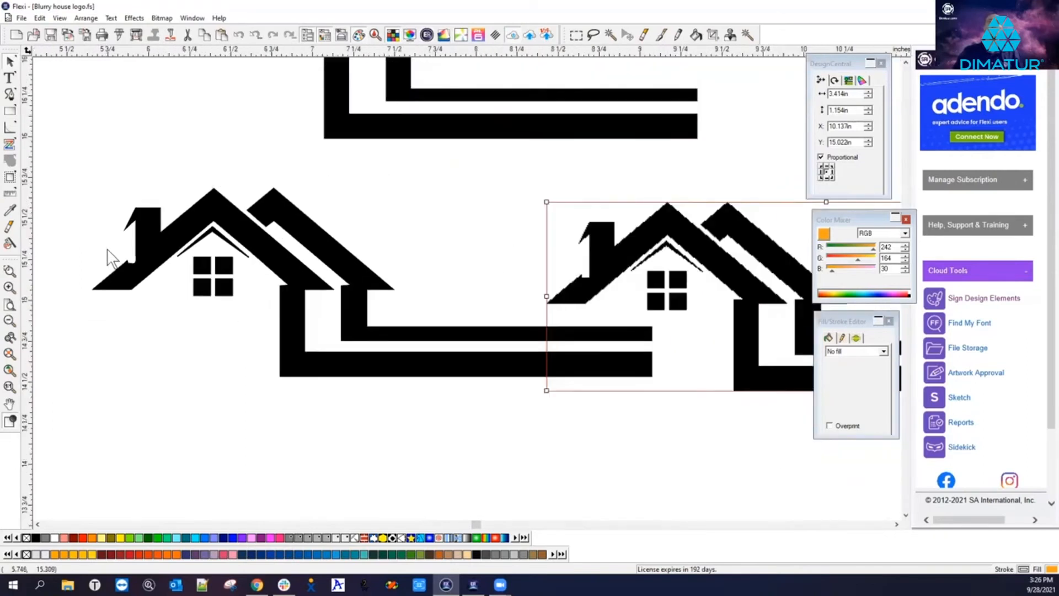
Step: Place the original bitmap below the traced house and Autotrace the whole bitmap
drag(574, 305, 237, 462)
scroll(258, 408, down, 1)
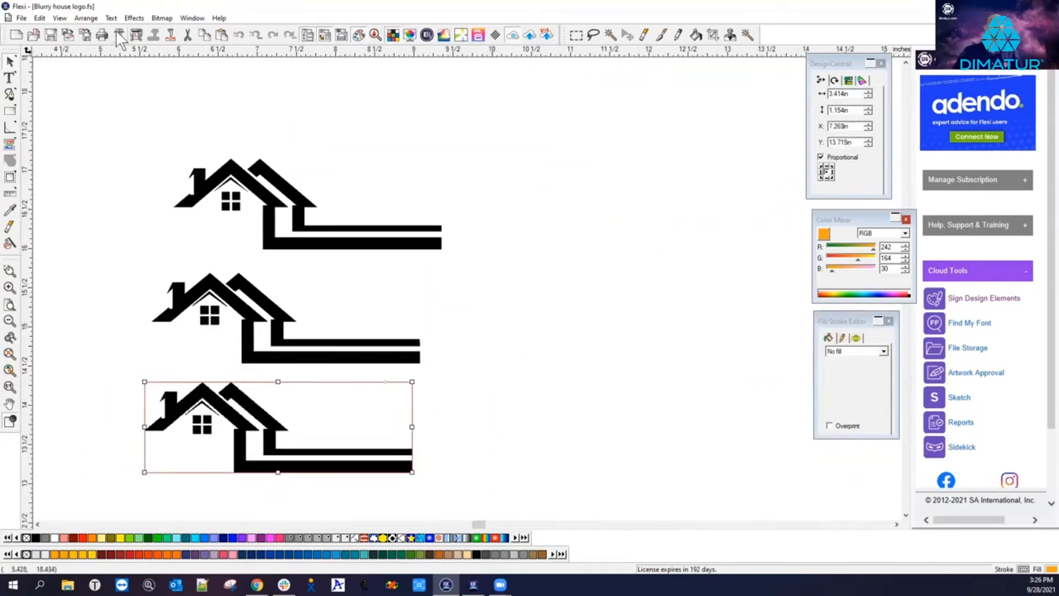
click(159, 18)
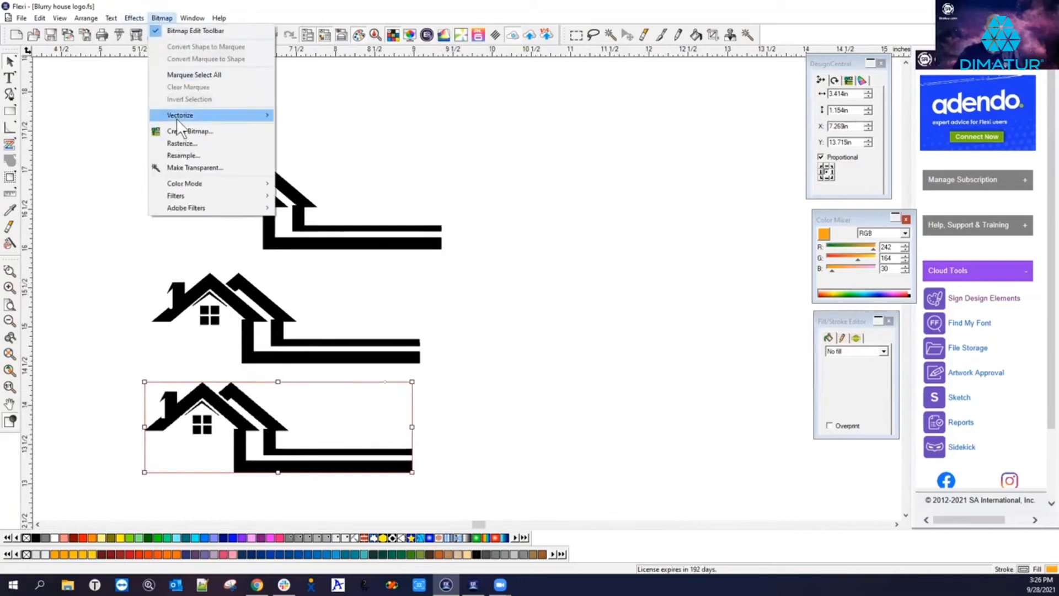
mouse_move(177, 117)
click(311, 116)
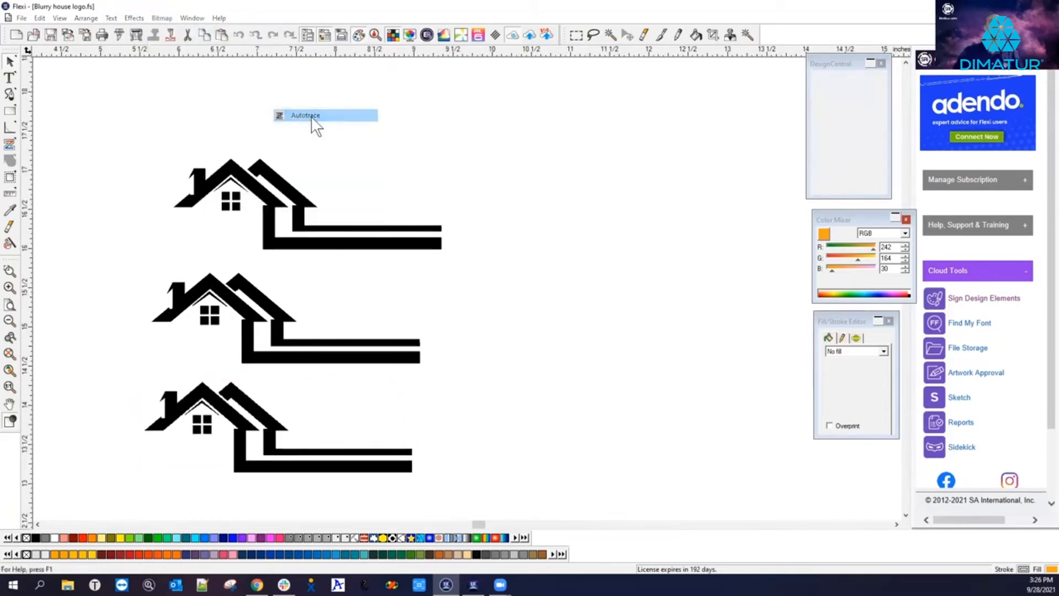
drag(130, 383, 453, 491)
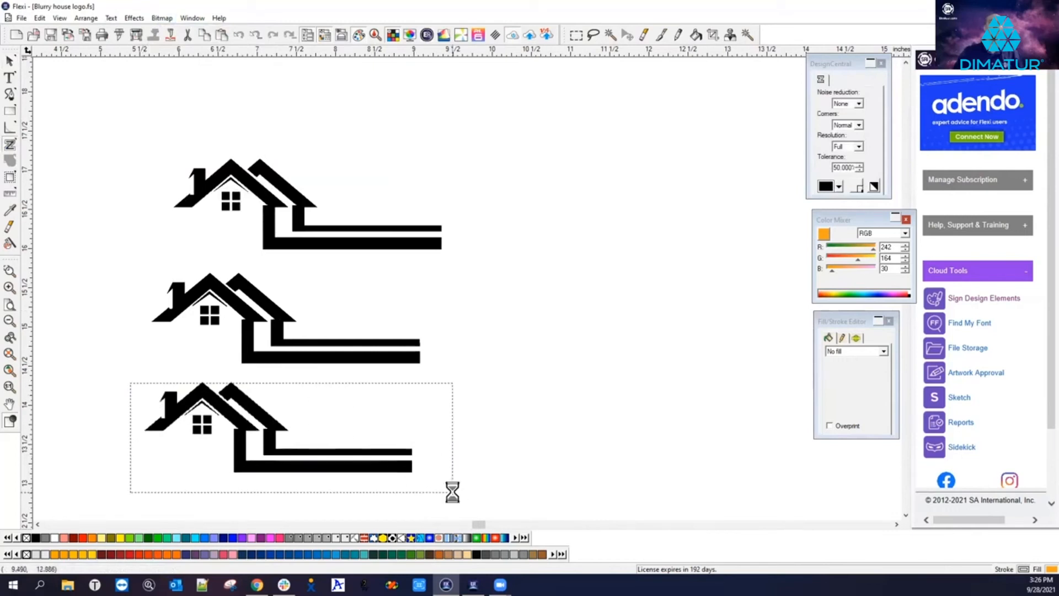
right_click(470, 464)
Step: Move the original bitmap away to the right of the autotraced outline and deselect it
click(477, 320)
mouse_move(371, 412)
mouse_down()
mouse_move(571, 401)
mouse_move(736, 283)
mouse_up()
click(165, 441)
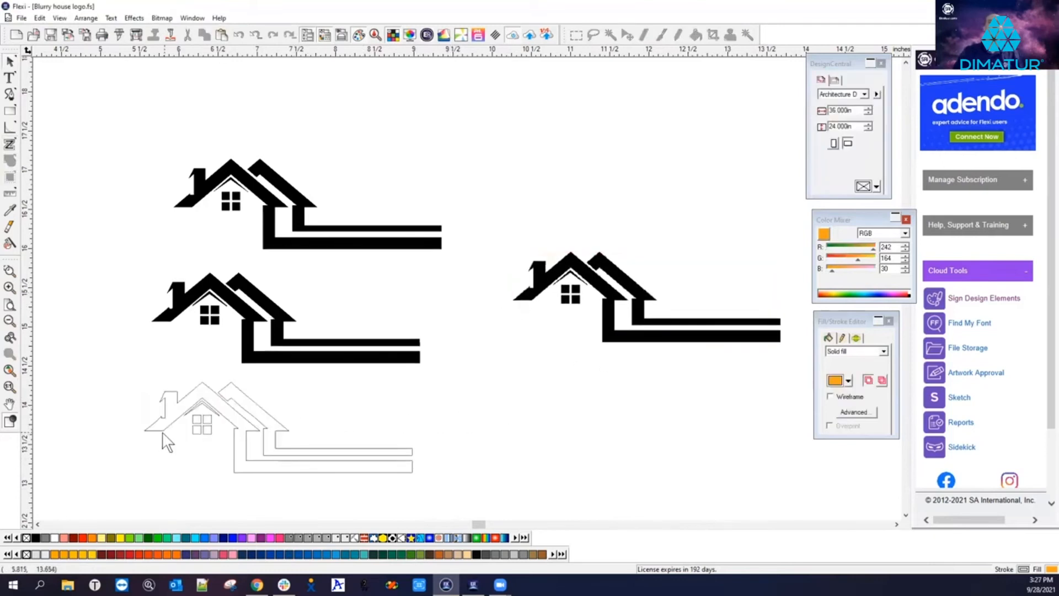
Step: Compare the chimney base, roof corners and gable tips of the Enhanced Corners trace with those of the autotraced outline
scroll(165, 441, up, 2)
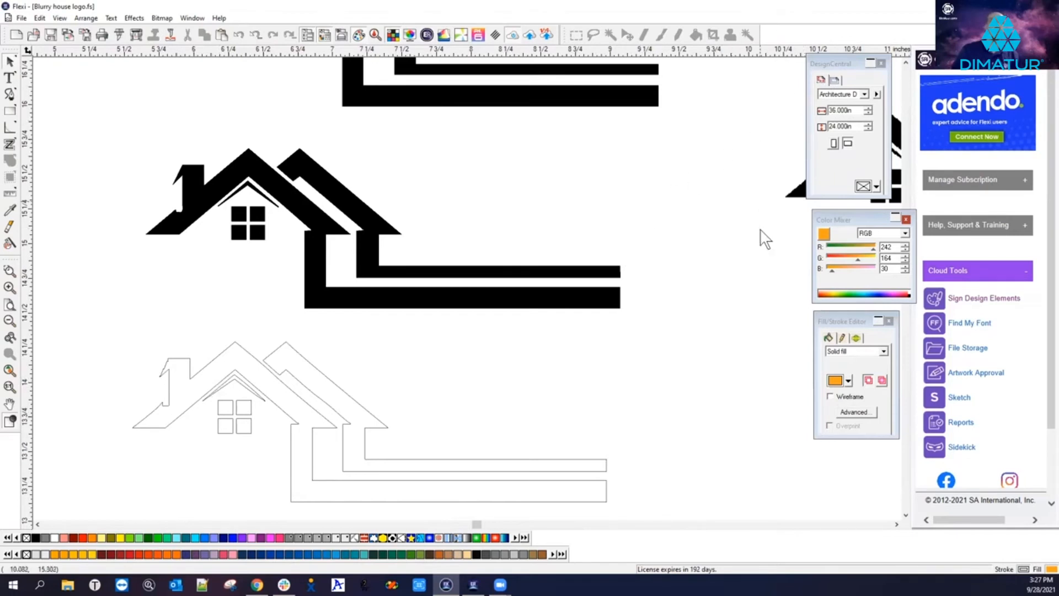
scroll(190, 211, up, 5)
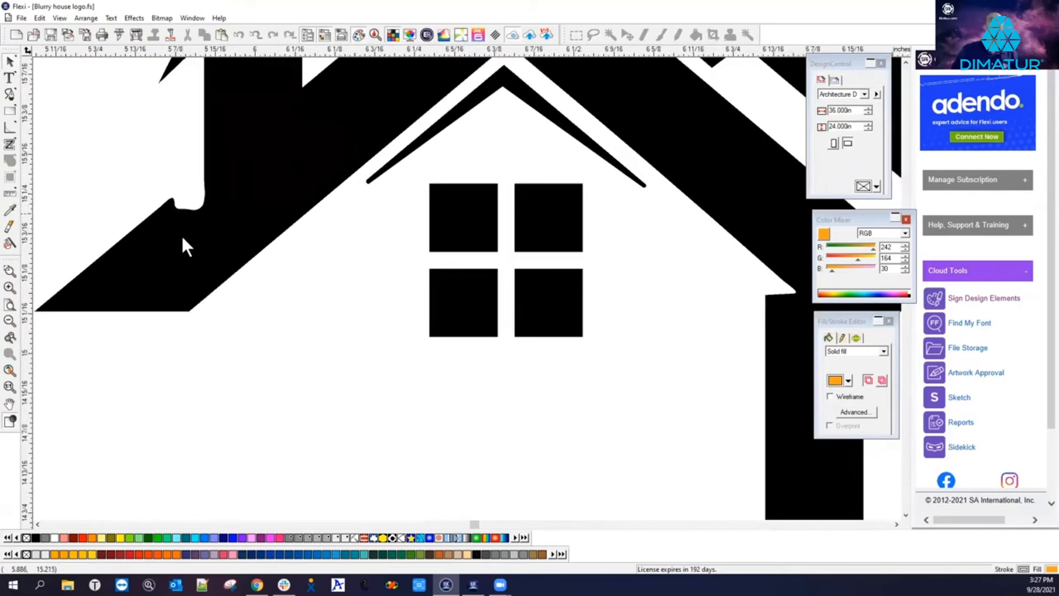
scroll(241, 333, down, 6)
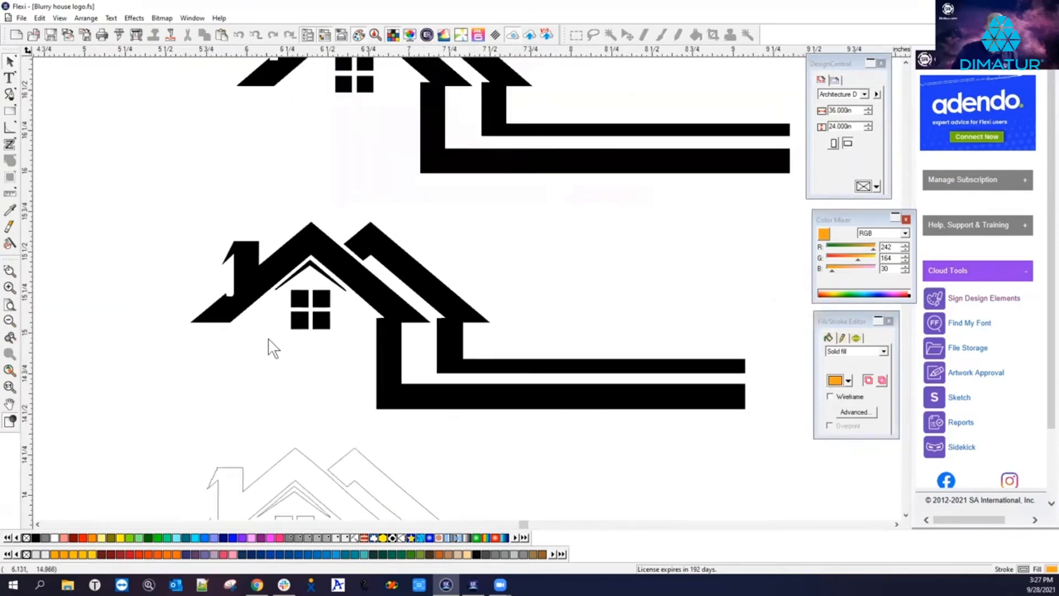
scroll(269, 347, down, 1)
scroll(220, 510, up, 3)
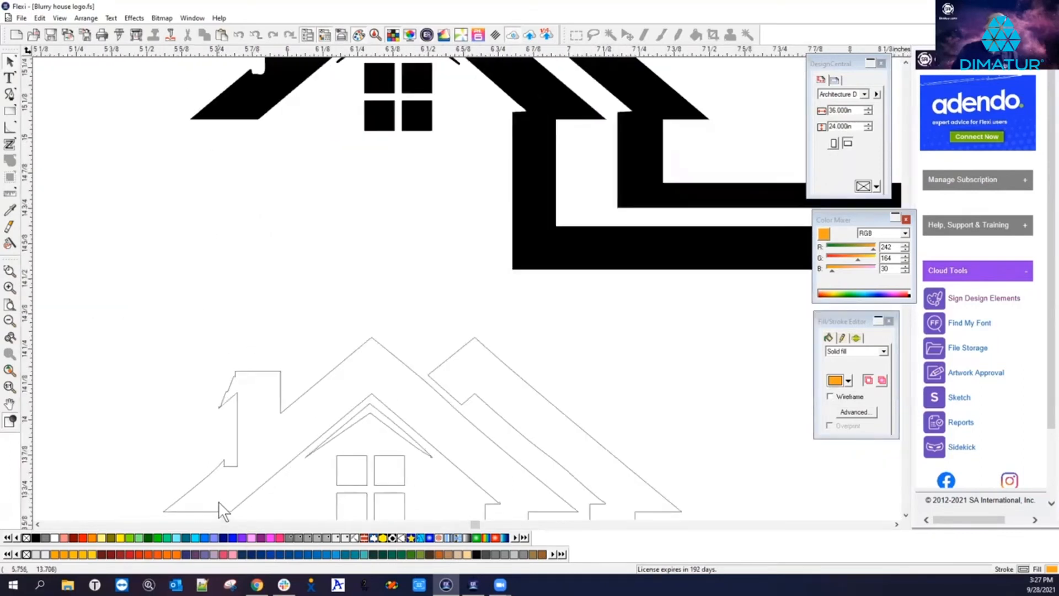
scroll(221, 502, up, 3)
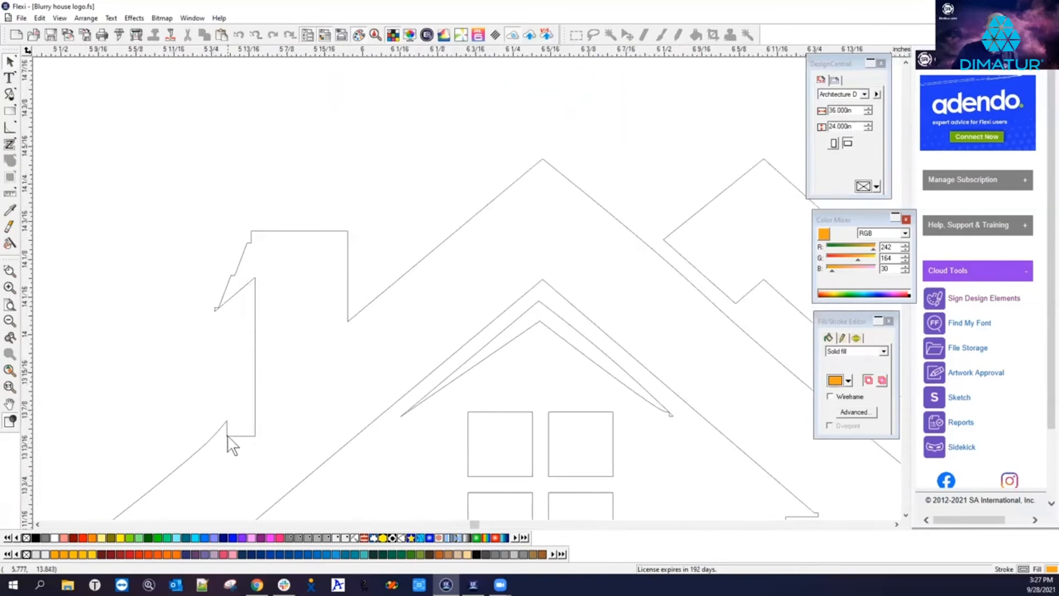
scroll(256, 435, down, 1)
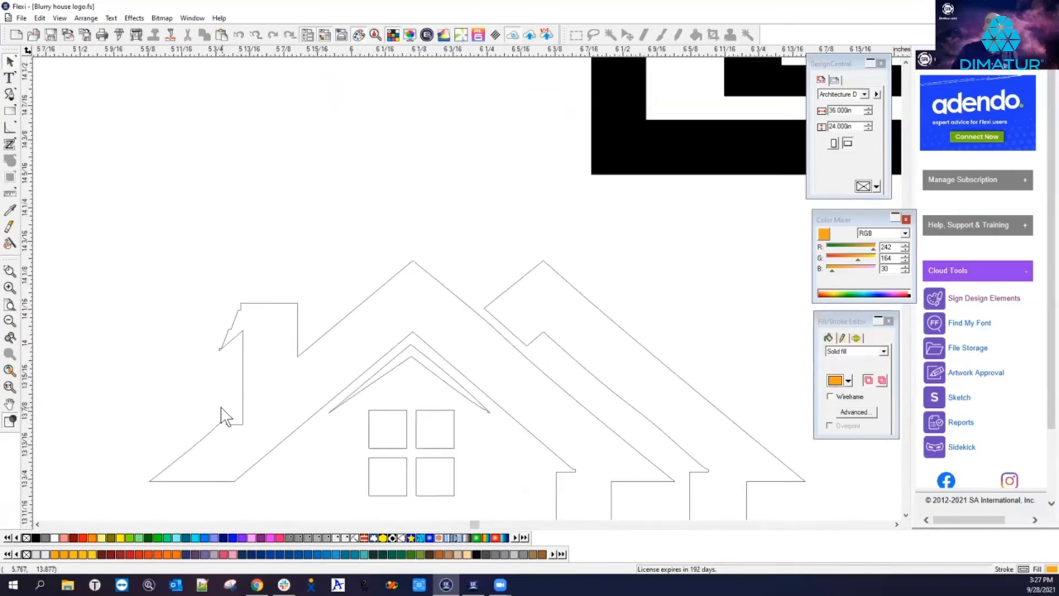
scroll(221, 416, down, 1)
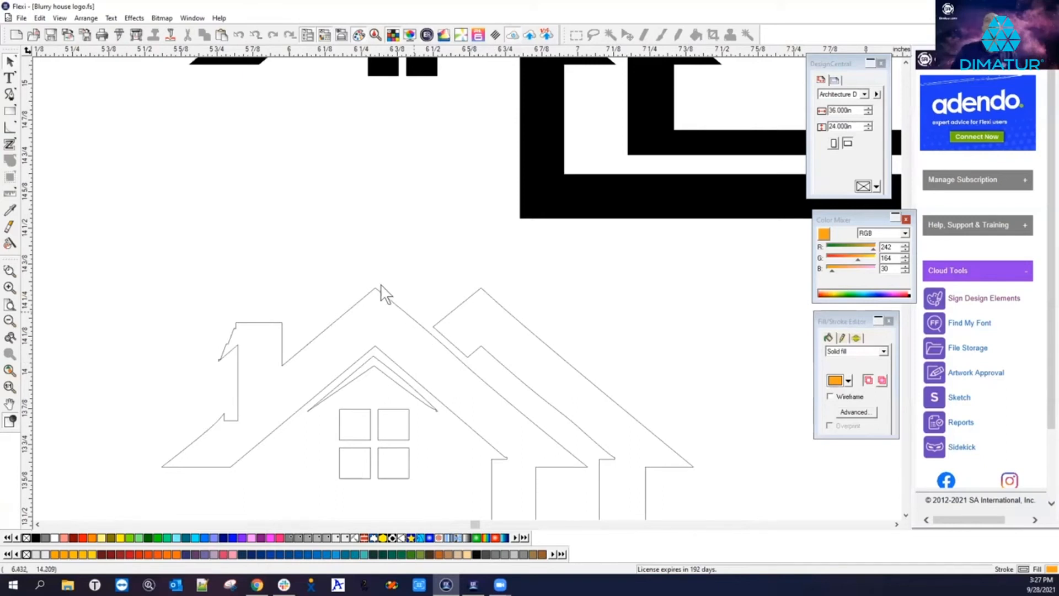
scroll(282, 263, down, 2)
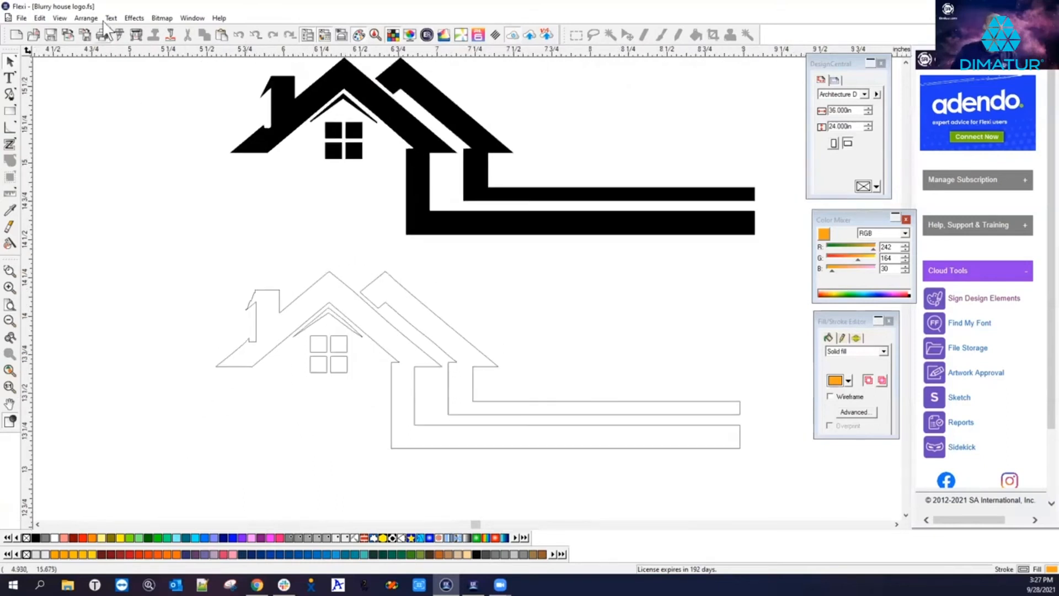
Step: Import the Leaf.tif bitmap and place it on the empty area to the right of the original house logo
click(134, 17)
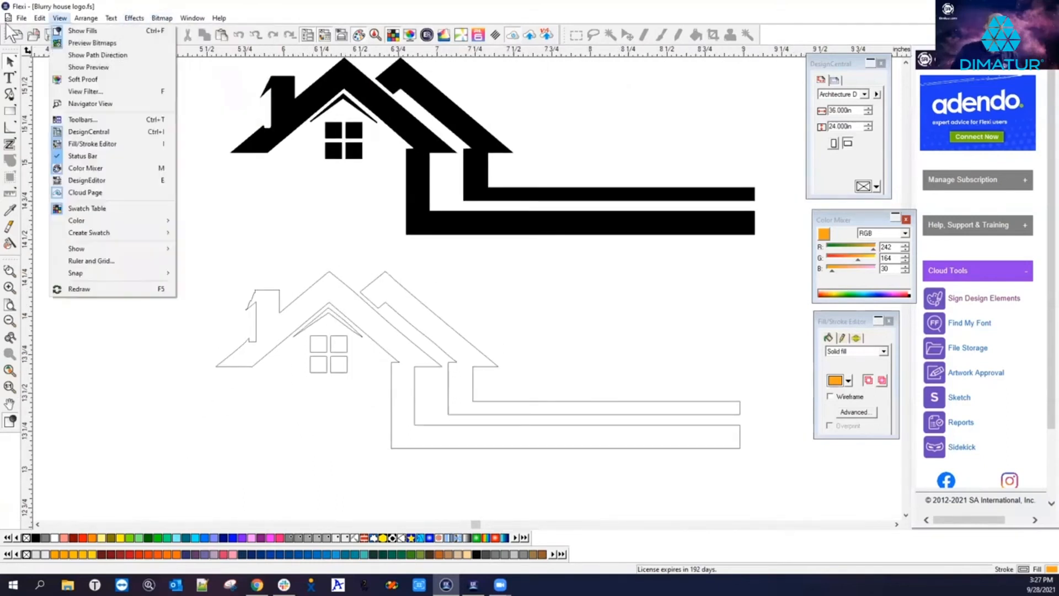
mouse_move(27, 16)
click(42, 126)
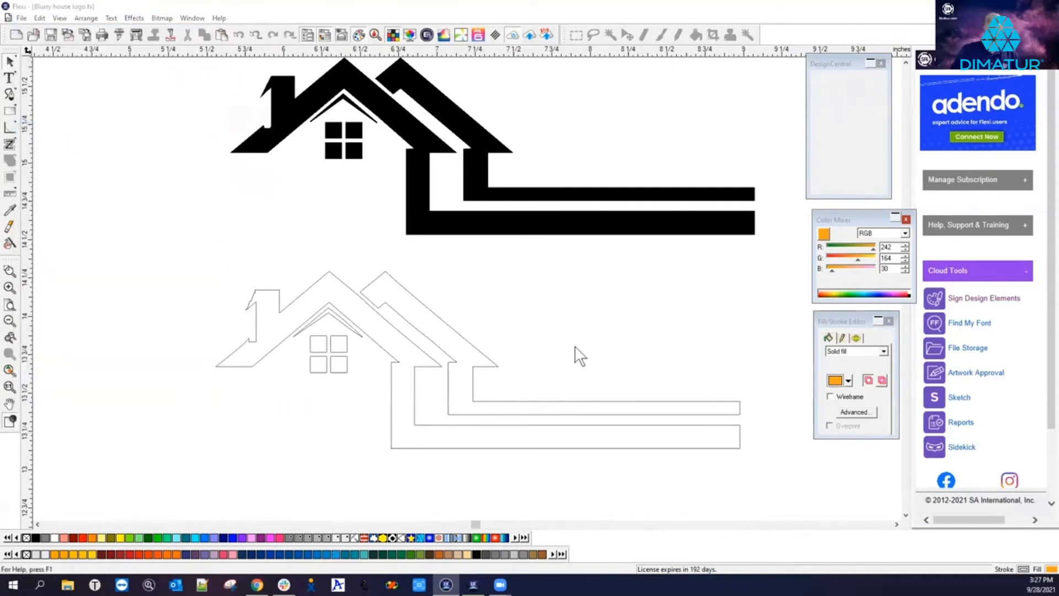
double_click(411, 325)
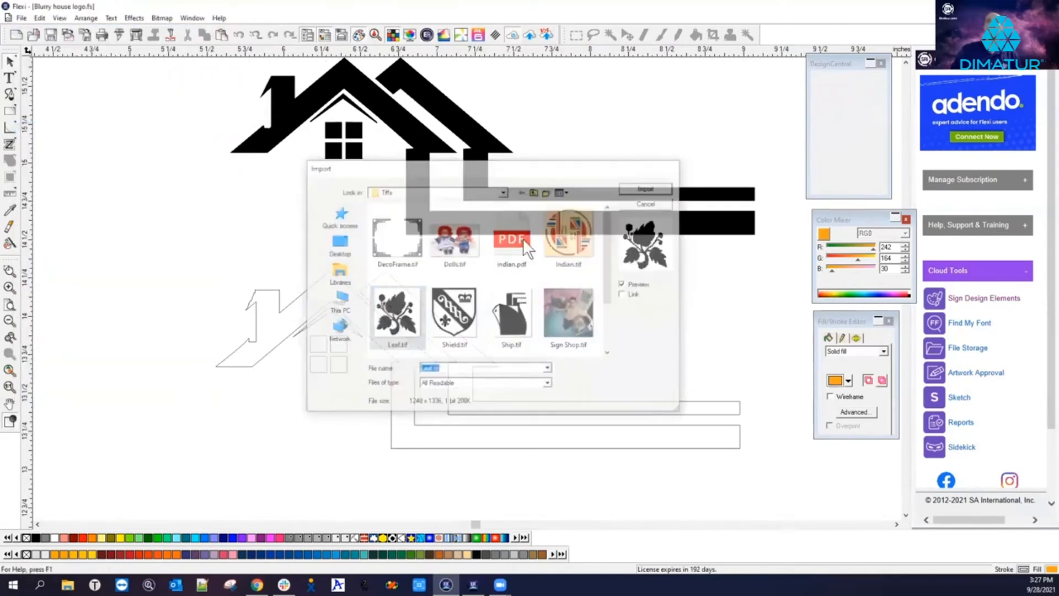
scroll(135, 213, down, 4)
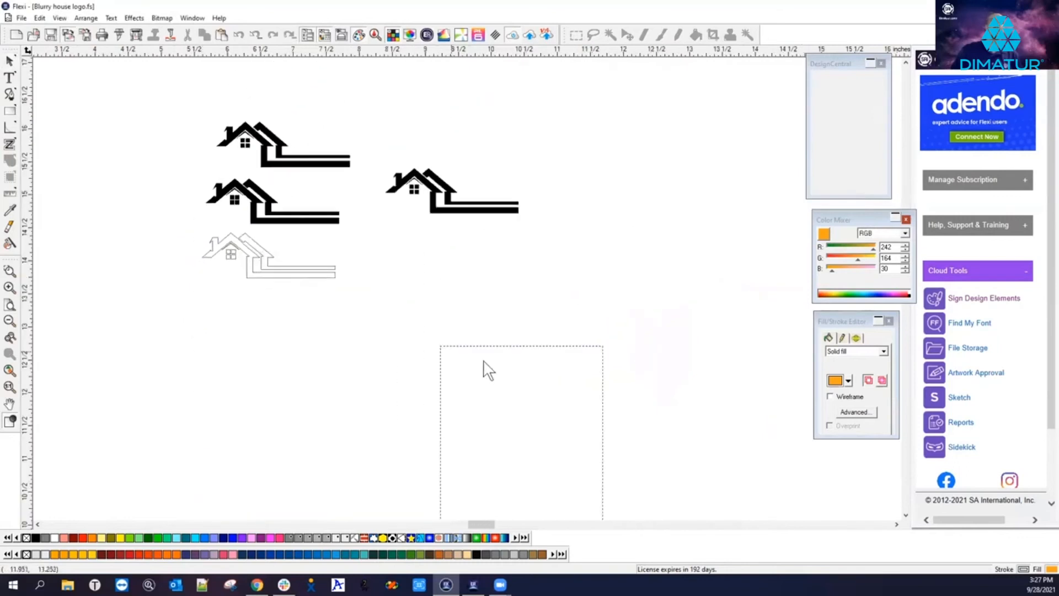
click(629, 173)
click(565, 330)
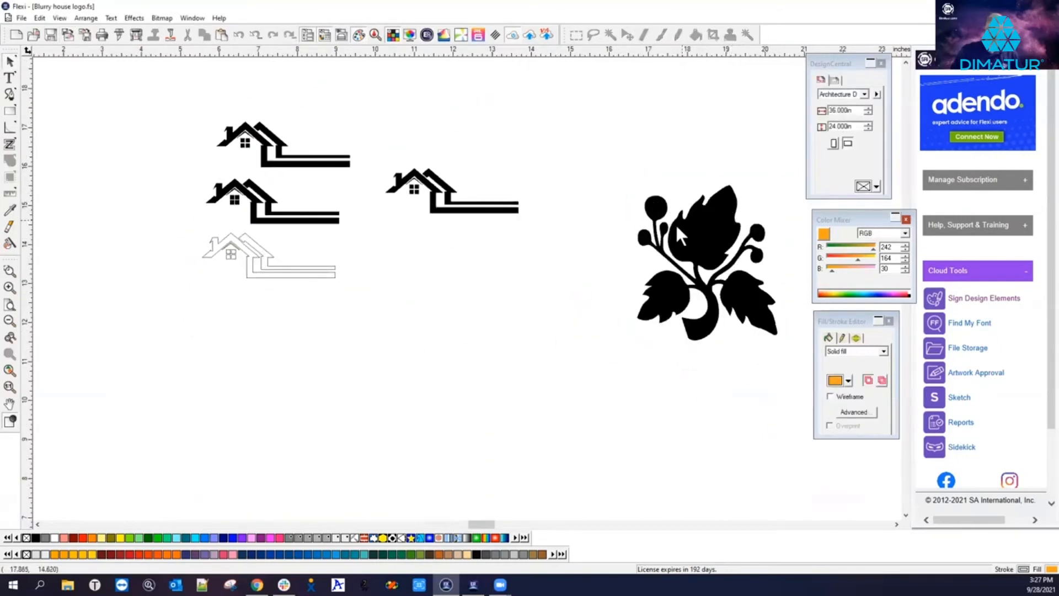
Step: Move the leaf bitmap slightly up and to the right, to about X 19.173 in and Y 14.450 in
scroll(676, 225, up, 3)
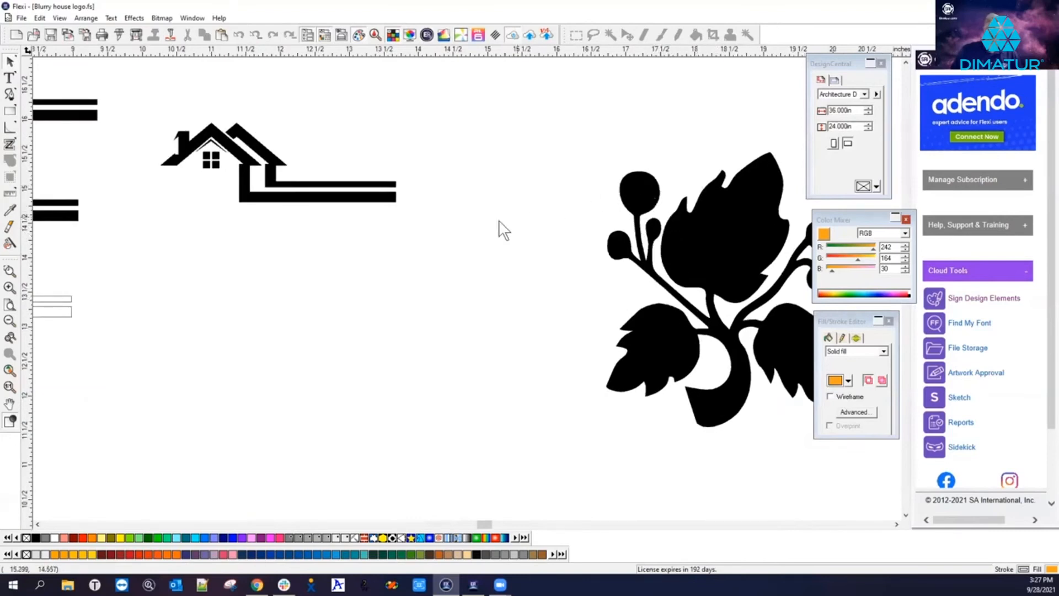
scroll(562, 291, down, 2)
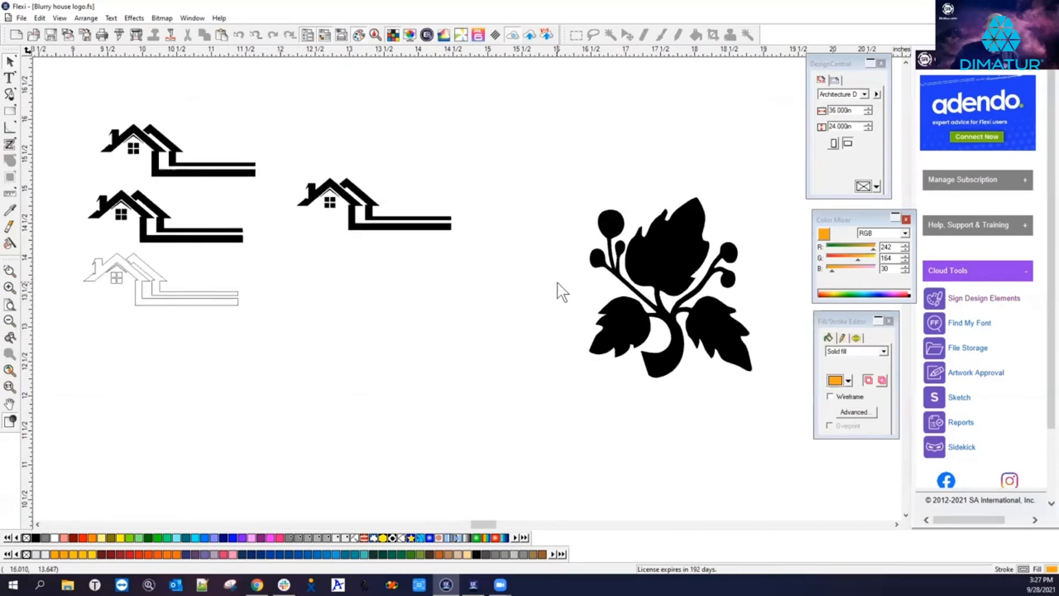
scroll(562, 292, down, 1)
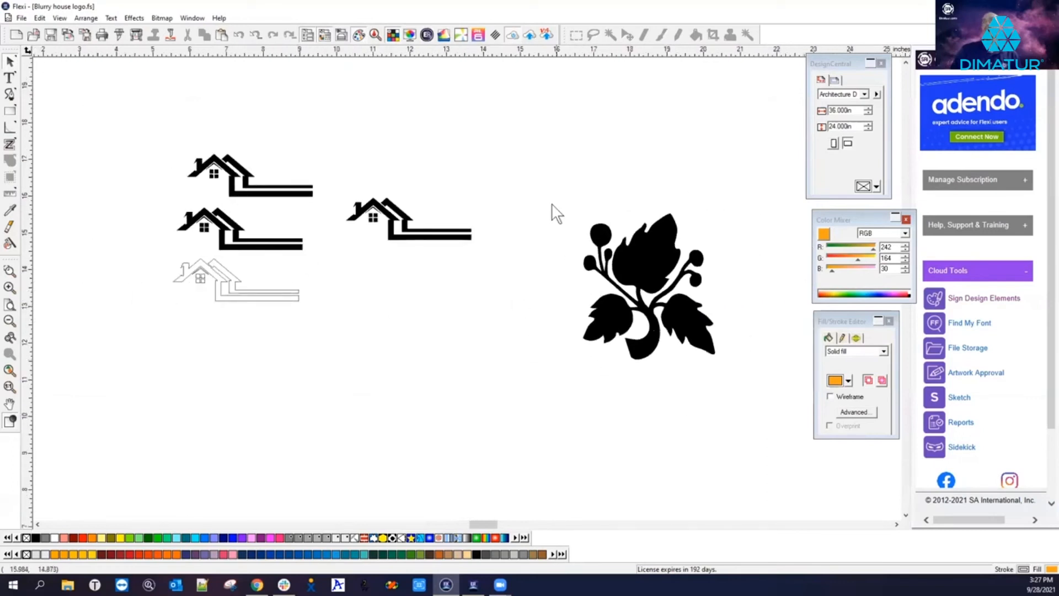
click(652, 241)
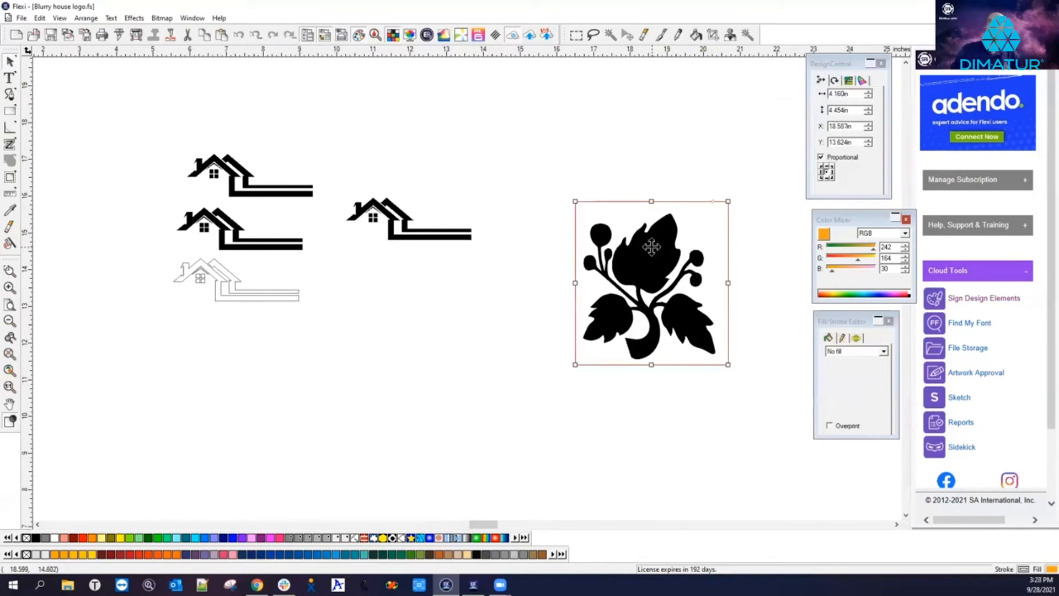
drag(650, 265, 671, 234)
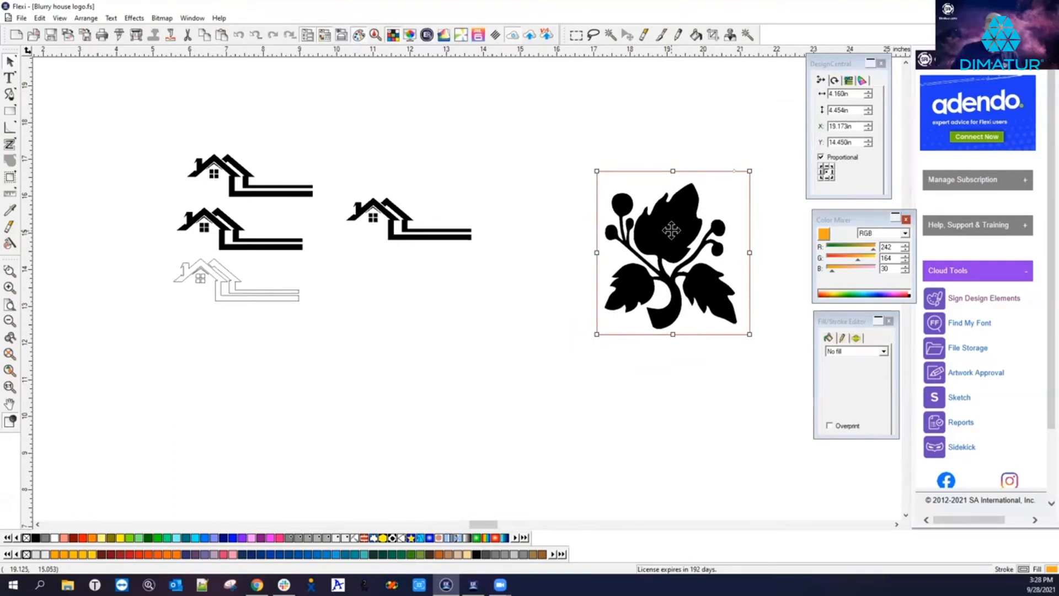
Step: Examine the Enhanced Corners trace and the autotraced outline again, selecting each in turn to compare their shapes, and clear the selection
scroll(181, 270, up, 4)
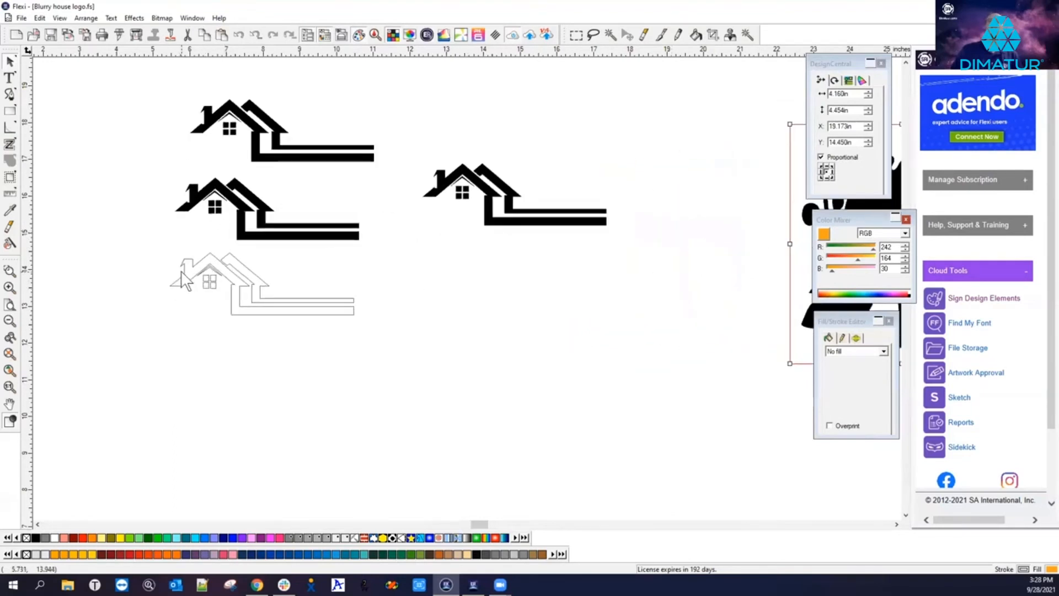
scroll(225, 127, up, 3)
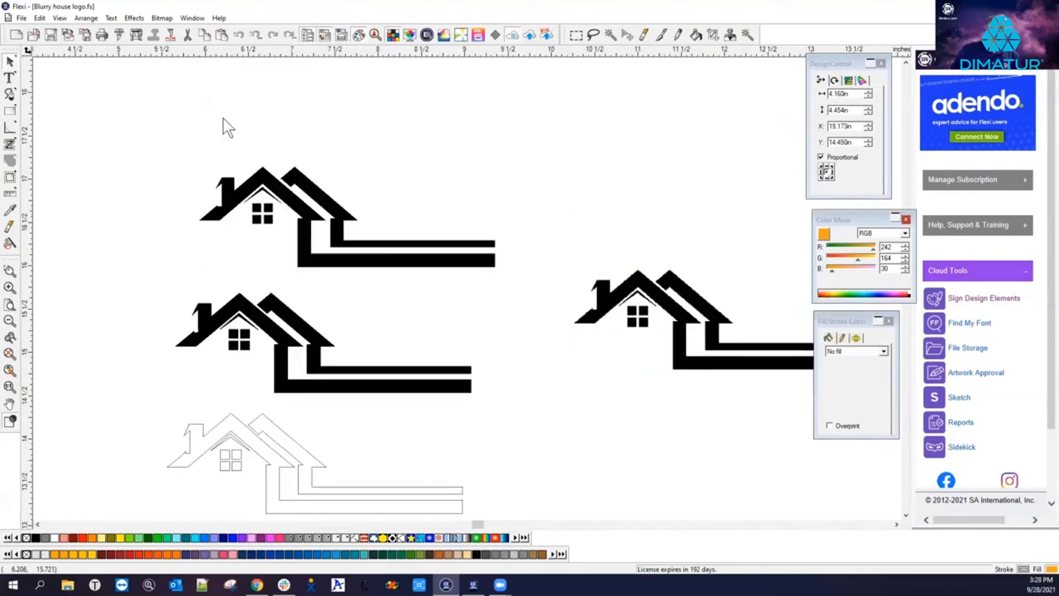
scroll(218, 350, up, 4)
scroll(139, 369, up, 2)
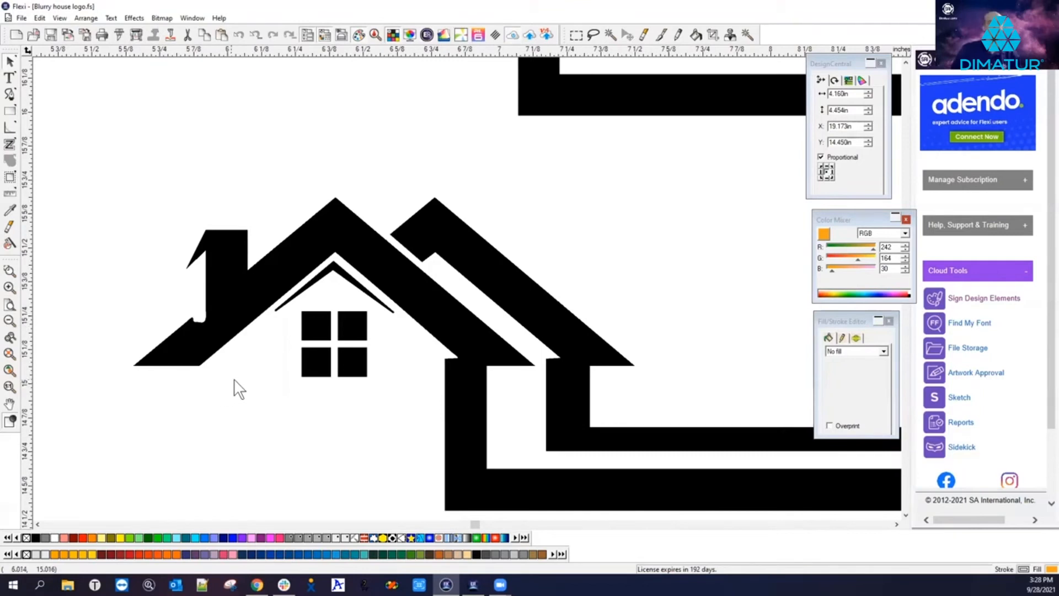
scroll(239, 382, down, 5)
scroll(236, 338, down, 3)
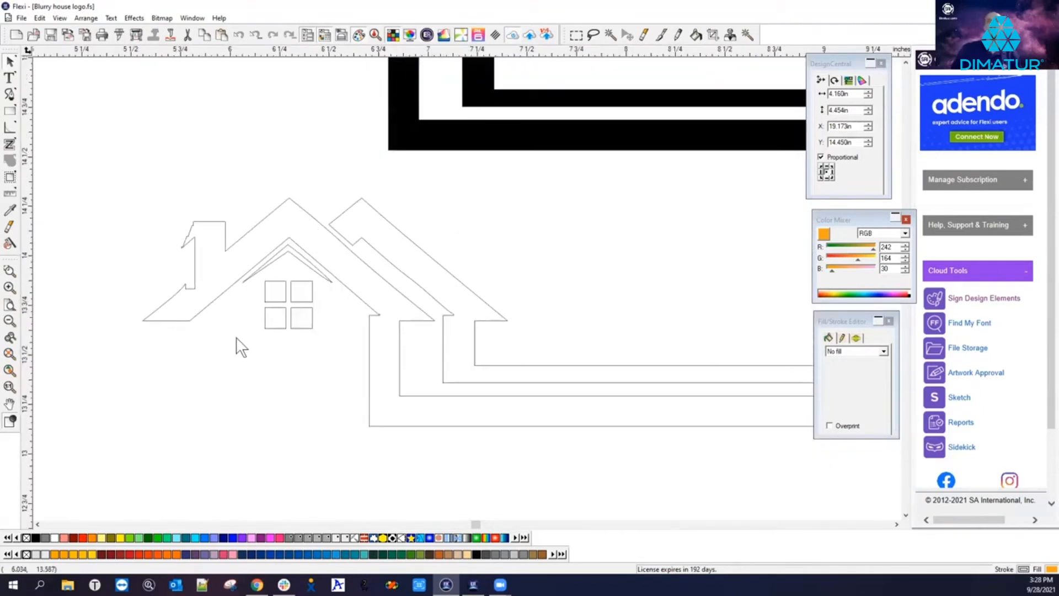
scroll(239, 348, down, 1)
drag(145, 209, 769, 440)
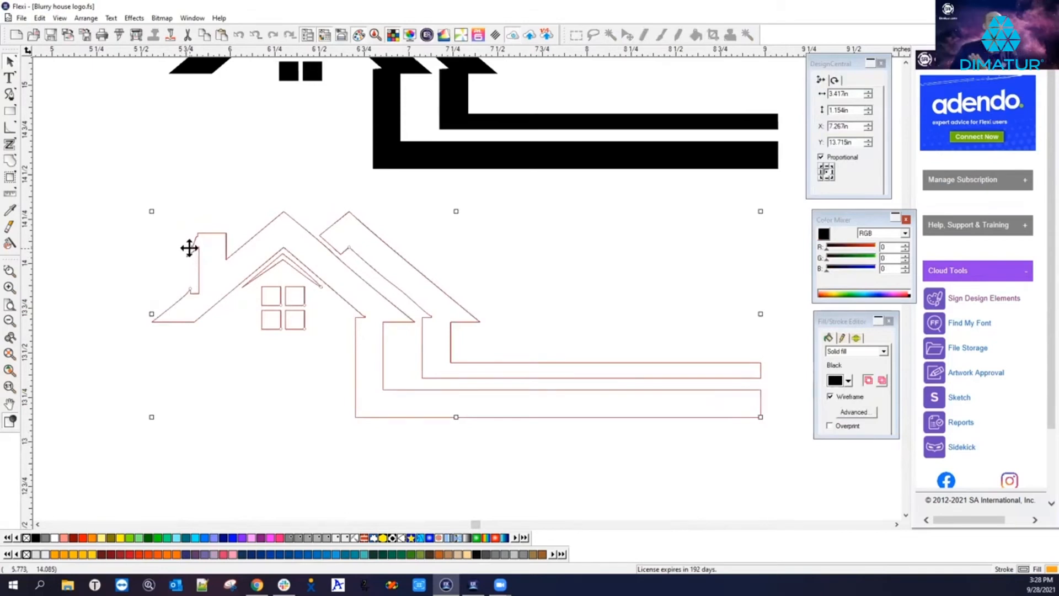
click(449, 148)
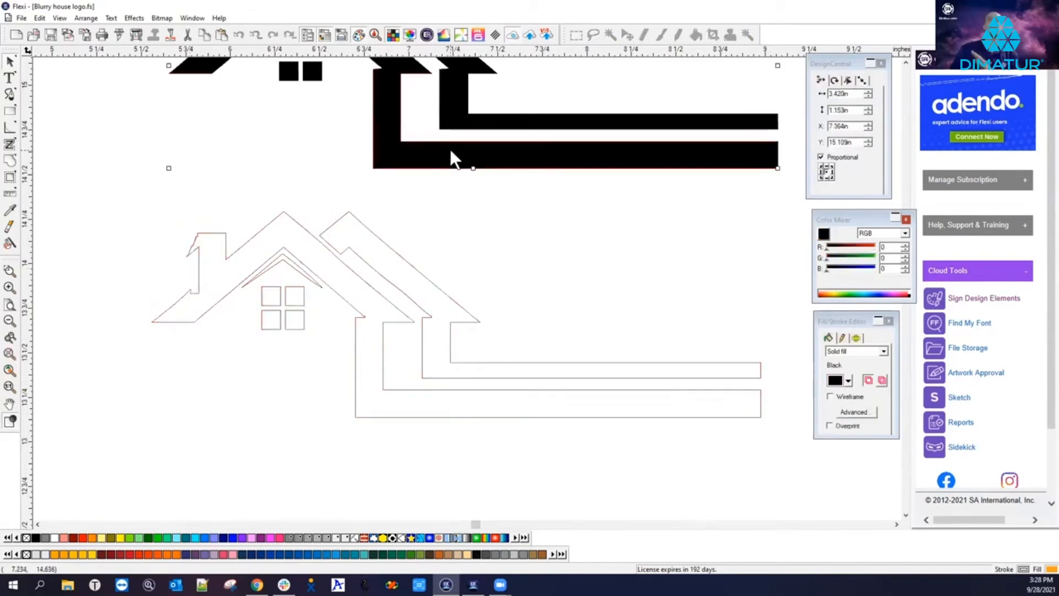
click(434, 313)
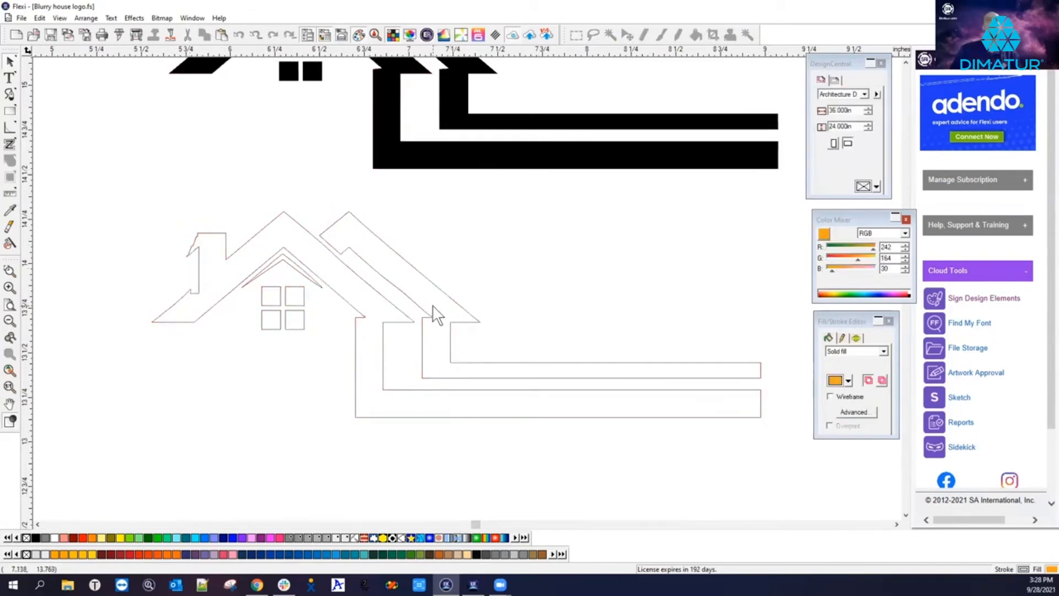
Step: Delete the whole autotraced wireframe house below the Enhanced Corners trace
scroll(433, 306, down, 3)
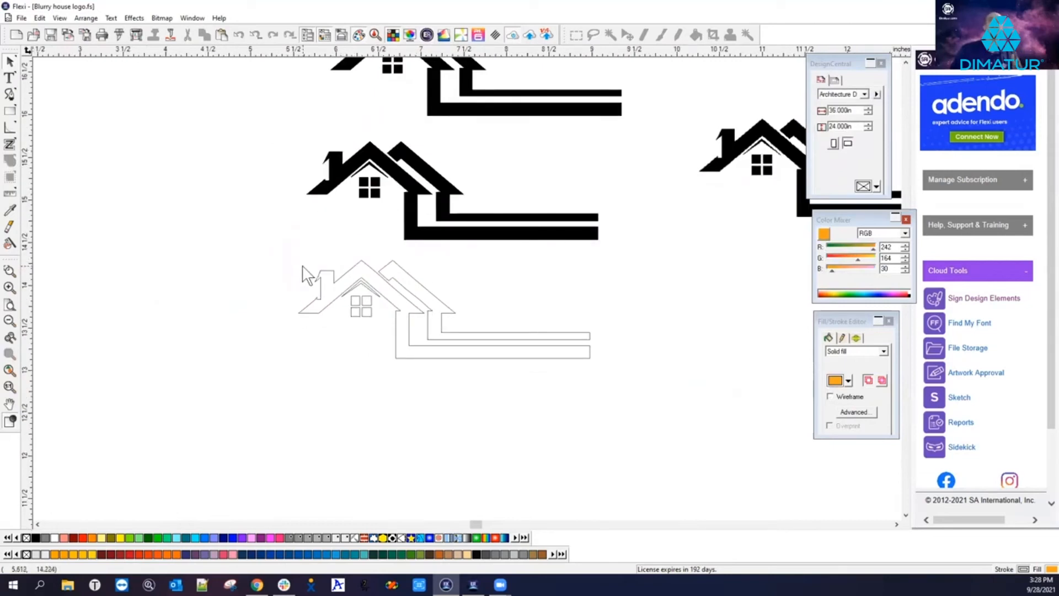
drag(287, 265, 629, 405)
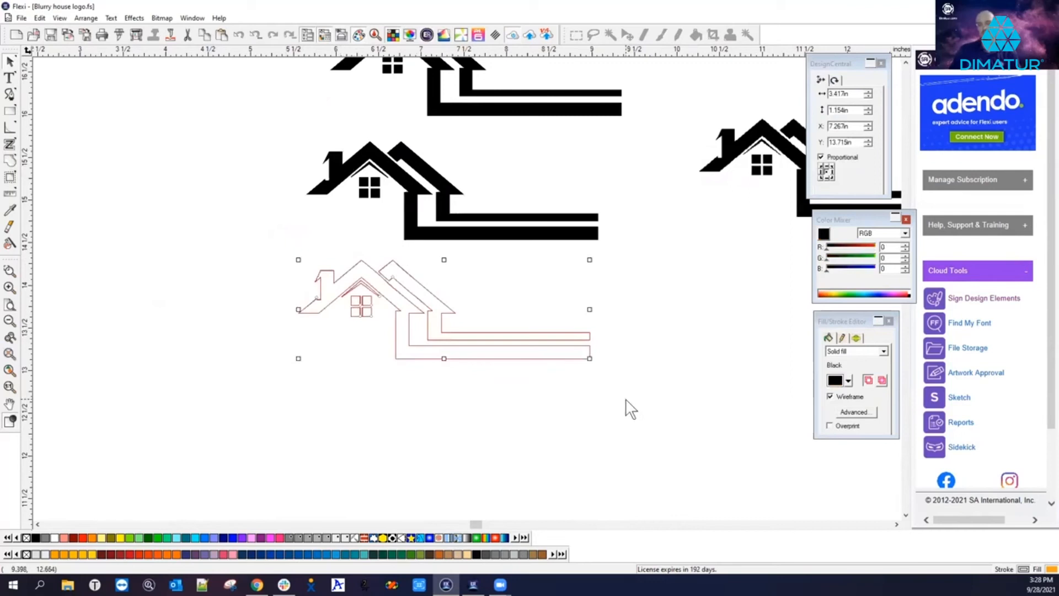
key(Delete)
click(414, 176)
Step: Extend the blunt right tip of the thin chevron above the window into a sharp corner on the Enhanced Corners trace
scroll(386, 171, up, 3)
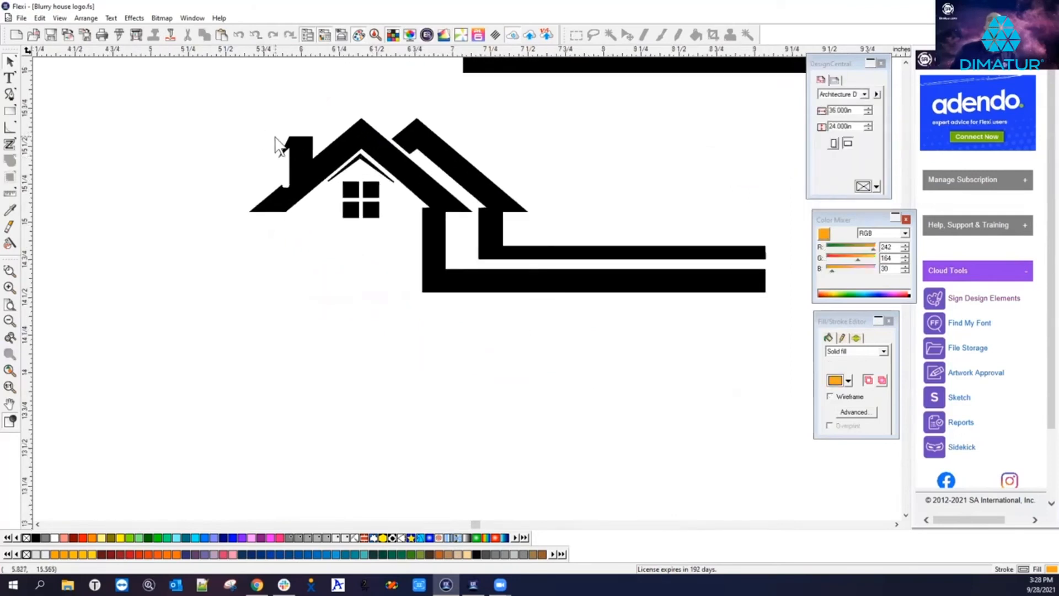
scroll(279, 146, up, 2)
scroll(652, 240, up, 1)
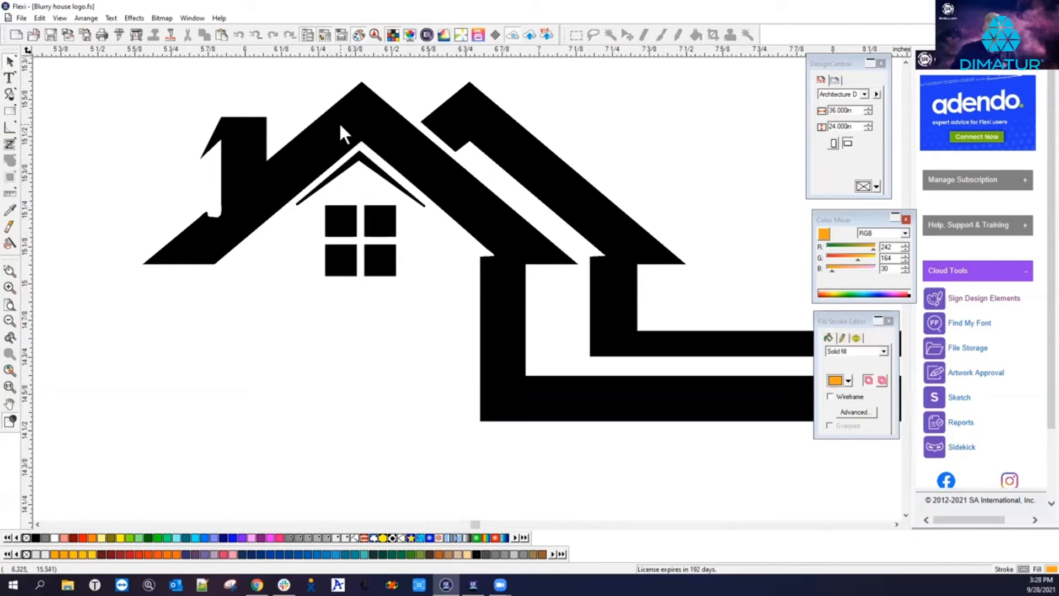
click(9, 129)
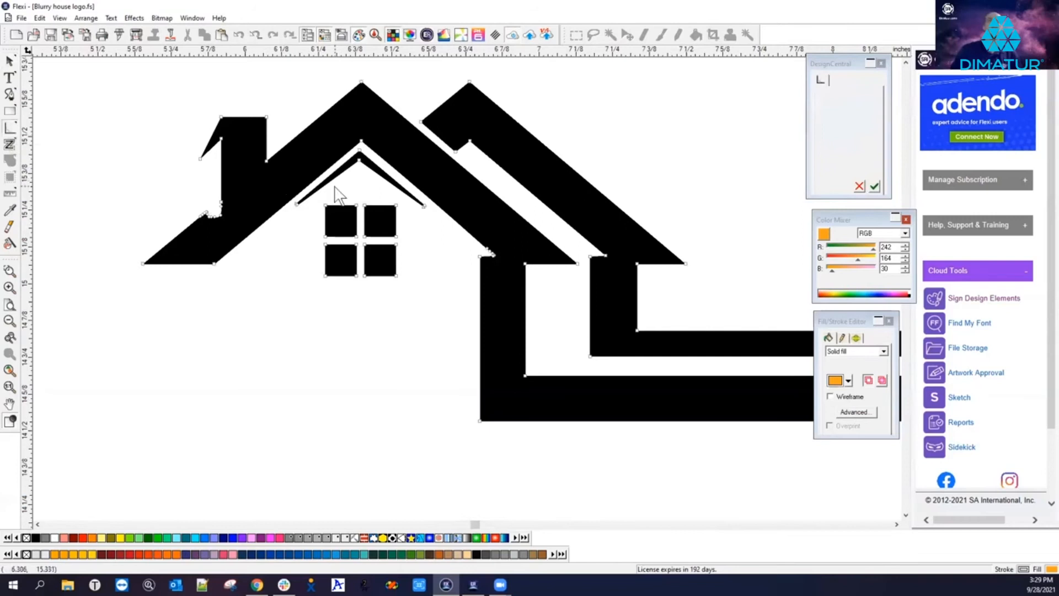
scroll(337, 194, up, 6)
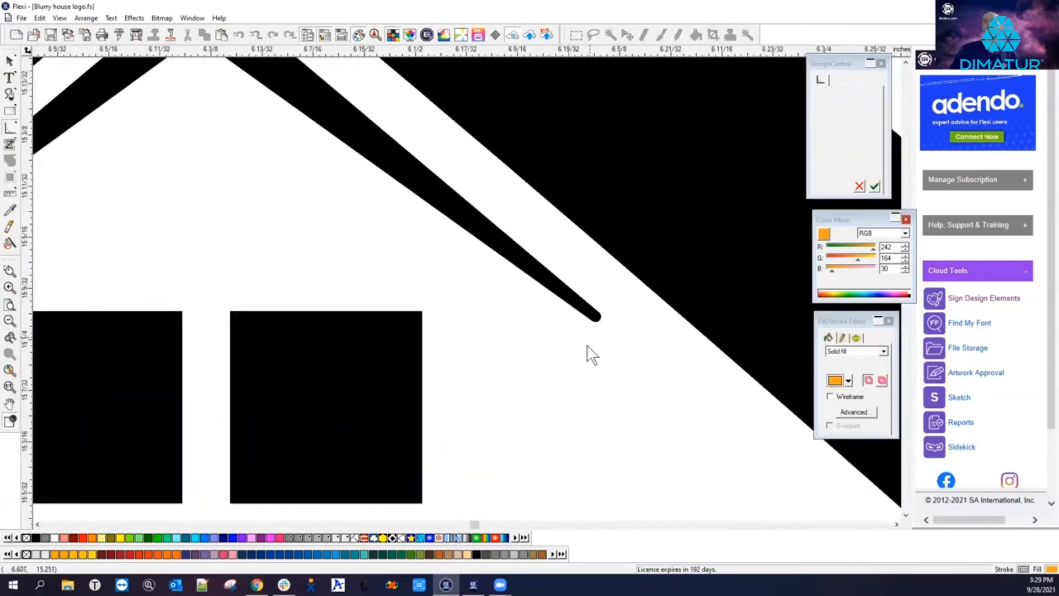
scroll(592, 355, up, 2)
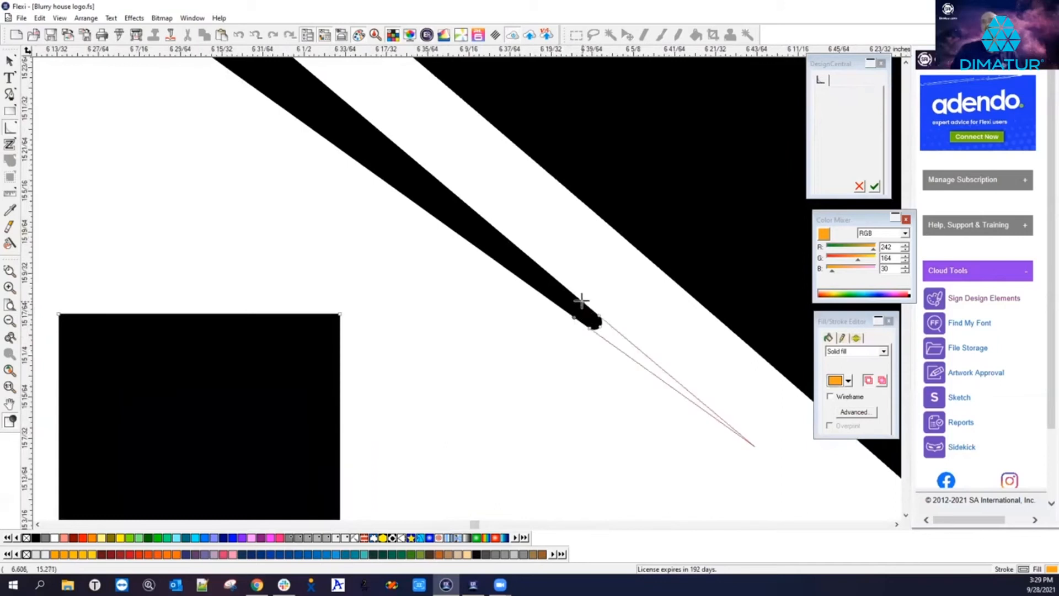
click(582, 301)
scroll(702, 349, down, 4)
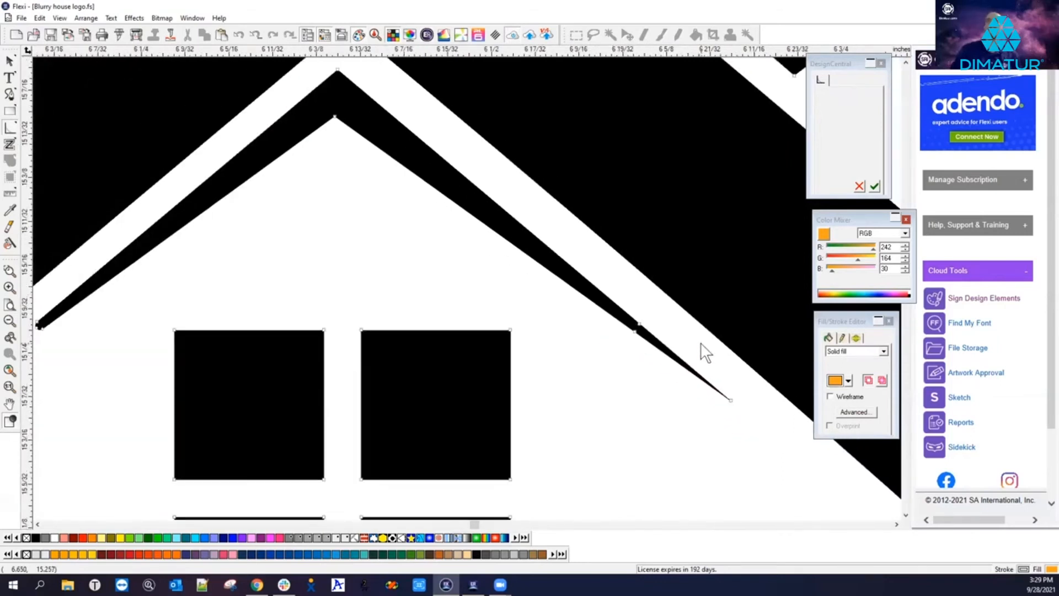
Step: Extend the blunt left tip of the thin chevron above the window into a matching sharp corner
scroll(277, 358, up, 2)
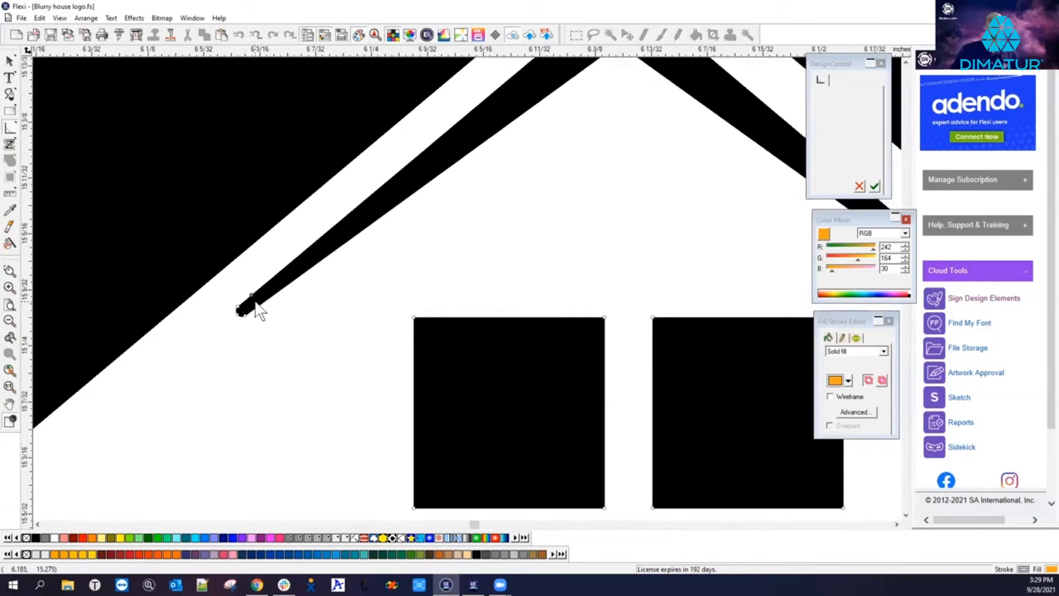
click(255, 302)
scroll(267, 323, down, 1)
scroll(270, 320, down, 2)
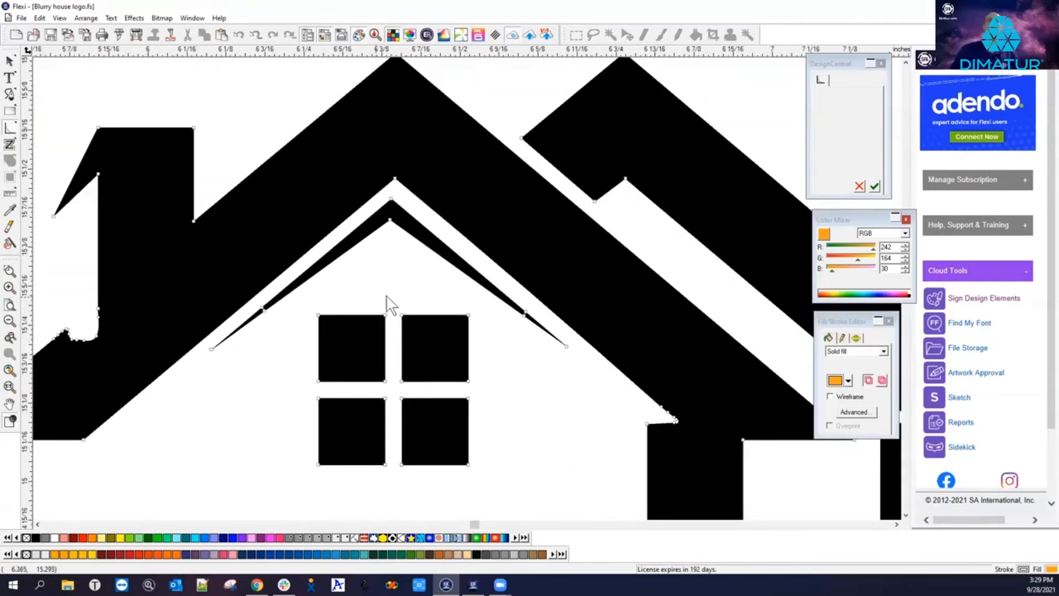
Step: Rebuild the rounded inner corner where the main roof's right slope meets the wall as a sharp corner
scroll(483, 370, down, 1)
scroll(486, 375, down, 1)
scroll(738, 394, up, 2)
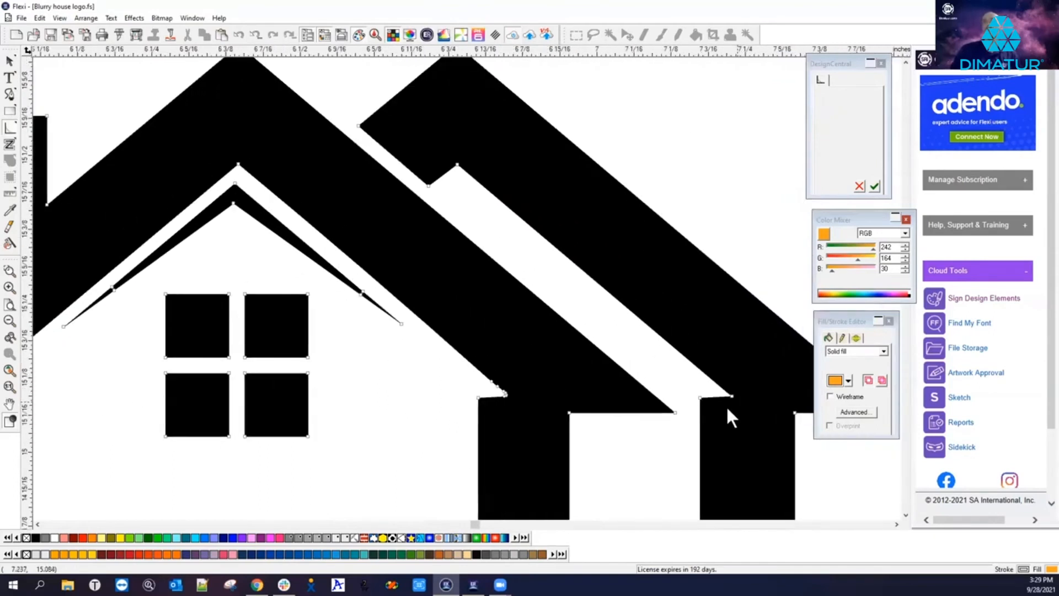
scroll(504, 419, up, 2)
scroll(498, 418, up, 2)
scroll(474, 403, up, 2)
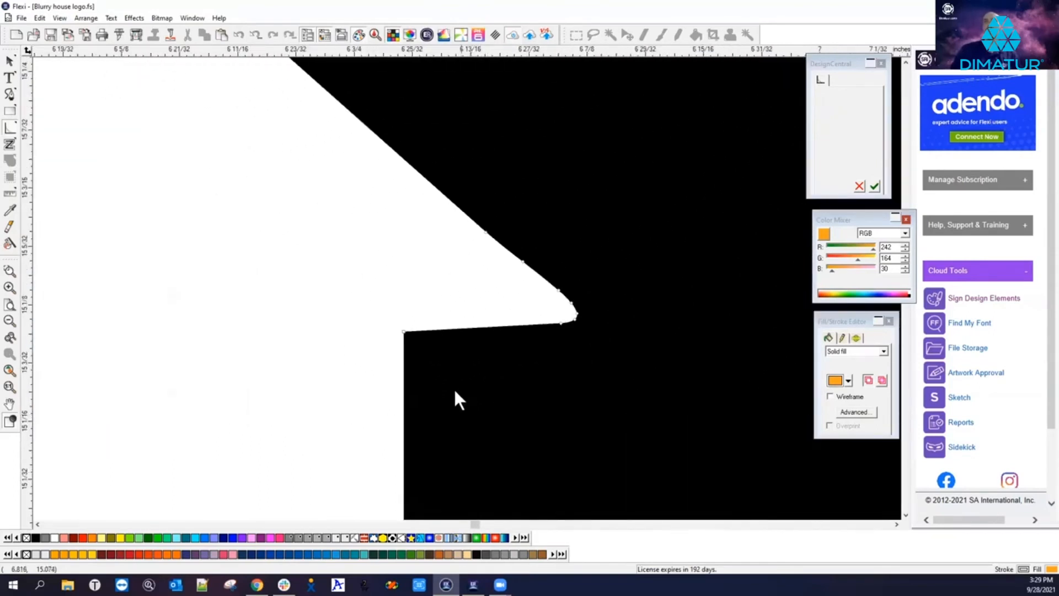
scroll(431, 359, up, 1)
scroll(407, 331, up, 1)
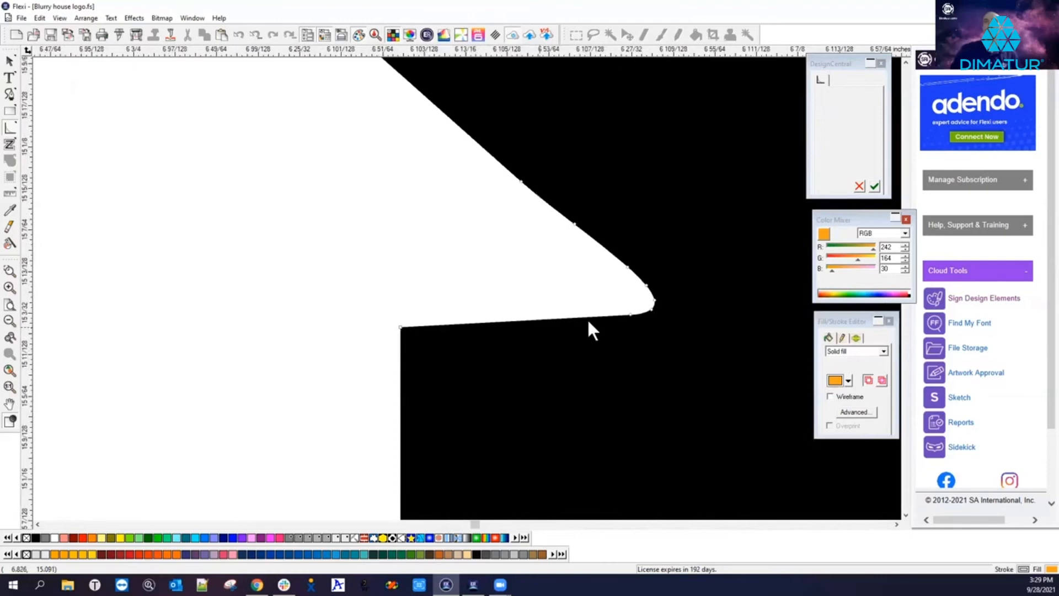
click(406, 326)
click(487, 151)
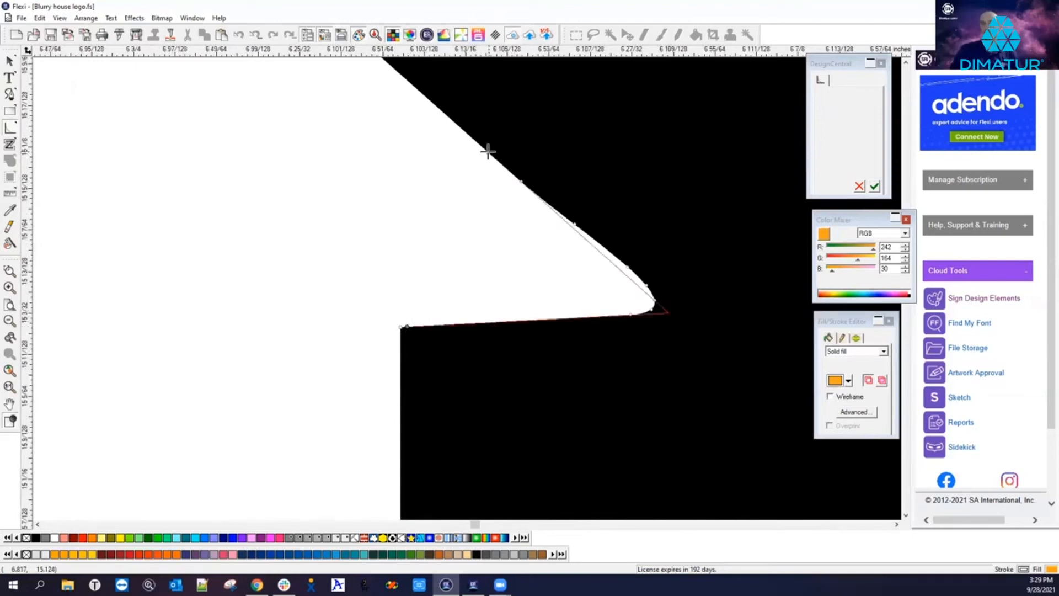
key(Return)
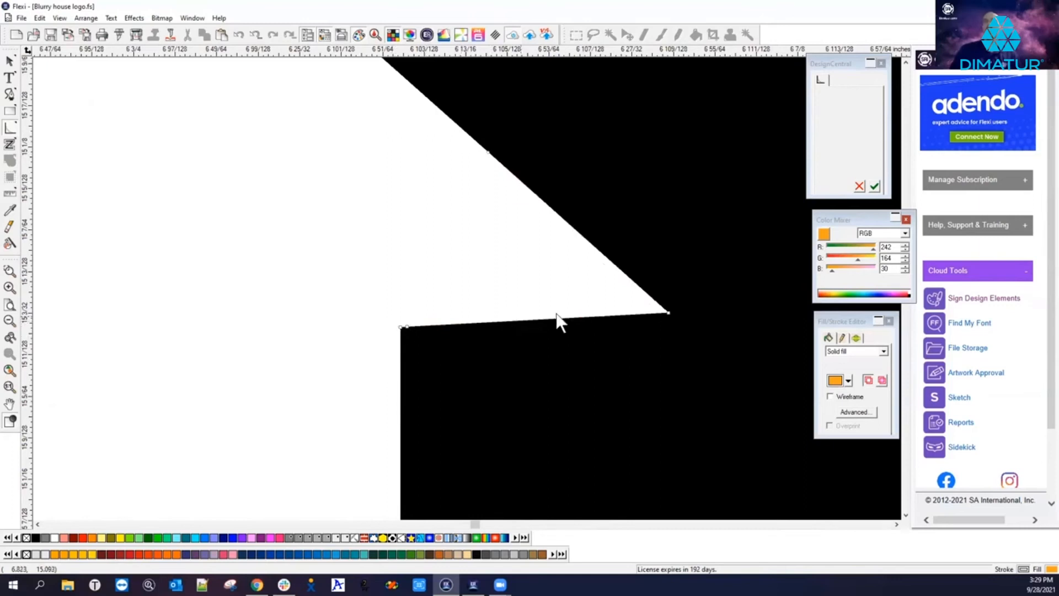
Step: Detach the Path Edit tools into a floating palette over the drawing
click(14, 124)
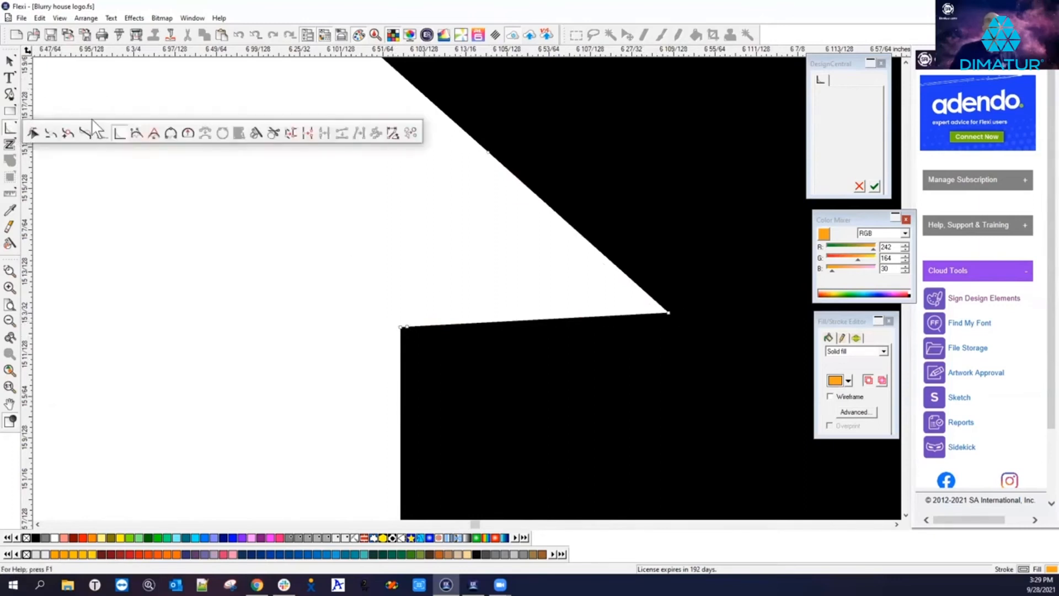
click(93, 121)
click(7, 132)
drag(177, 123, 306, 138)
click(345, 101)
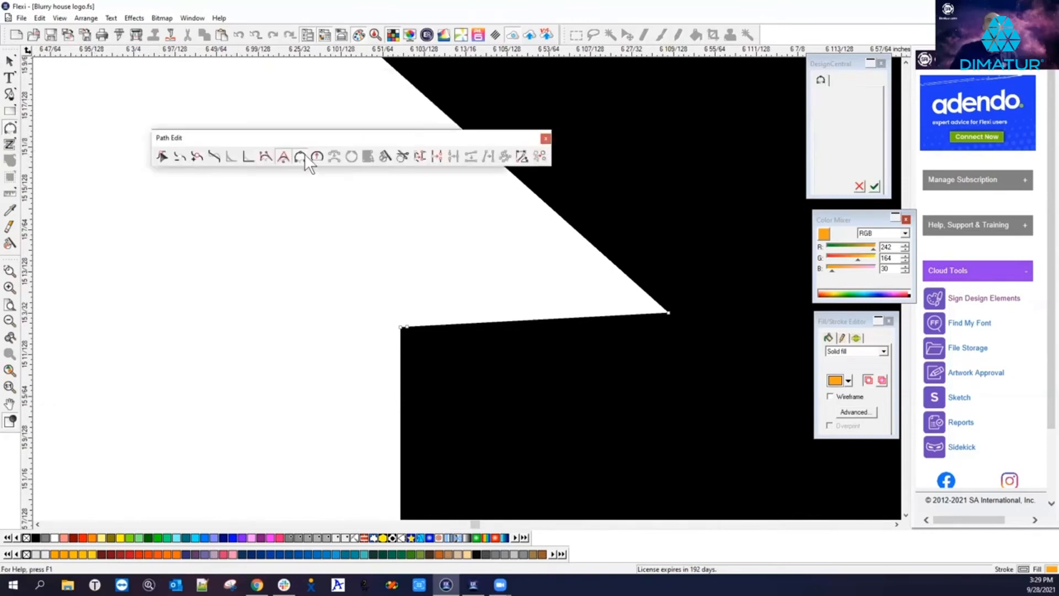
Step: Move the rebuilt corner point slightly down along the roof slope to level the short edge above the wall
click(163, 157)
click(668, 313)
drag(668, 313, 675, 326)
Step: Move the Path Edit palette below the window and place a vertical guide through the main roof's peak
scroll(502, 297, down, 3)
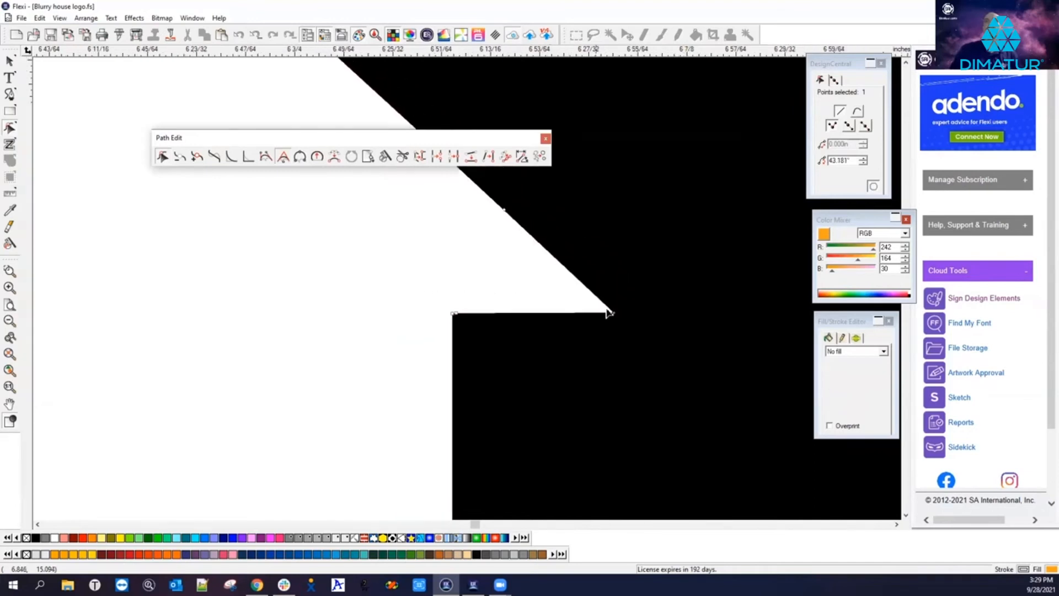
scroll(647, 333, down, 2)
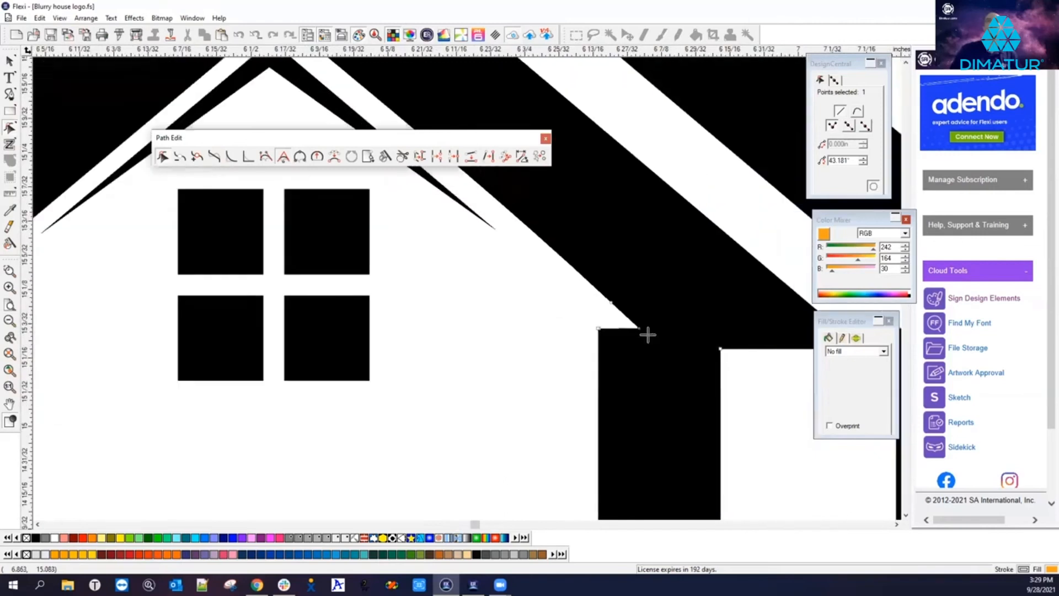
scroll(627, 336, down, 1)
drag(422, 137, 439, 400)
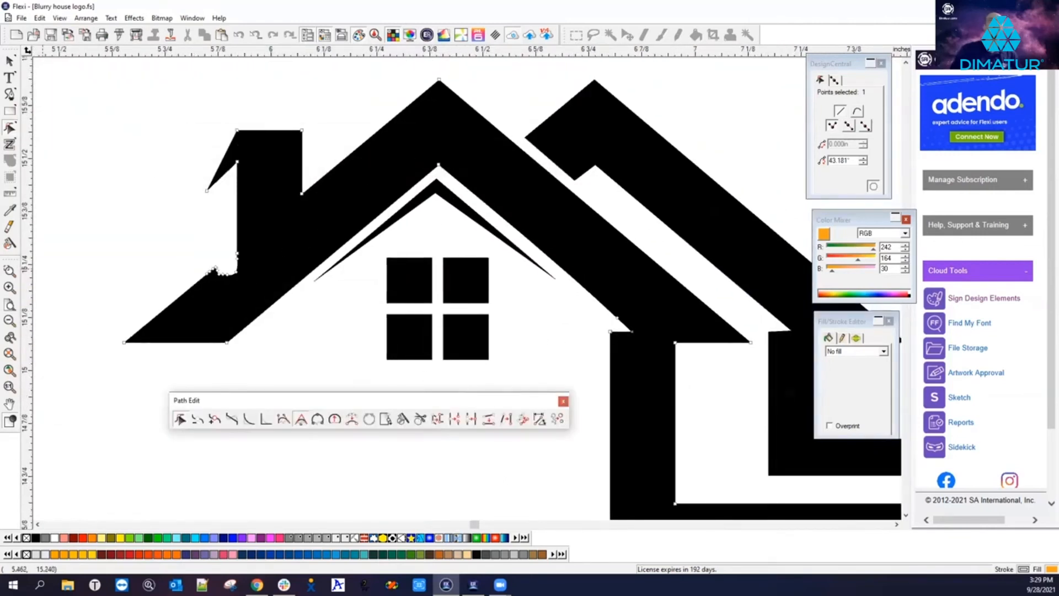
drag(25, 127, 138, 160)
drag(325, 148, 439, 151)
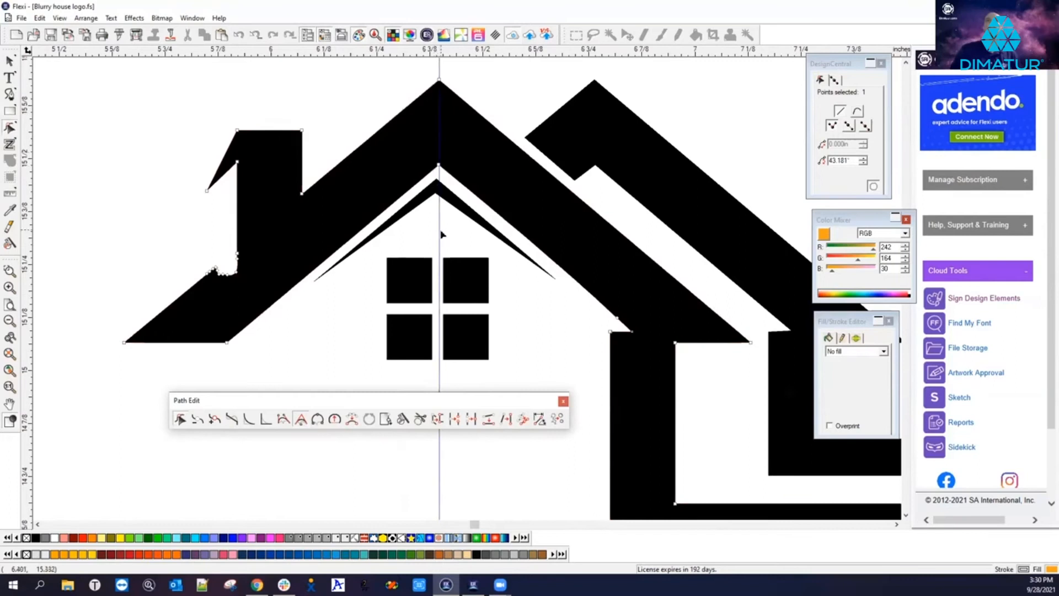
Step: Move the thin chevron's outer peak point onto the vertical guide, undoing the stray segment move made while adjusting the inner peak
scroll(418, 121, up, 3)
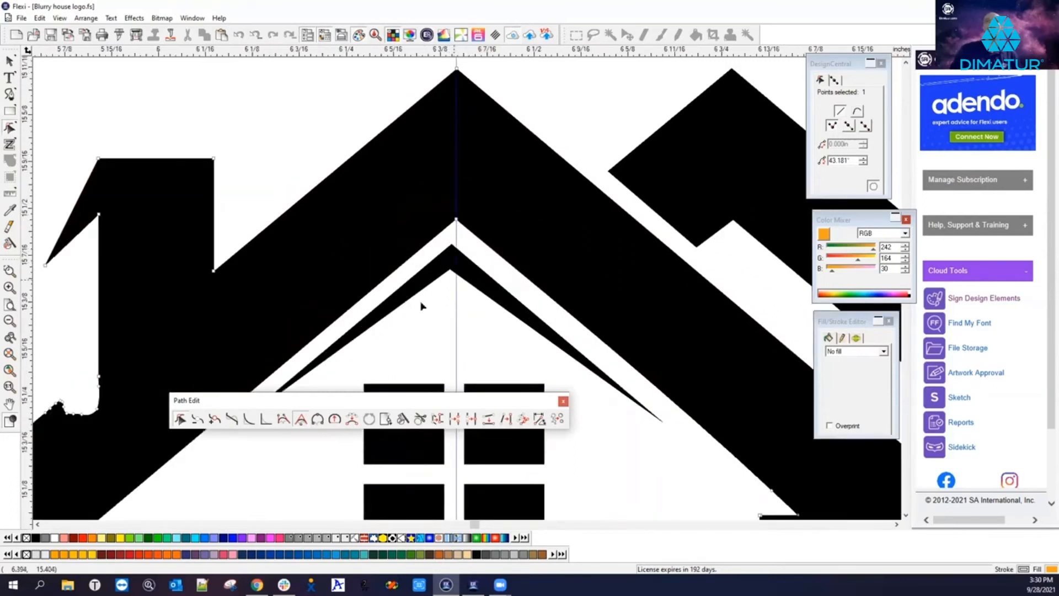
click(460, 269)
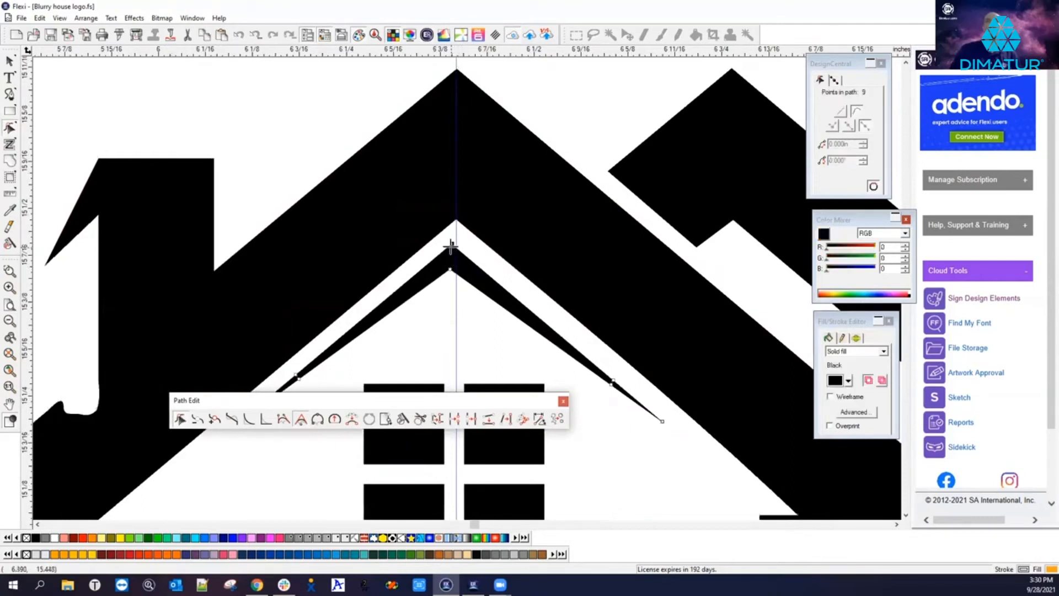
scroll(452, 247, up, 3)
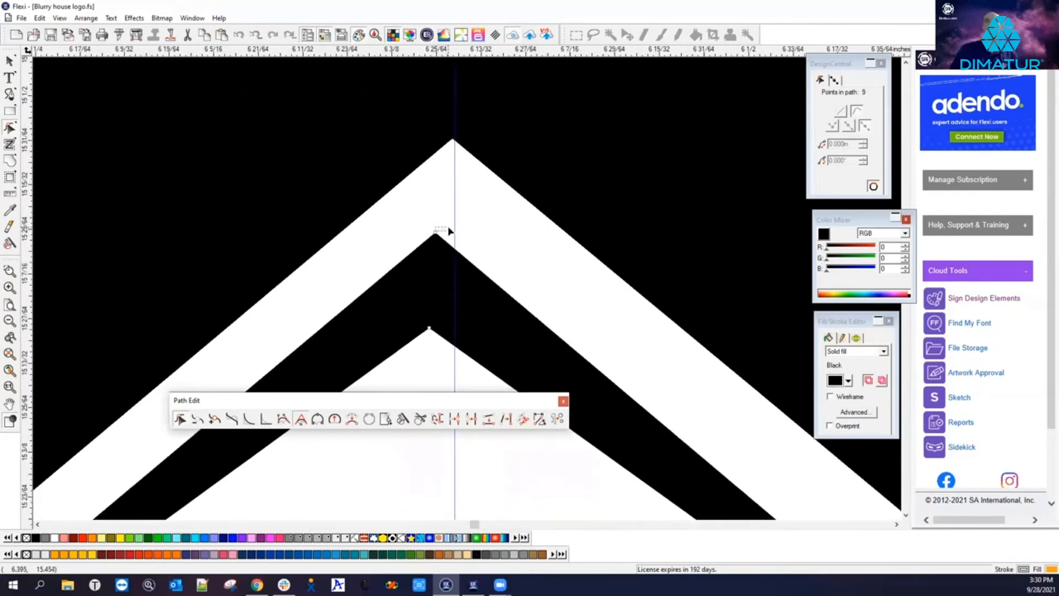
drag(434, 231, 454, 214)
drag(429, 326, 448, 298)
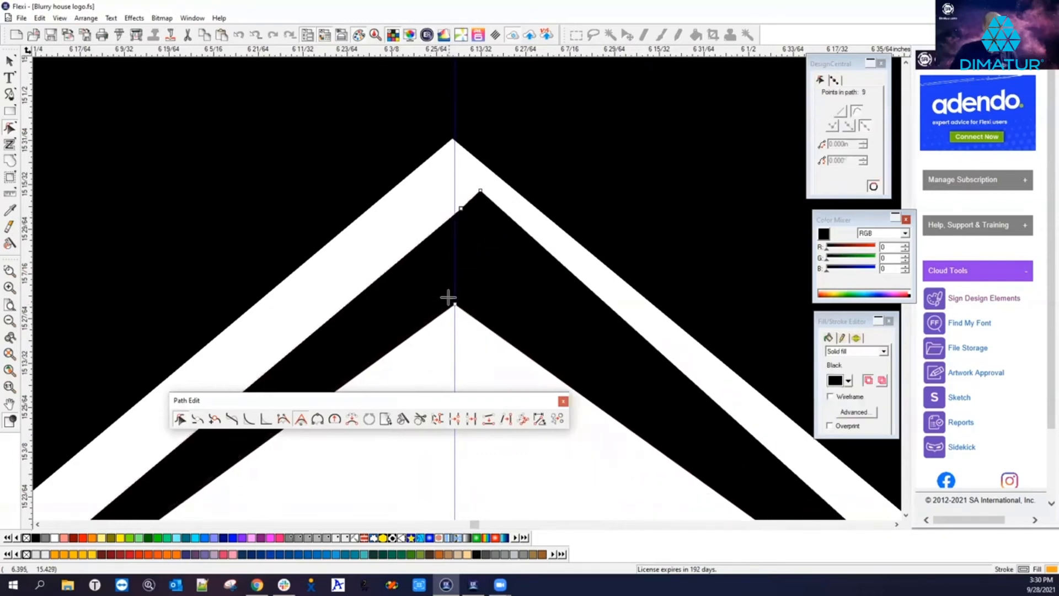
key(ctrl+z)
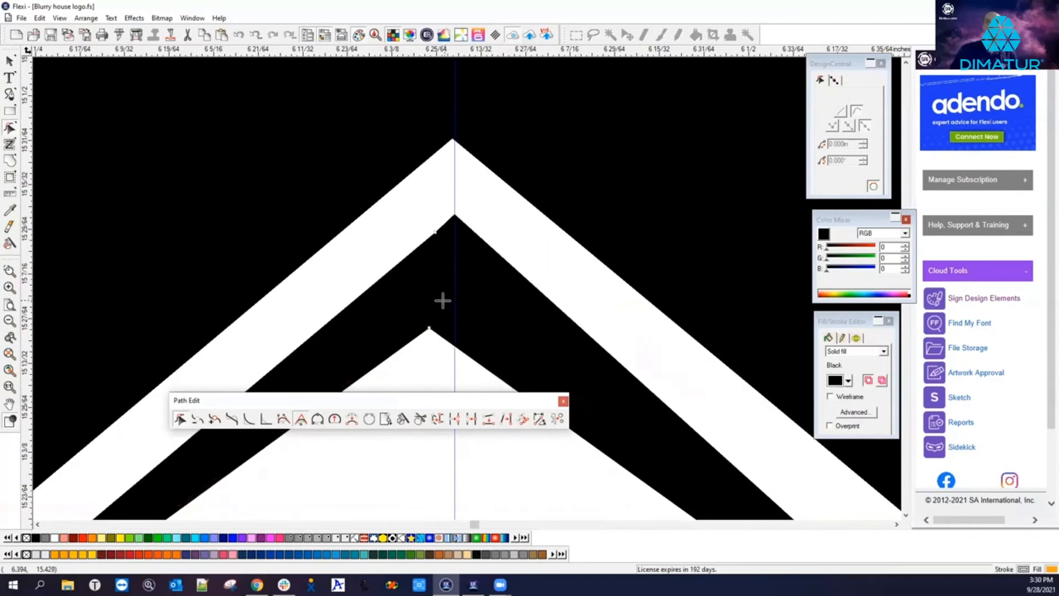
Step: Move the thin chevron's inner peak point onto the vertical guide and finish point editing
click(428, 327)
drag(429, 329, 455, 308)
right_click(448, 362)
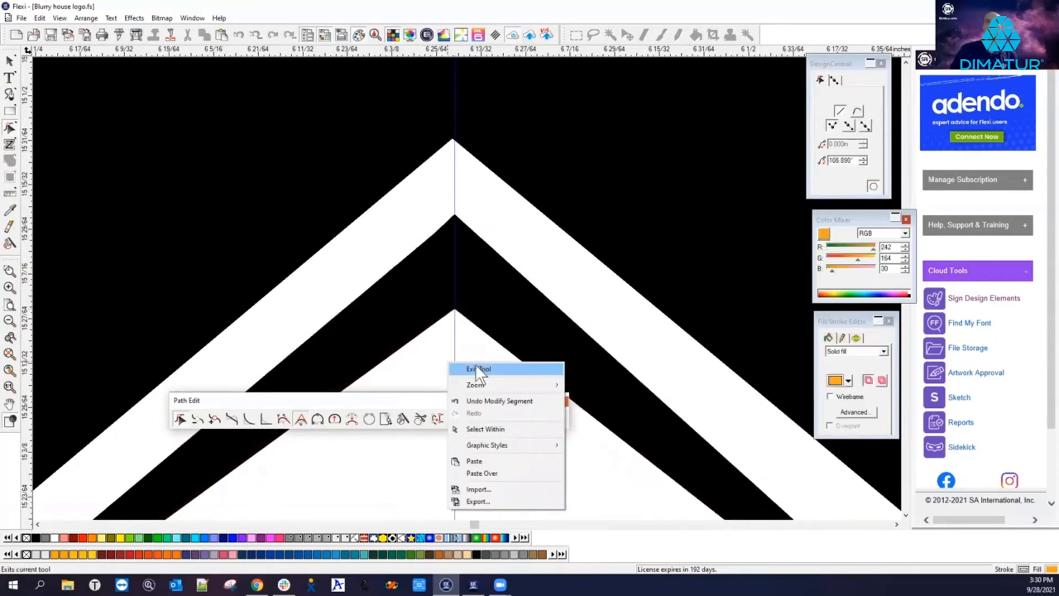
click(477, 363)
Step: Delete the vertical guide running through the roof peak
scroll(422, 370, down, 5)
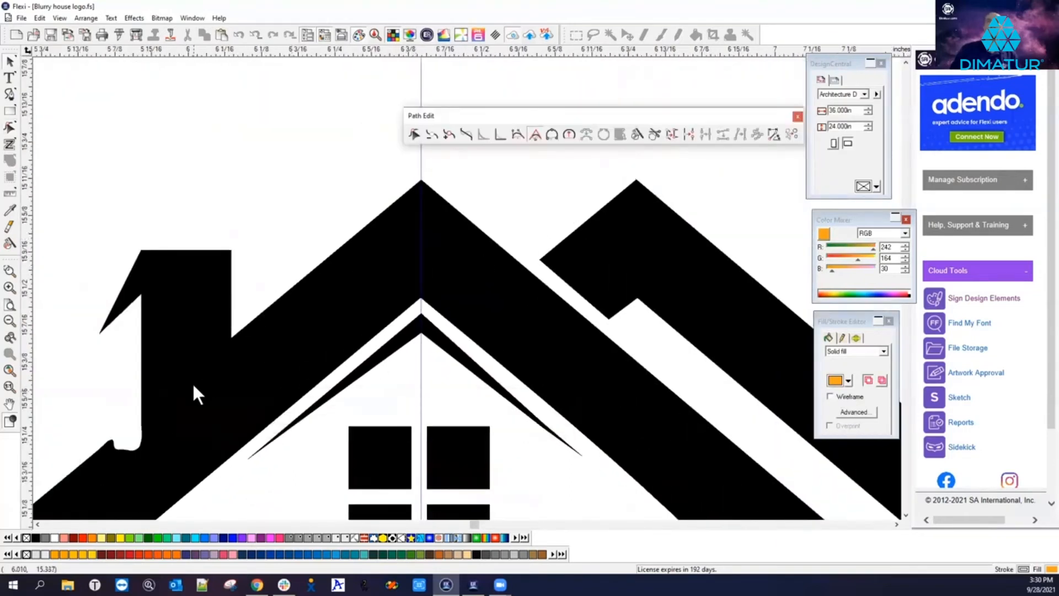
scroll(193, 386, up, 1)
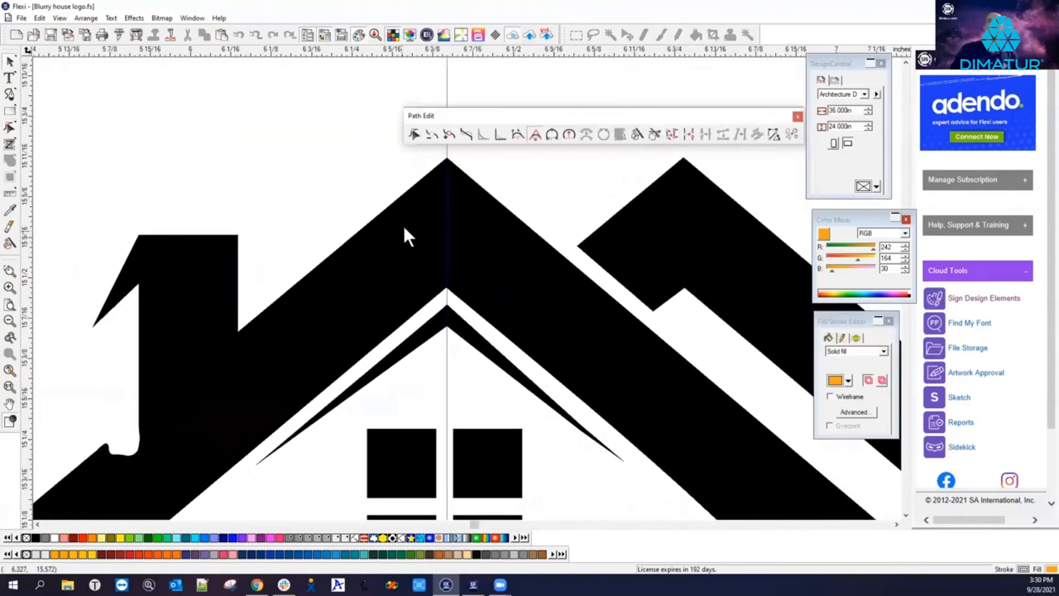
right_click(447, 84)
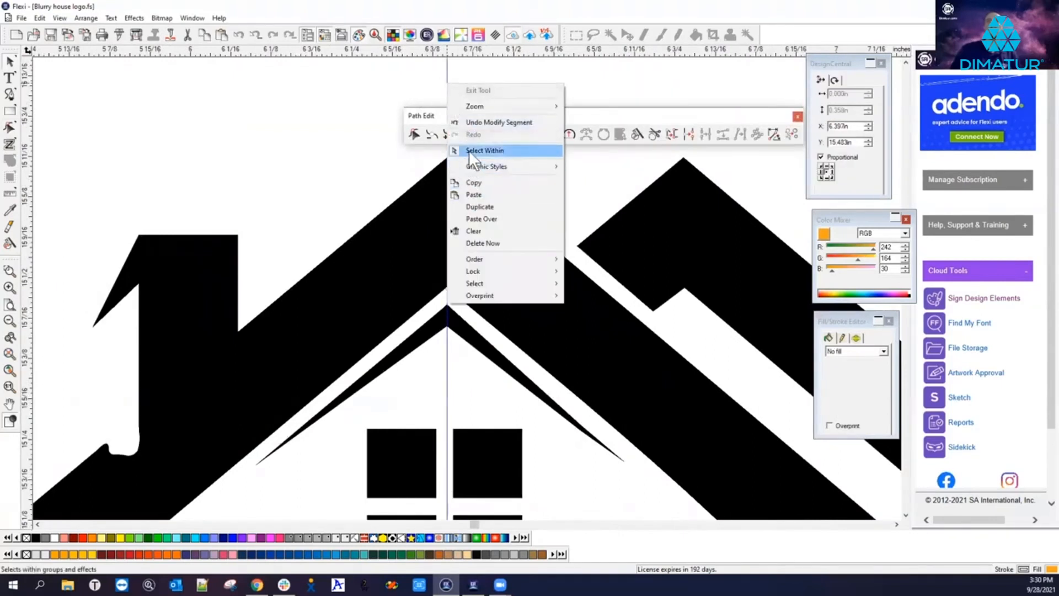
click(492, 243)
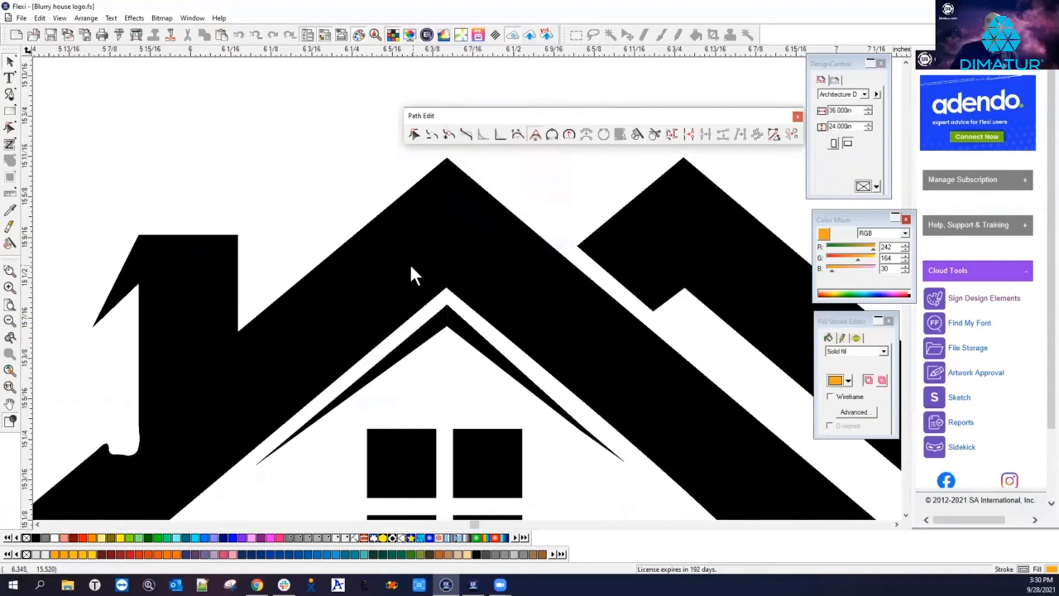
Step: Rebuild the rounded roof tip beside the chimney base as a sharp corner
scroll(55, 502, up, 4)
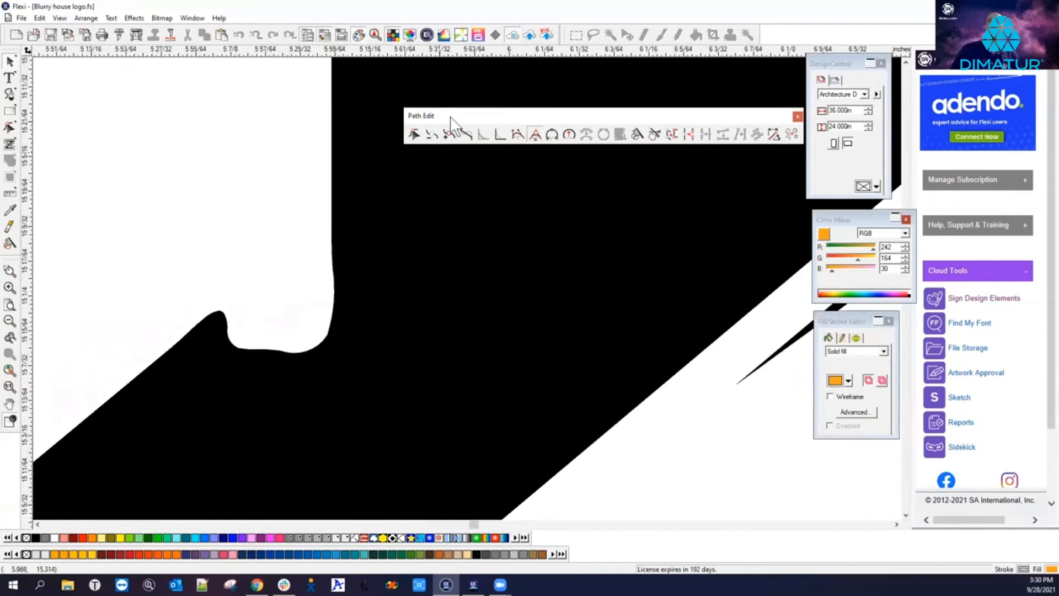
click(467, 136)
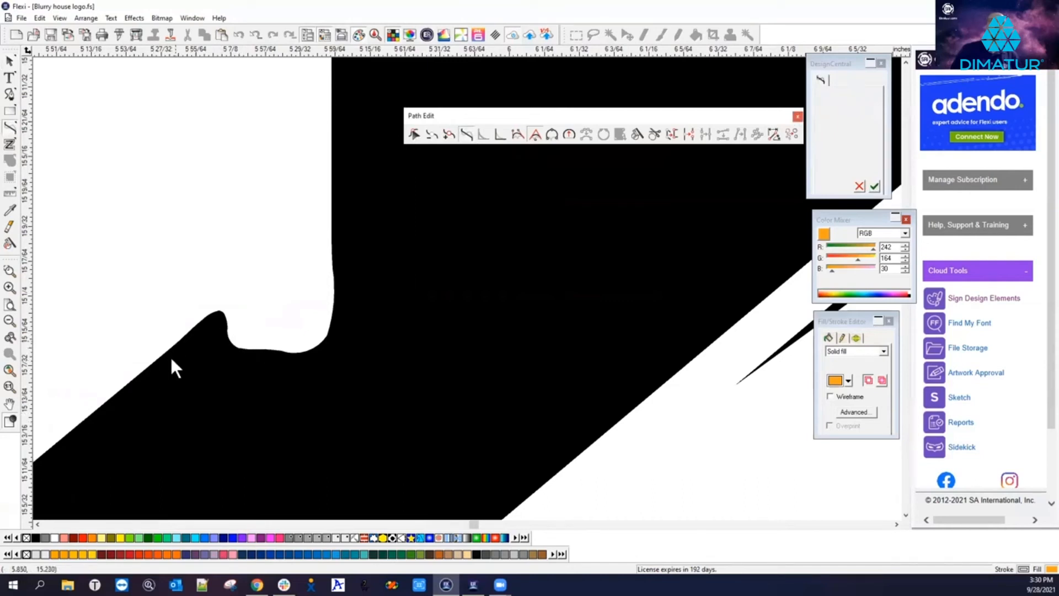
click(500, 135)
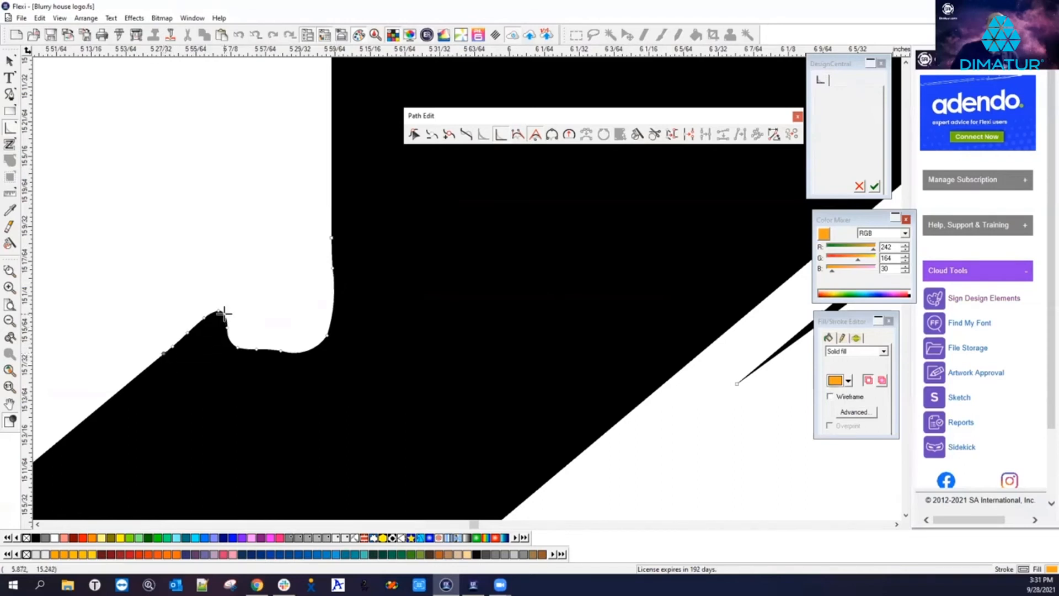
drag(227, 320, 226, 338)
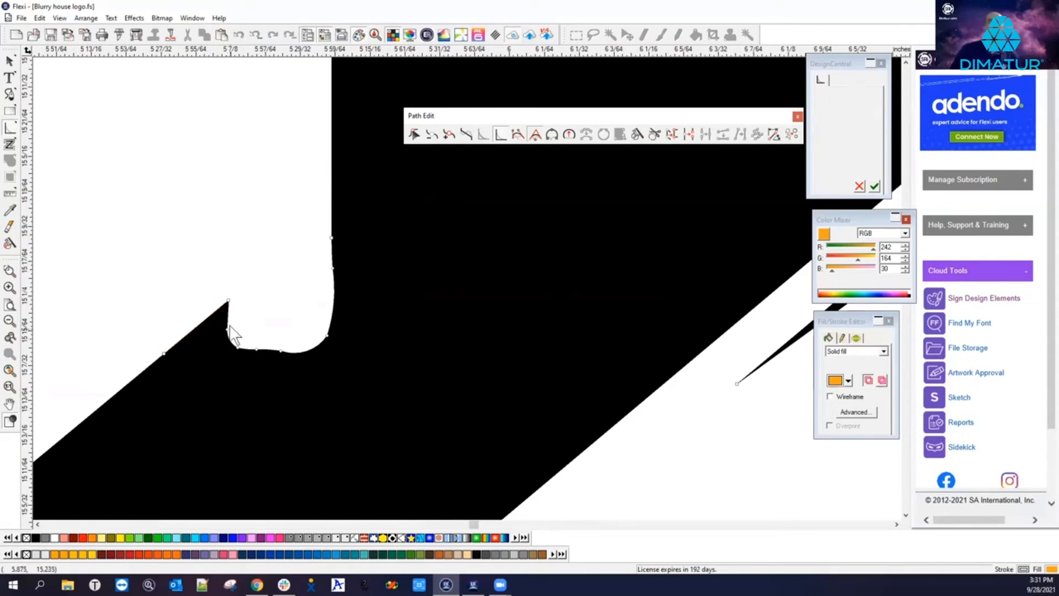
Step: Rebuild both rounded bottom corners of the notch at the chimney's base as sharp corners
click(226, 319)
click(262, 348)
click(254, 348)
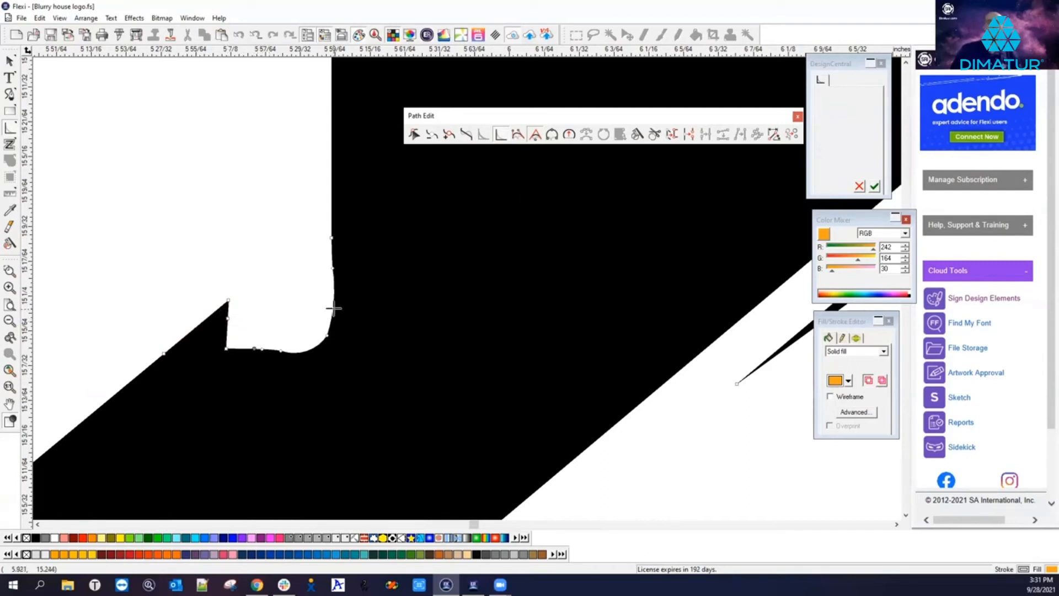
click(333, 240)
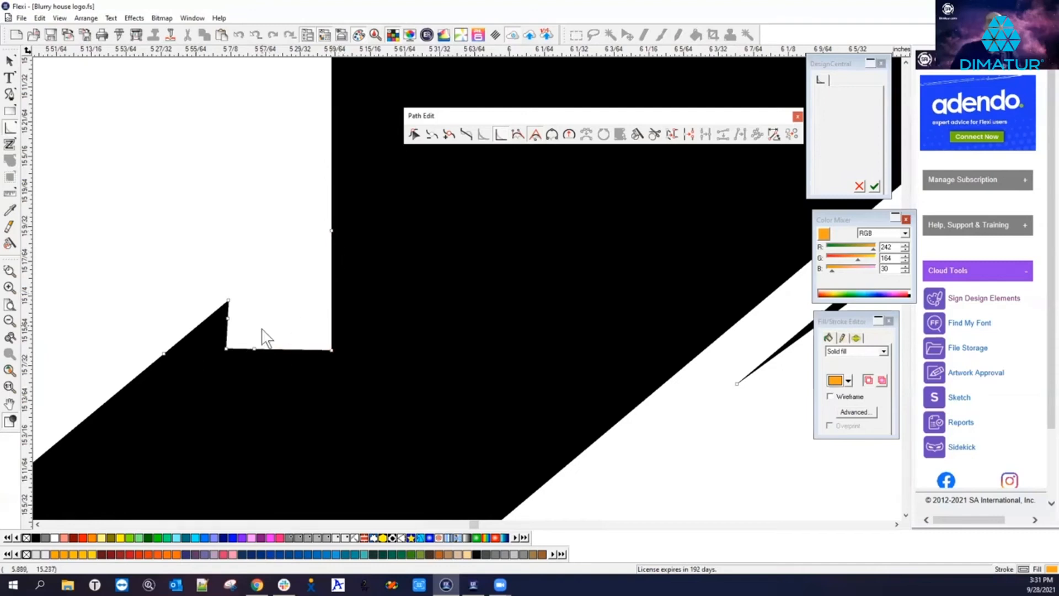
Step: Move the notch's bottom left corner point directly under the roof tip to straighten its short side, and exit point editing
click(414, 134)
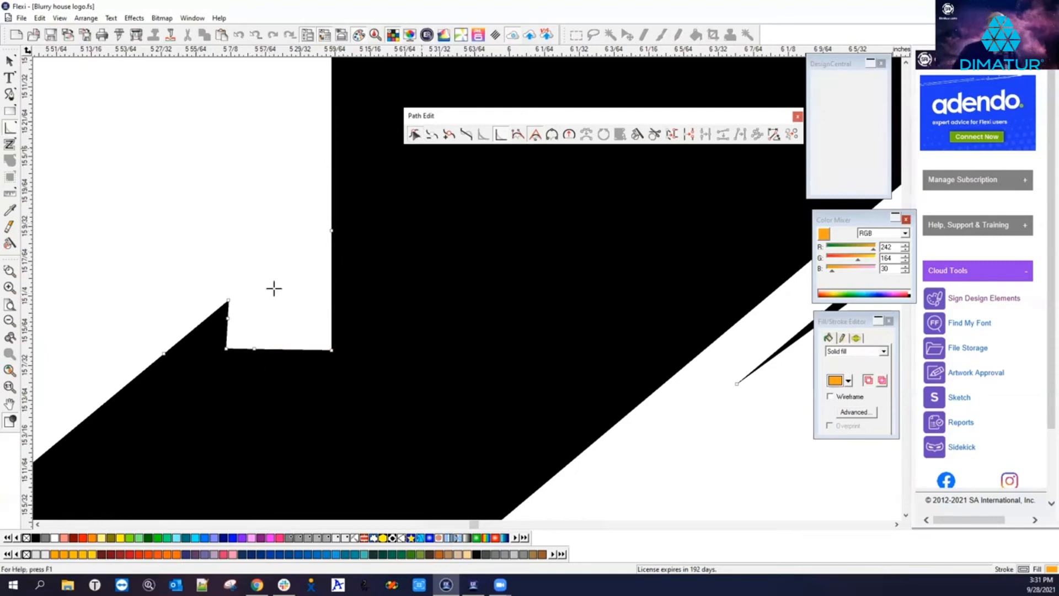
click(226, 349)
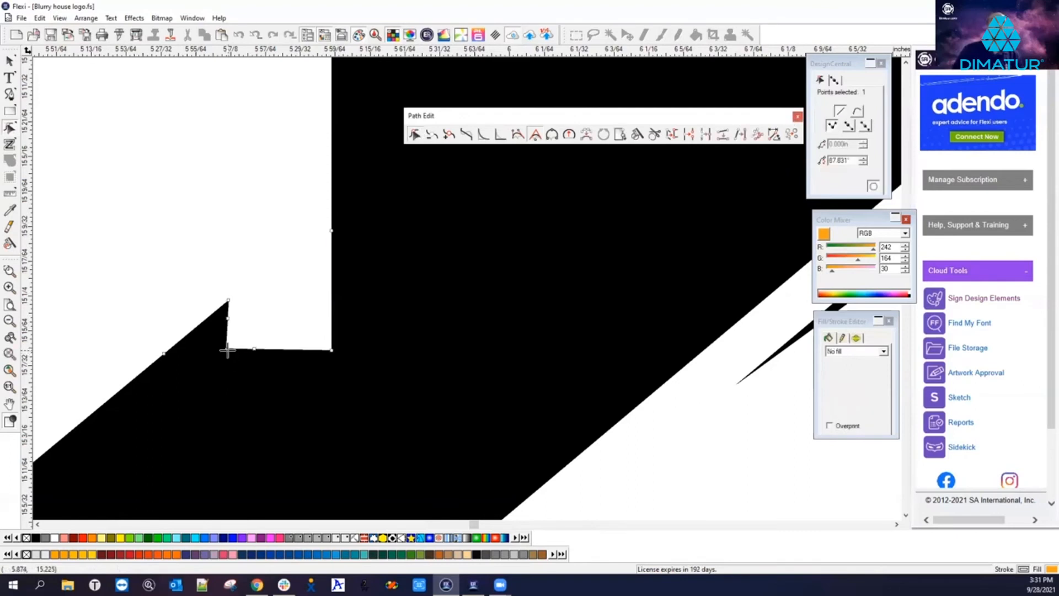
drag(226, 349, 228, 350)
drag(285, 319, 229, 351)
right_click(267, 265)
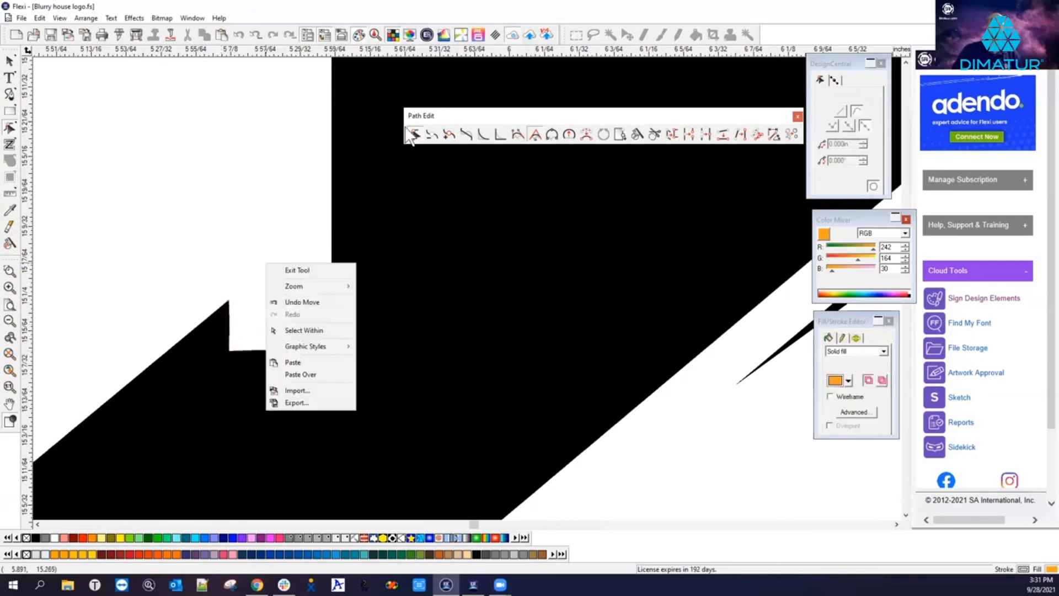
click(319, 272)
Step: Examine the cleaned-up house as a whole and alongside the other house logos
scroll(218, 246, down, 3)
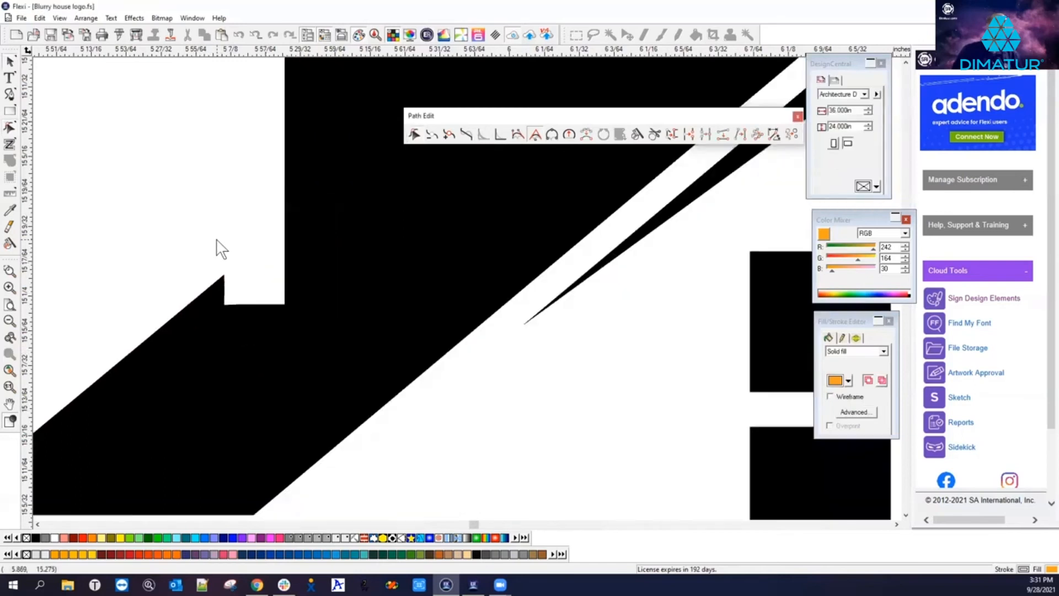
scroll(234, 276, down, 2)
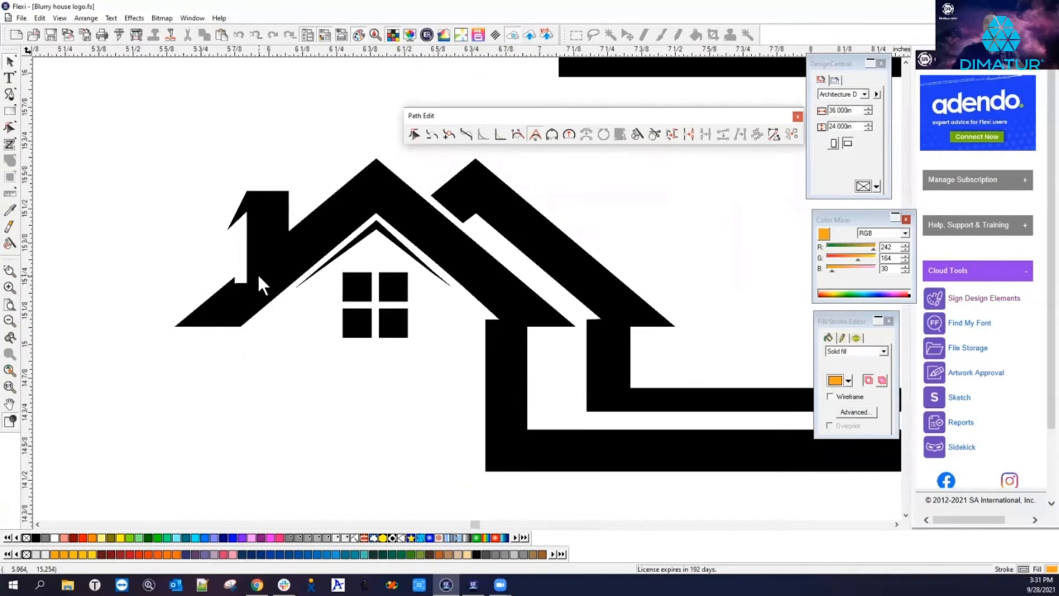
scroll(315, 319, down, 3)
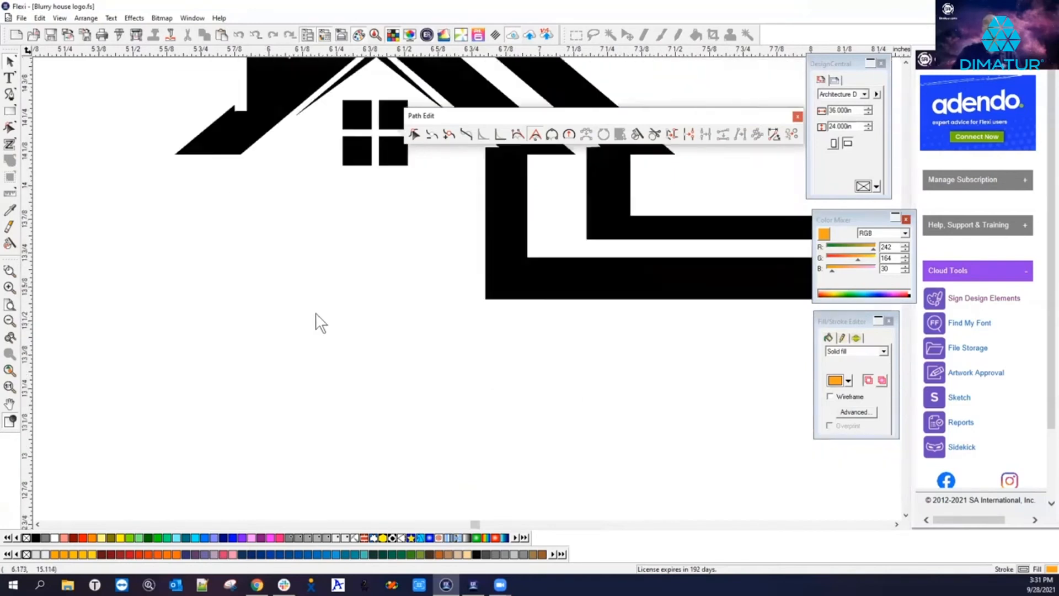
scroll(316, 315, down, 5)
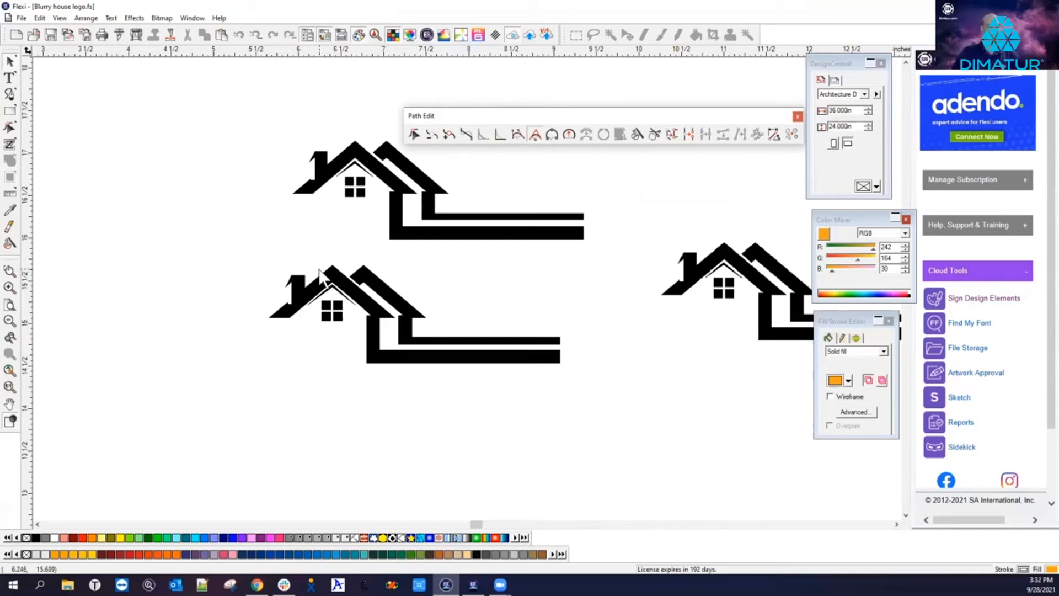
scroll(268, 325, down, 2)
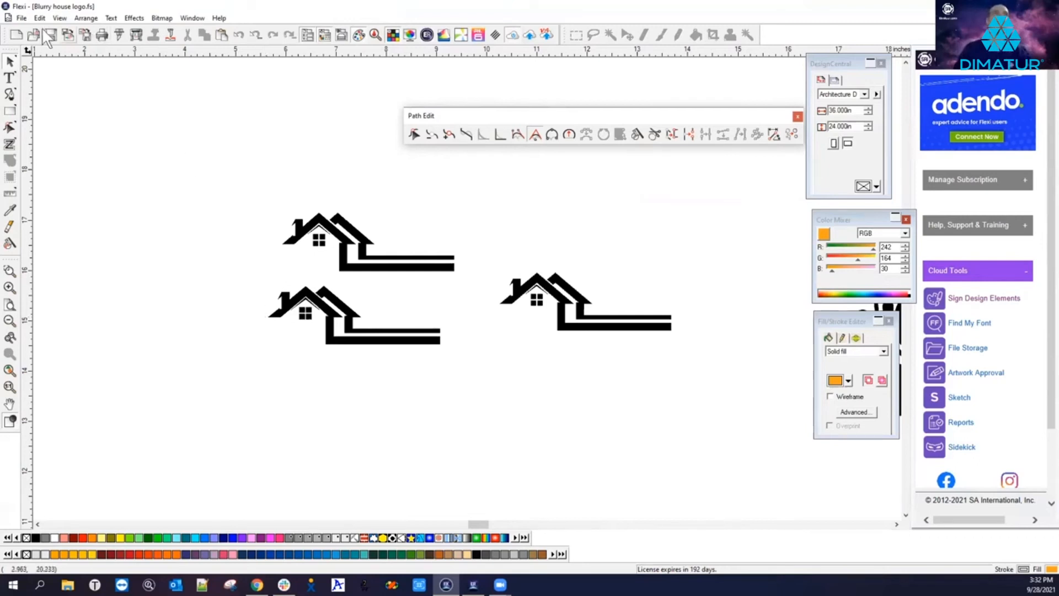
Step: Open the recent file Company logo 2.fs and put away the Path Edit tools
click(22, 19)
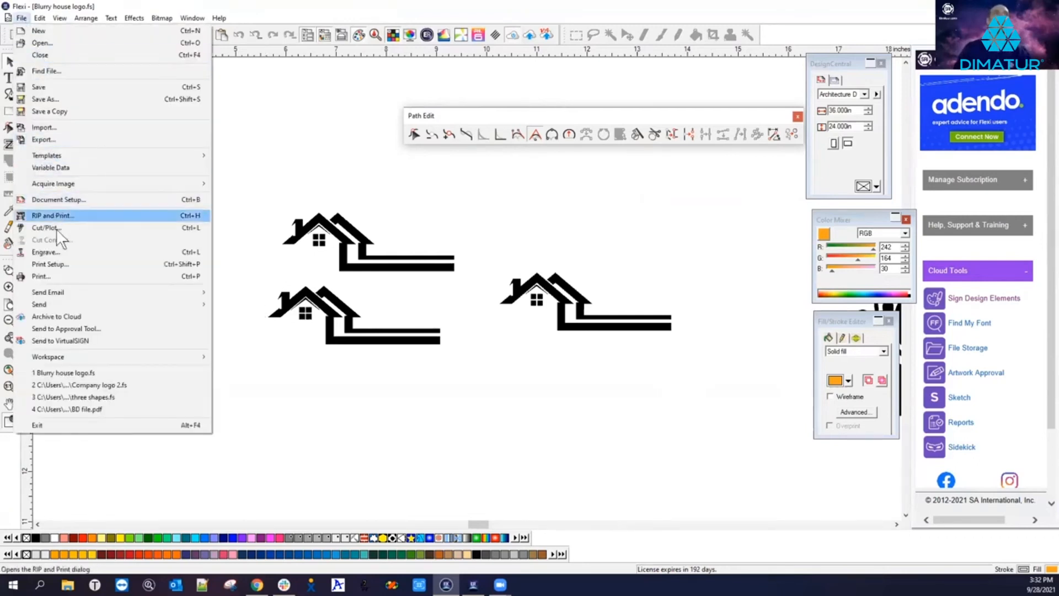
click(69, 384)
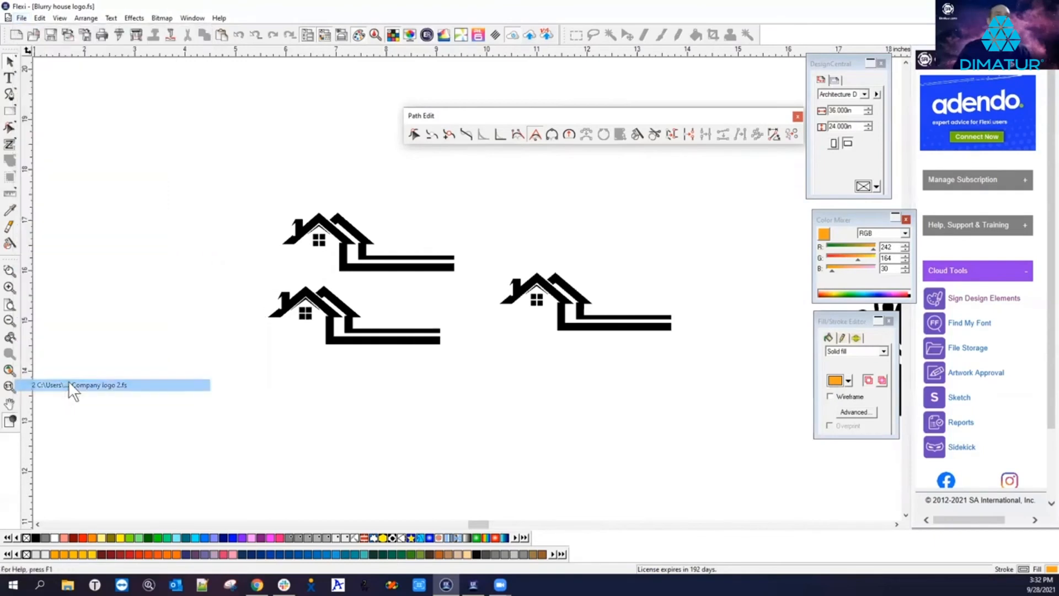
click(301, 386)
scroll(330, 274, up, 3)
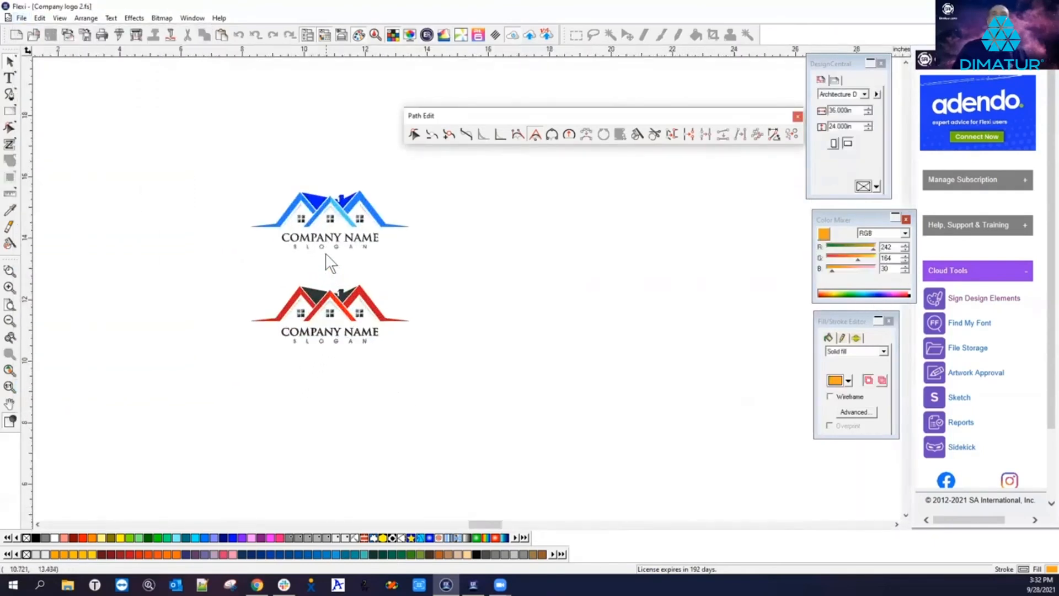
click(798, 116)
Step: Move the red company logo straight down, farther away from the blue logo, and deselect it
scroll(282, 212, up, 2)
scroll(287, 207, down, 3)
drag(177, 311, 573, 461)
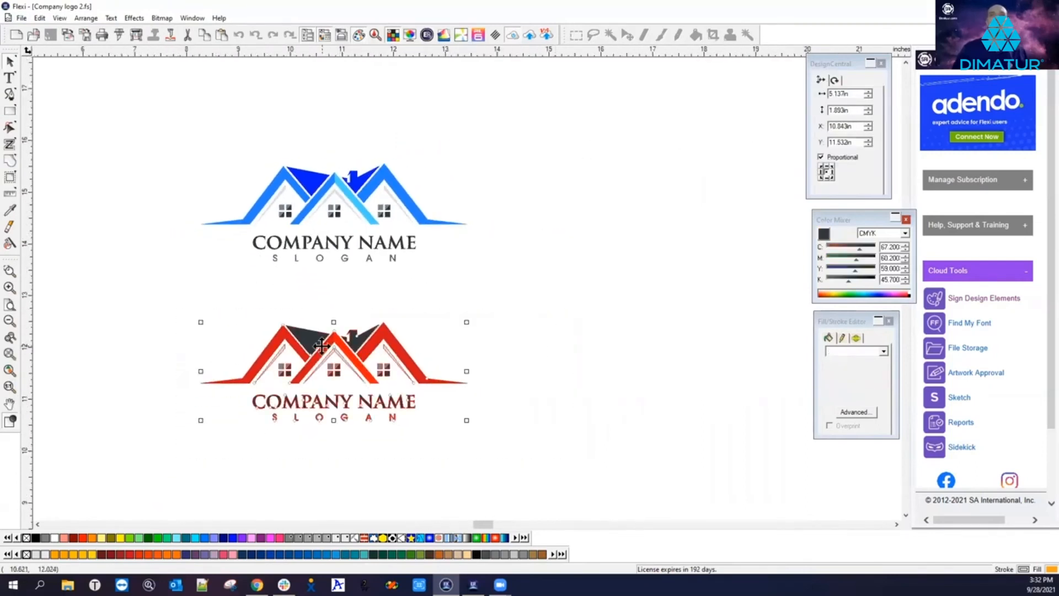
drag(314, 343, 320, 440)
click(421, 353)
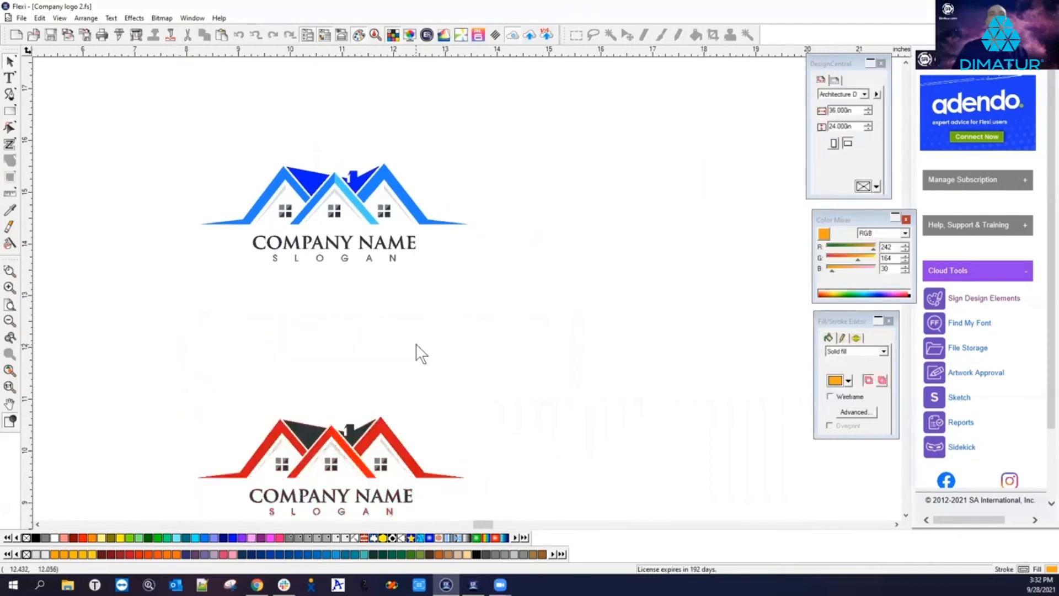
drag(179, 145, 494, 297)
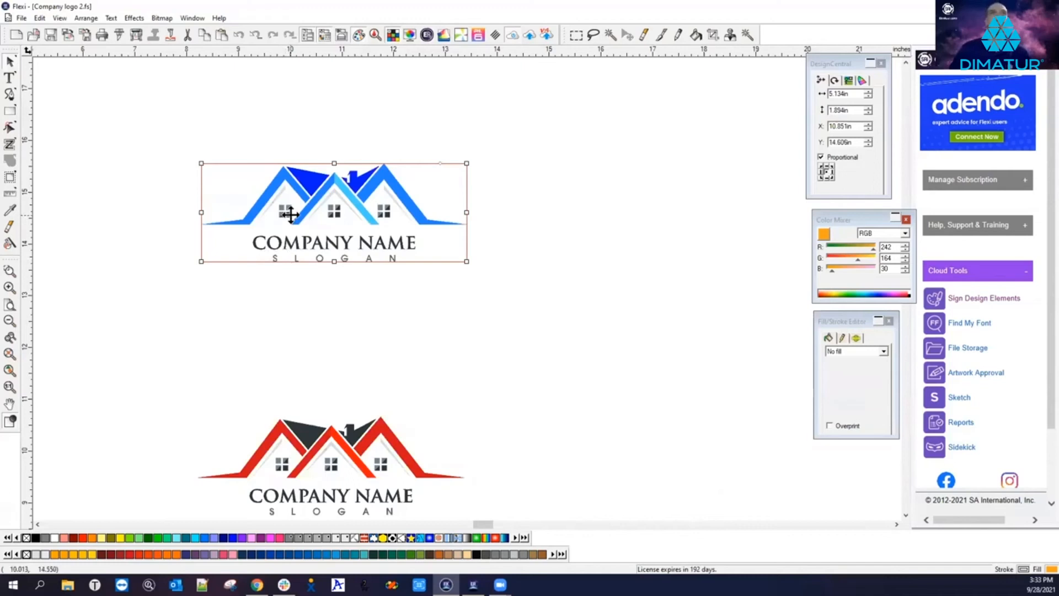
click(139, 20)
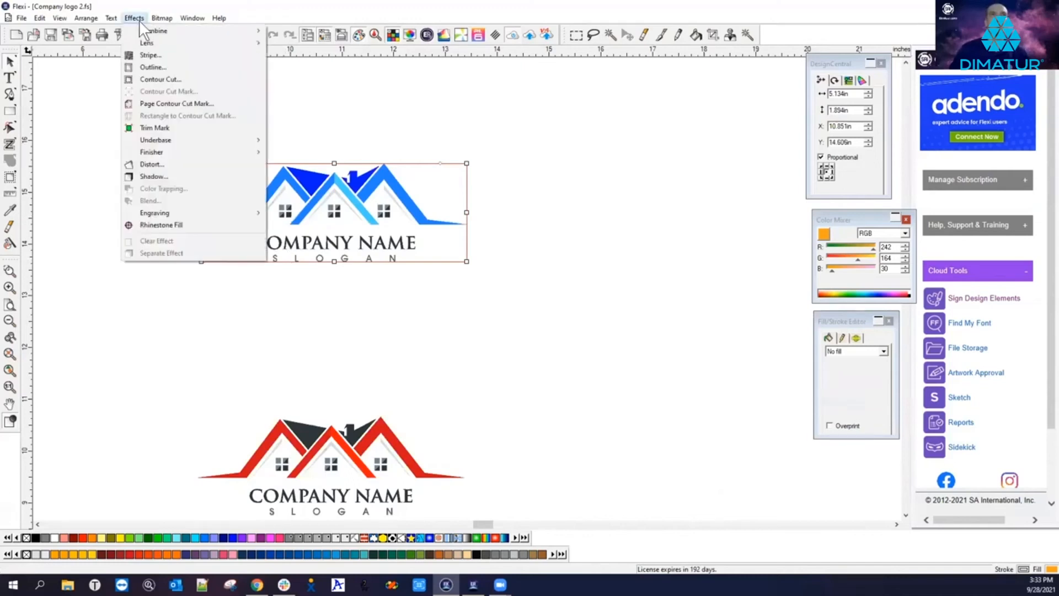
mouse_move(158, 16)
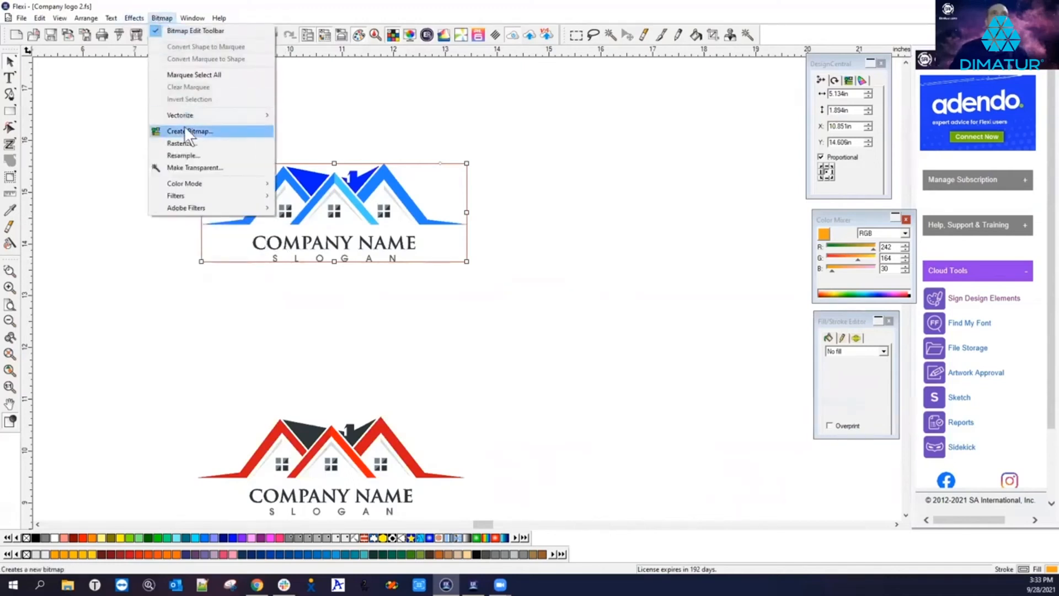
click(349, 85)
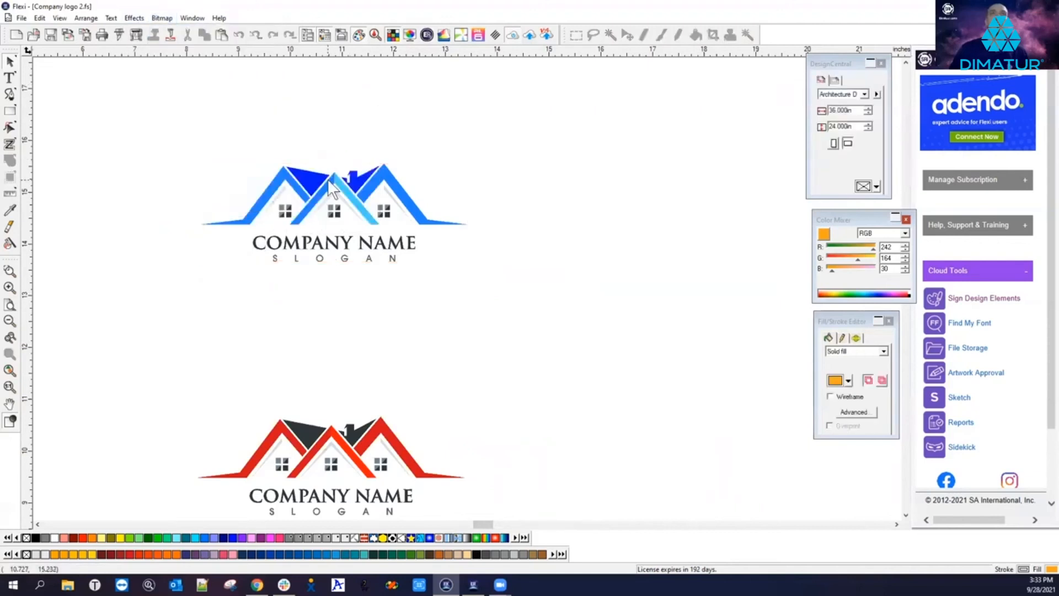
Step: Start a Color Trace on the blue logo bitmap and mark the entire logo as the area to trace
scroll(328, 180, up, 2)
scroll(328, 180, up, 2)
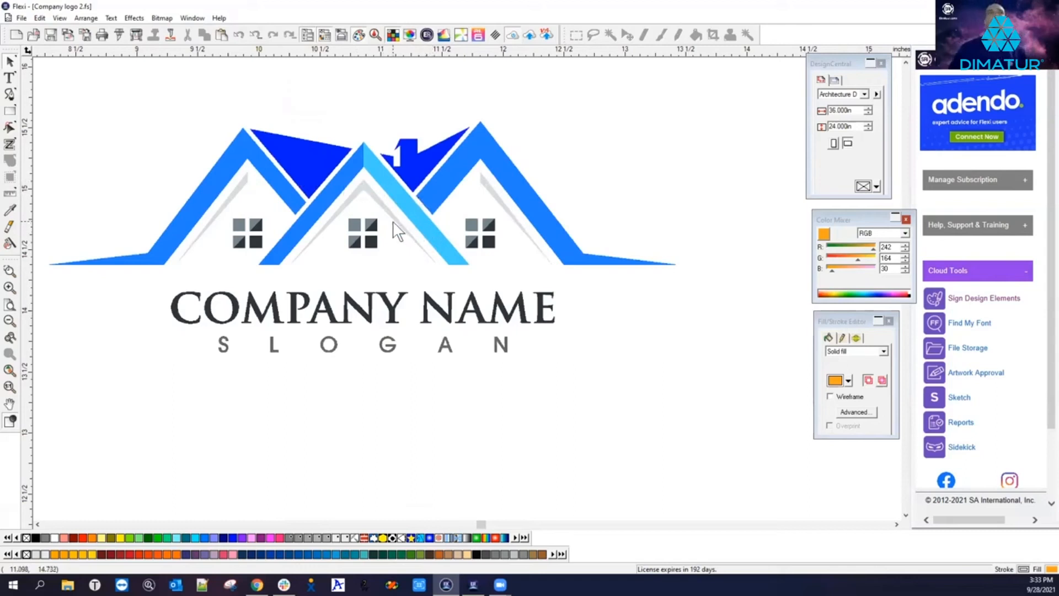
drag(38, 70, 722, 429)
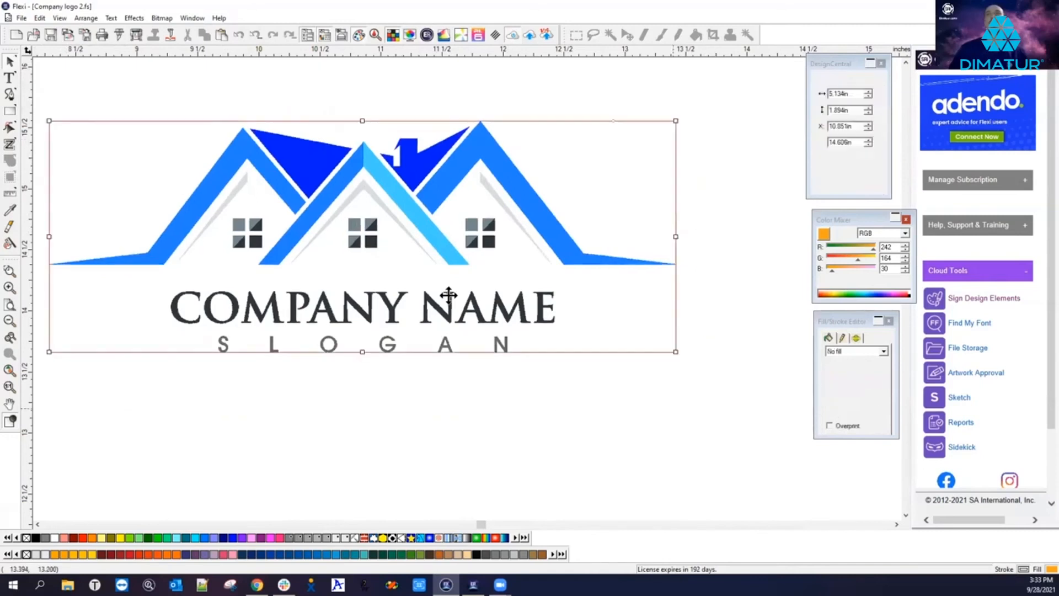
click(165, 18)
mouse_move(196, 116)
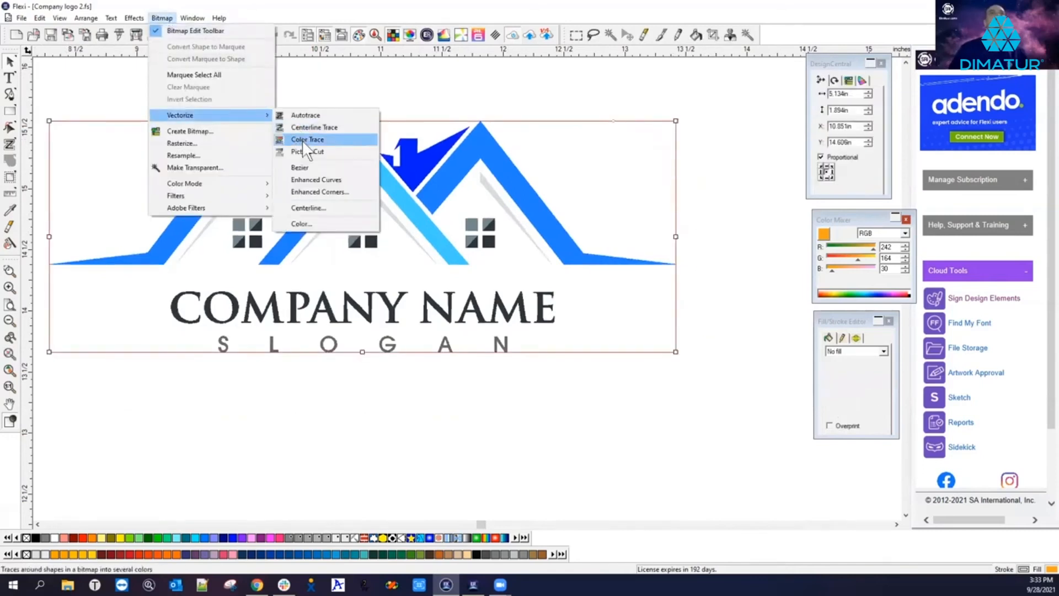
click(302, 140)
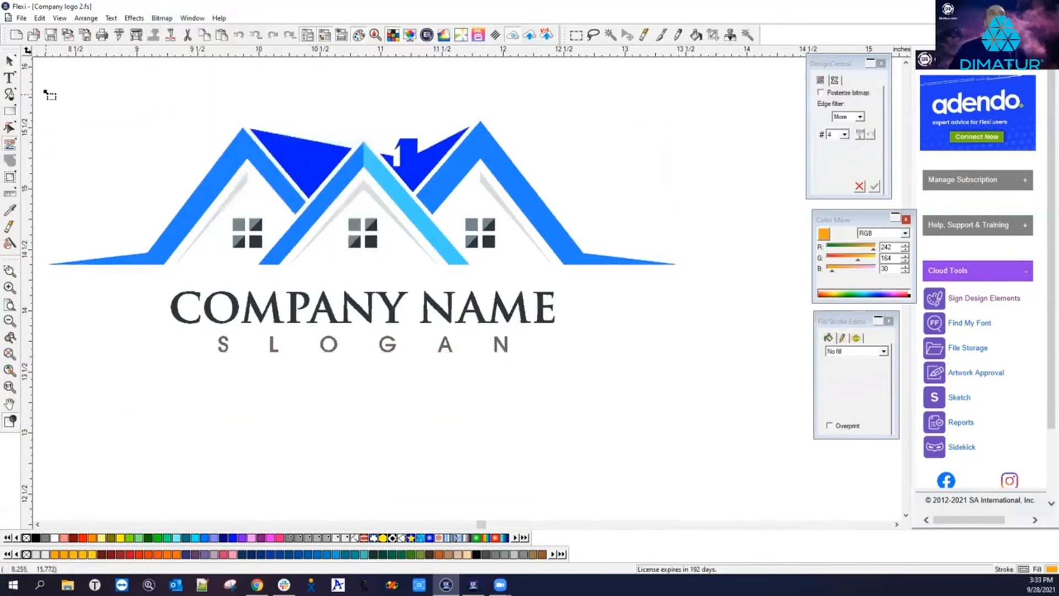
mouse_move(38, 81)
mouse_down()
mouse_move(520, 334)
mouse_move(707, 374)
mouse_up()
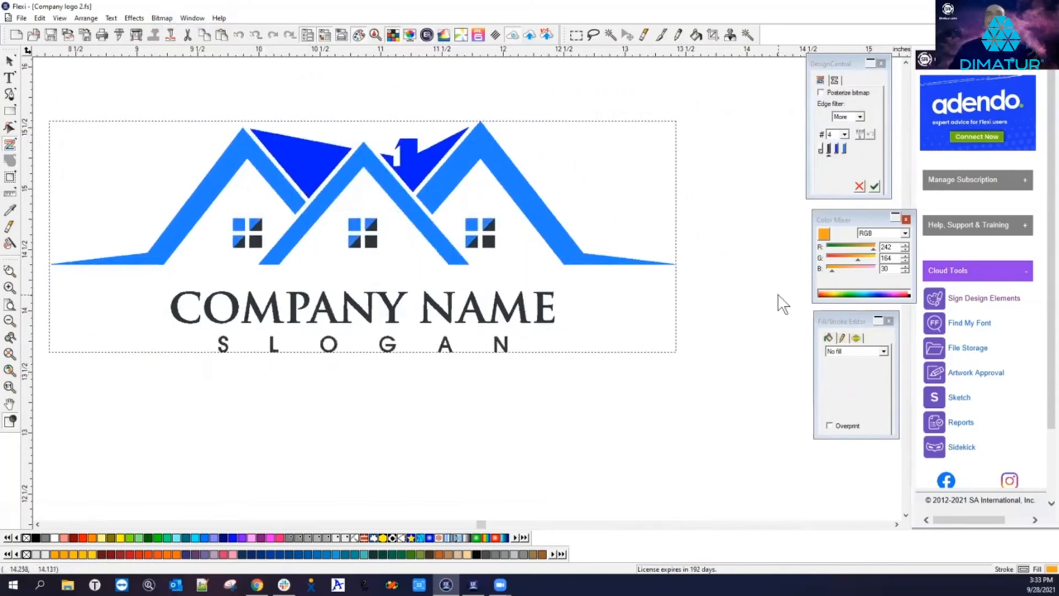
Step: Compare 6, 7 and 8 trace colors in the preview, settle on 7, and apply the color trace
click(845, 134)
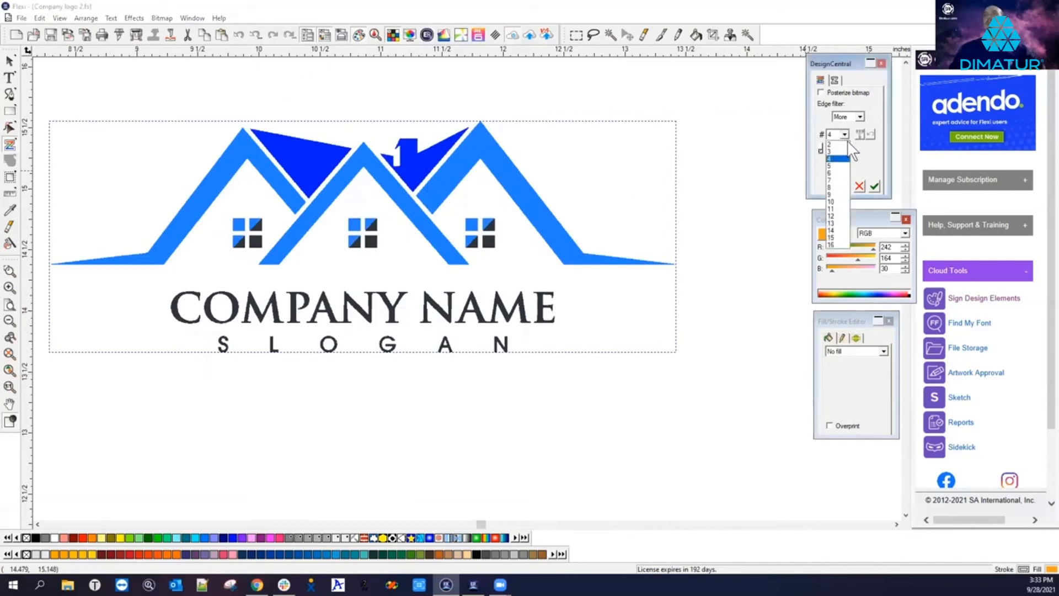
click(837, 173)
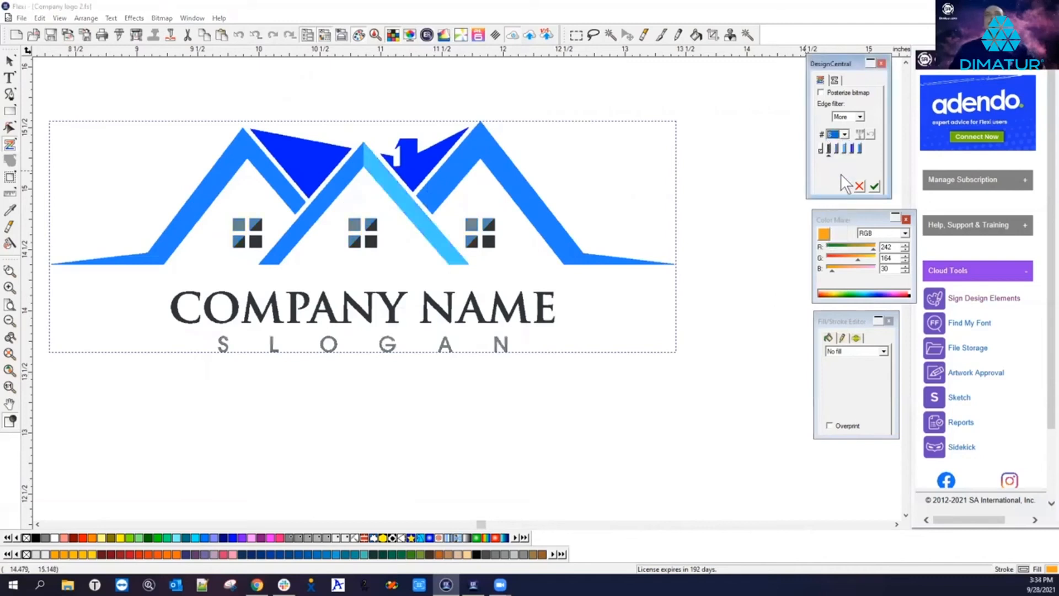
click(845, 134)
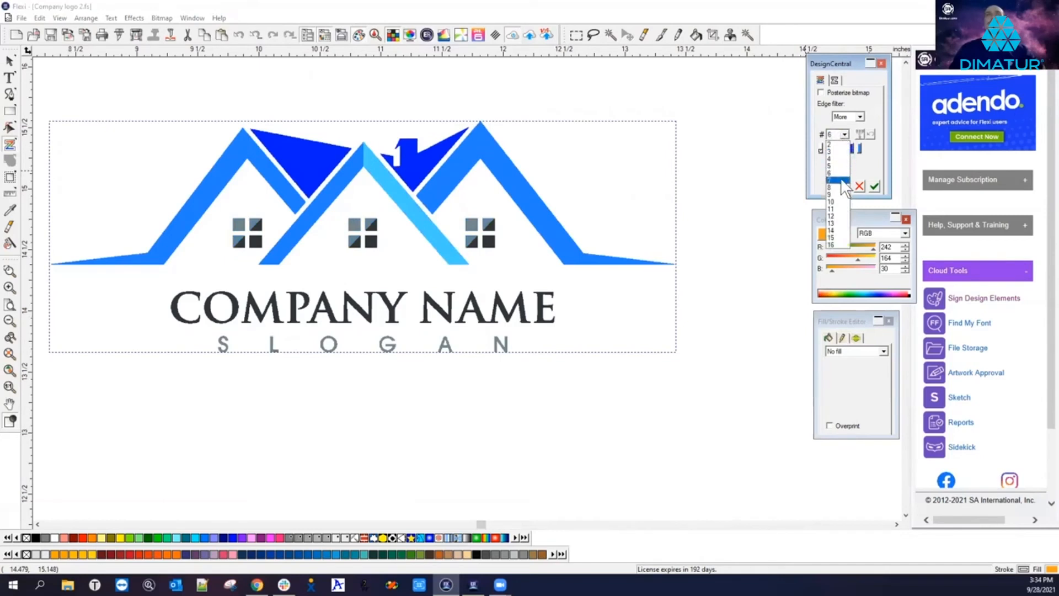
click(842, 182)
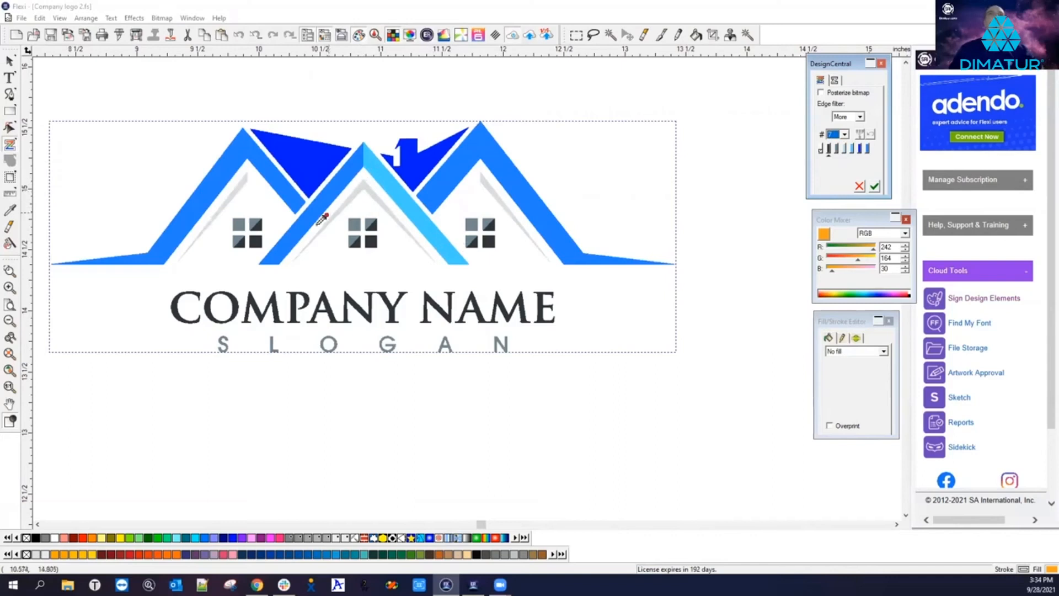
click(844, 135)
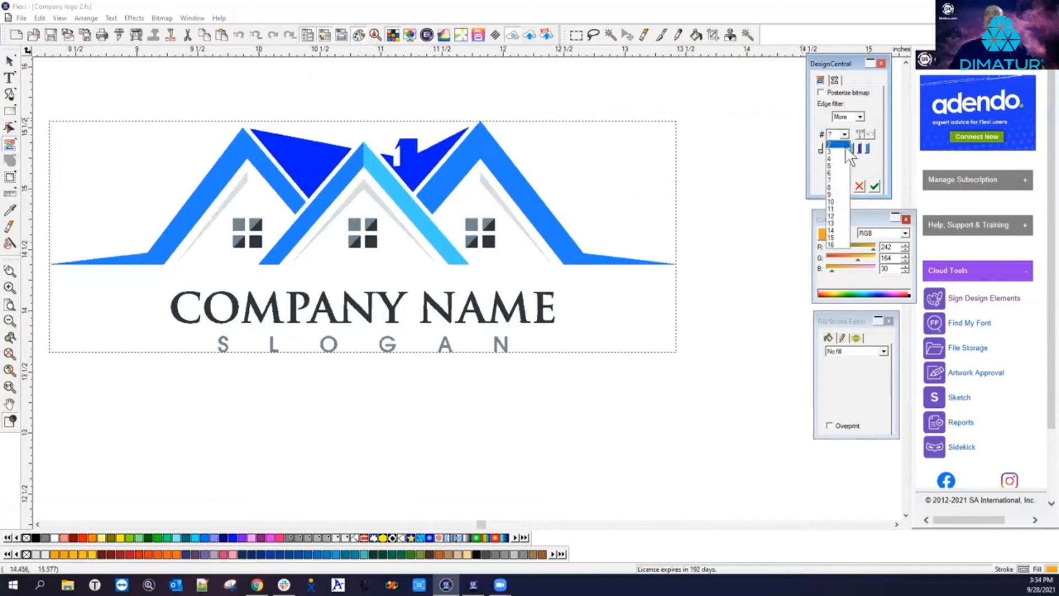
click(843, 188)
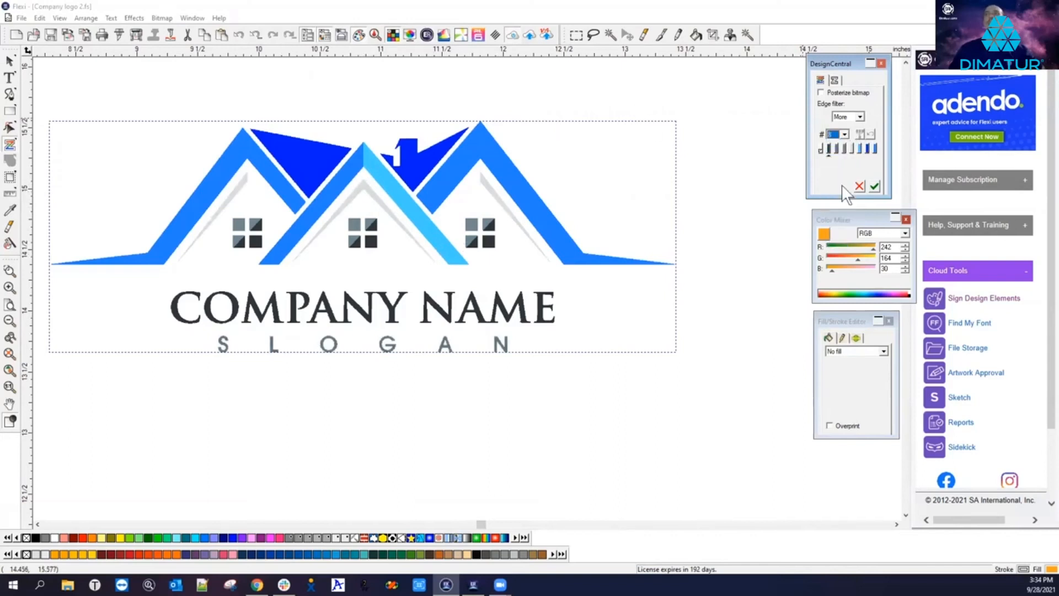
click(843, 131)
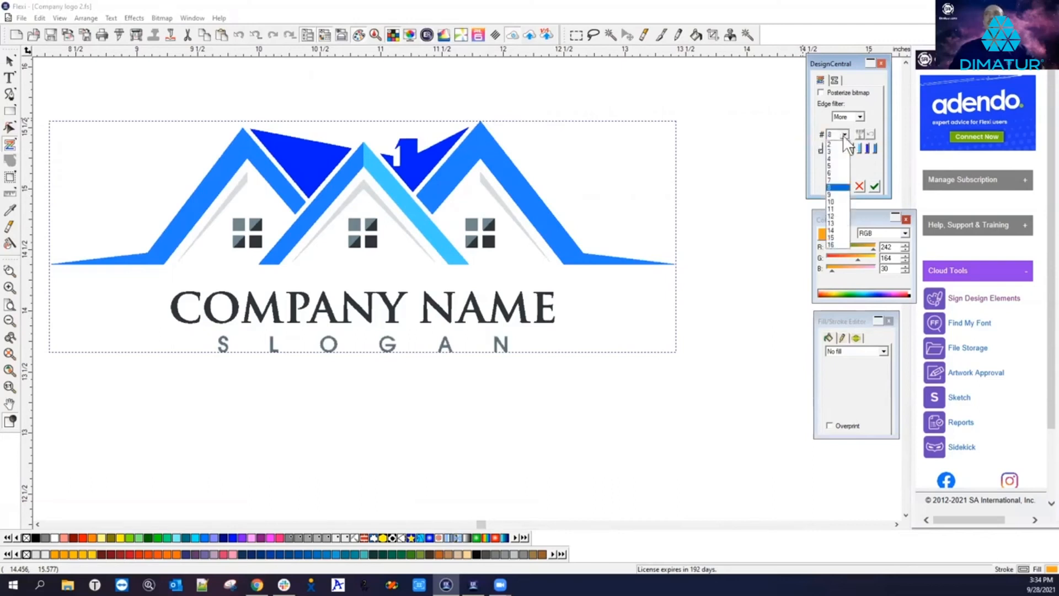
click(843, 180)
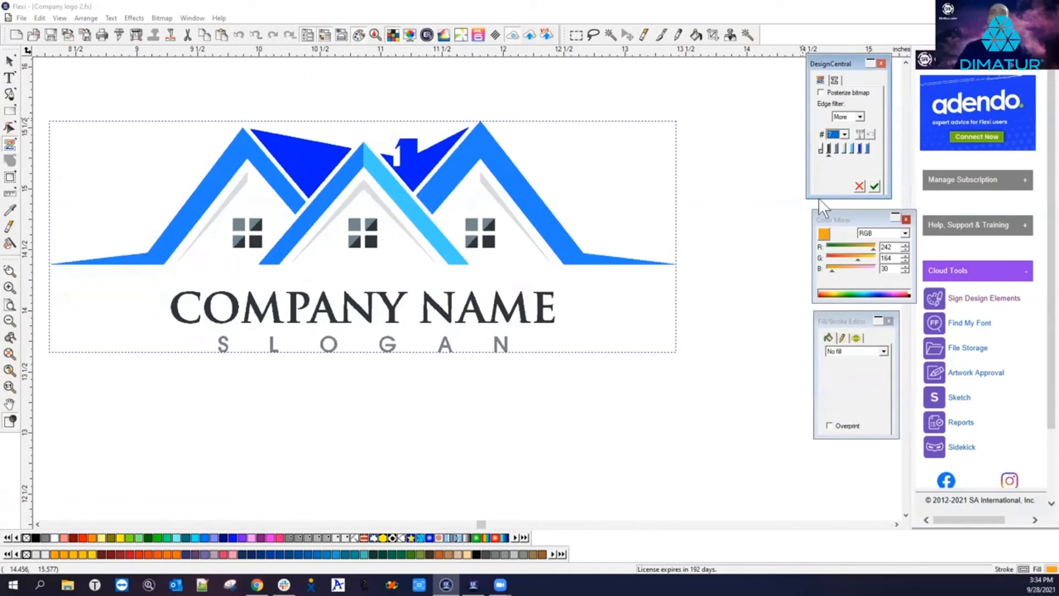
click(875, 185)
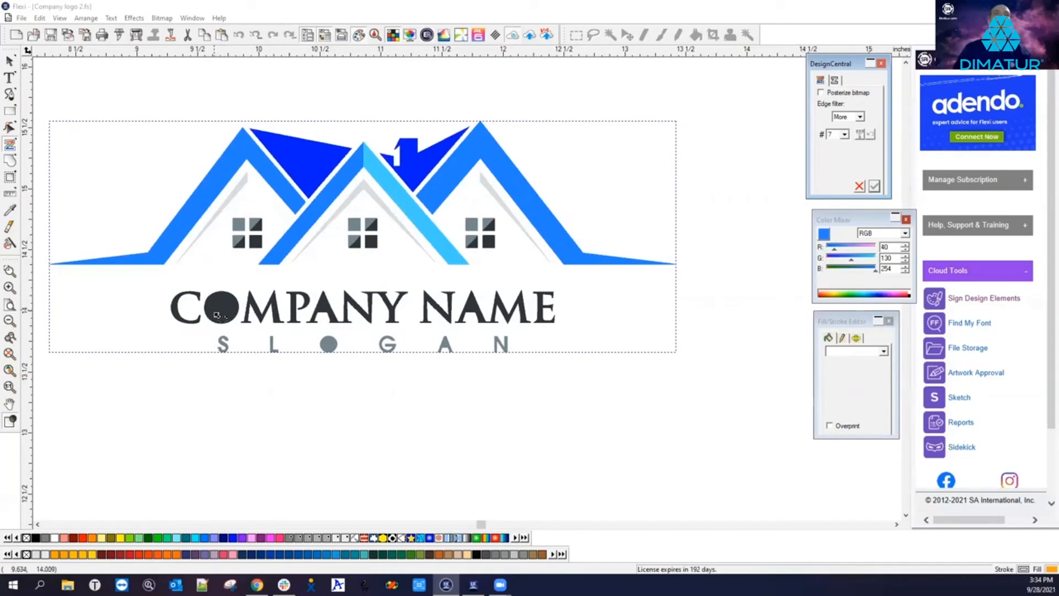
Step: Finish tracing and delete the original blue logo bitmap along with the traced company name and slogan lettering
right_click(239, 389)
click(266, 389)
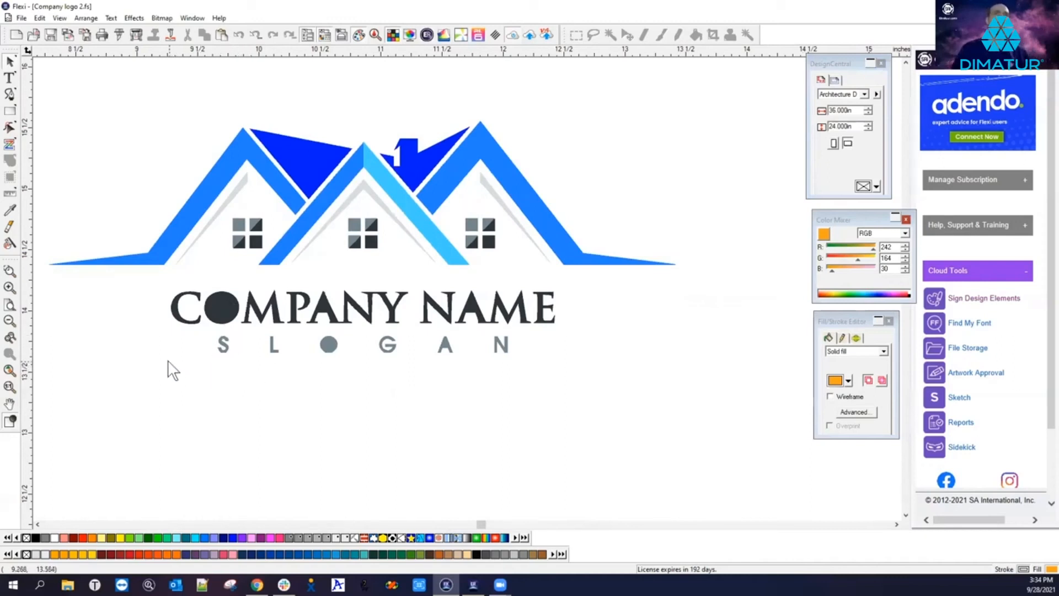
click(578, 154)
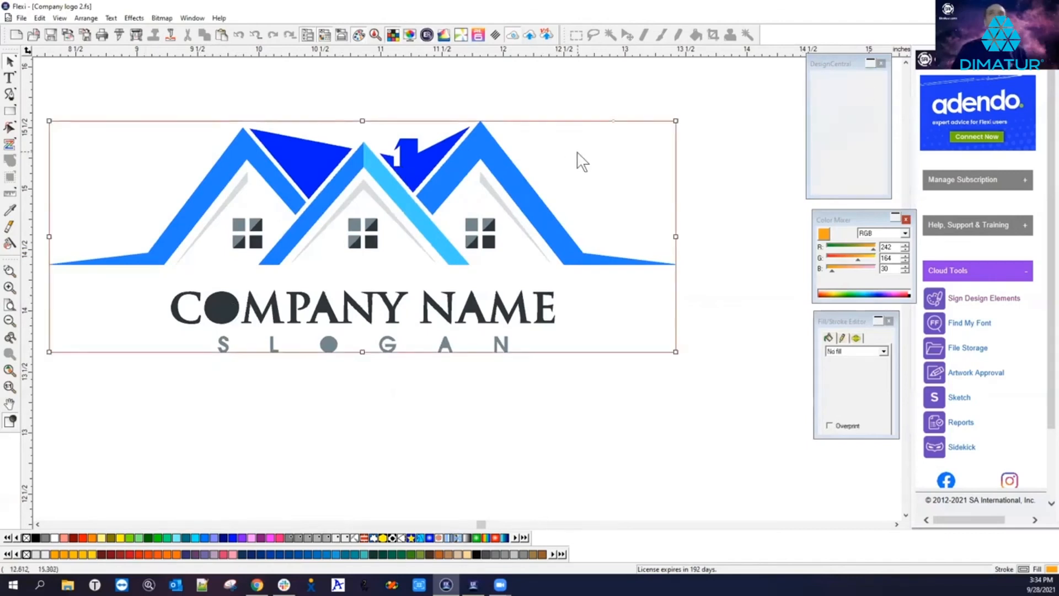
drag(585, 163, 941, 149)
key(Delete)
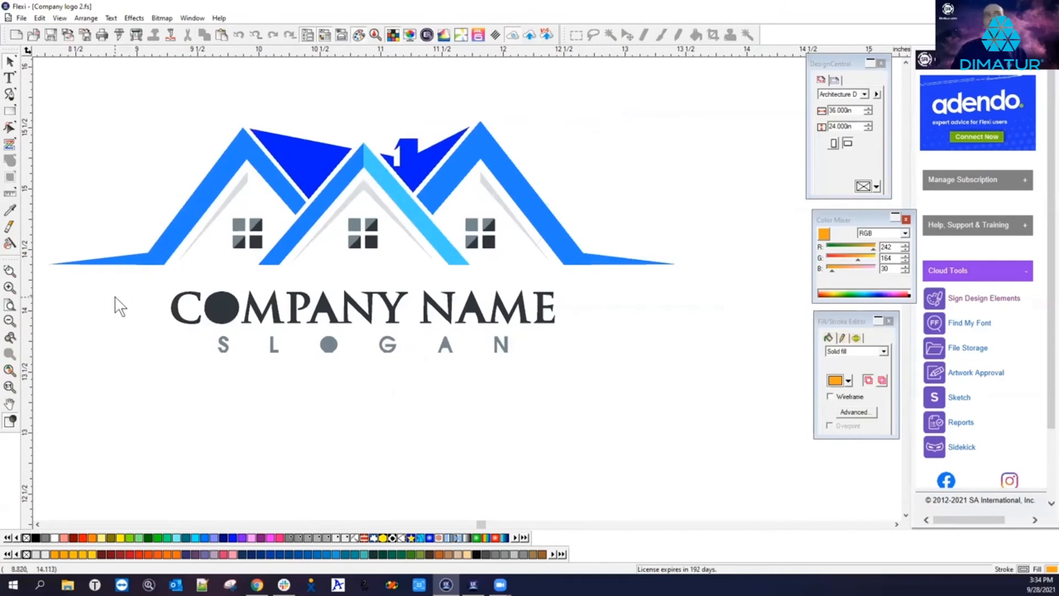
drag(124, 302, 680, 372)
key(Delete)
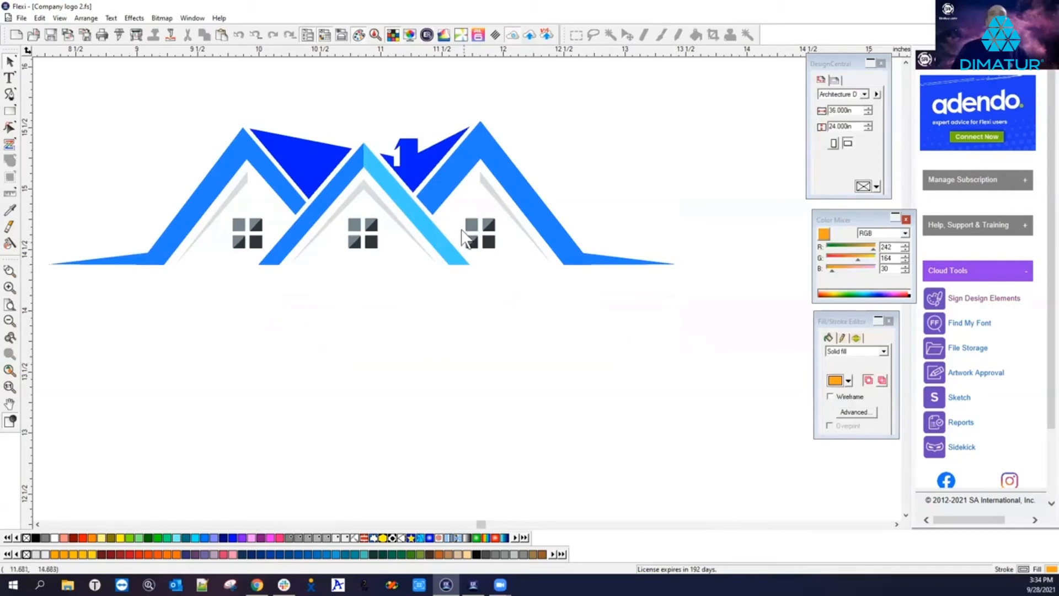
Step: Examine the traced roof shapes up close, especially the chimney notch and the center roof peak where the two blues meet
click(391, 182)
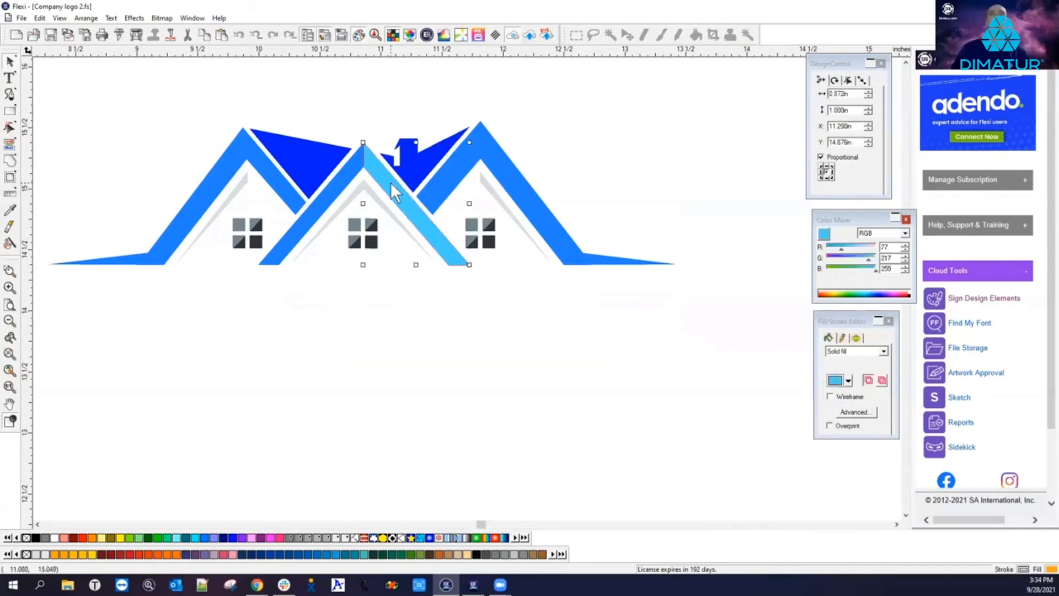
click(449, 168)
scroll(504, 267, up, 3)
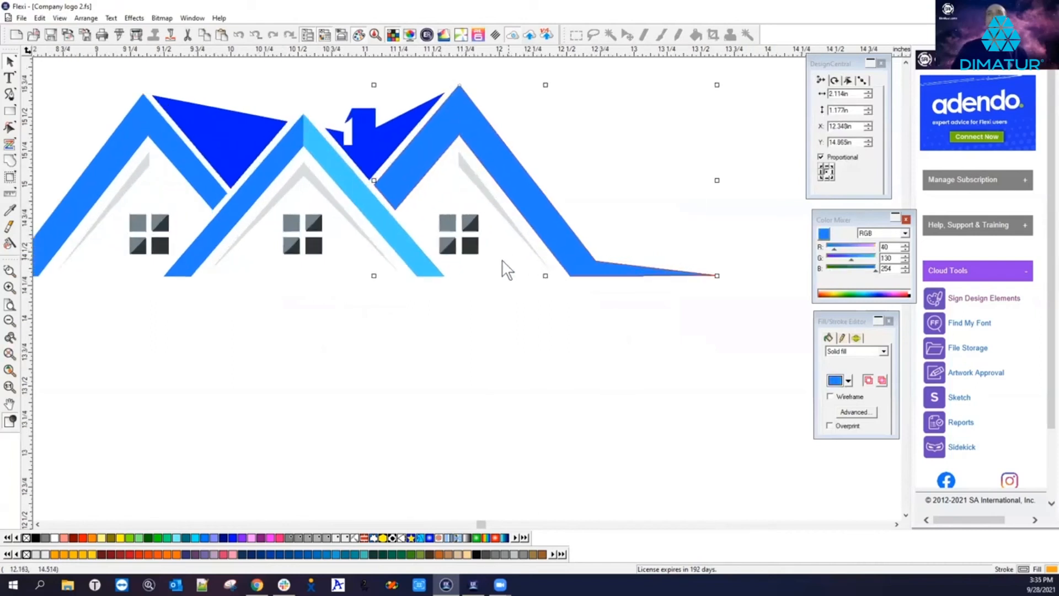
click(705, 312)
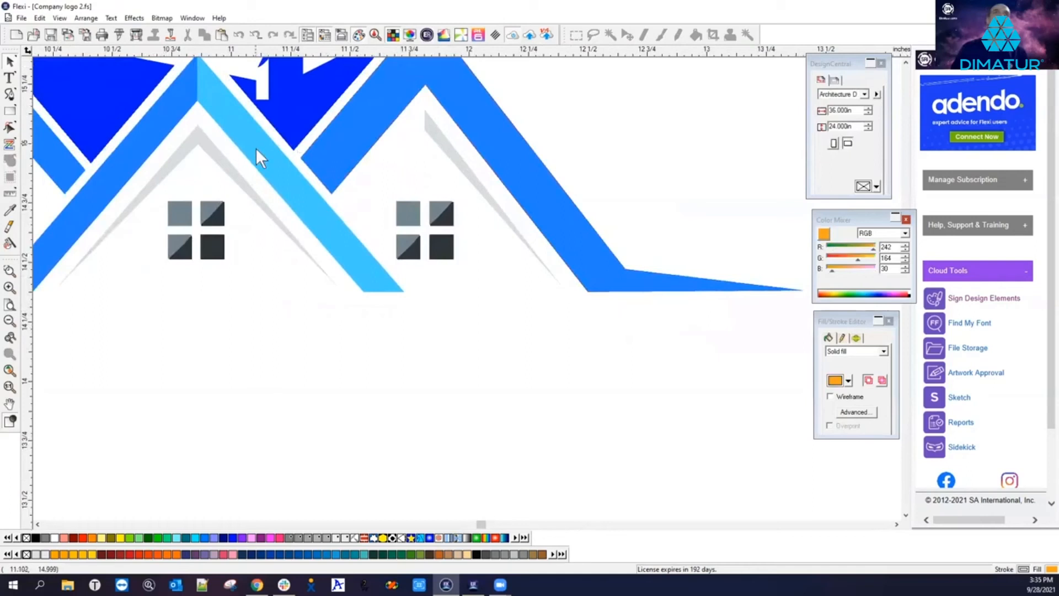
scroll(242, 208, up, 3)
scroll(262, 334, up, 5)
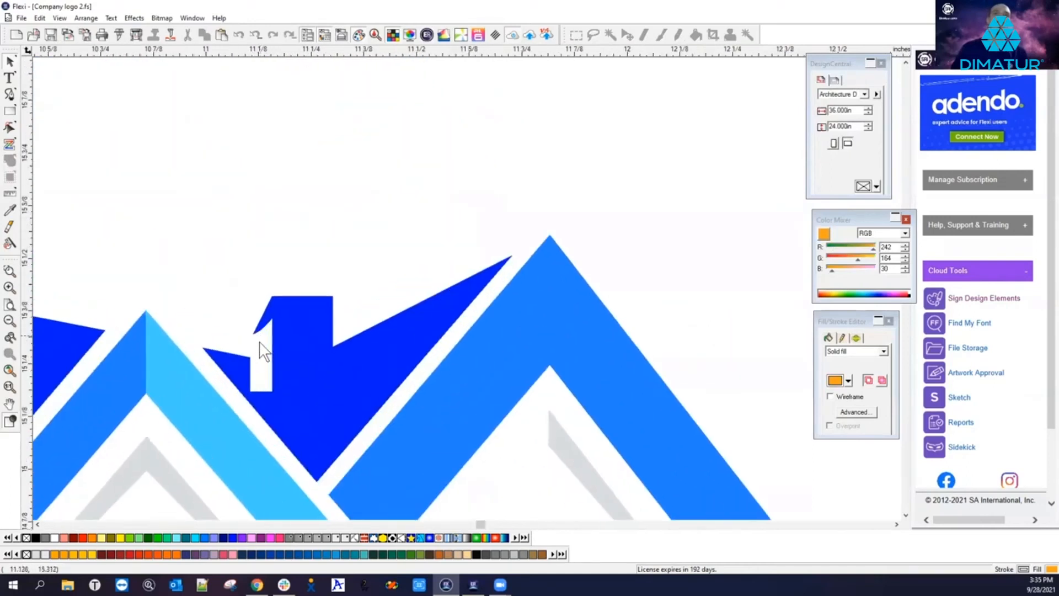
scroll(264, 333, up, 2)
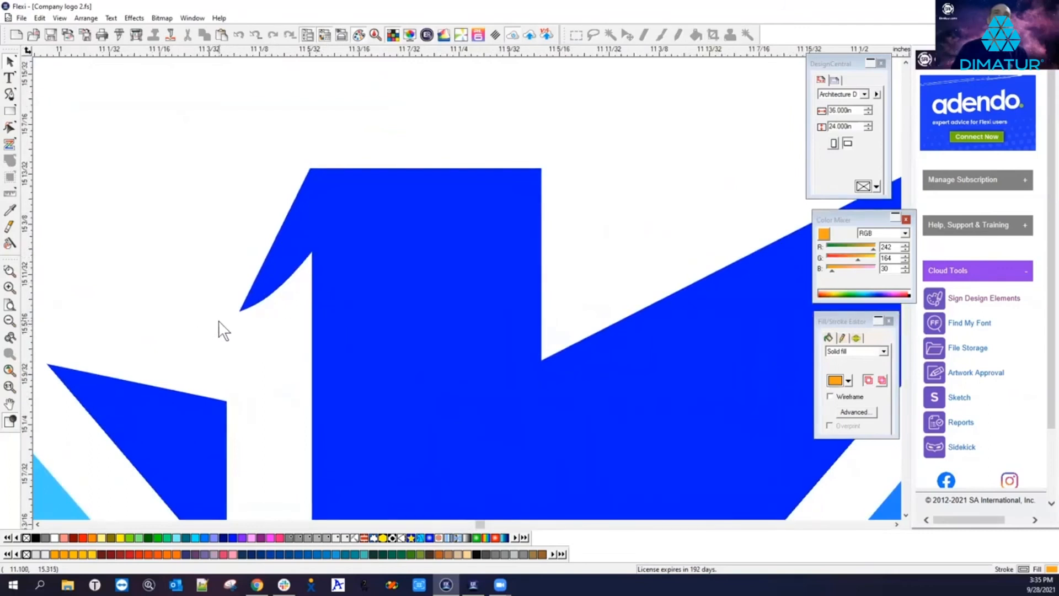
scroll(300, 319, down, 5)
scroll(385, 331, up, 2)
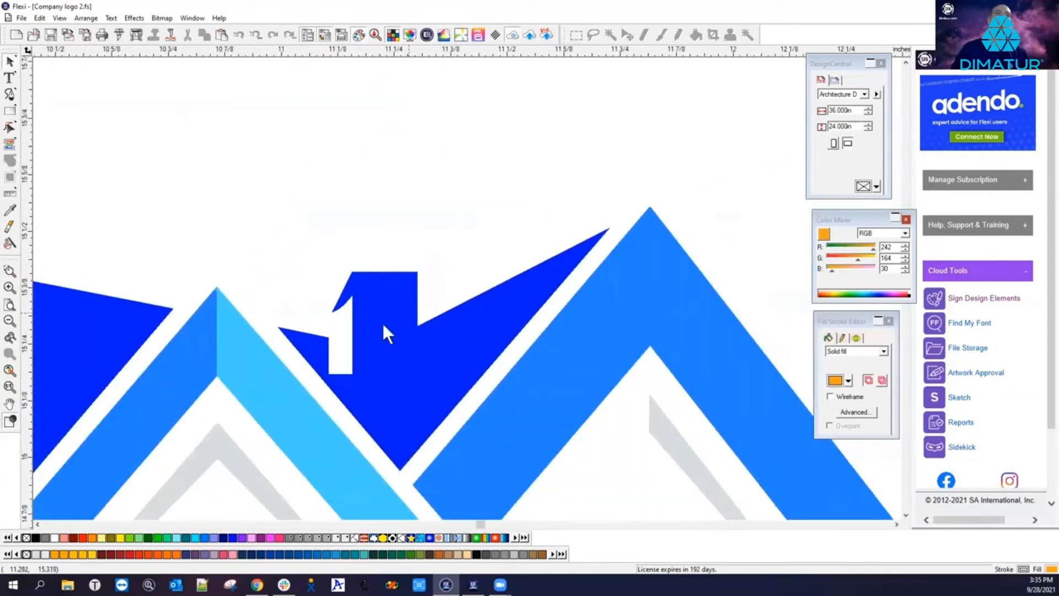
scroll(200, 301, up, 3)
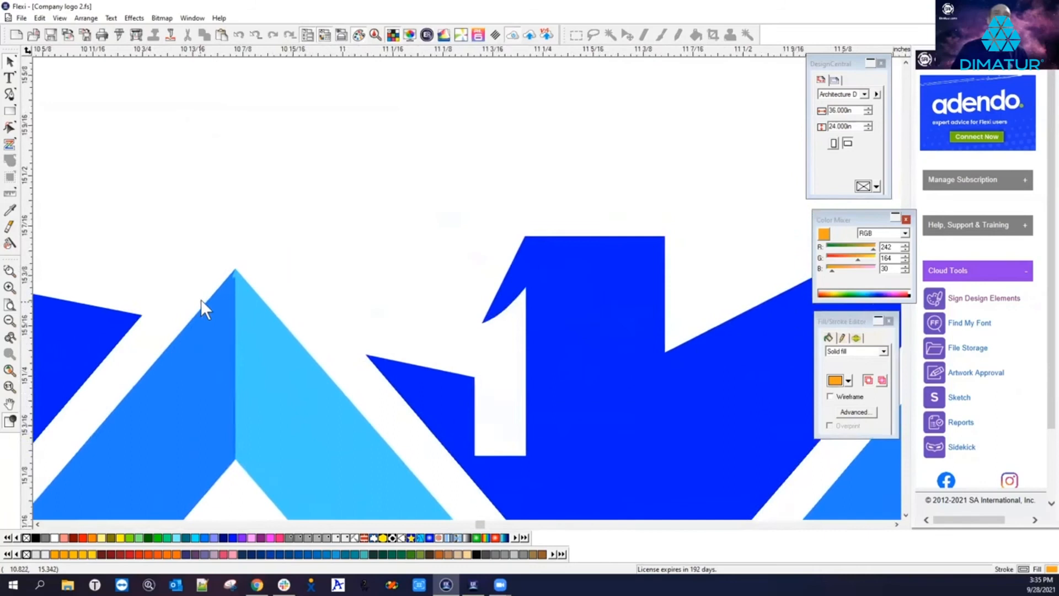
scroll(237, 273, up, 3)
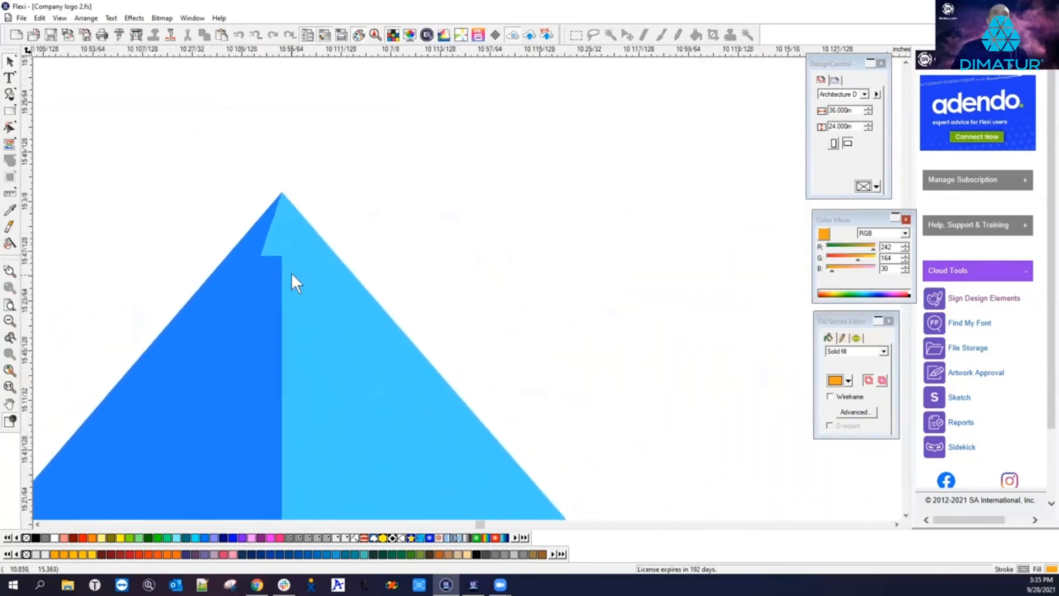
Step: Examine the center house's traced window panes up close, checking the corners where the light and dark grey triangles meet
scroll(289, 241, down, 6)
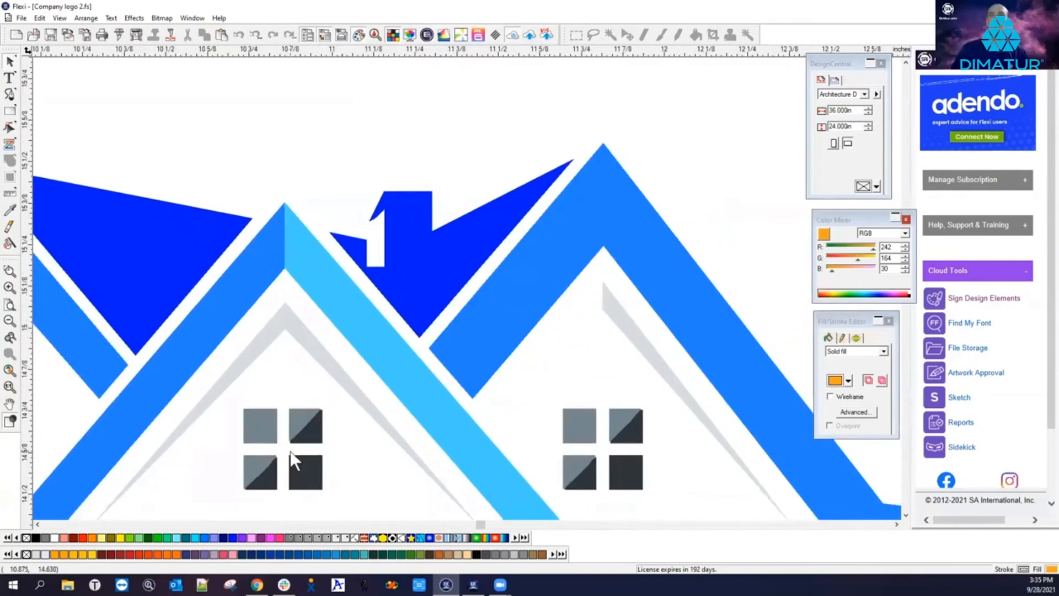
scroll(296, 454, up, 5)
scroll(303, 442, up, 1)
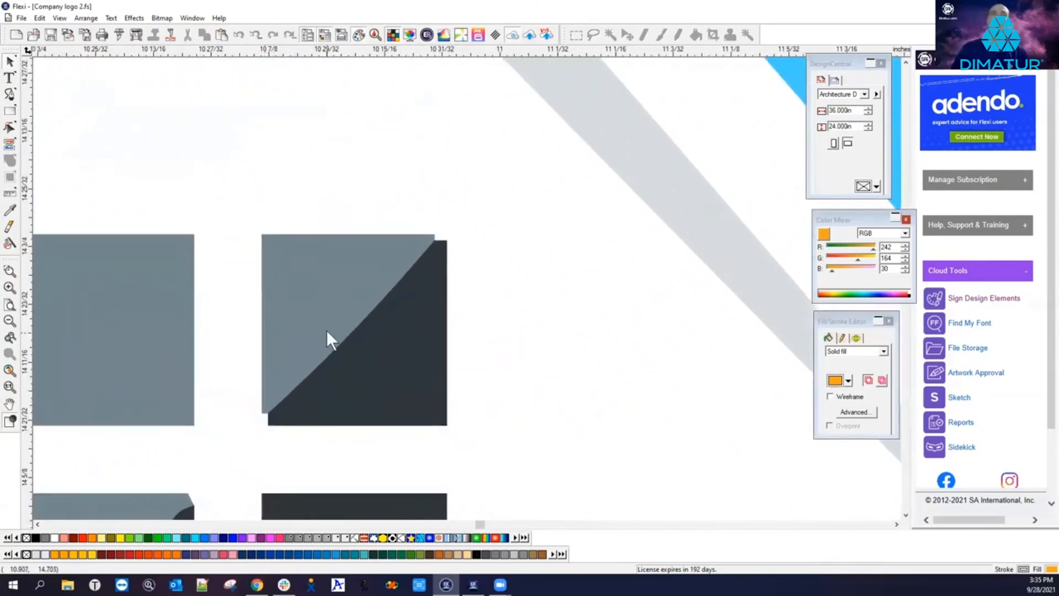
scroll(307, 326, down, 2)
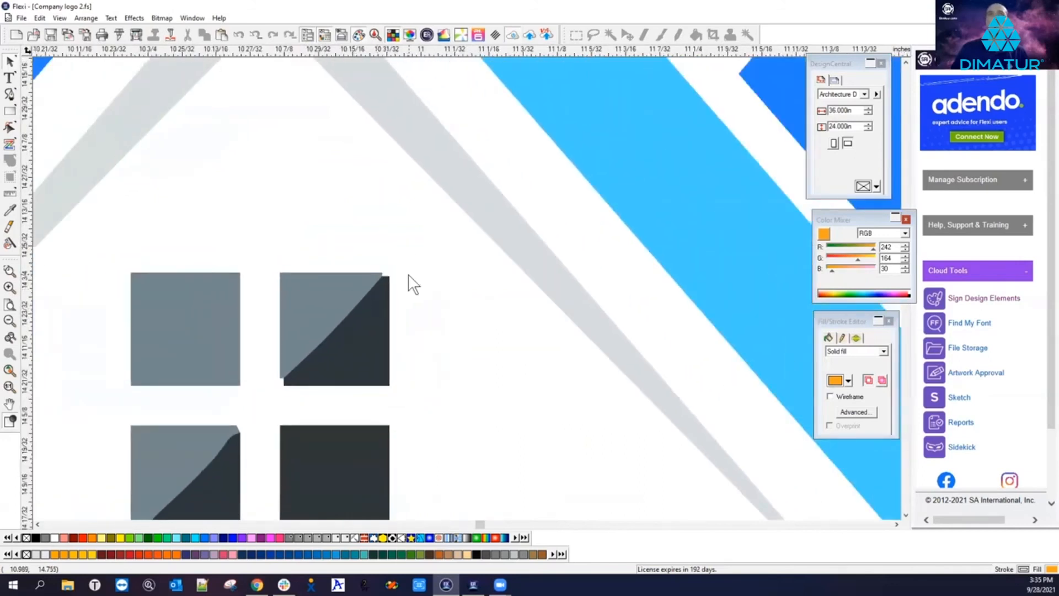
scroll(320, 347, down, 2)
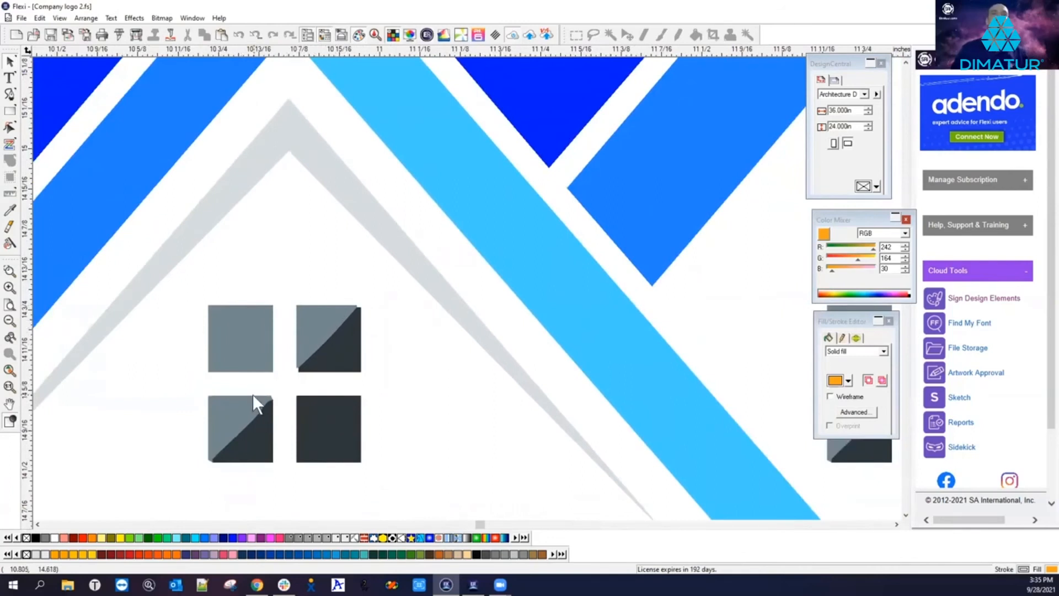
scroll(353, 371, down, 3)
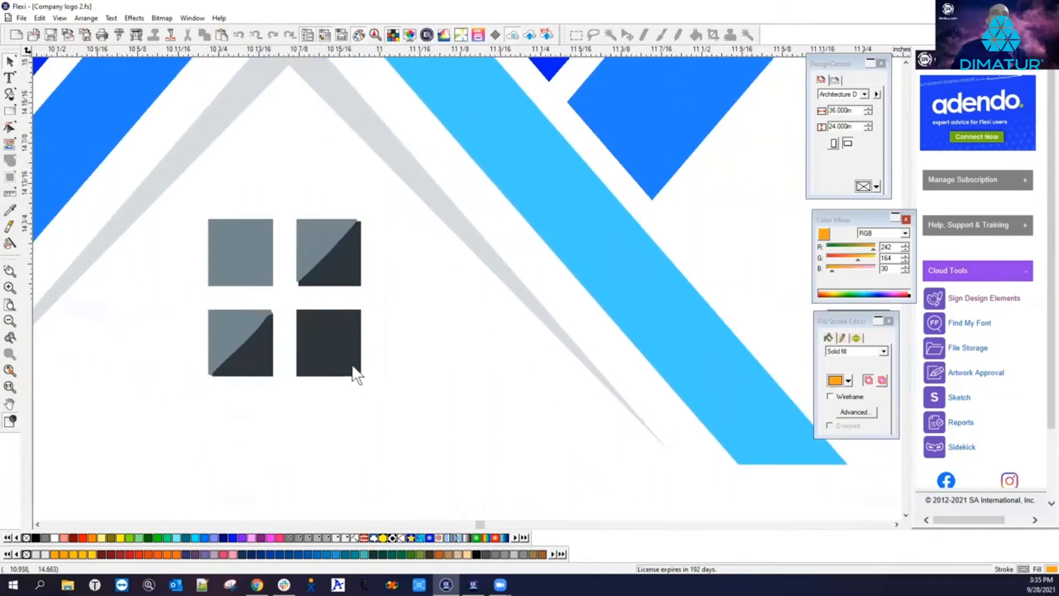
scroll(430, 360, down, 3)
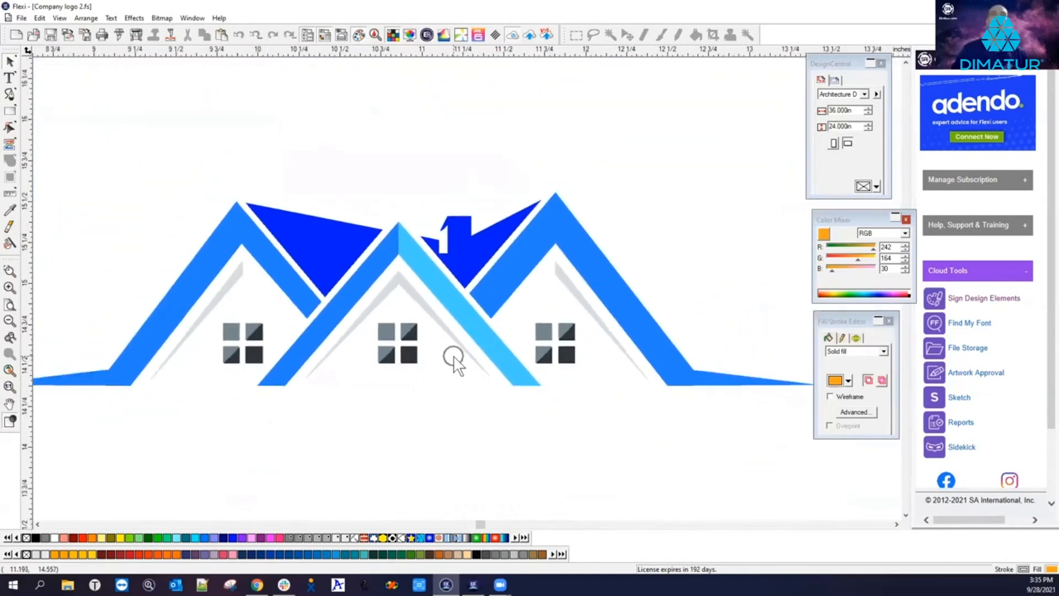
scroll(466, 366, down, 2)
Step: Select all the traced shapes of the blue roof logo together
drag(142, 232, 699, 429)
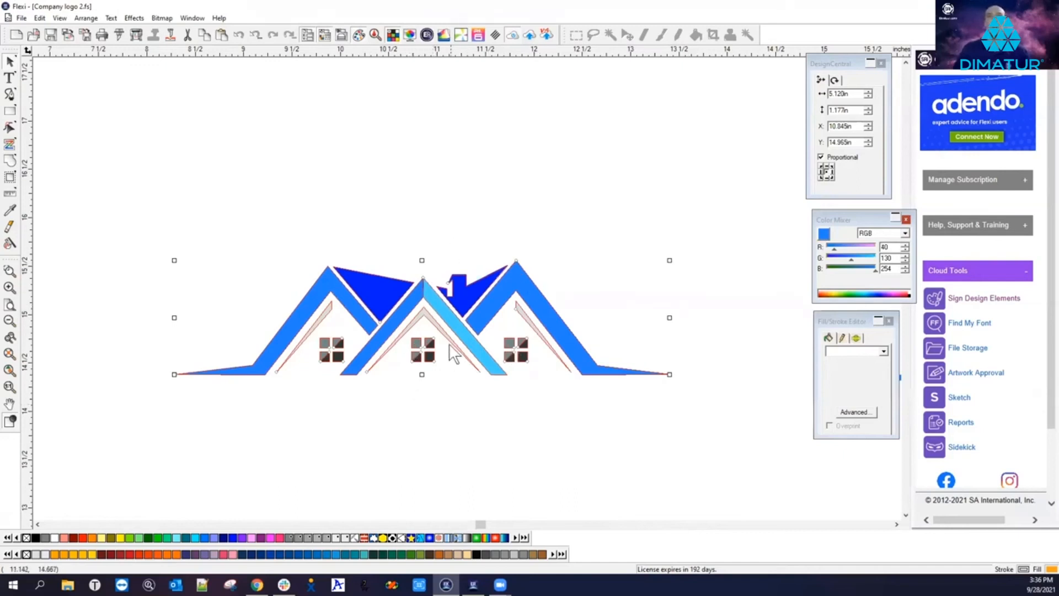
click(151, 217)
drag(153, 209, 699, 430)
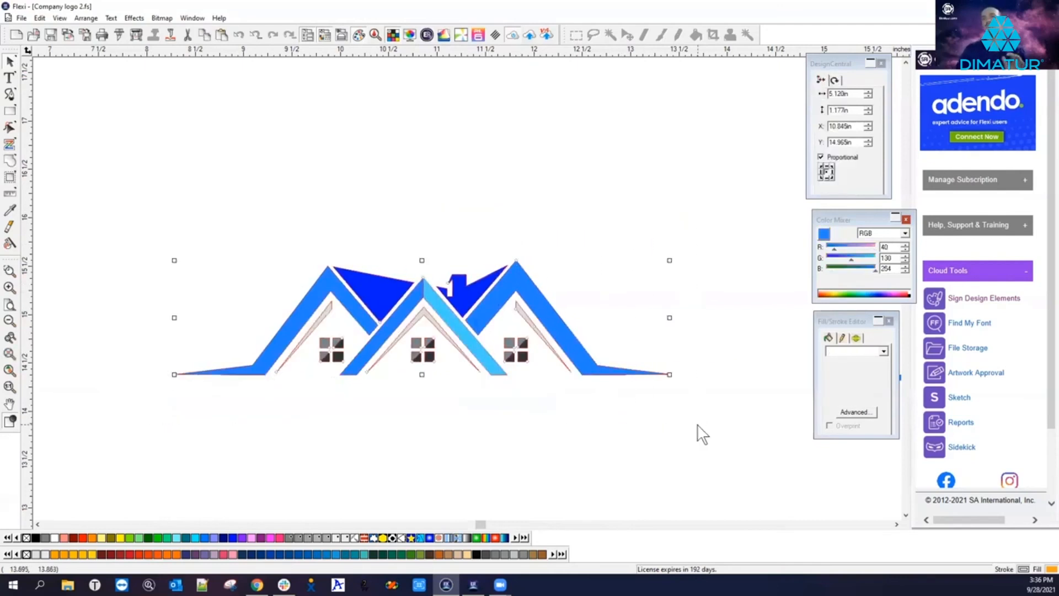
Step: Switch to the Blurry house logo document, move the two stacked houses out of the way and place the single house in the cleared area
click(27, 17)
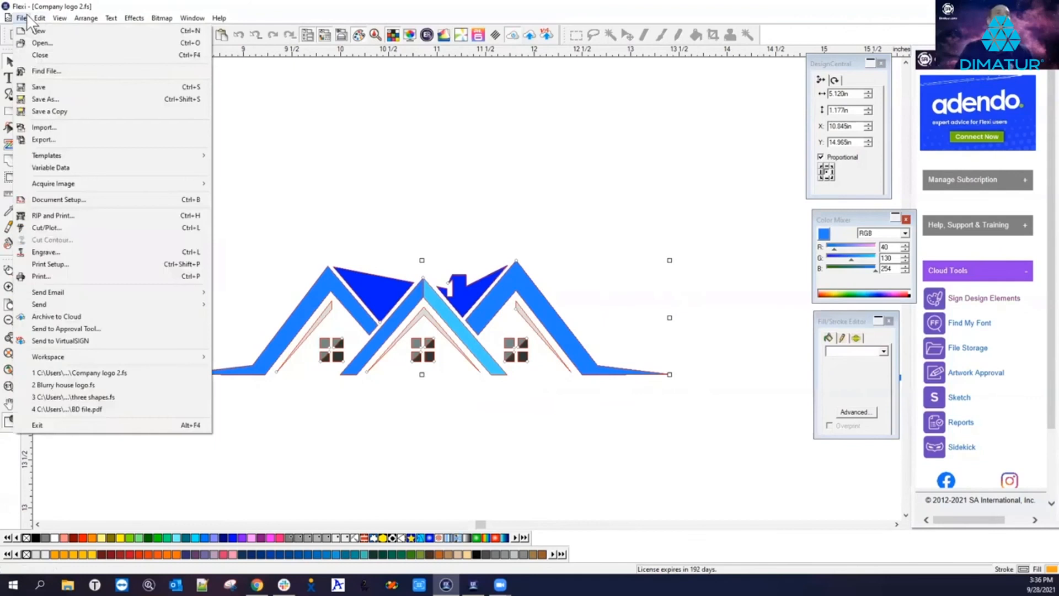
mouse_move(193, 18)
click(219, 118)
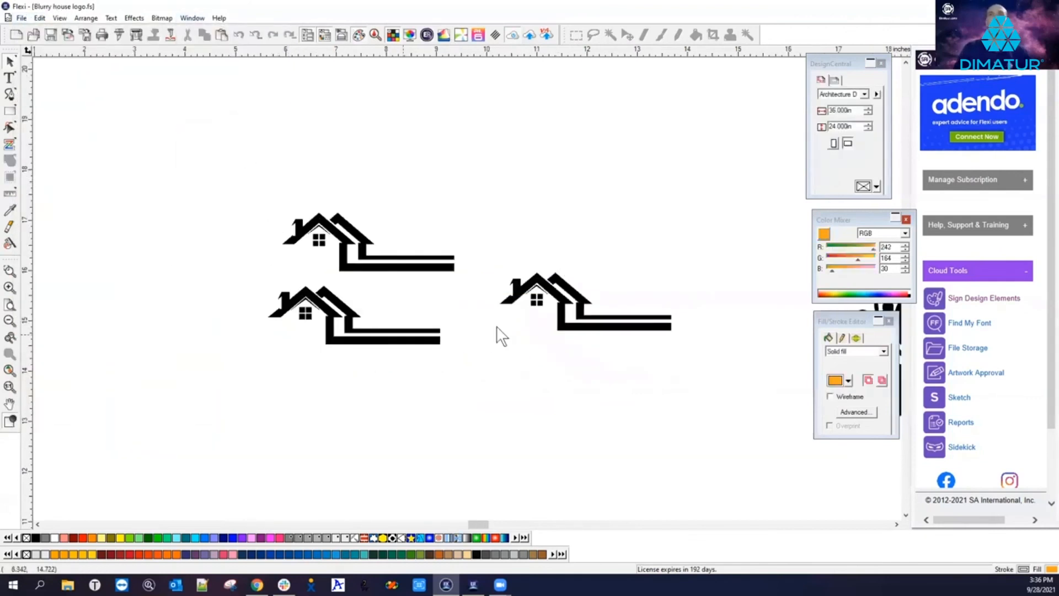
click(361, 338)
drag(251, 176, 463, 389)
drag(407, 307, 733, 176)
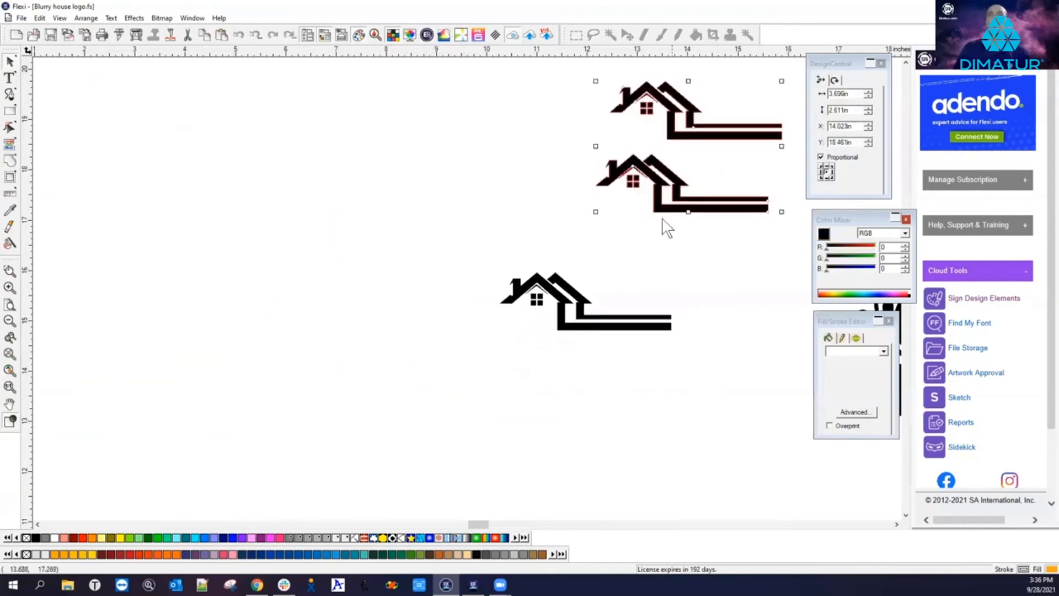
drag(552, 295, 358, 327)
Step: Vectorize the single black house bitmap and move the original bitmap off the traced shapes
scroll(331, 348, up, 3)
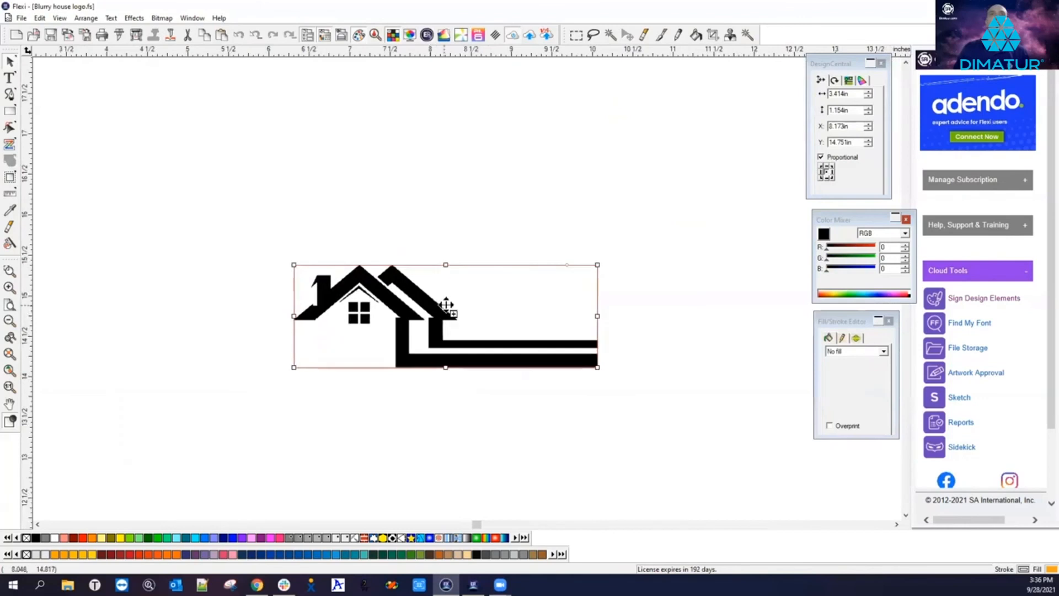
click(162, 18)
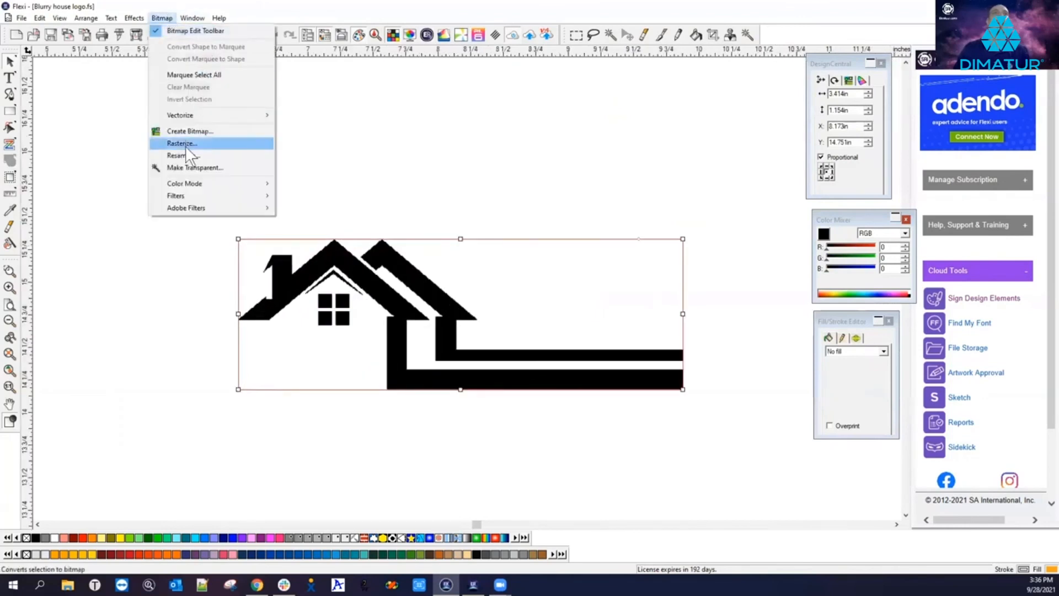
mouse_move(186, 116)
click(316, 163)
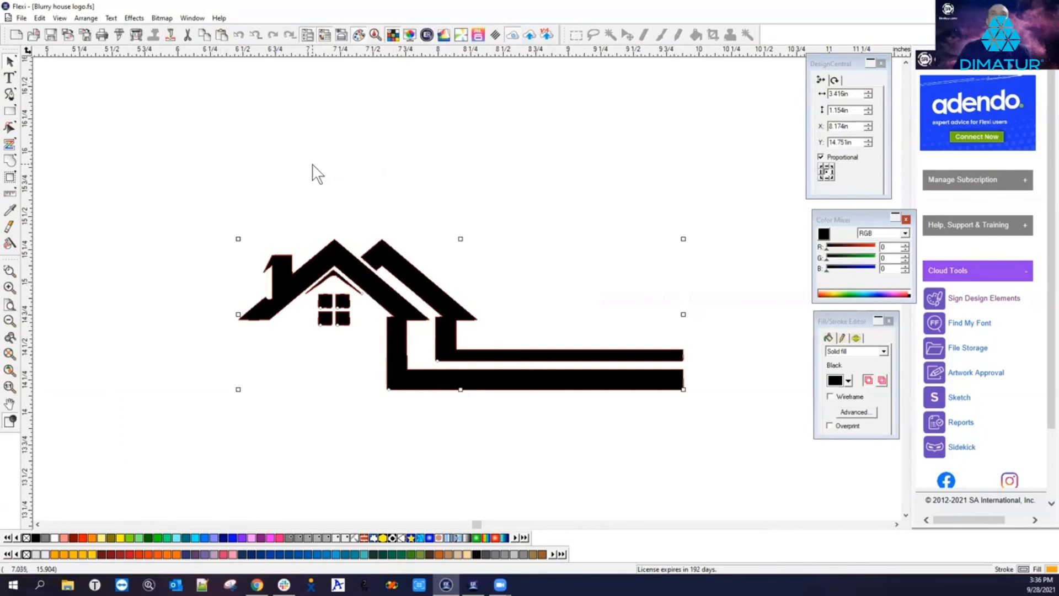
drag(531, 256, 650, 160)
drag(545, 157, 767, 165)
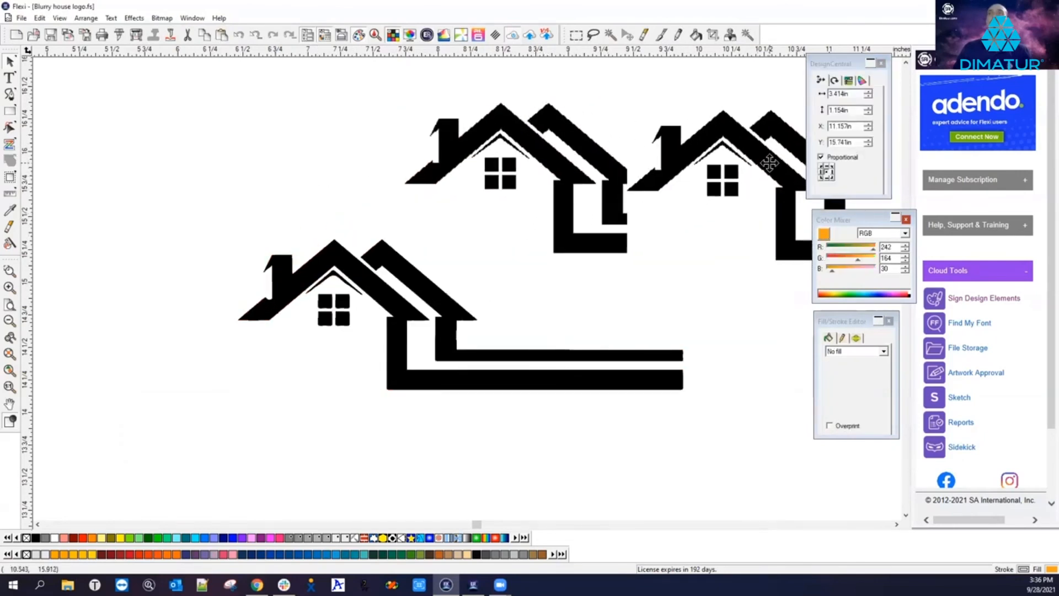
Step: Inspect the trace's distorted corners and detach the Path Edit tools as a floating palette near the roof and column notch
scroll(324, 309, up, 5)
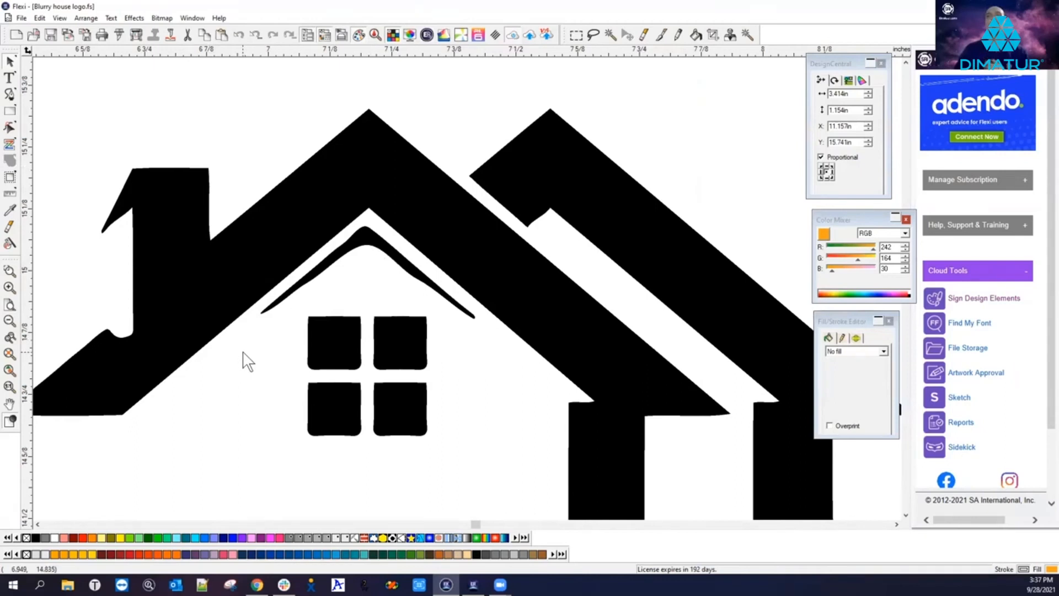
scroll(780, 410, right, 3)
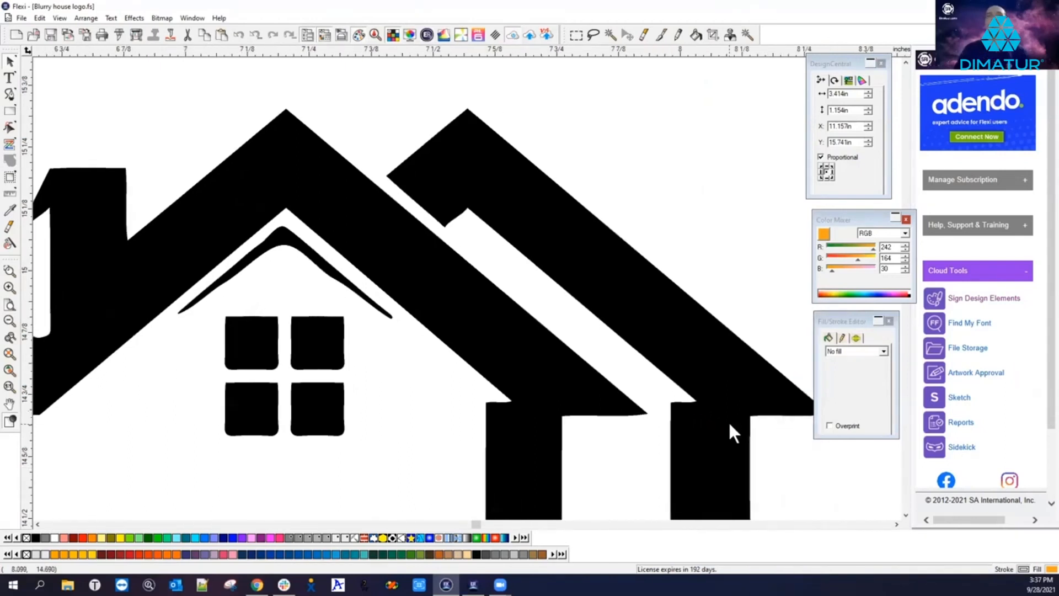
scroll(505, 417, up, 4)
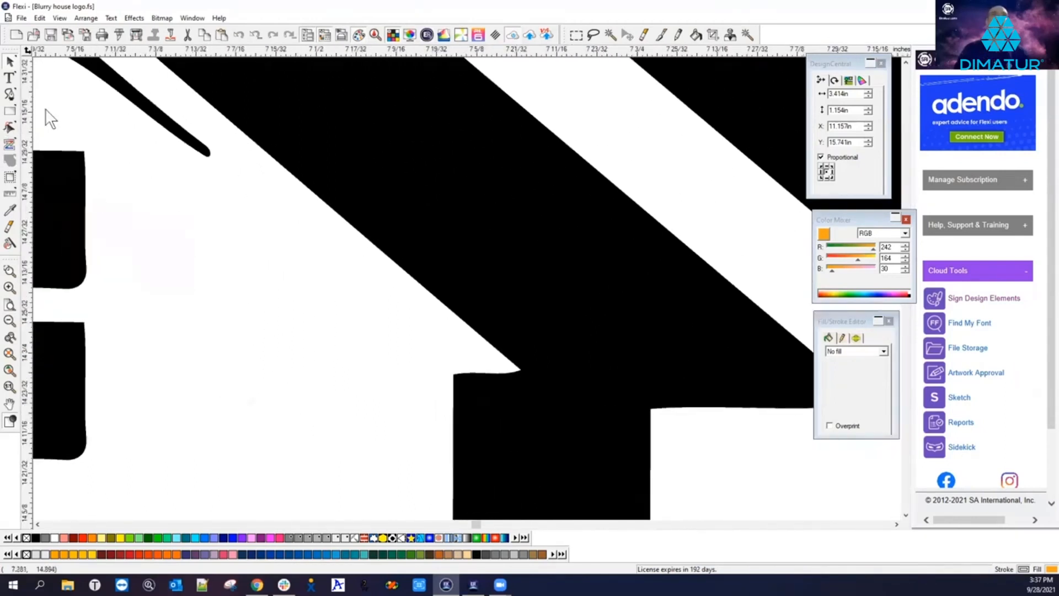
drag(11, 128, 142, 126)
drag(10, 127, 57, 123)
drag(416, 248, 267, 270)
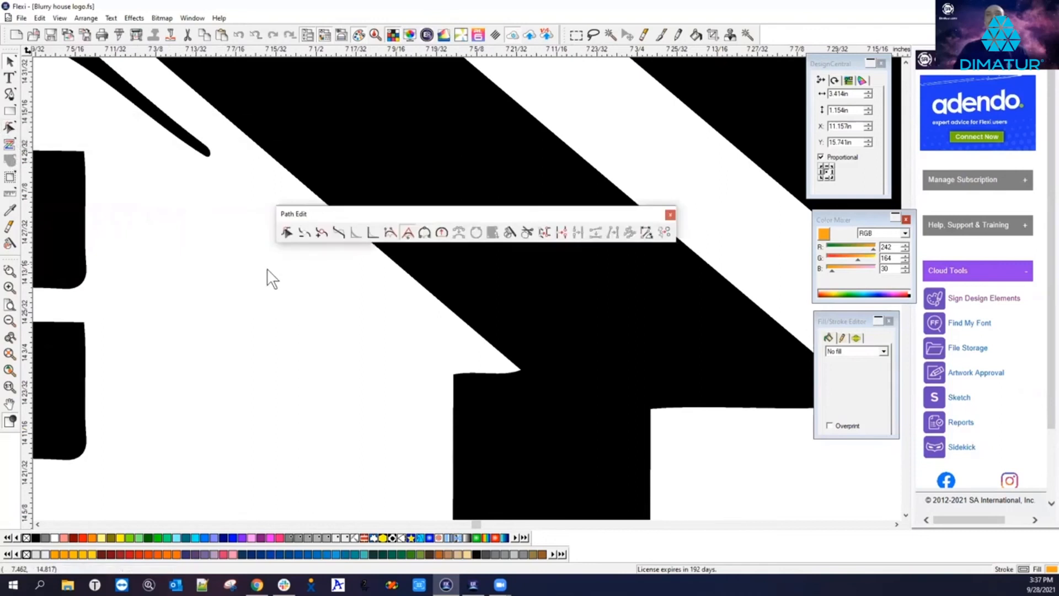
Step: Sharpen the inner corner where the front roof meets its column and straighten the column's short upper edge
click(373, 233)
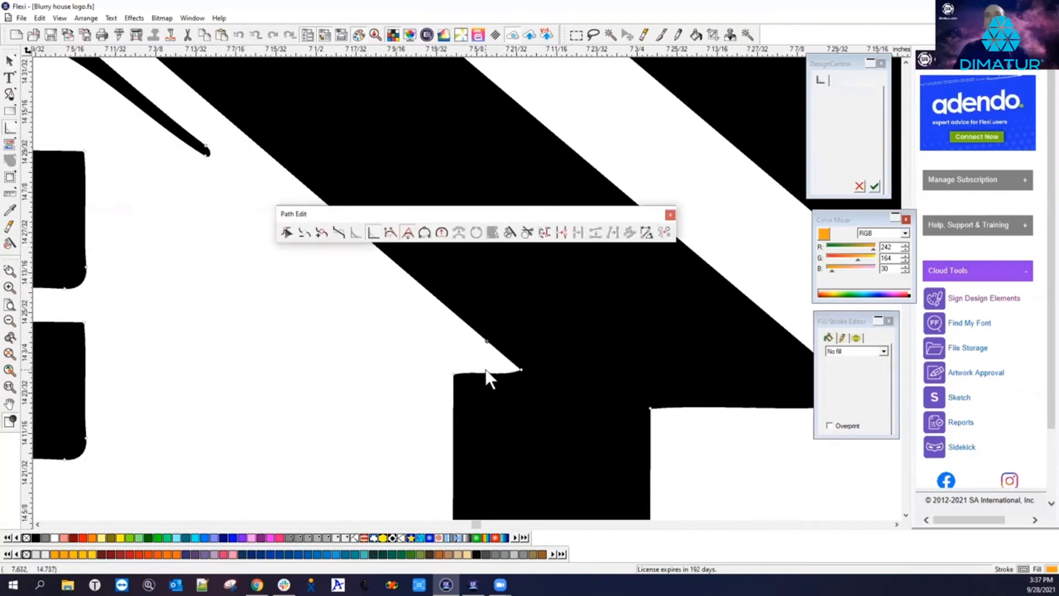
click(485, 372)
click(287, 232)
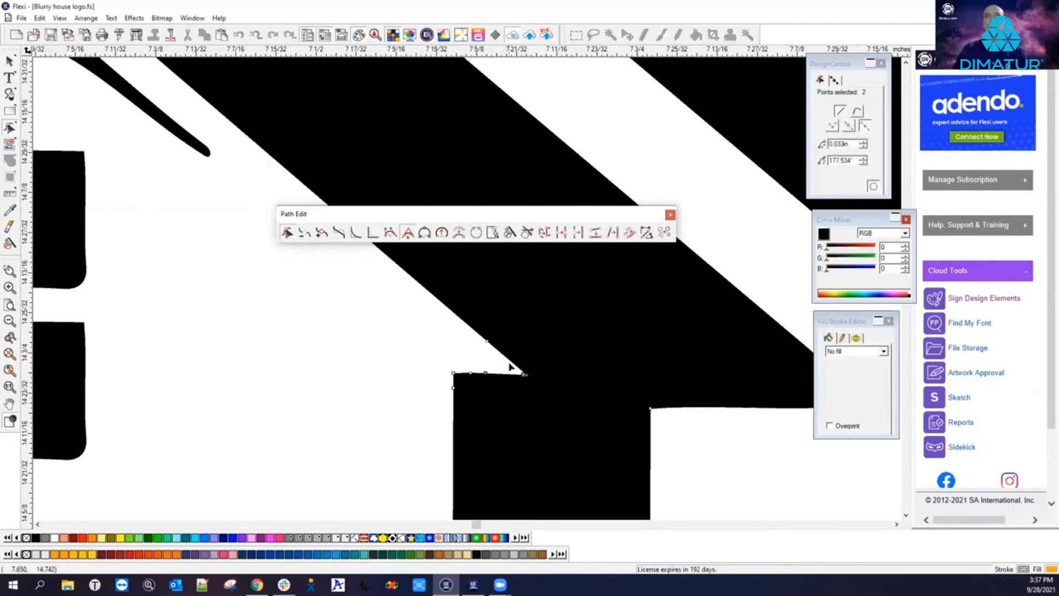
click(527, 375)
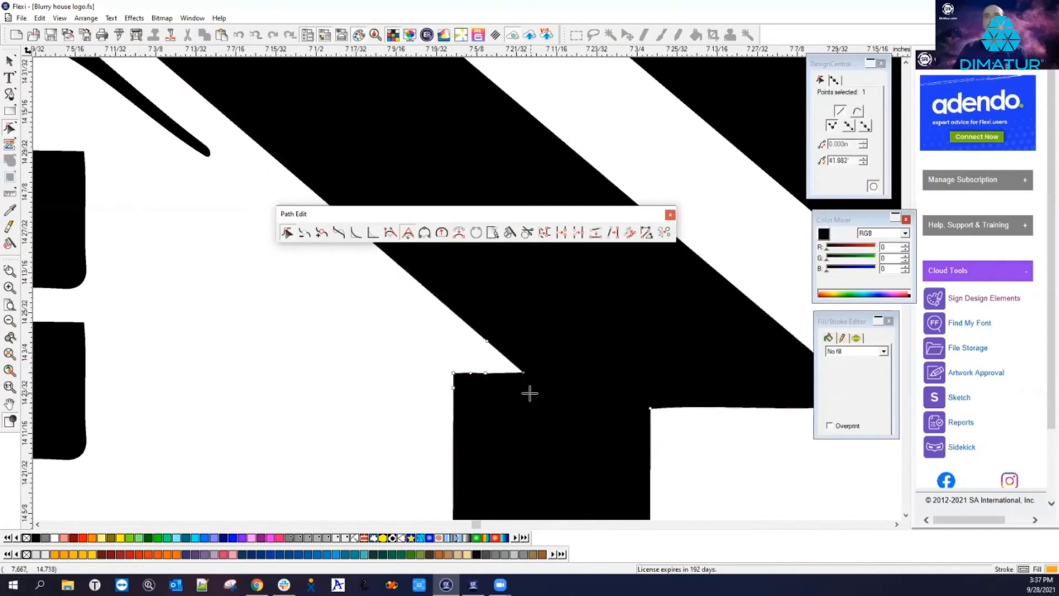
click(306, 234)
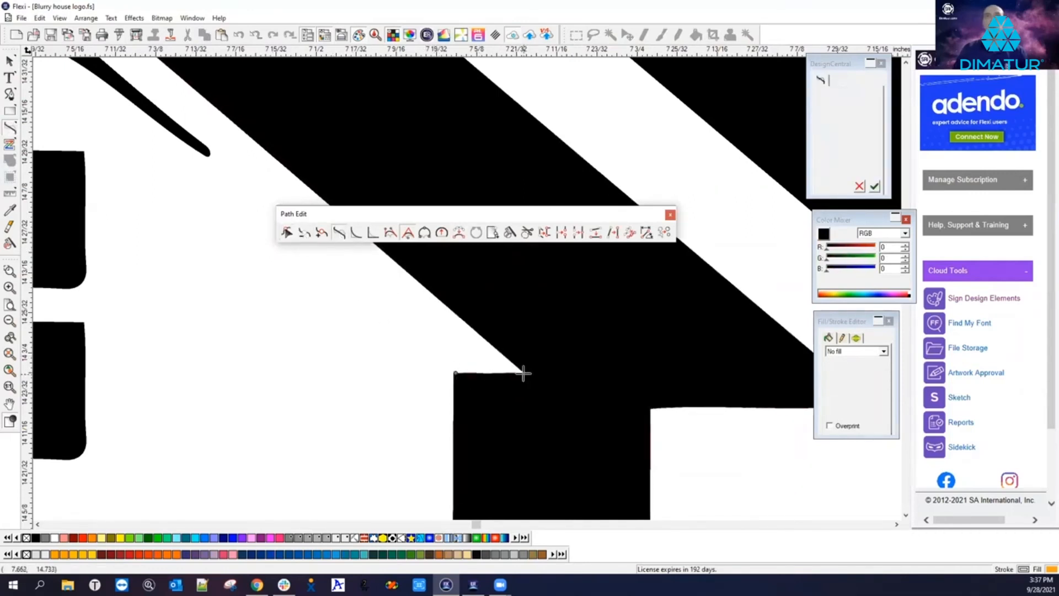
click(522, 380)
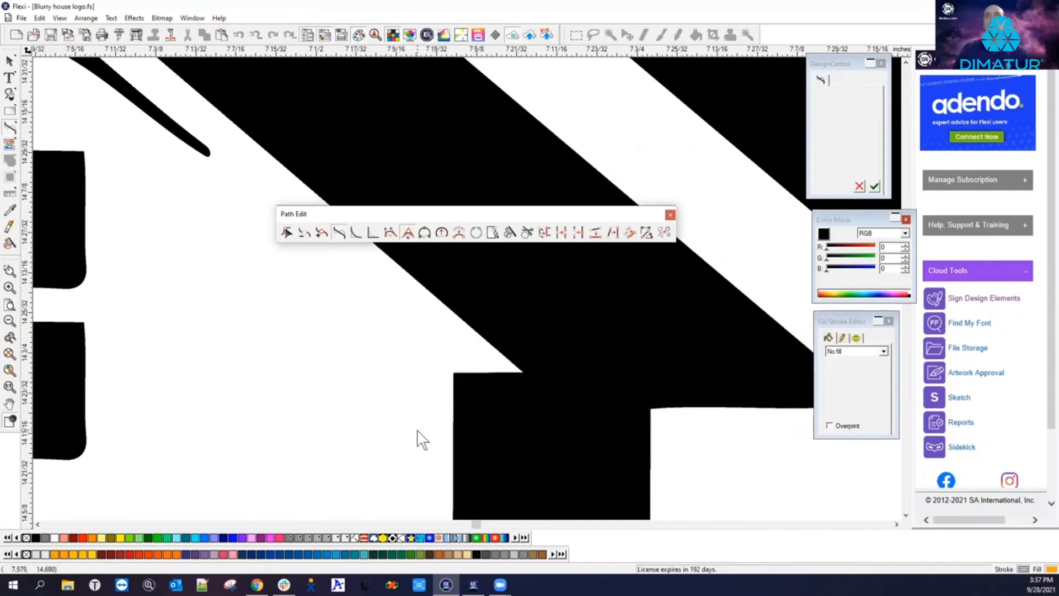
Step: Straighten the wavy underside of the front roof's eave between the column corner and the pointed tip
scroll(418, 432, down, 1)
scroll(550, 470, up, 2)
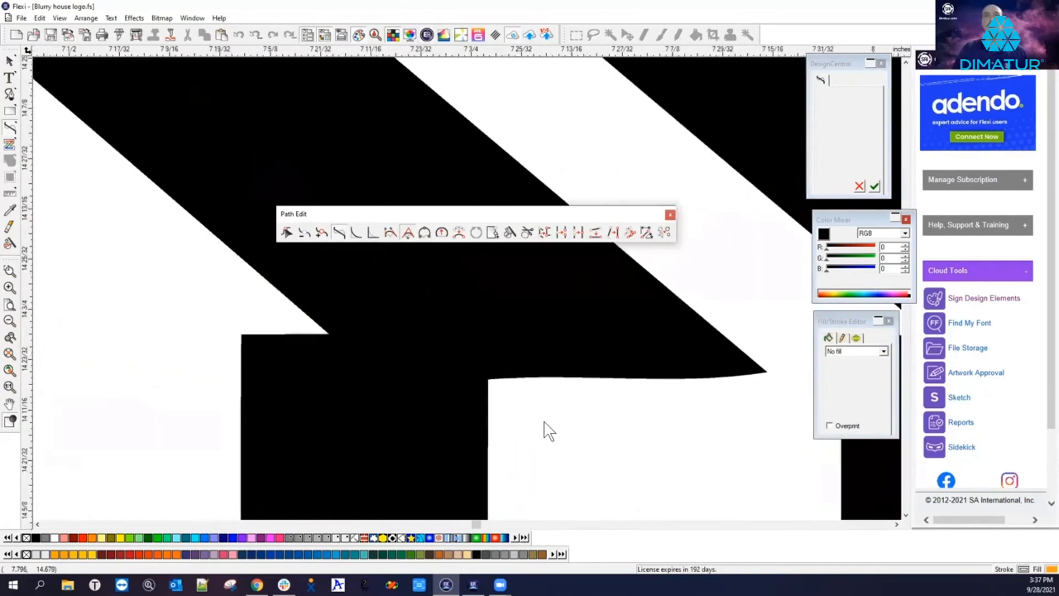
click(379, 235)
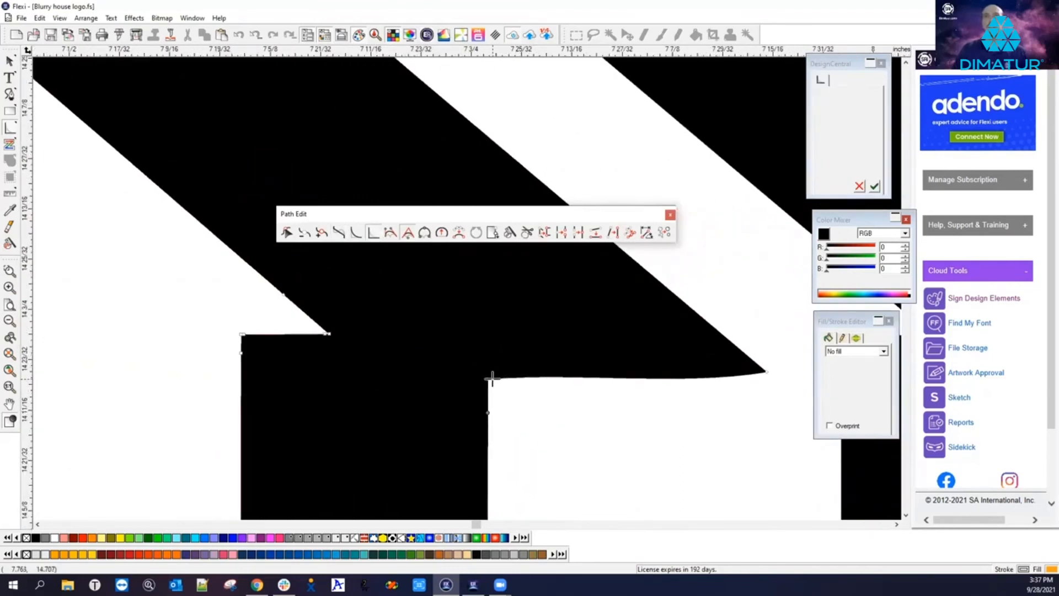
click(339, 233)
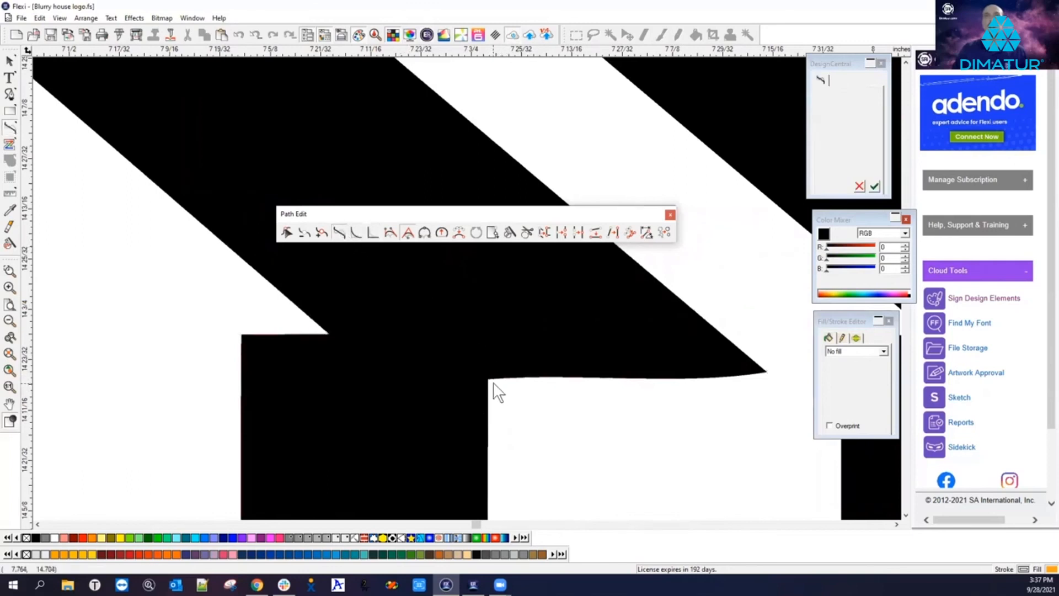
click(765, 372)
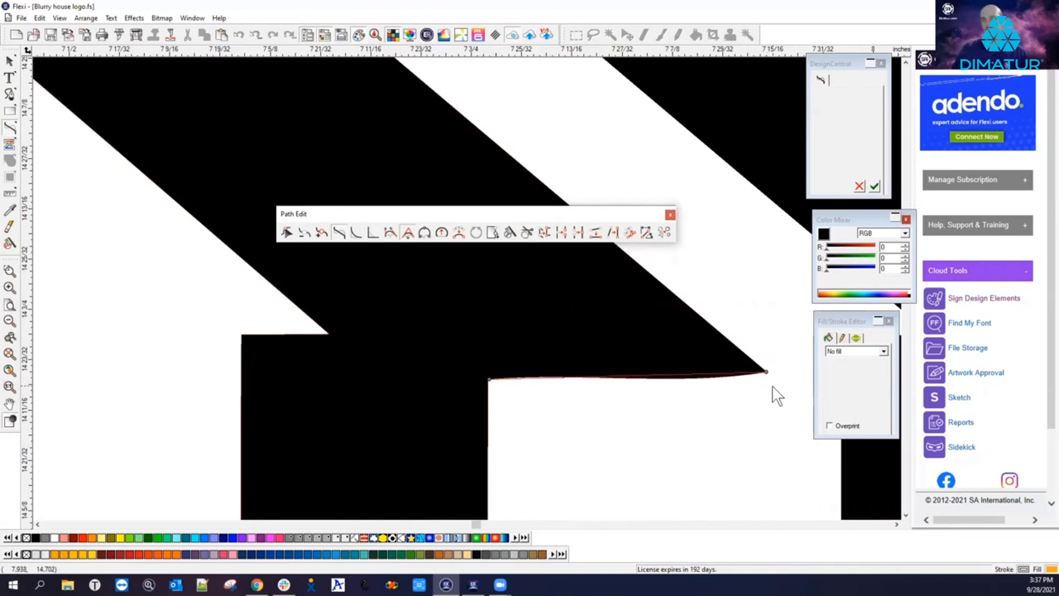
Step: Try to level the underside of the front roof's eave by nudging its pointed tip, and undo the last move
click(286, 236)
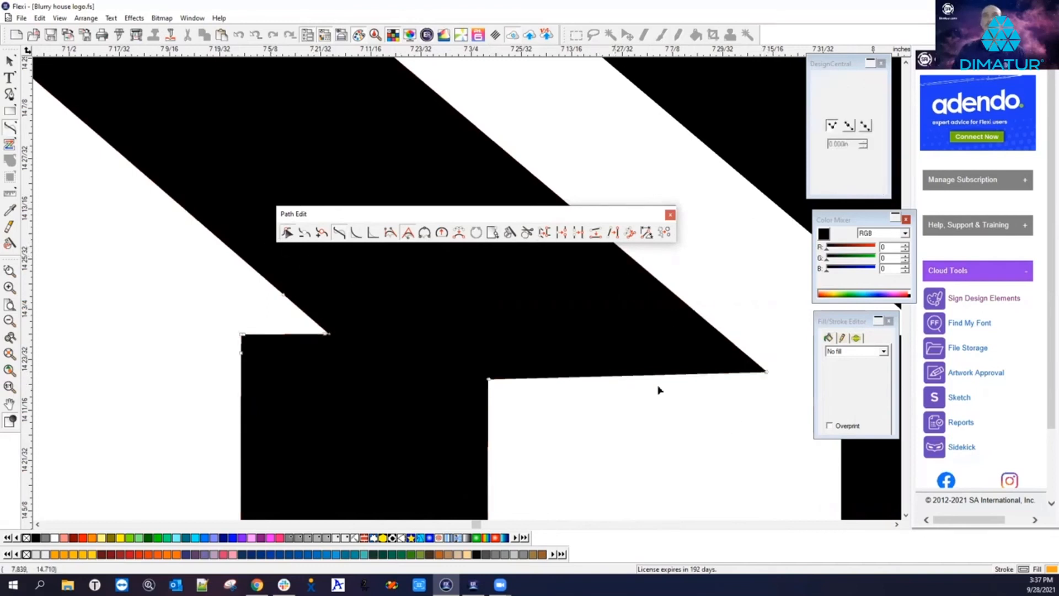
click(767, 373)
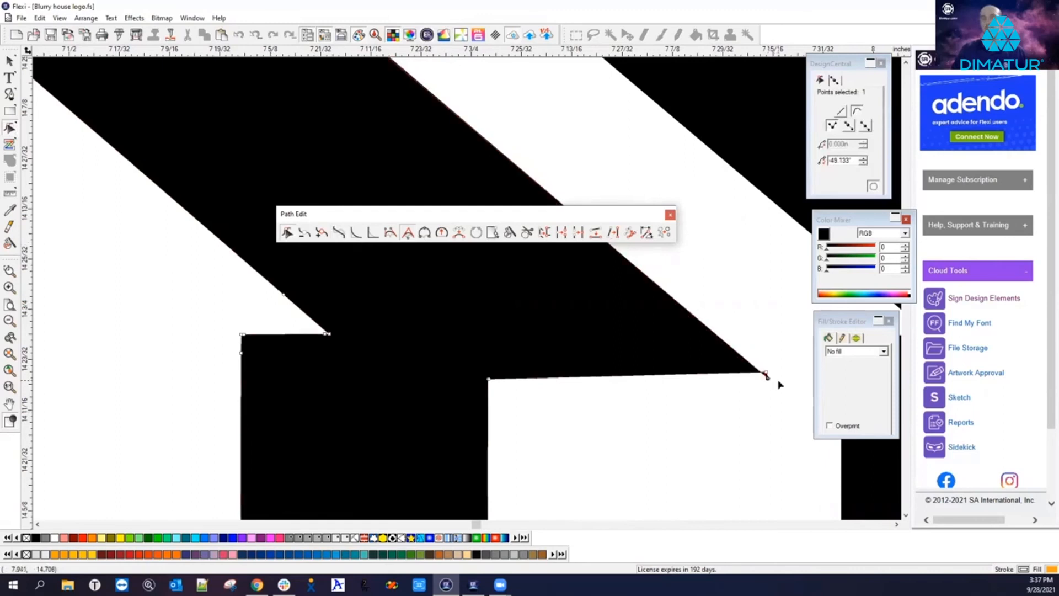
scroll(773, 375, up, 3)
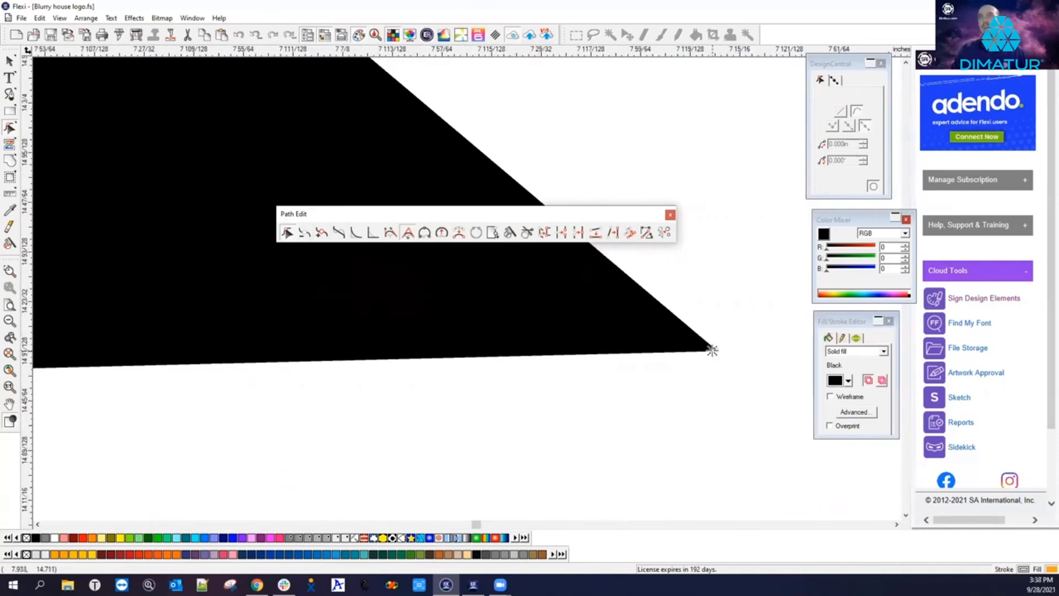
click(698, 396)
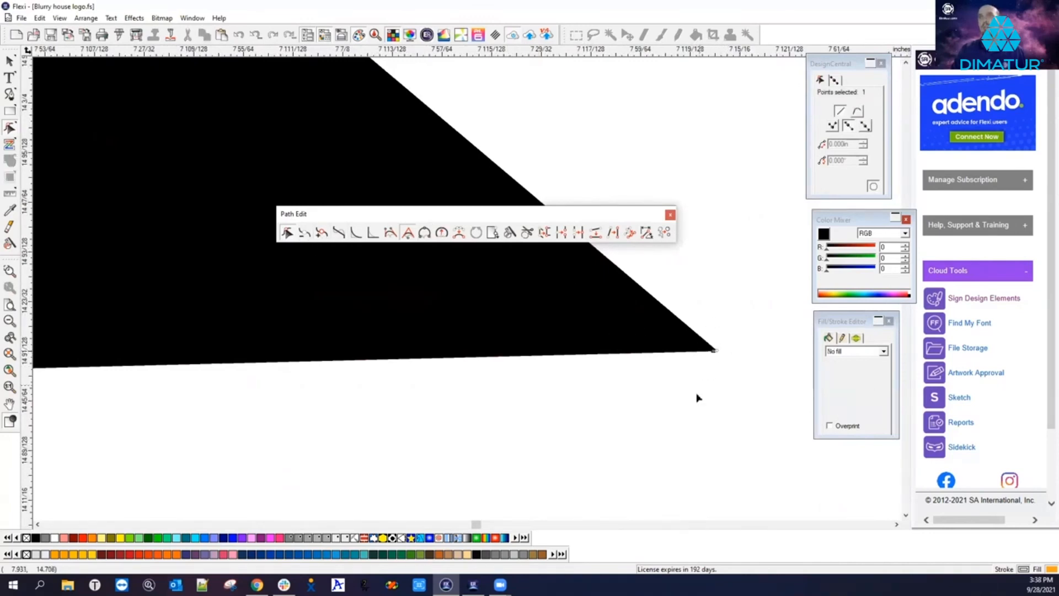
click(304, 233)
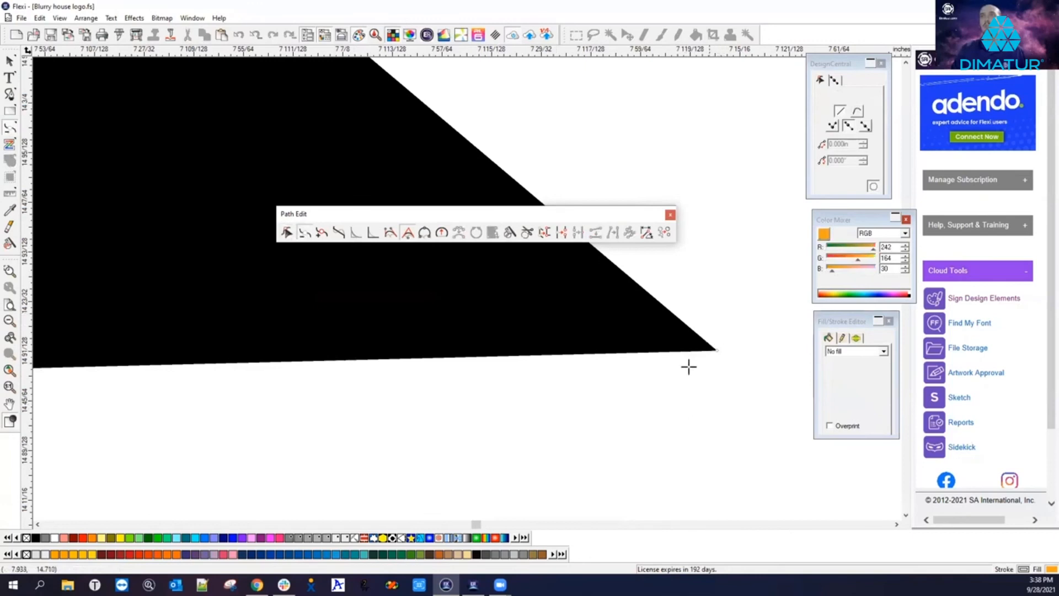
scroll(690, 377, down, 2)
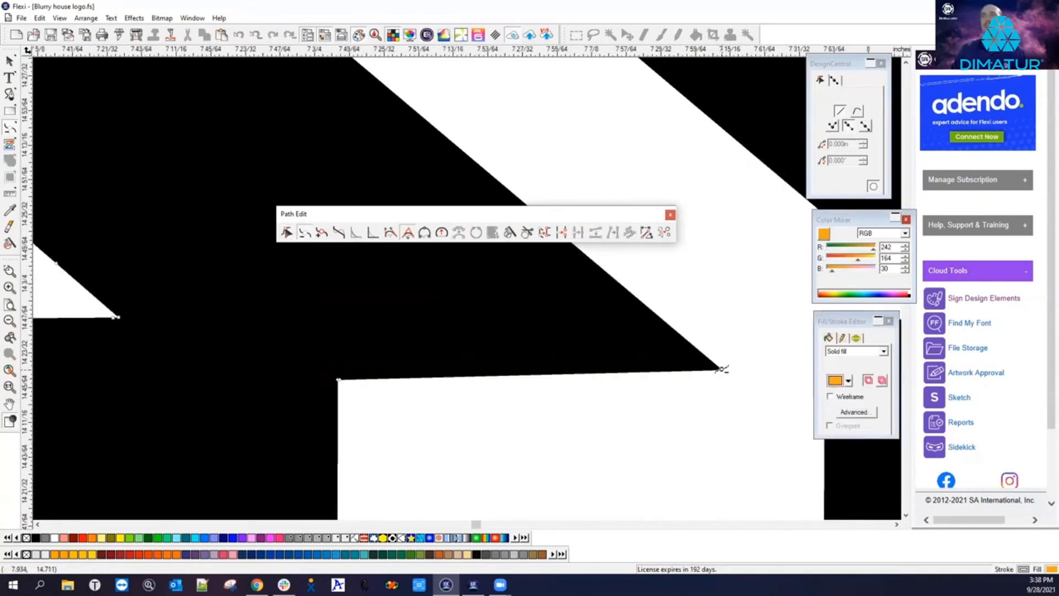
click(286, 232)
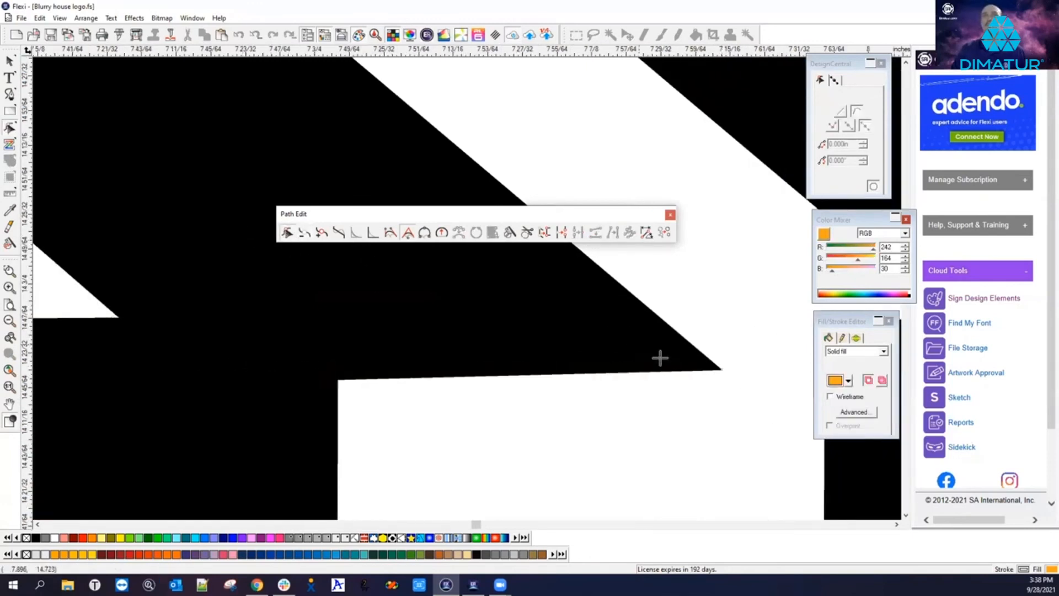
click(720, 371)
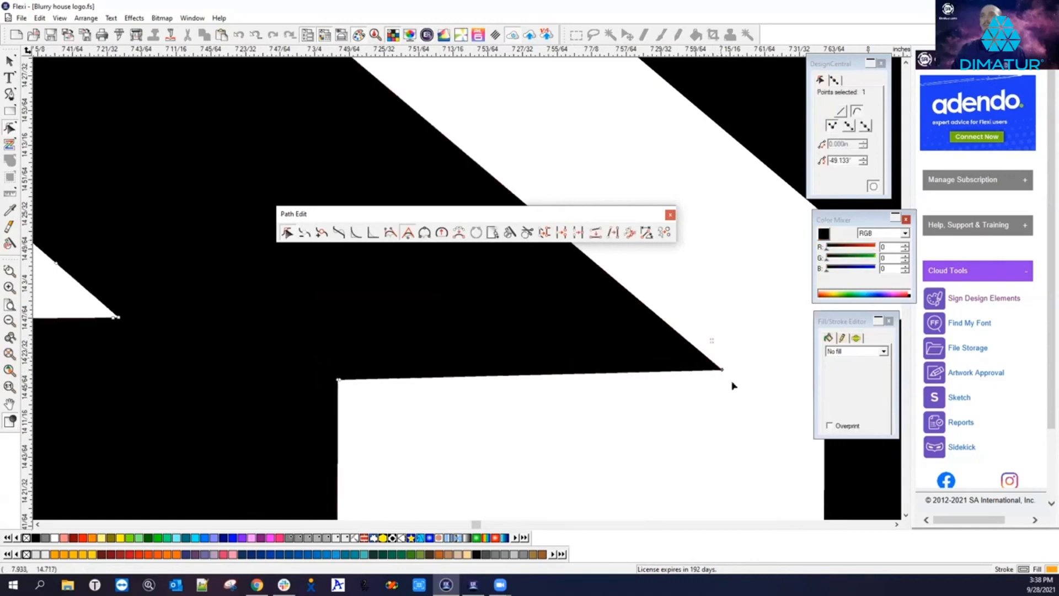
drag(721, 370, 726, 373)
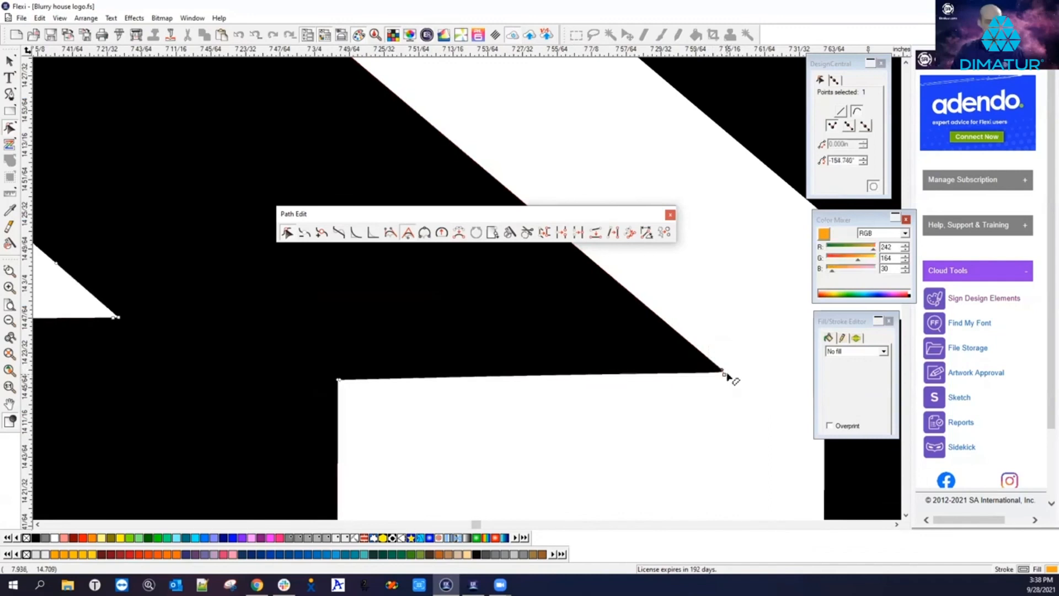
key(ctrl+z)
click(405, 297)
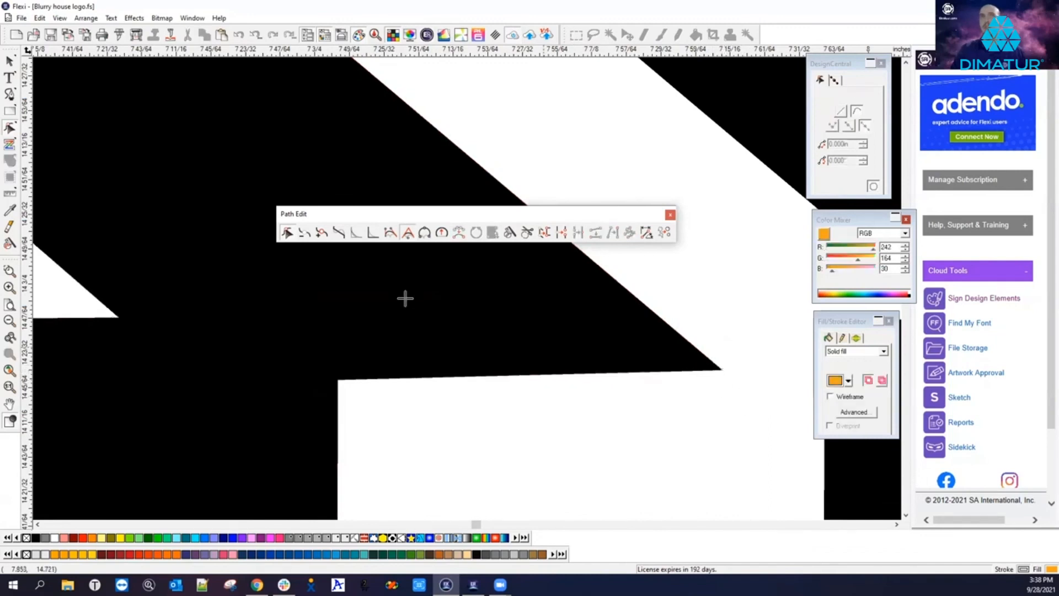
Step: Move the pointed tip of the front roof's eave slightly down and outward to bring its underside closer to level
click(689, 371)
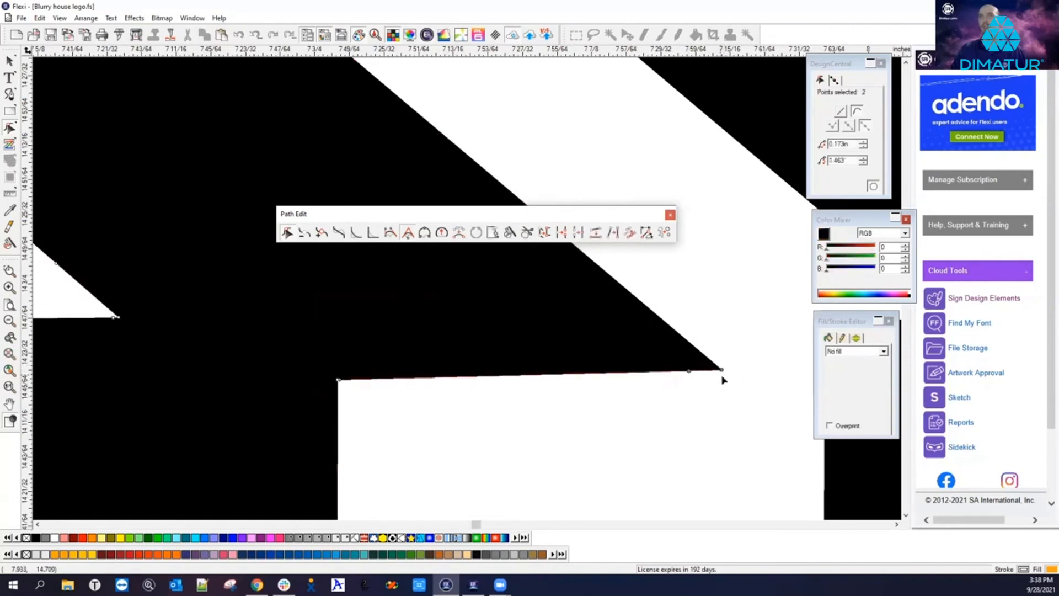
scroll(723, 379, up, 3)
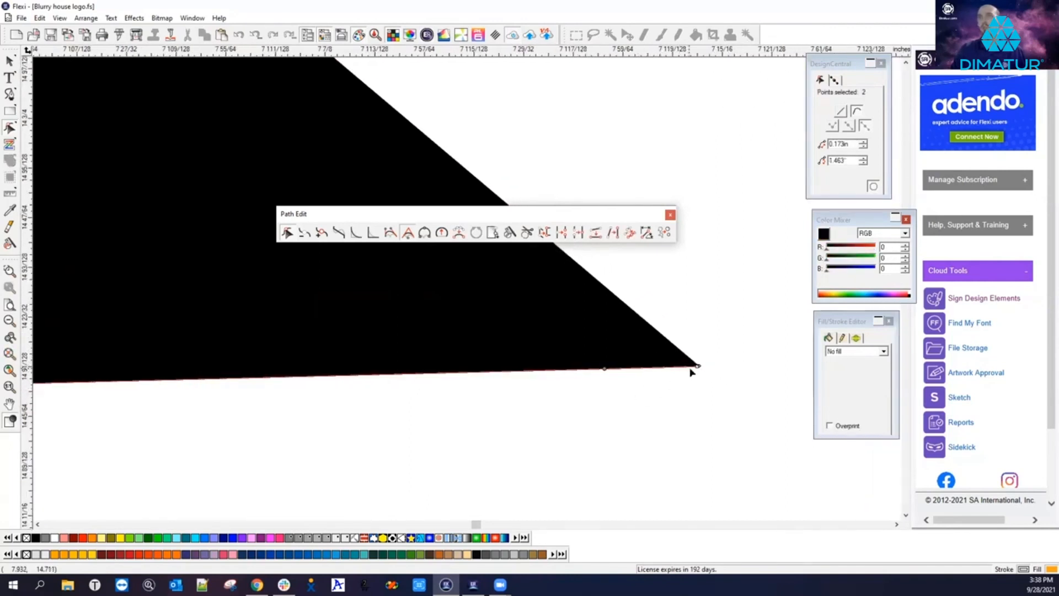
mouse_move(700, 366)
mouse_down()
mouse_move(705, 383)
mouse_move(705, 372)
mouse_up()
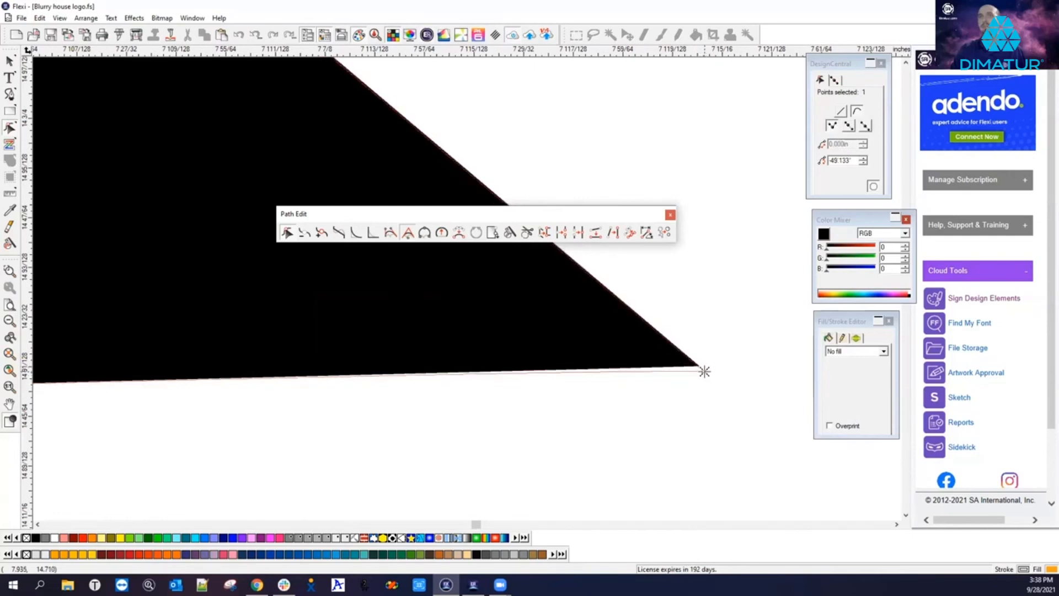
Step: Sharpen the inner corner where the rear roof meets its column, straightening the column's short upper edge
scroll(690, 384, down, 3)
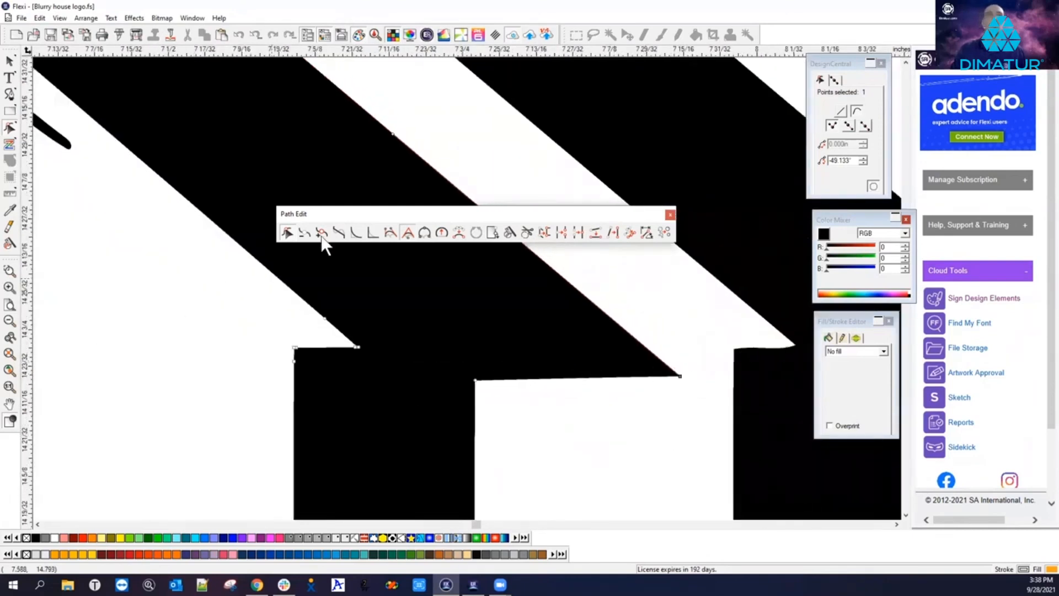
click(373, 233)
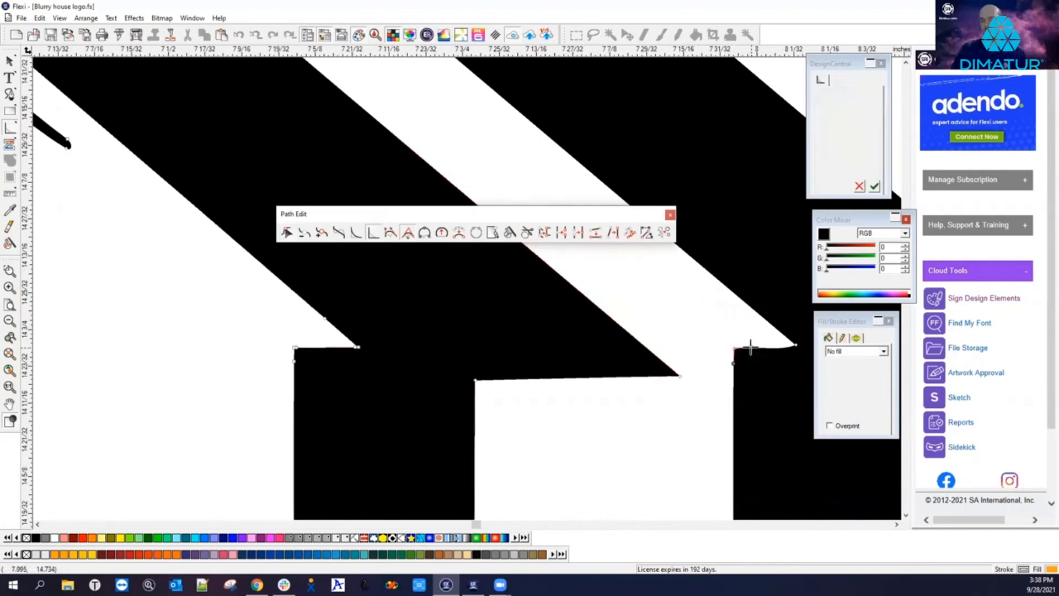
scroll(754, 347, up, 5)
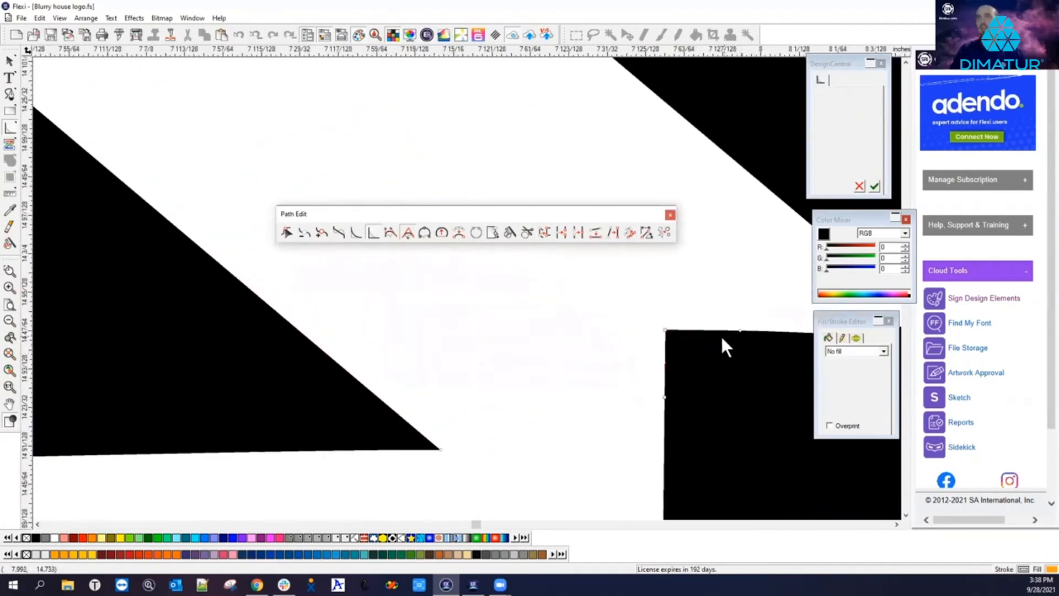
scroll(519, 360, down, 2)
click(638, 339)
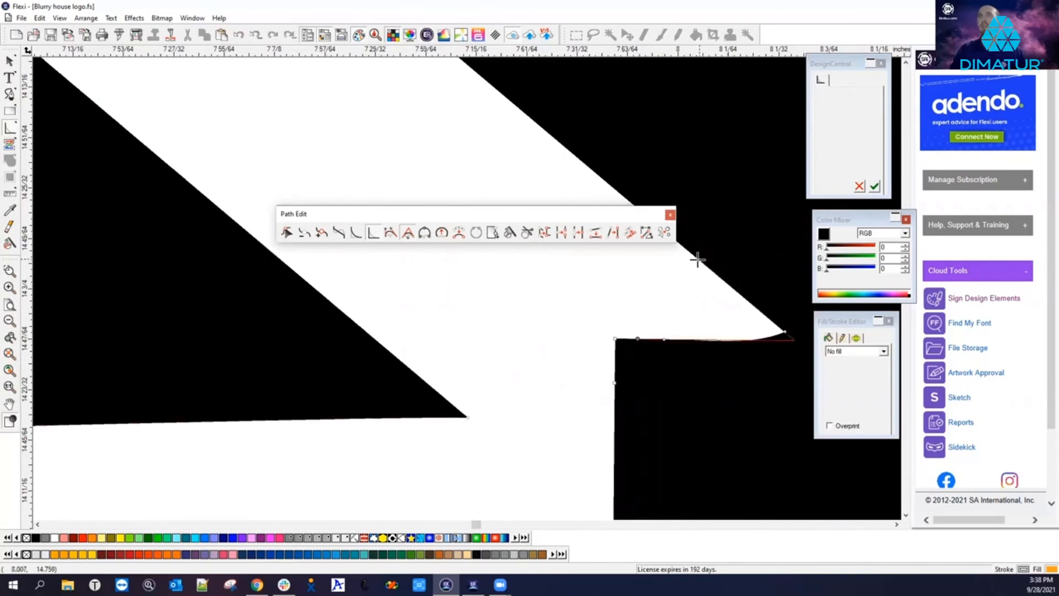
scroll(541, 362, down, 2)
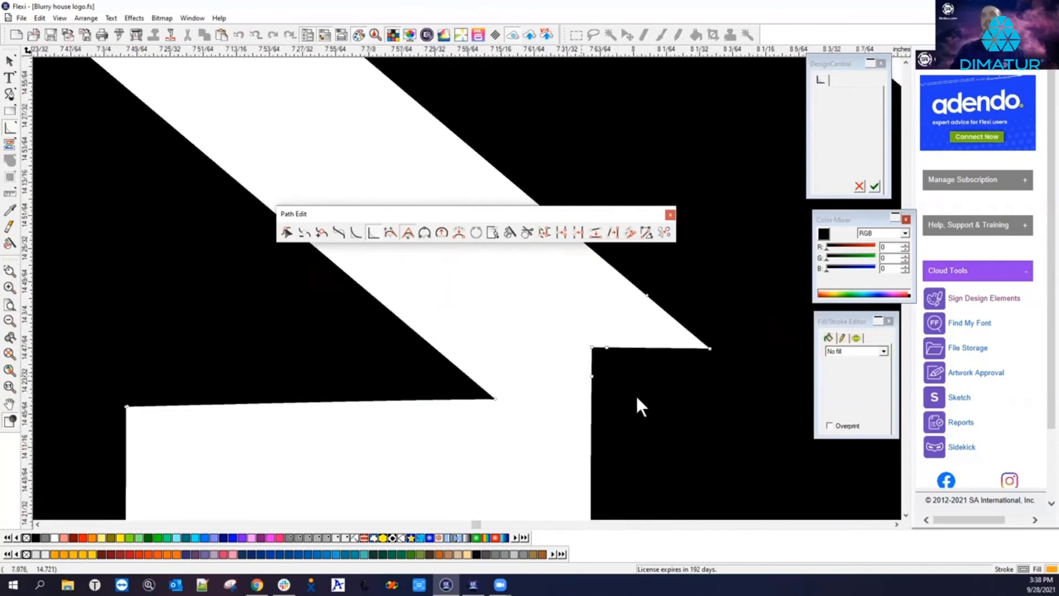
Step: Sharpen the rounded inner and outer peaks of the thin gable trim above the windows into pointed corners
scroll(636, 394, down, 4)
scroll(611, 364, up, 4)
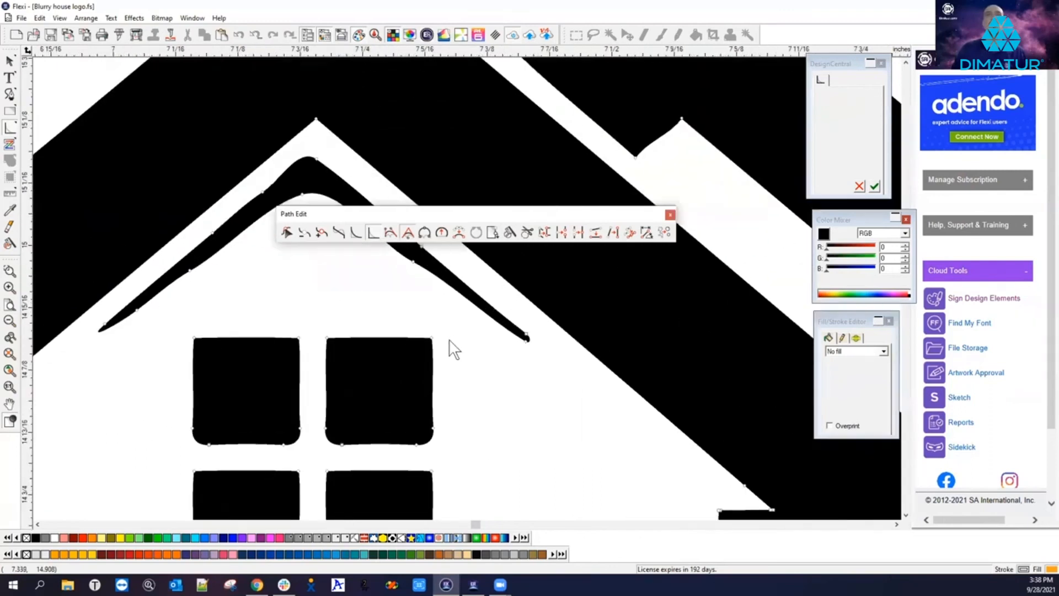
scroll(362, 283, down, 2)
scroll(289, 208, up, 1)
drag(395, 209, 638, 145)
scroll(325, 182, up, 4)
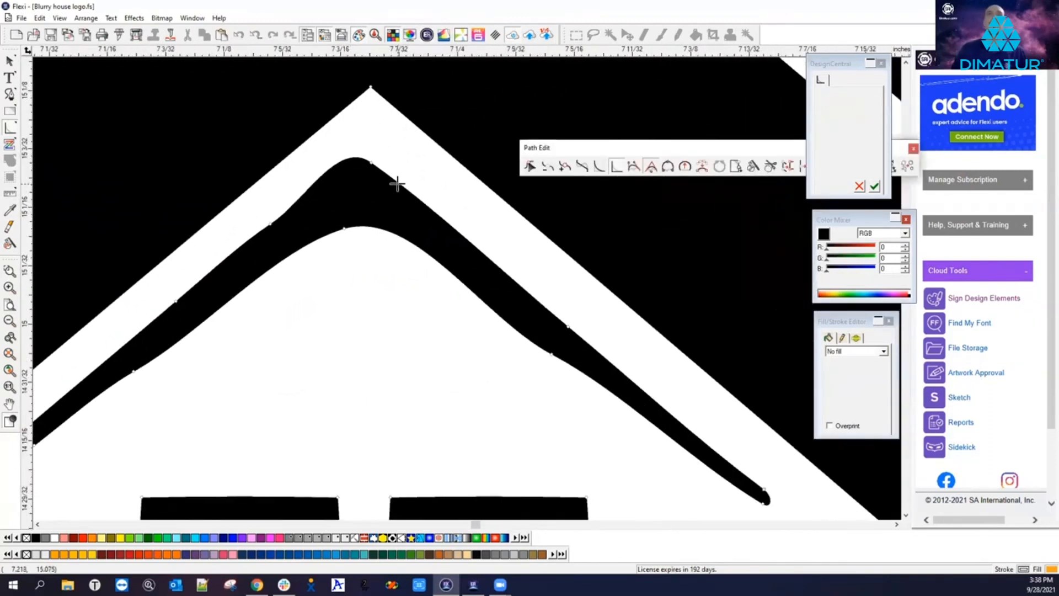
click(250, 283)
click(445, 267)
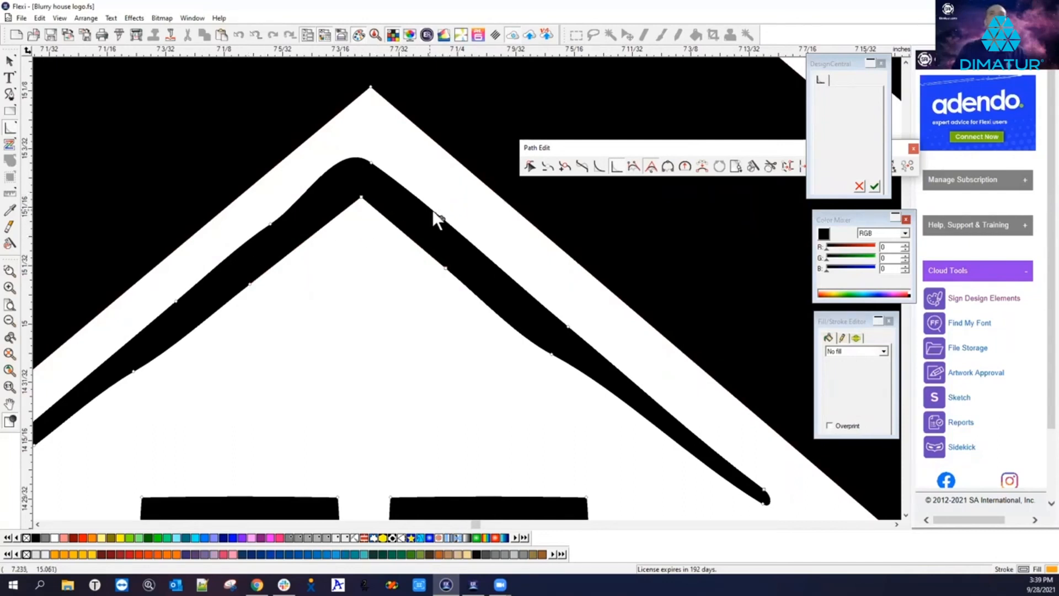
drag(439, 217, 229, 263)
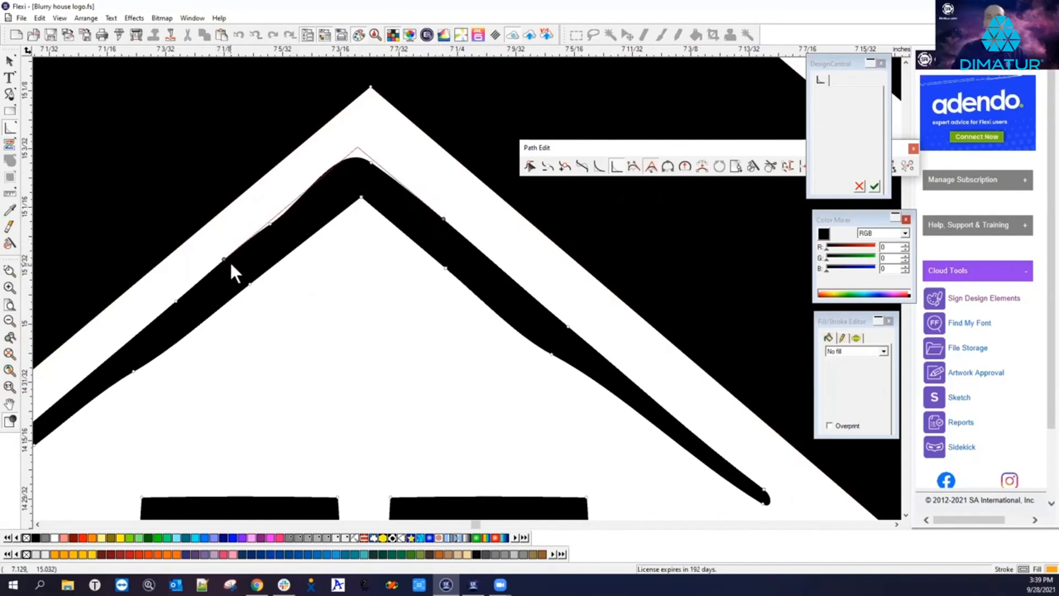
Step: Extend the blunt lower ends of both gable trim arms into sharp points
scroll(373, 296, down, 2)
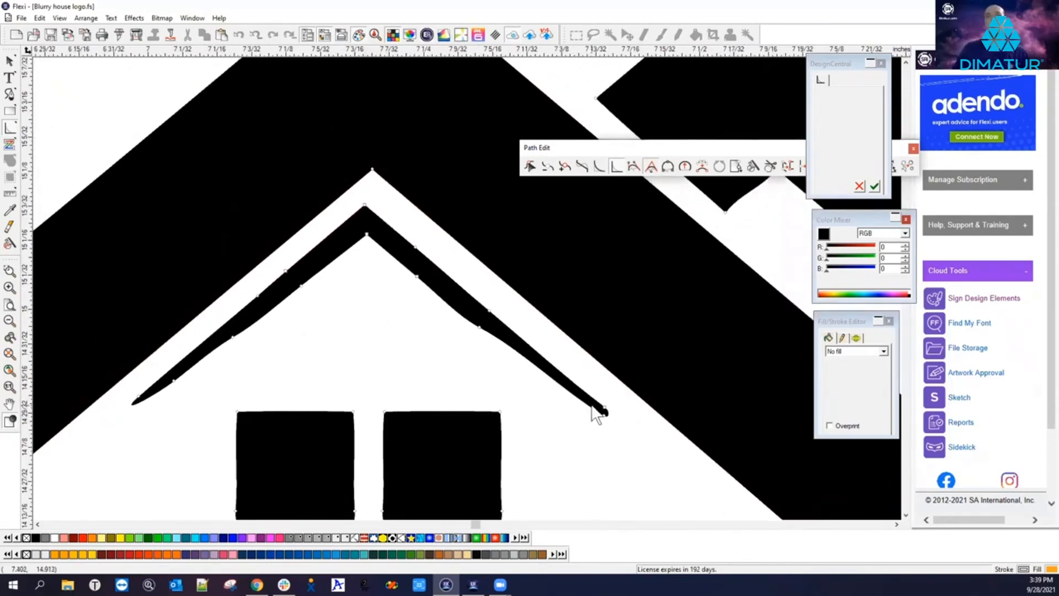
drag(590, 406, 597, 401)
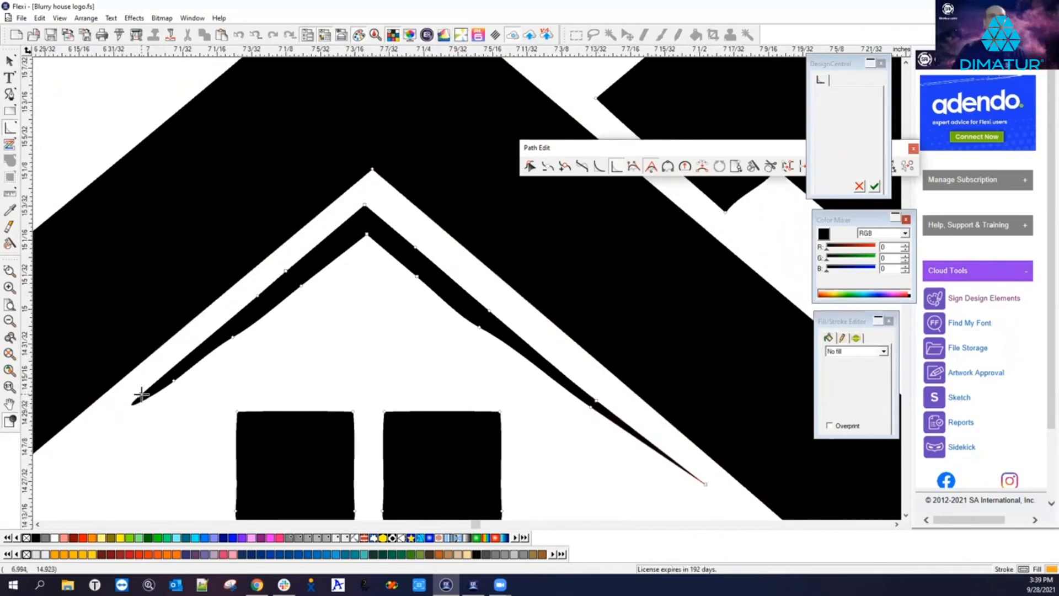
drag(146, 396, 146, 396)
Step: Straighten the wavy inner and outer edges of both gable trim arms between the peak and the pointed ends
click(582, 165)
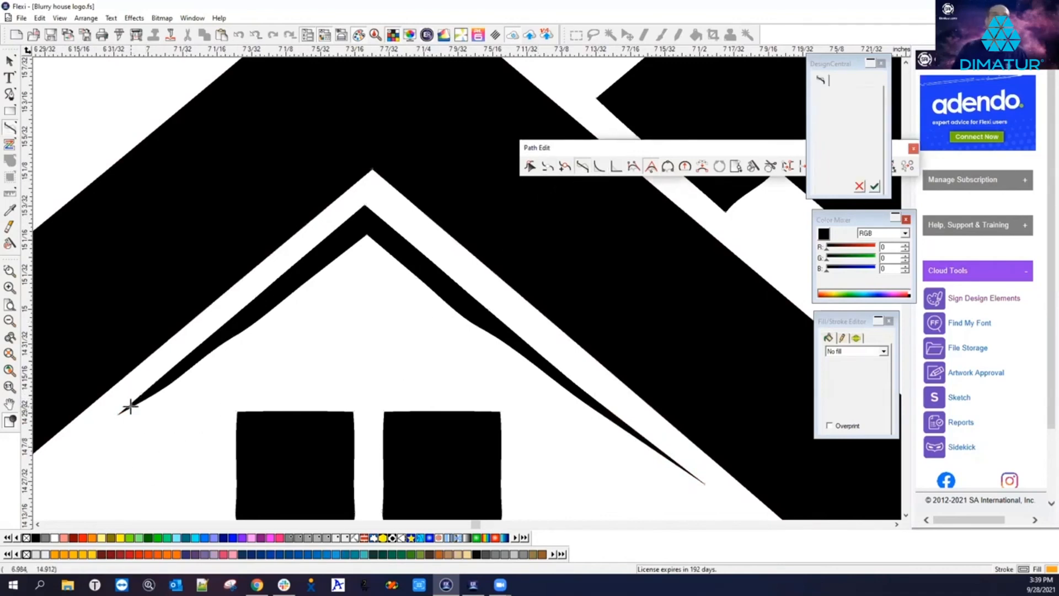
click(361, 238)
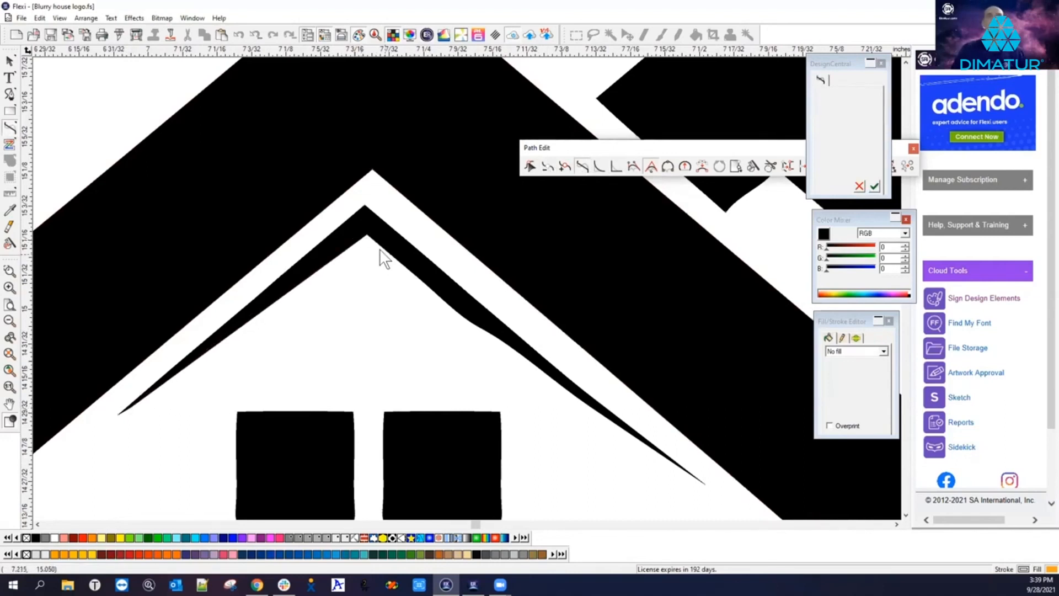
click(678, 466)
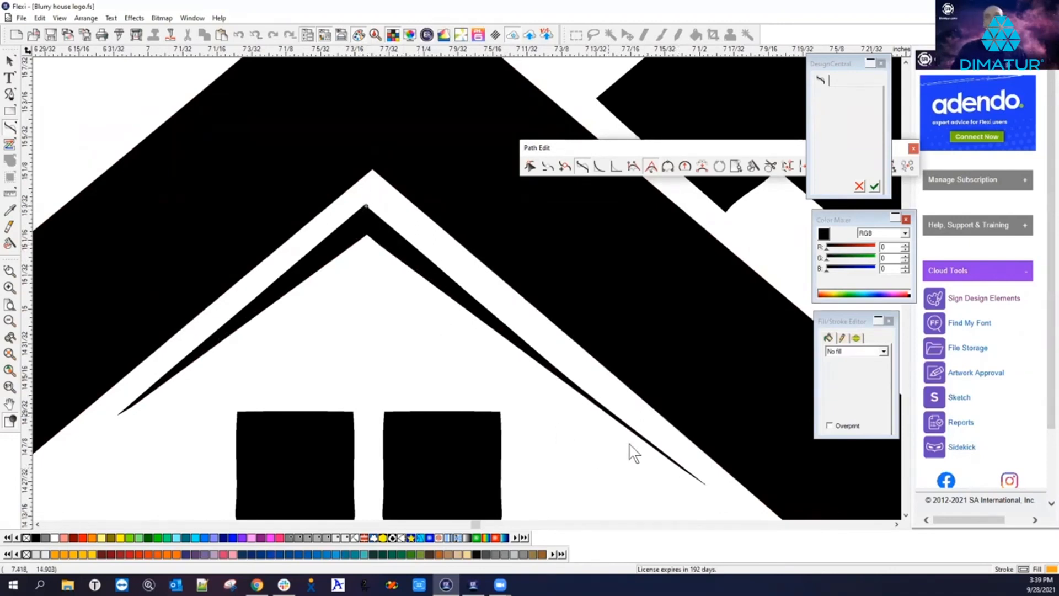
click(679, 464)
click(678, 463)
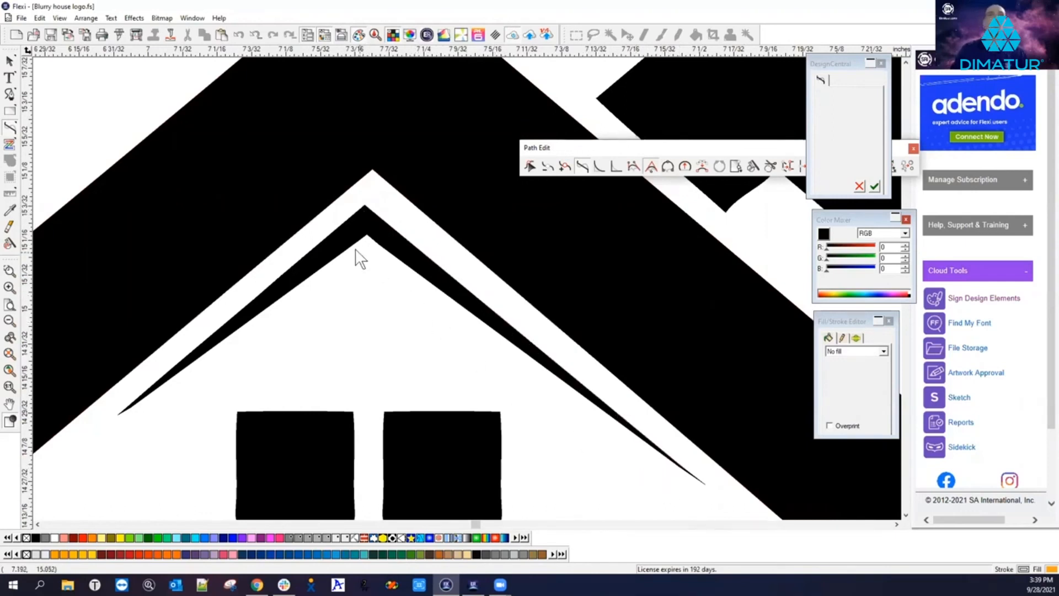
Step: Draw a rectangle about 0.109 by 0.107 in over the lower-left window pane
scroll(402, 298, down, 2)
scroll(386, 394, down, 3)
scroll(325, 479, up, 3)
scroll(353, 469, up, 2)
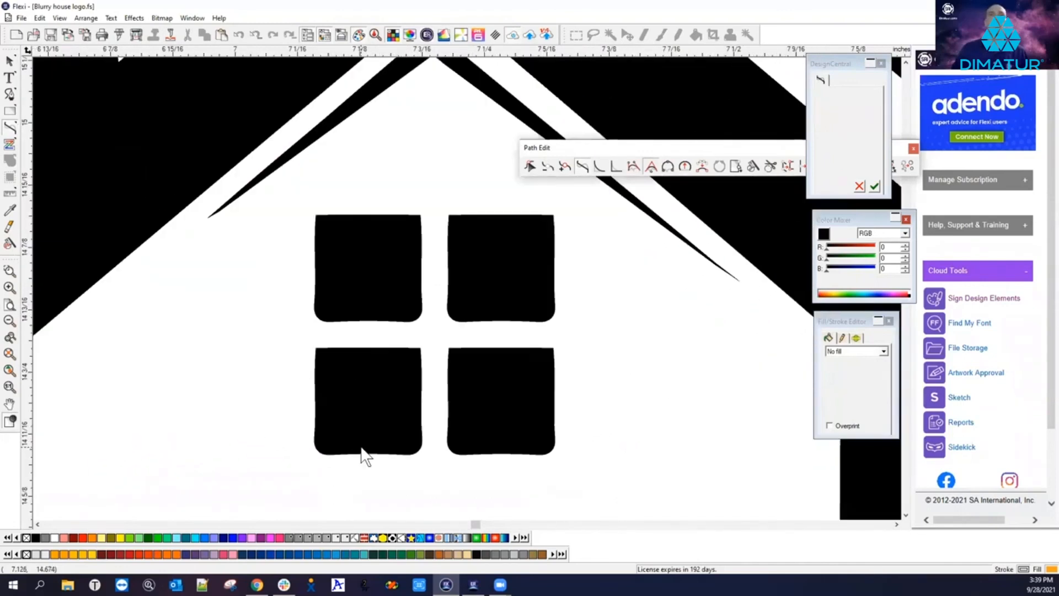
click(10, 110)
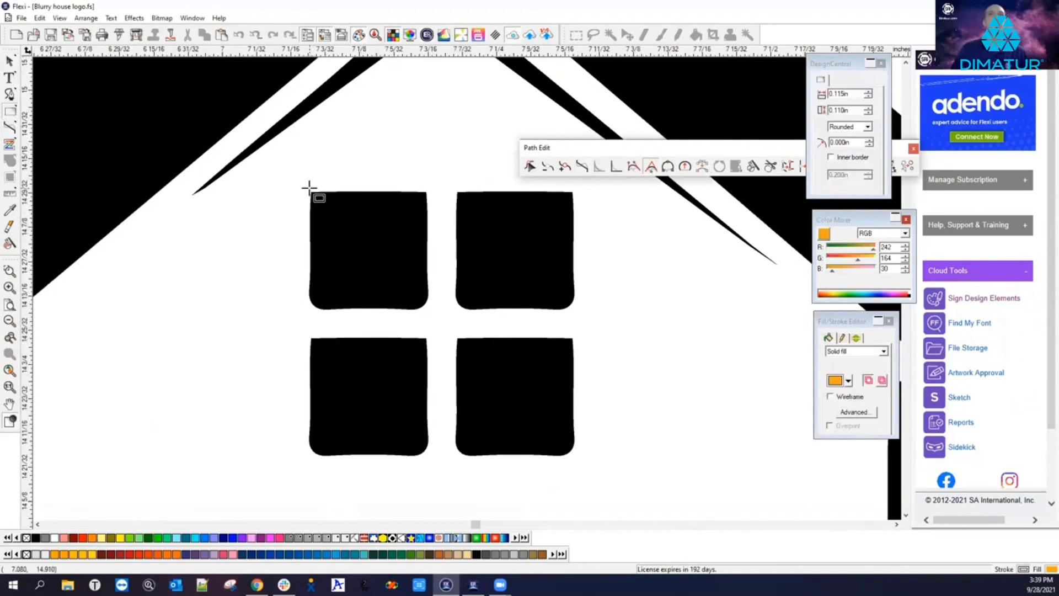
mouse_move(429, 339)
mouse_down()
mouse_move(336, 449)
mouse_move(309, 455)
mouse_up()
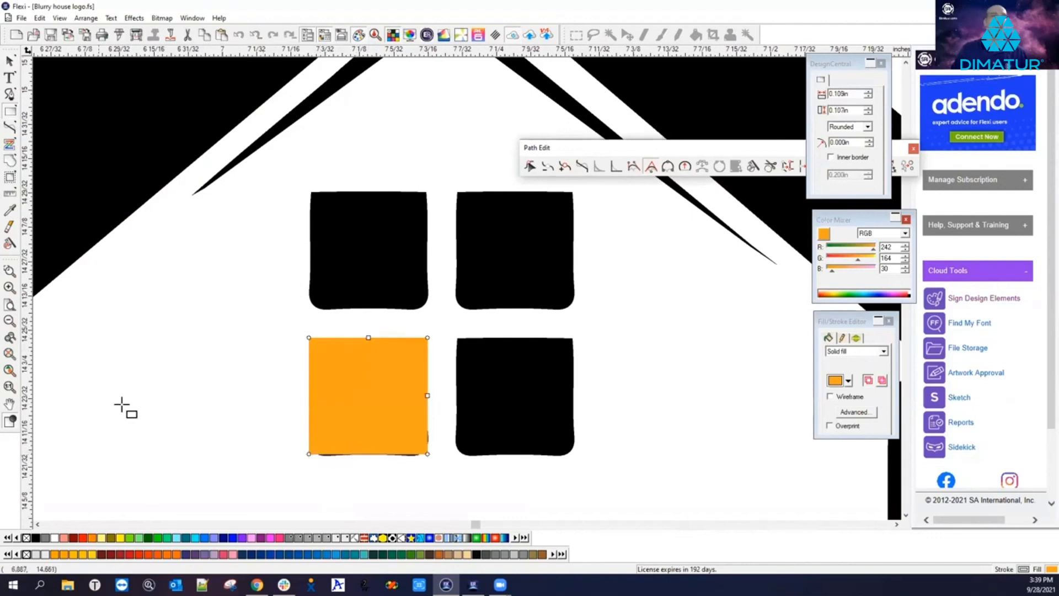
Step: Step and repeat the orange rectangle into a 2 by 2 grid with 0.03 in horizontal and vertical spacing
right_click(248, 395)
click(275, 398)
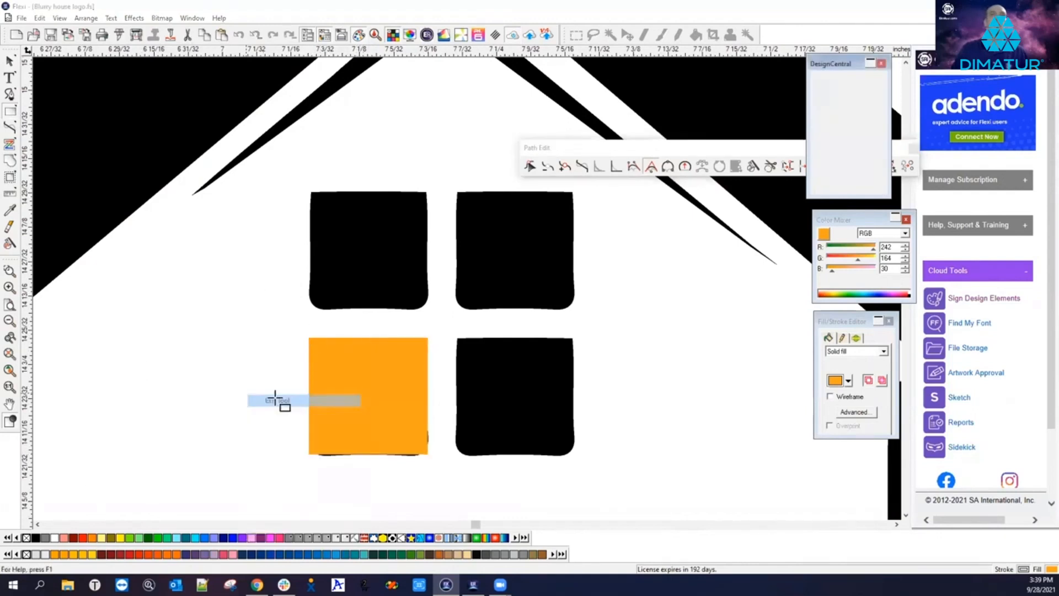
click(350, 390)
click(134, 18)
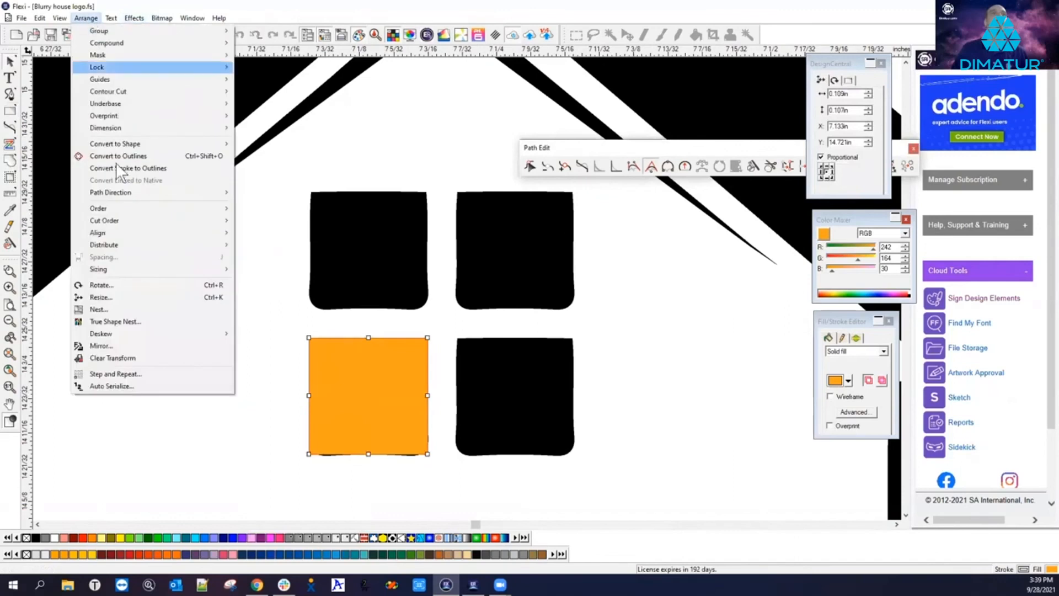
click(128, 372)
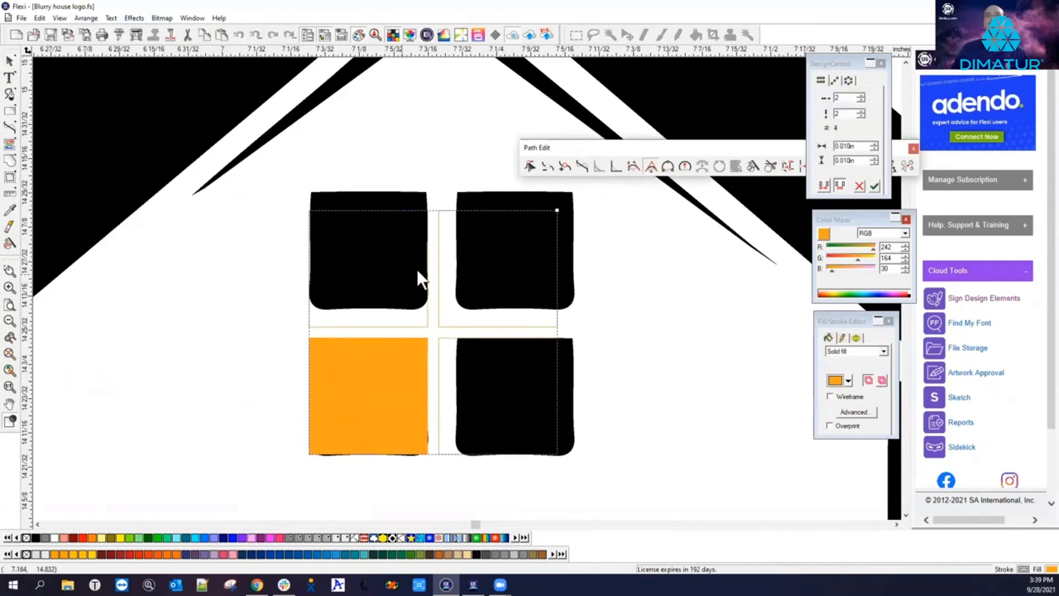
click(875, 143)
click(874, 148)
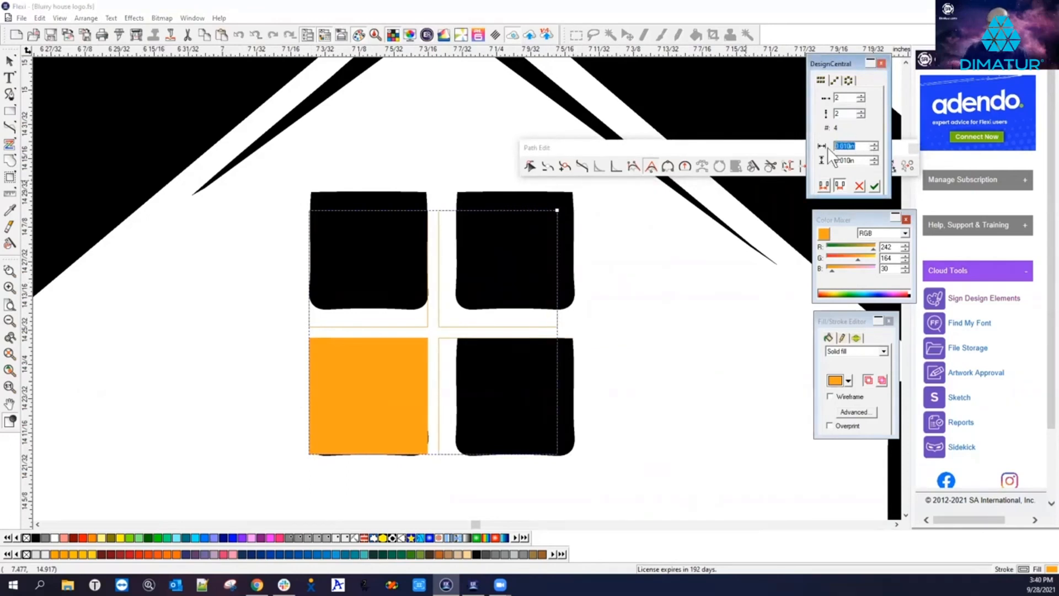
text(0.03)
key(Tab)
text(0.)
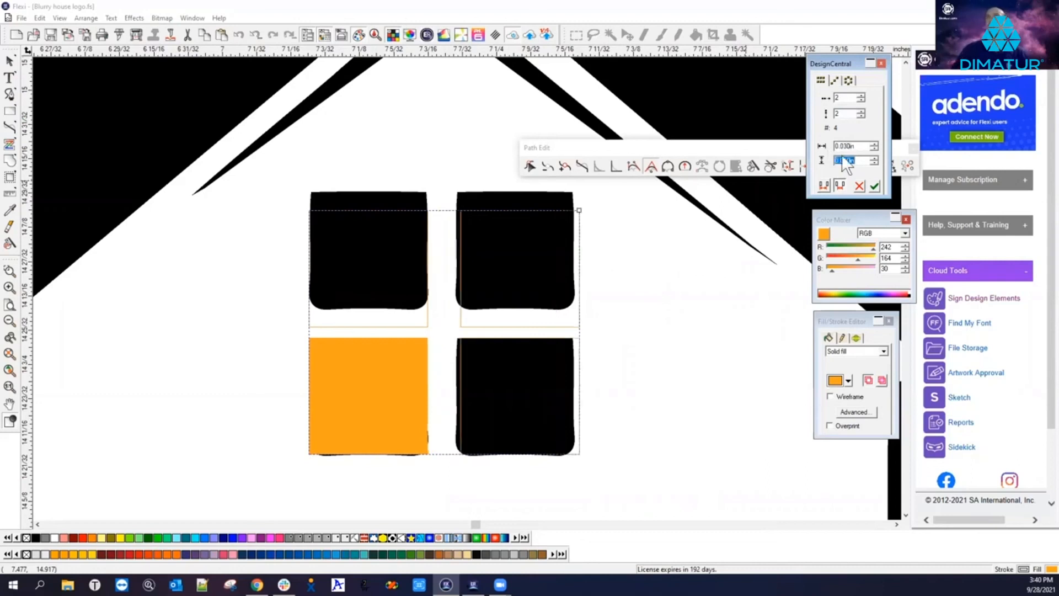
text(03)
key(Tab)
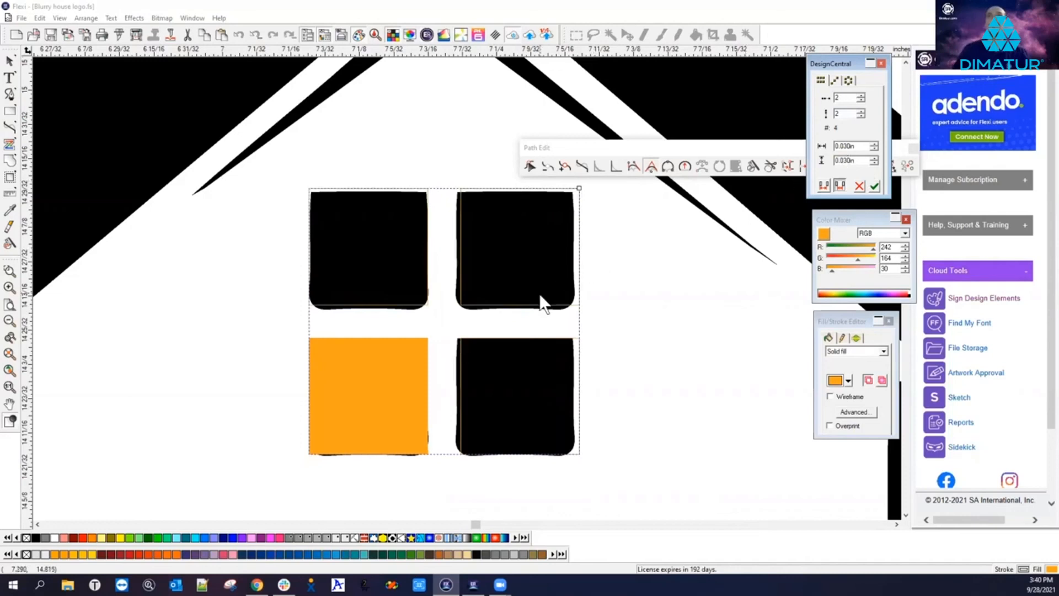
click(875, 187)
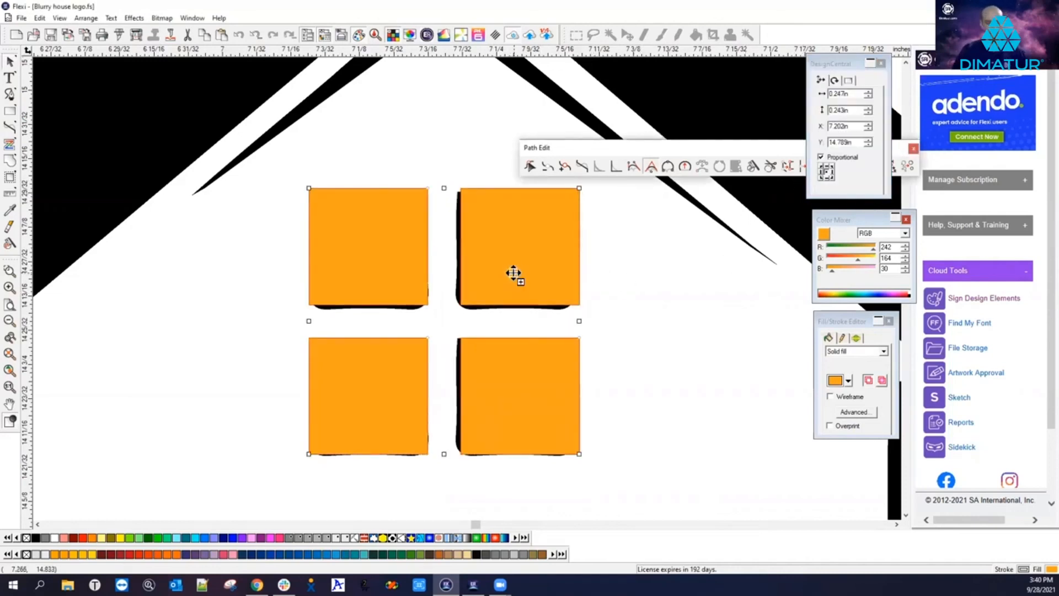
Step: Replace the four traced window panes with the grid of orange rectangles and fill the grid black
drag(510, 272, 249, 427)
click(525, 397)
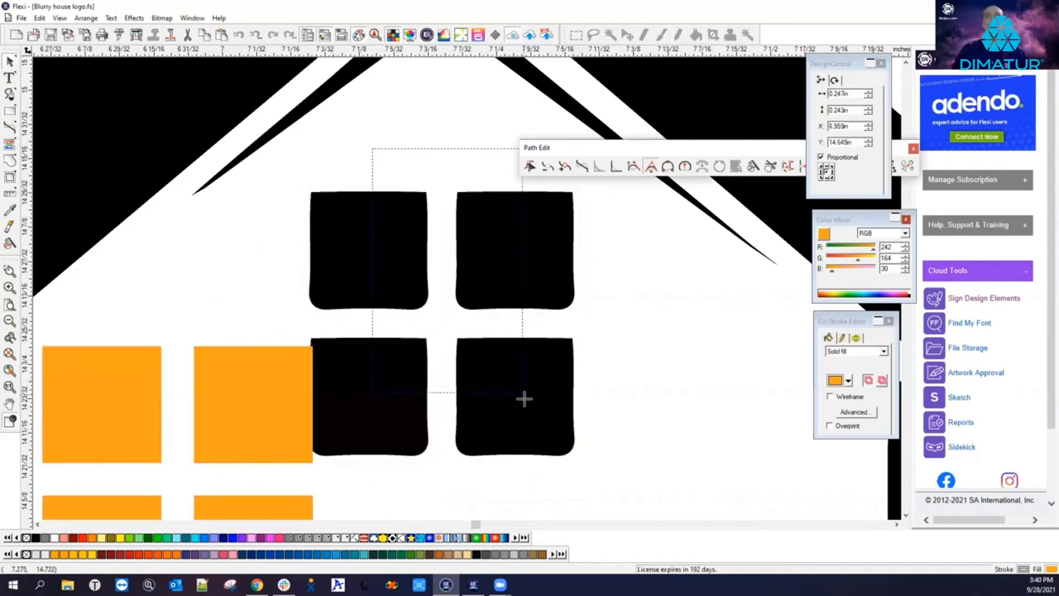
key(Delete)
drag(298, 396, 513, 281)
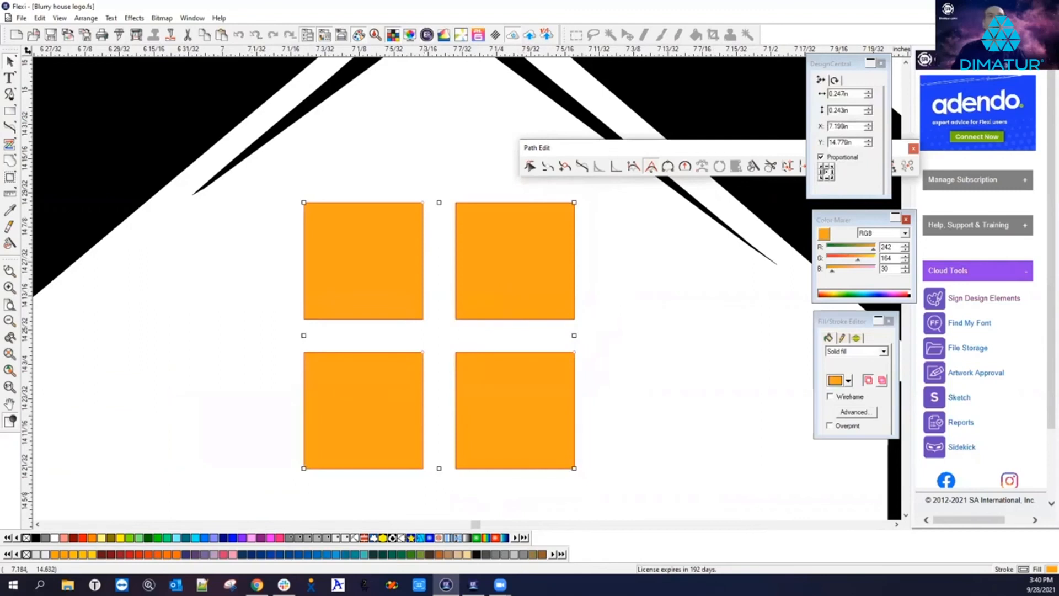
click(35, 538)
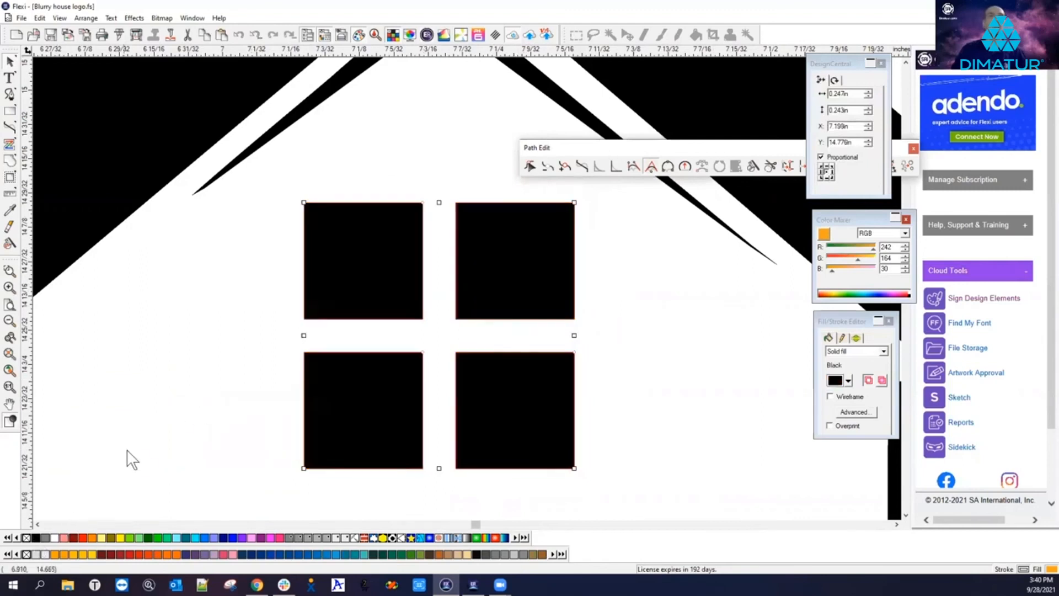
click(187, 373)
Step: Extend the rounded tip of the flare on the chimney's left side into a sharp point
scroll(196, 367, down, 5)
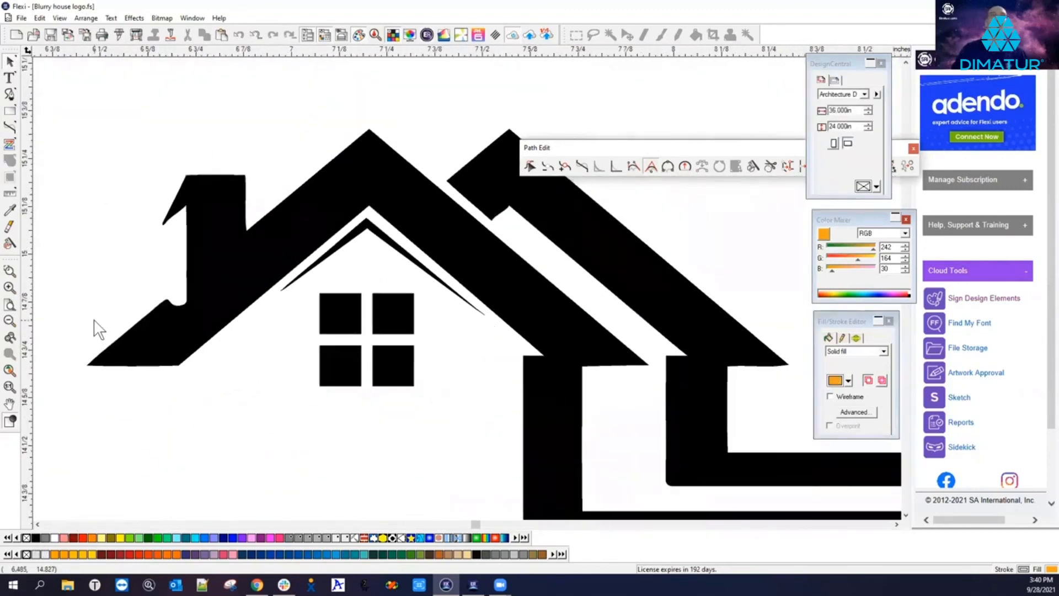
scroll(110, 312, up, 4)
scroll(260, 100, up, 4)
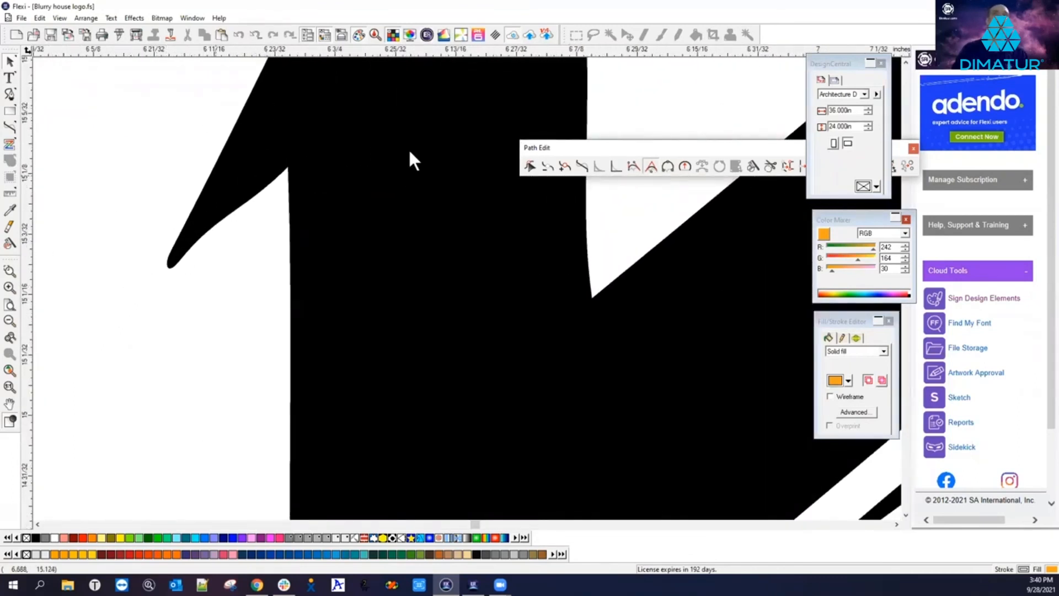
click(615, 167)
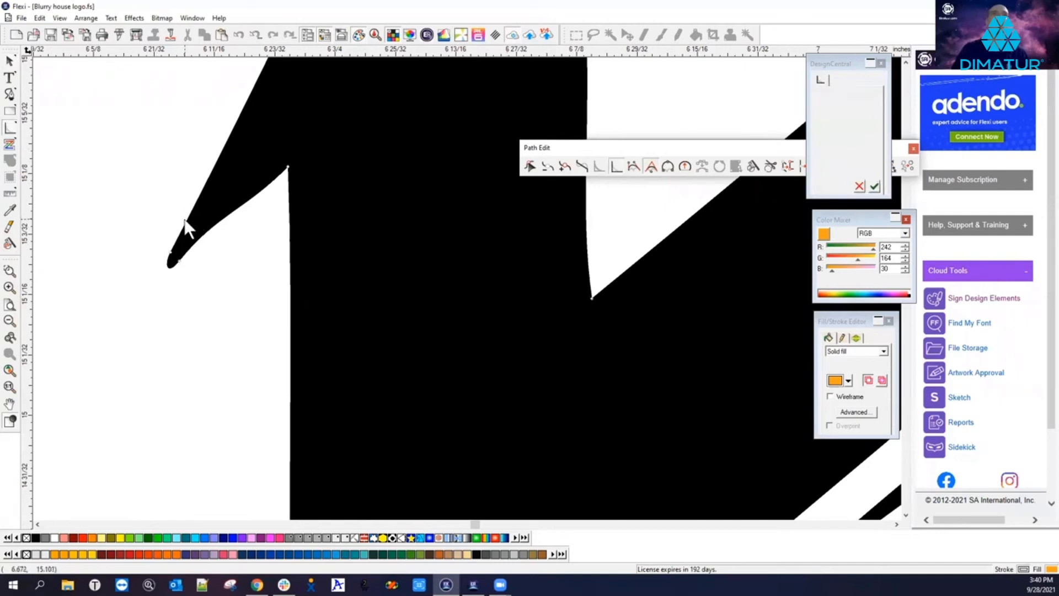
click(198, 238)
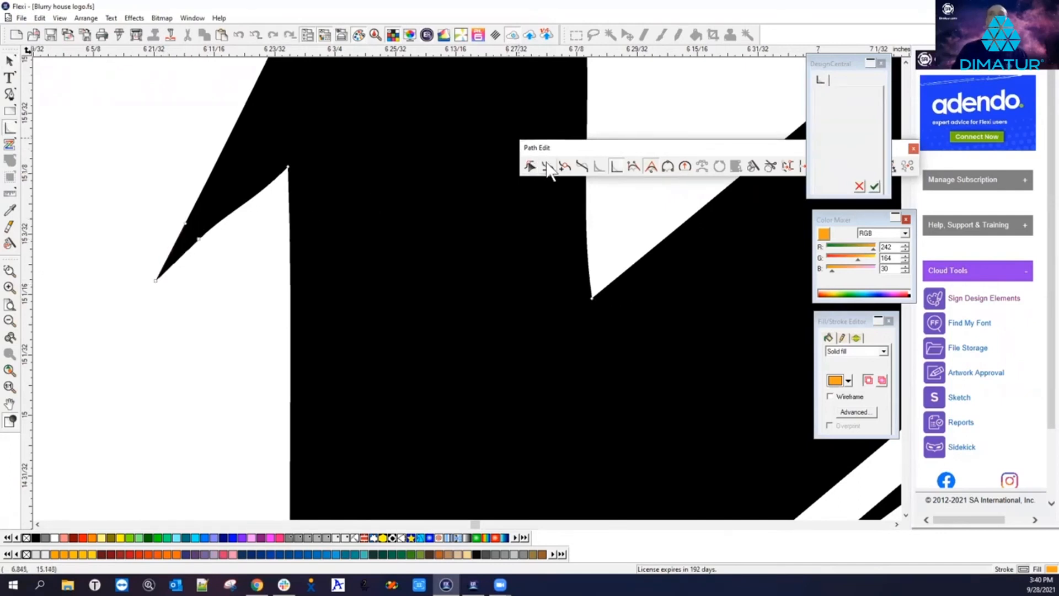
Step: Straighten the wavy lower edge of the chimney flare between its pointed tip and the chimney wall
click(583, 166)
click(161, 274)
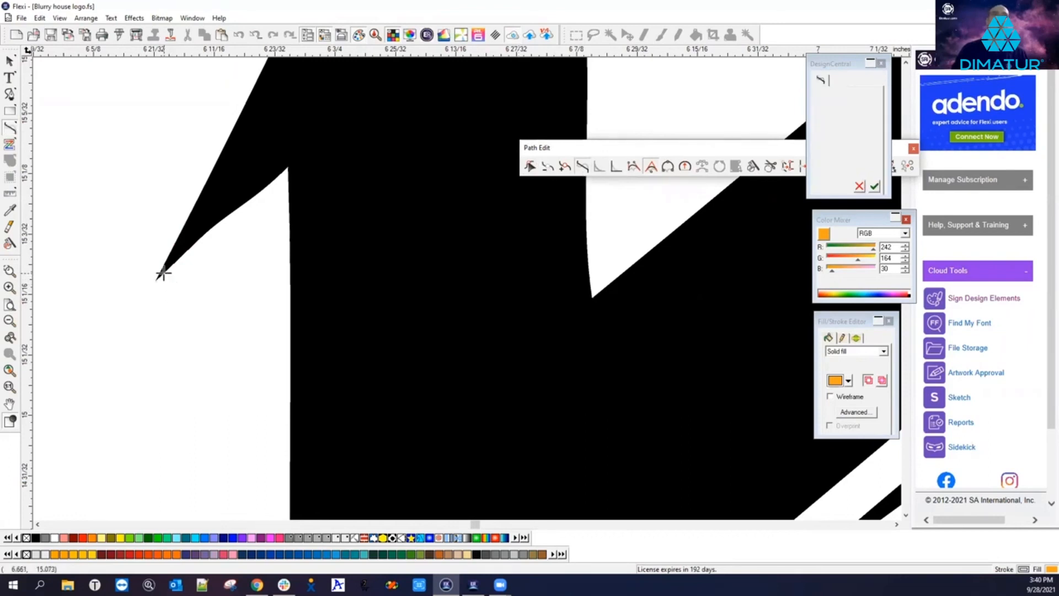
click(284, 168)
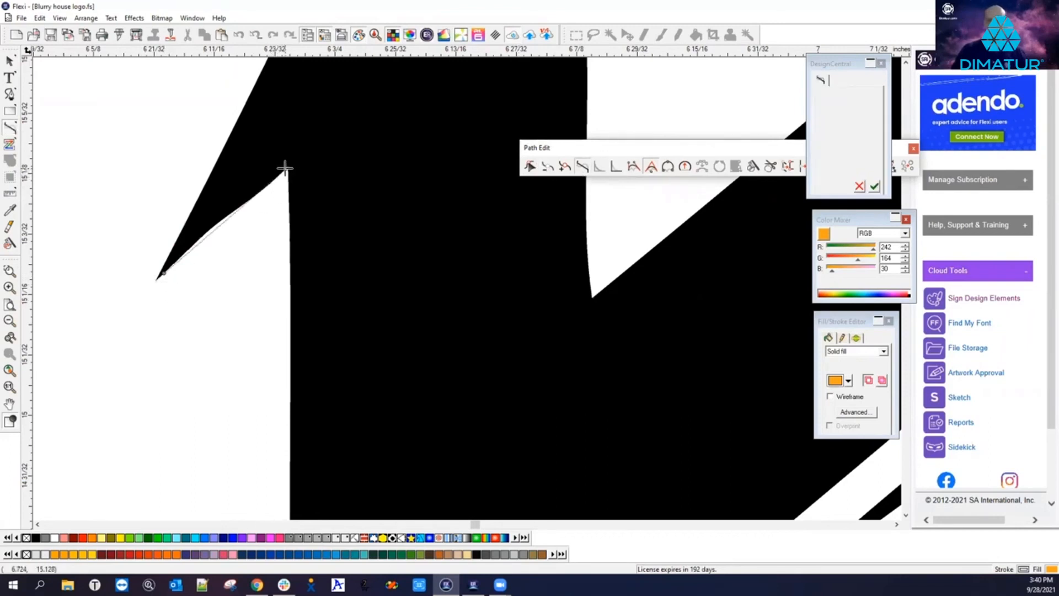
Step: Bring up the list of bitmap vectorizing methods with the whole set of logos in view
scroll(220, 303, down, 3)
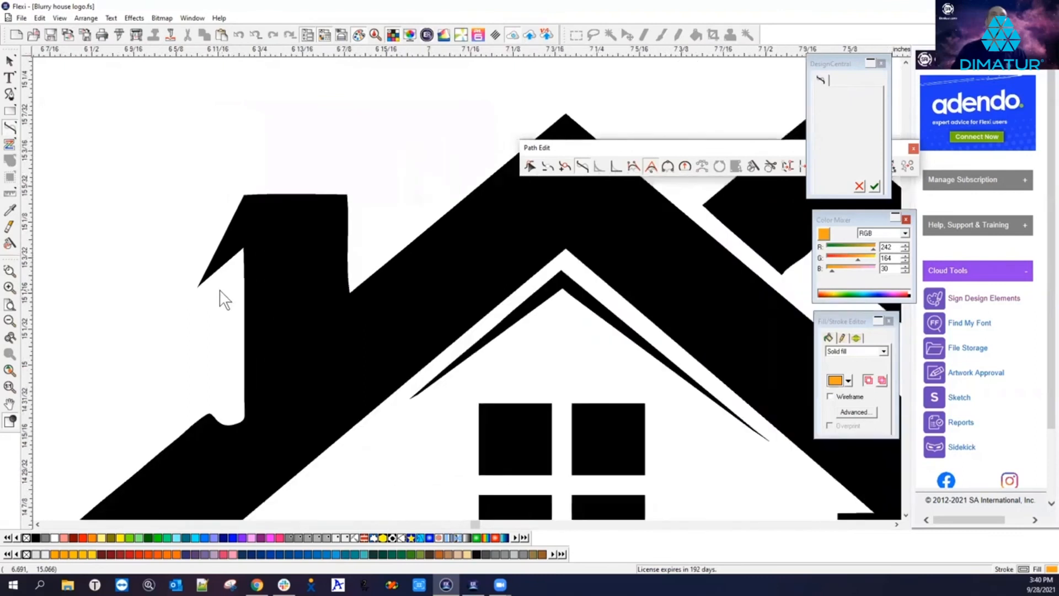
scroll(177, 466, down, 1)
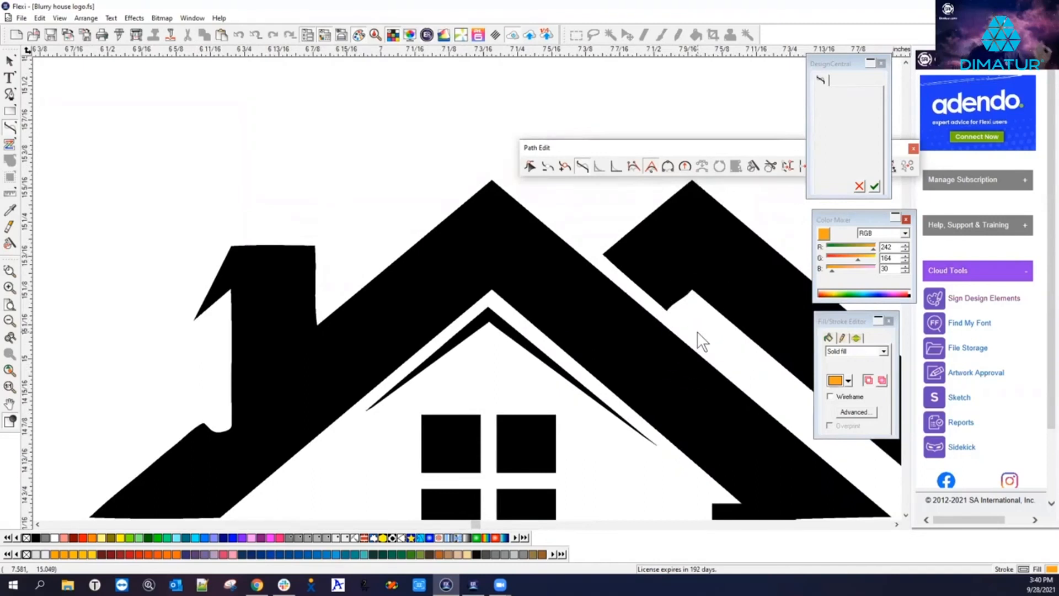
scroll(623, 356, down, 3)
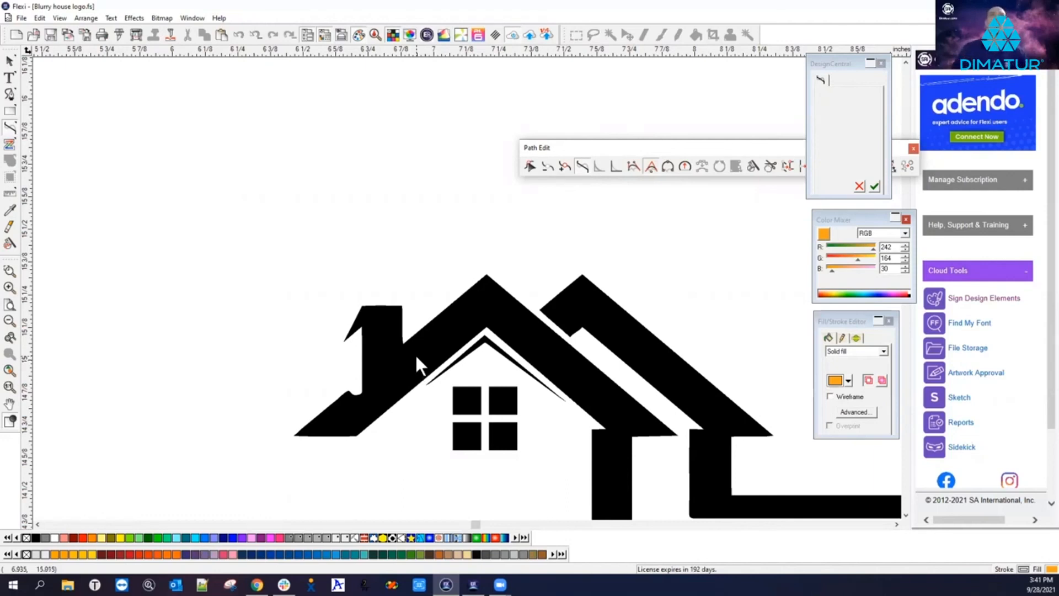
scroll(245, 276, down, 10)
click(245, 276)
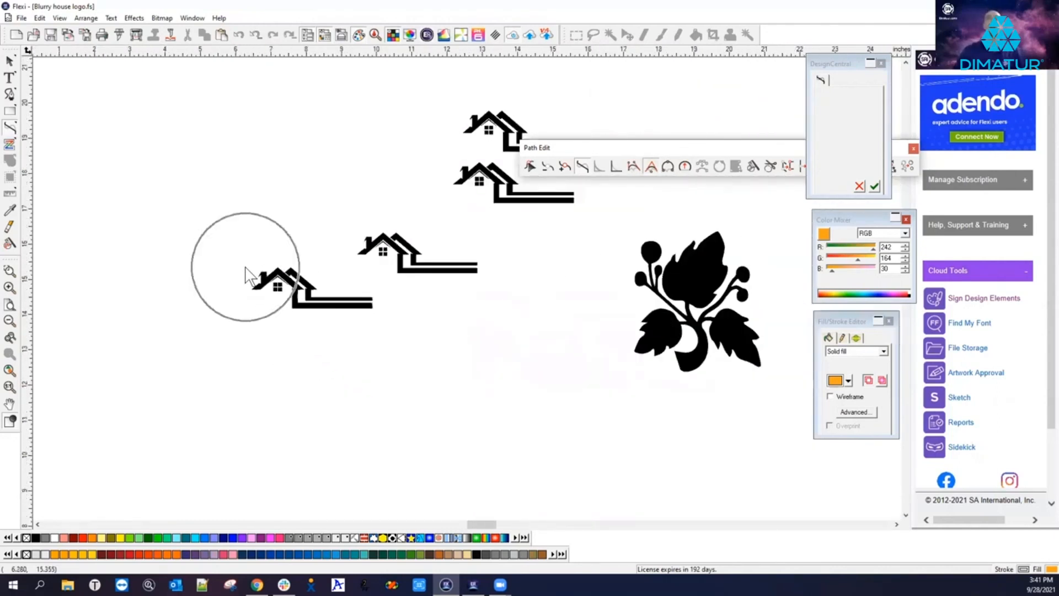
click(162, 18)
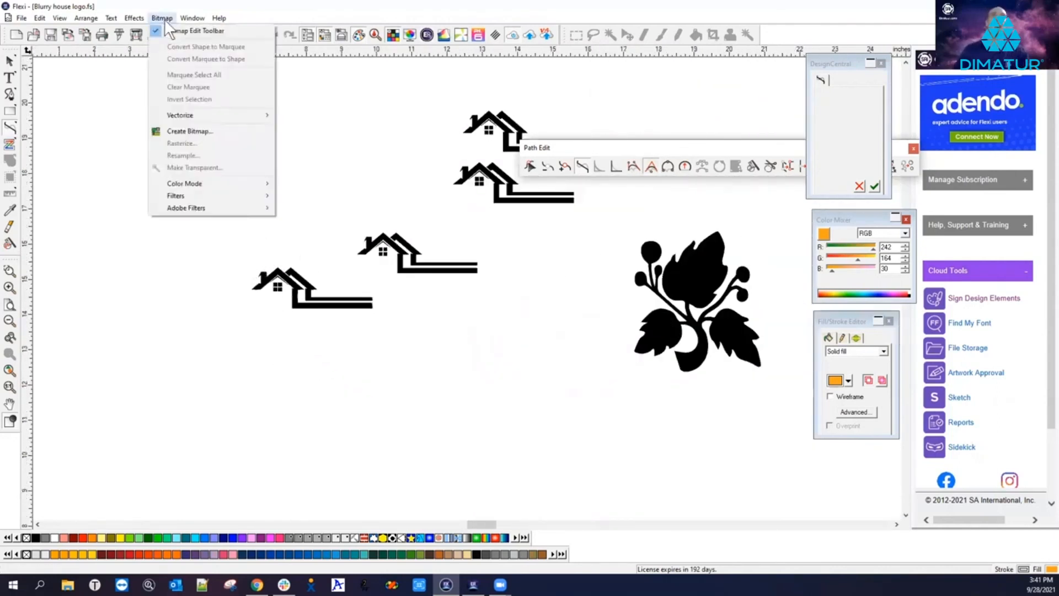
mouse_move(174, 115)
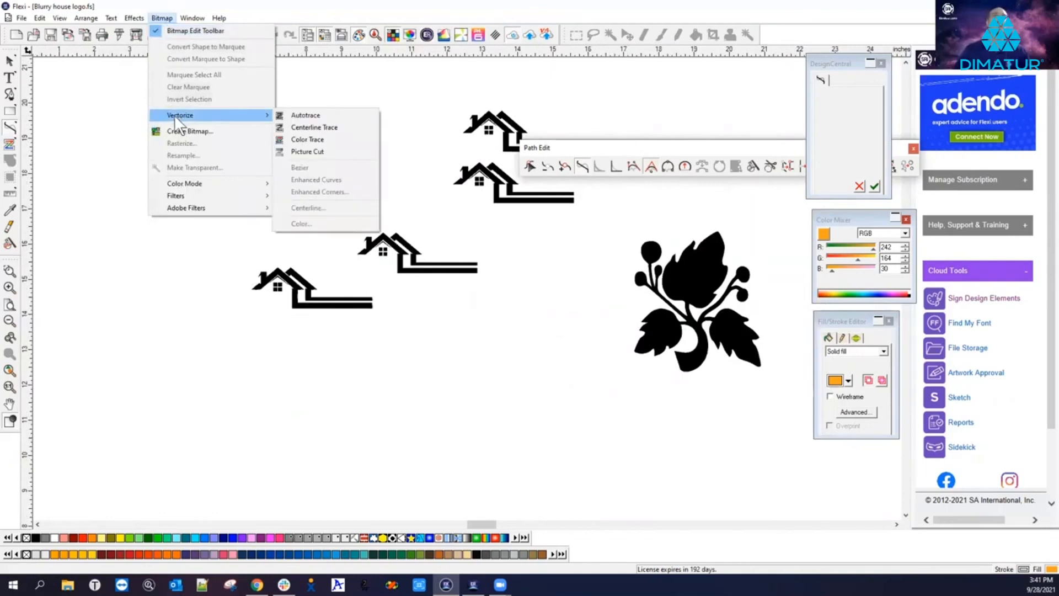